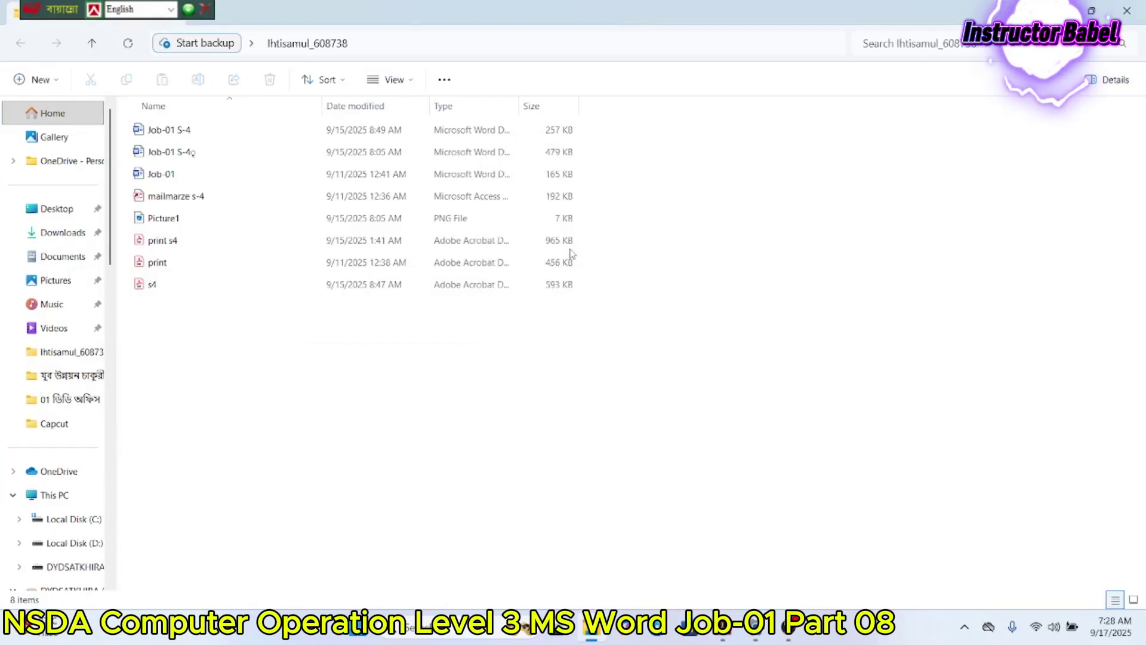
# Step: Name the new Word document 'Job-01 s-5'
pyautogui.write('Job')
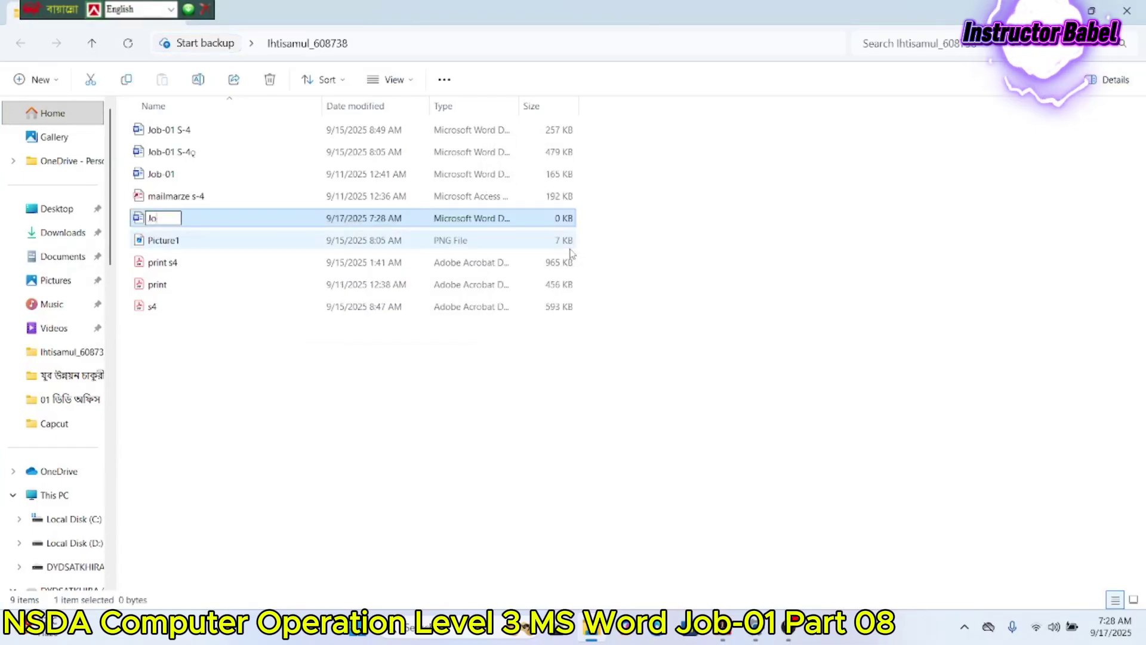
pyautogui.write('-01 e')
pyautogui.press('BackSpace')
pyautogui.write('s-5')
pyautogui.press('Return')
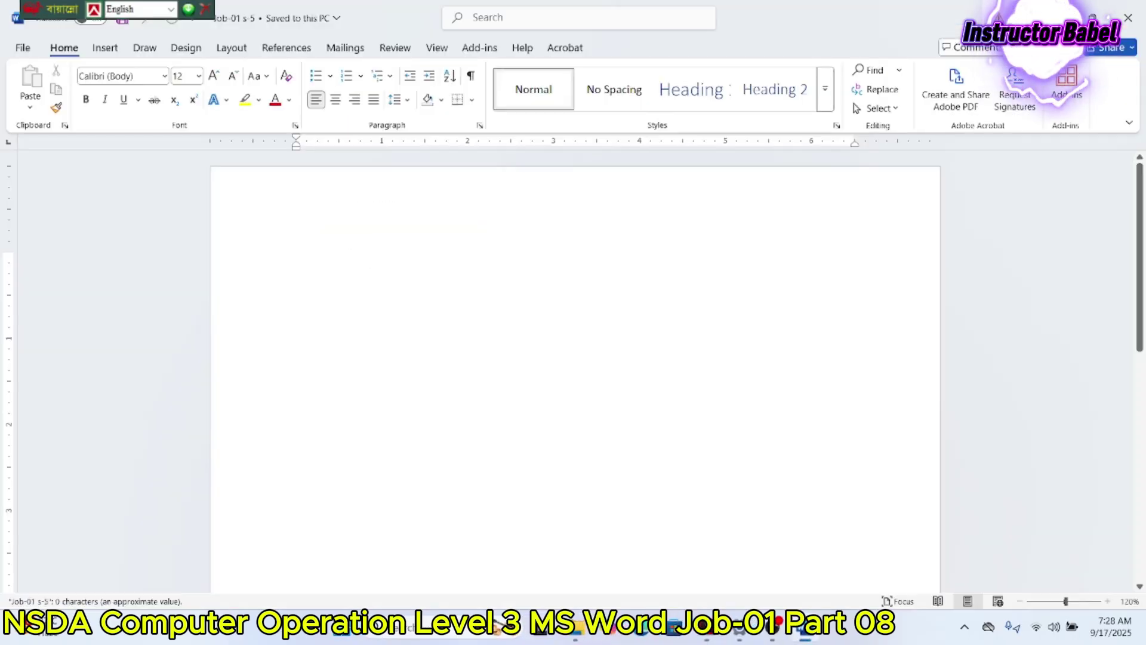
# Step: Restore the Word window and enlarge the instruction PDF above it
pyautogui.click(1092, 18)
pyautogui.click(1057, 15)
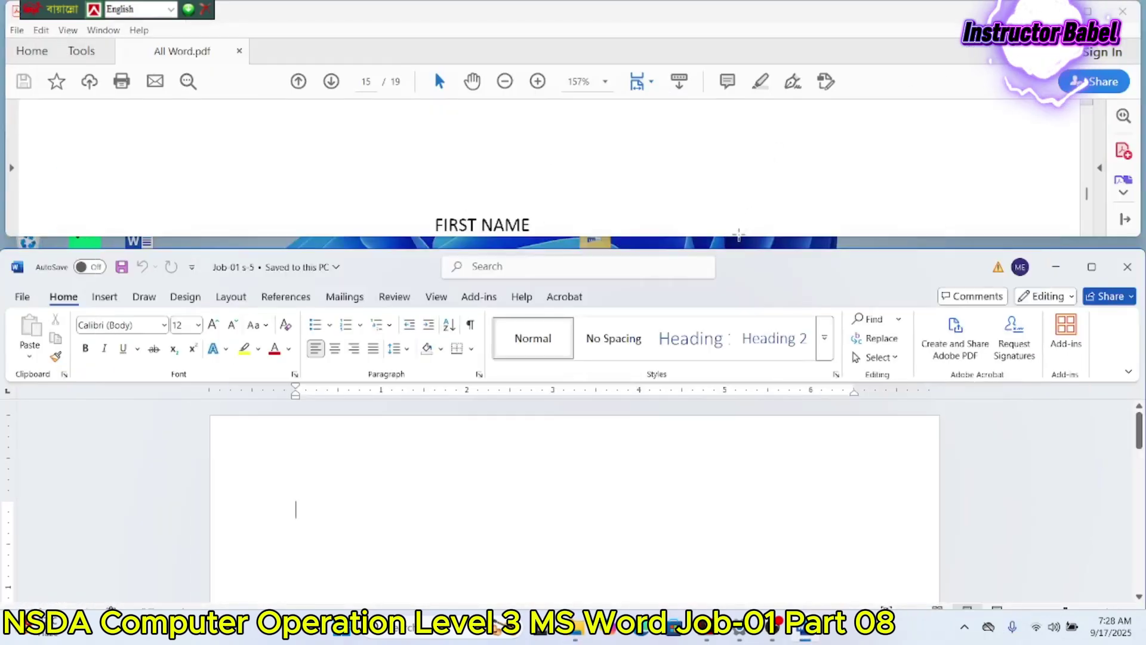
pyautogui.moveTo(738, 238); pyautogui.dragTo(731, 250)
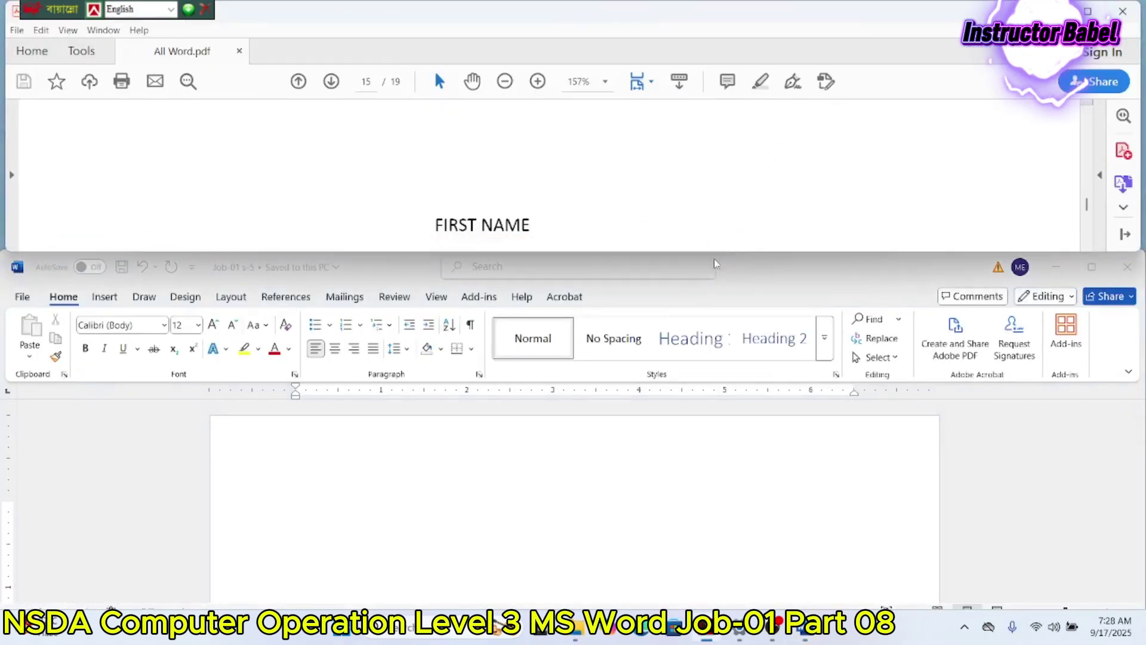
# Step: Scroll the PDF to the page requirements, then bring up Word's Layout settings
pyautogui.scroll(-3, 454, 188)
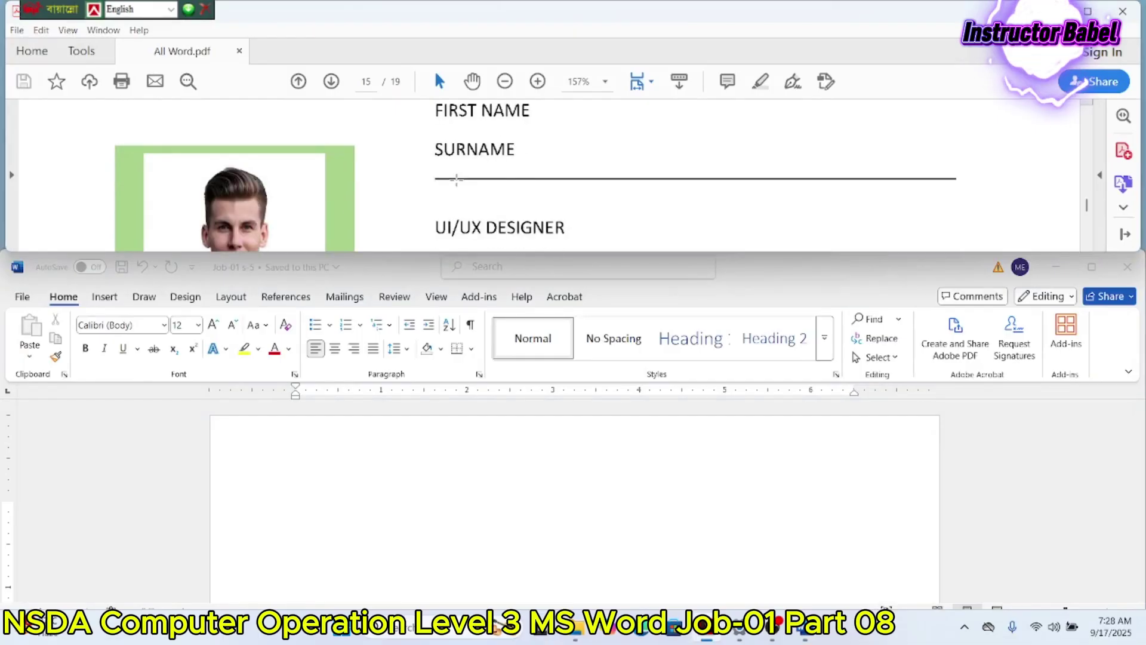
pyautogui.scroll(1, 460, 215)
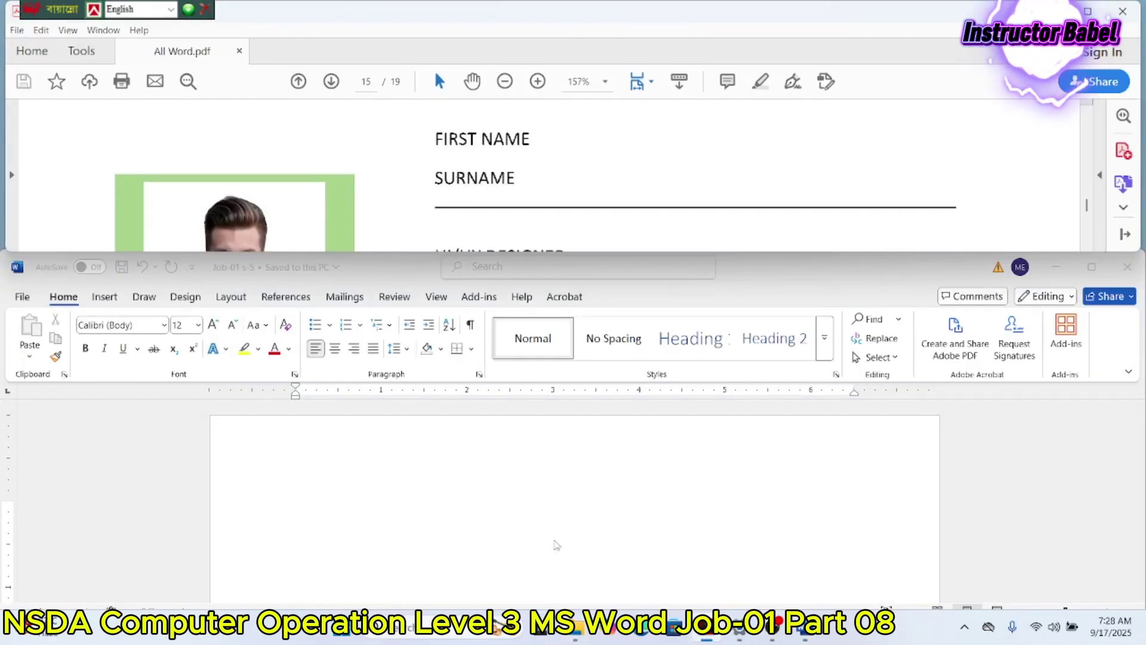
pyautogui.scroll(10, 597, 147)
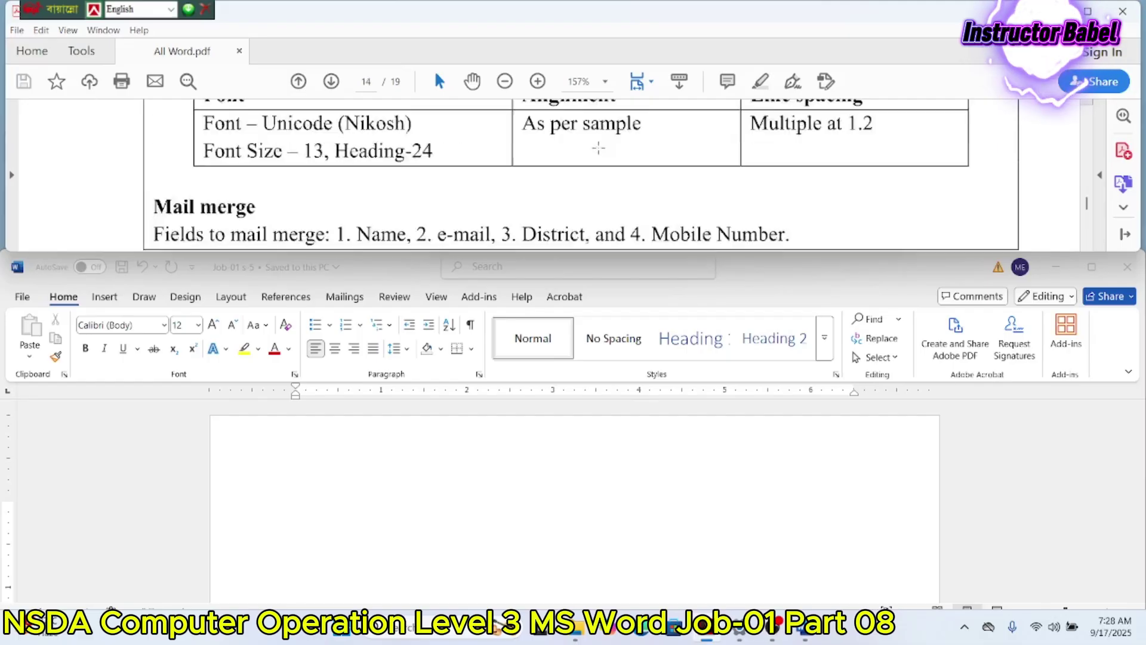
pyautogui.scroll(8, 599, 147)
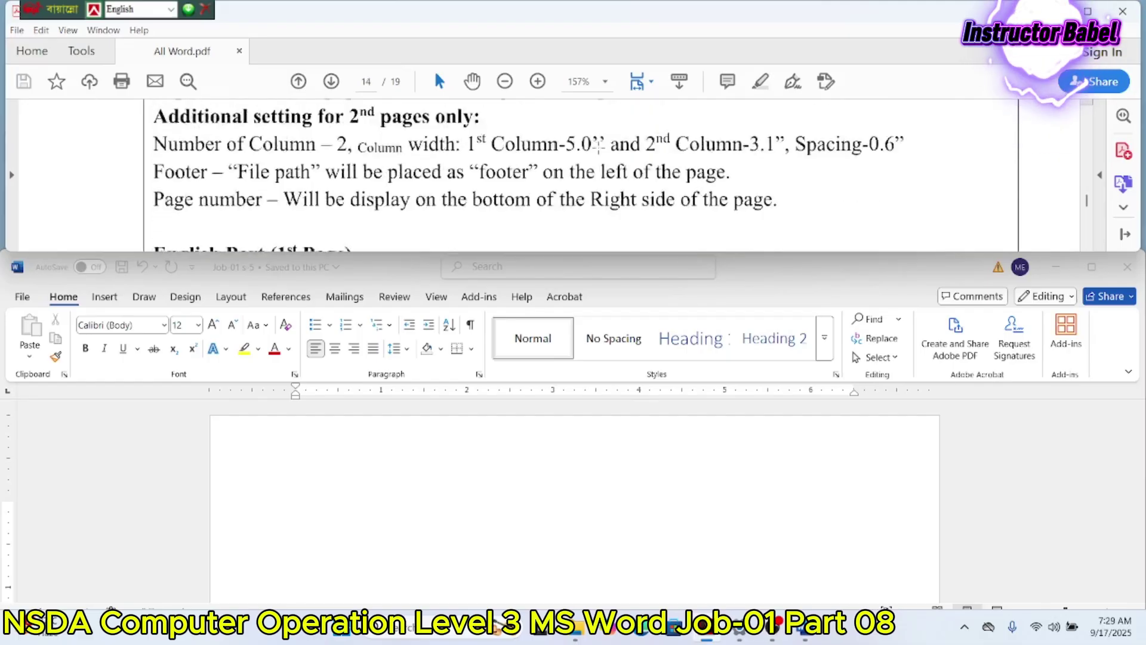
pyautogui.scroll(-3, 599, 147)
pyautogui.click(470, 532)
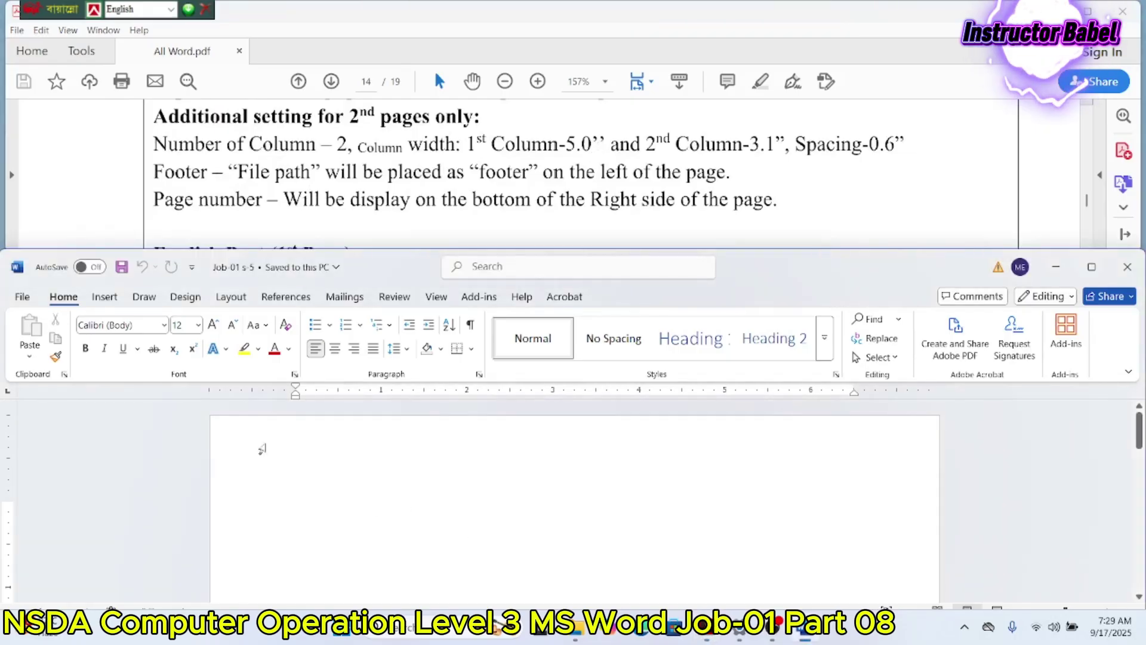
pyautogui.click(228, 296)
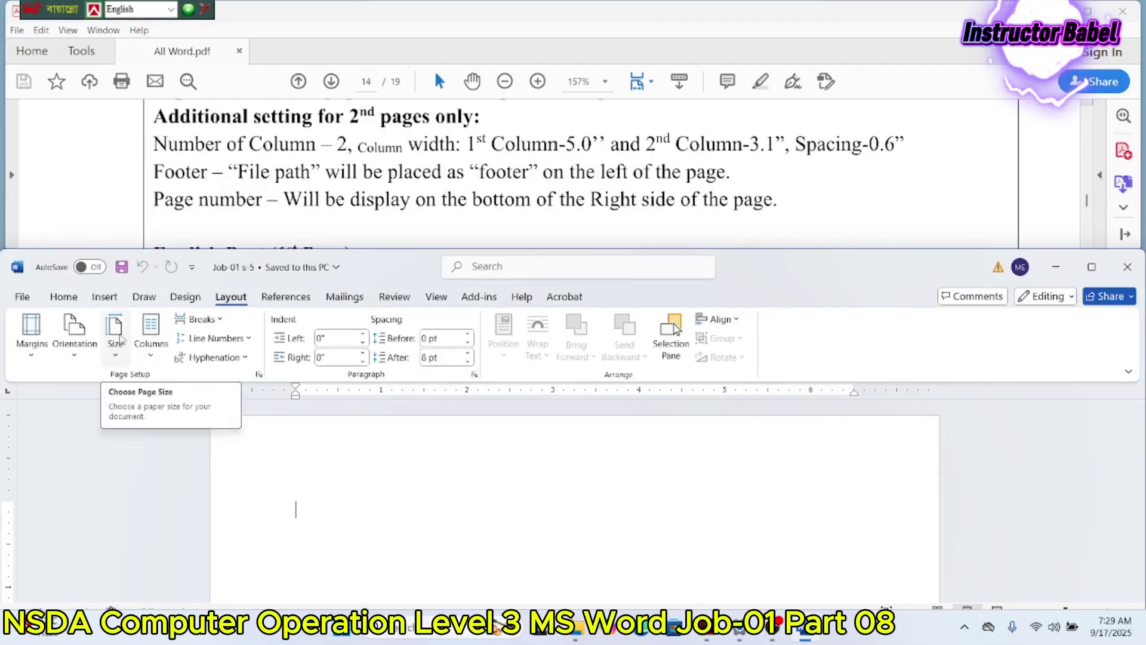
# Step: Set the page size to A4 and apply Narrow margins
pyautogui.click(119, 338)
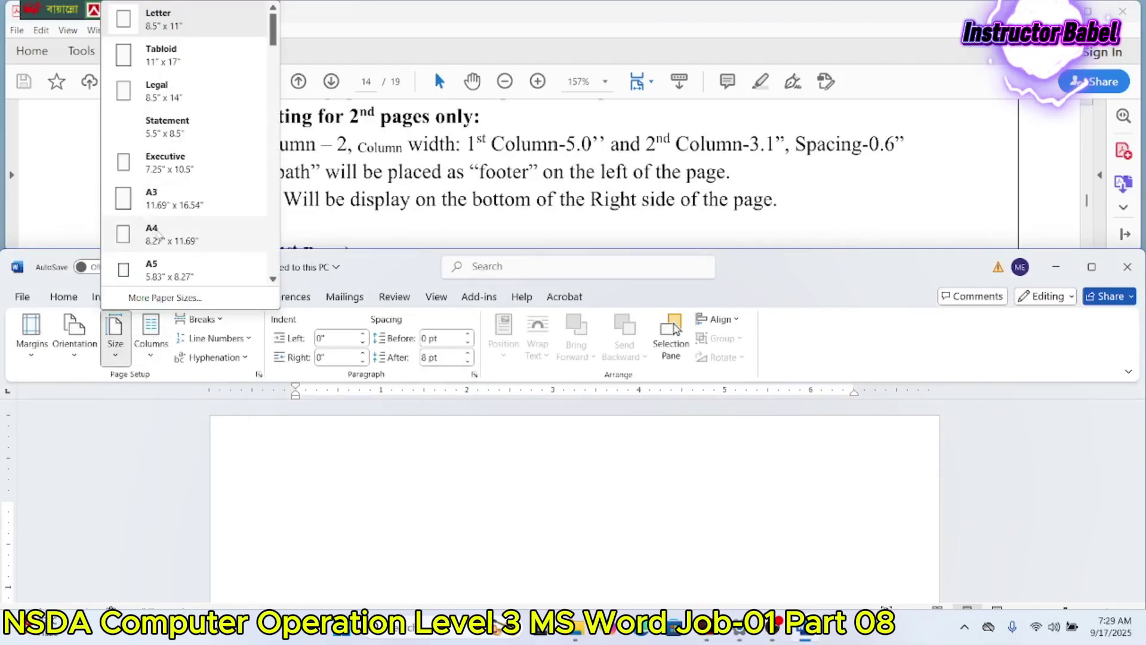
pyautogui.click(160, 235)
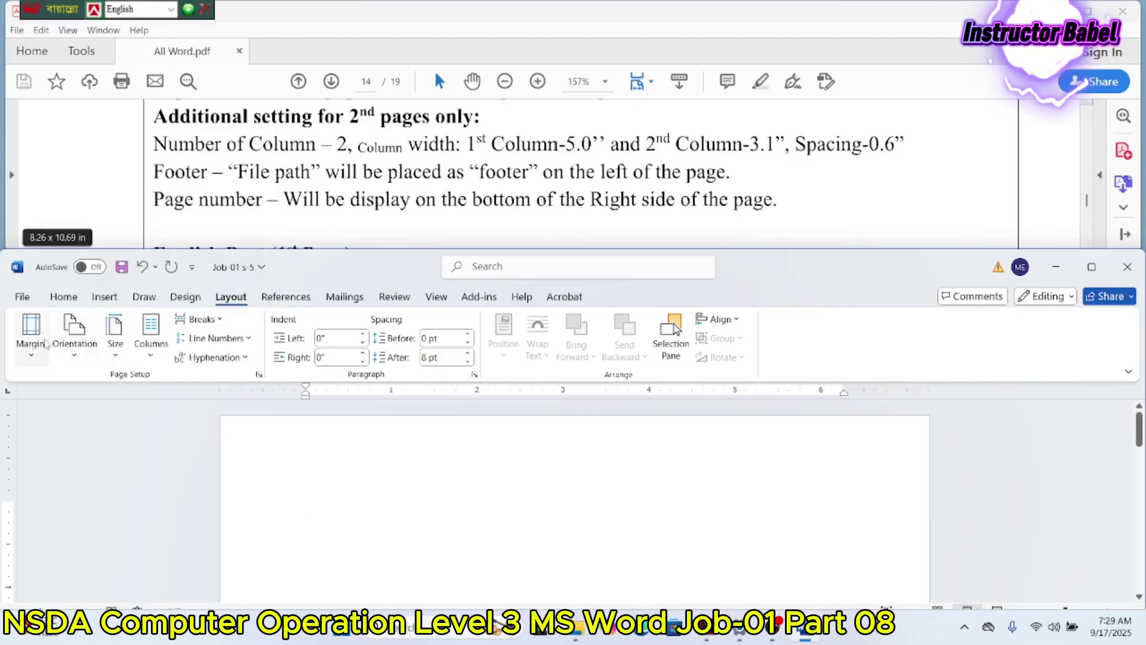
pyautogui.click(35, 343)
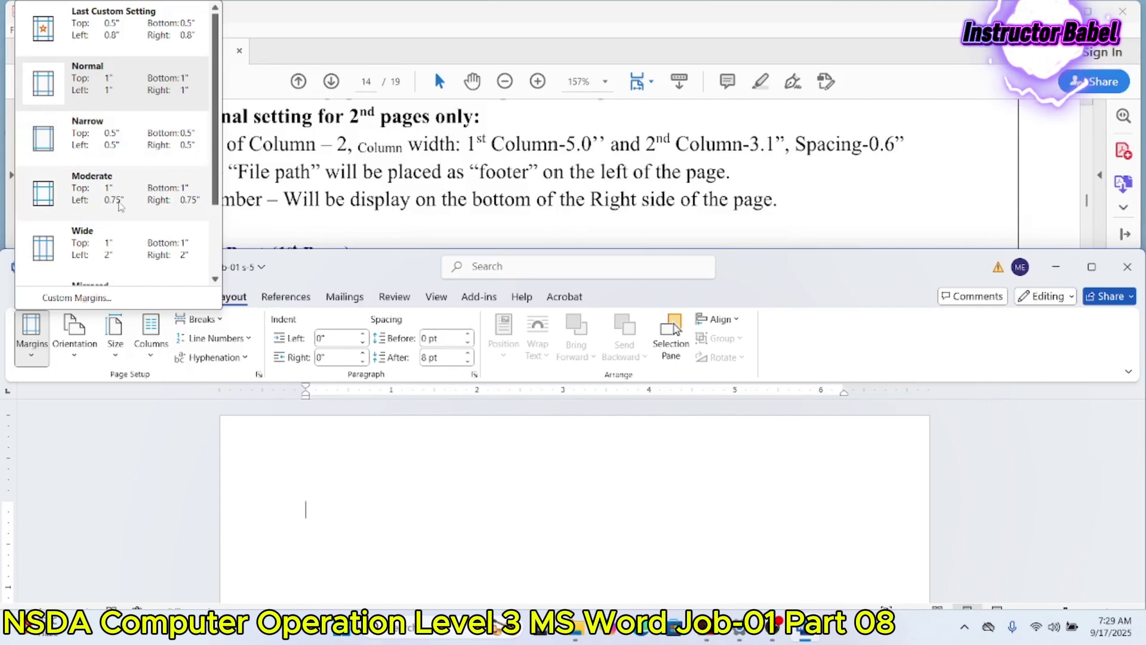
pyautogui.click(127, 161)
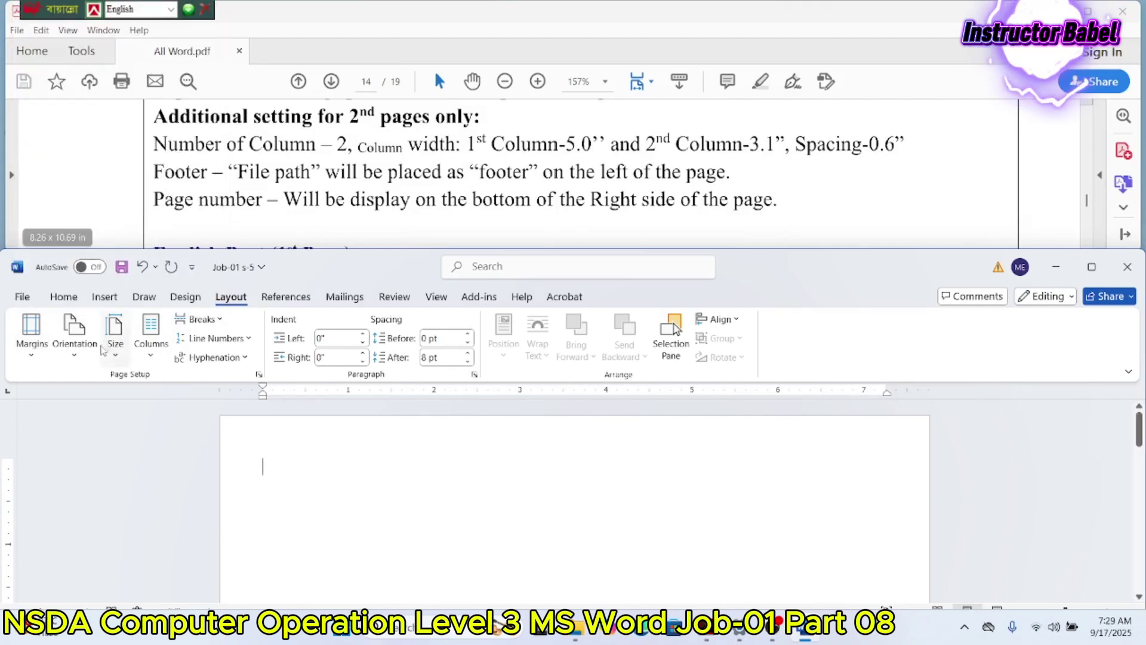
pyautogui.scroll(-5, 361, 201)
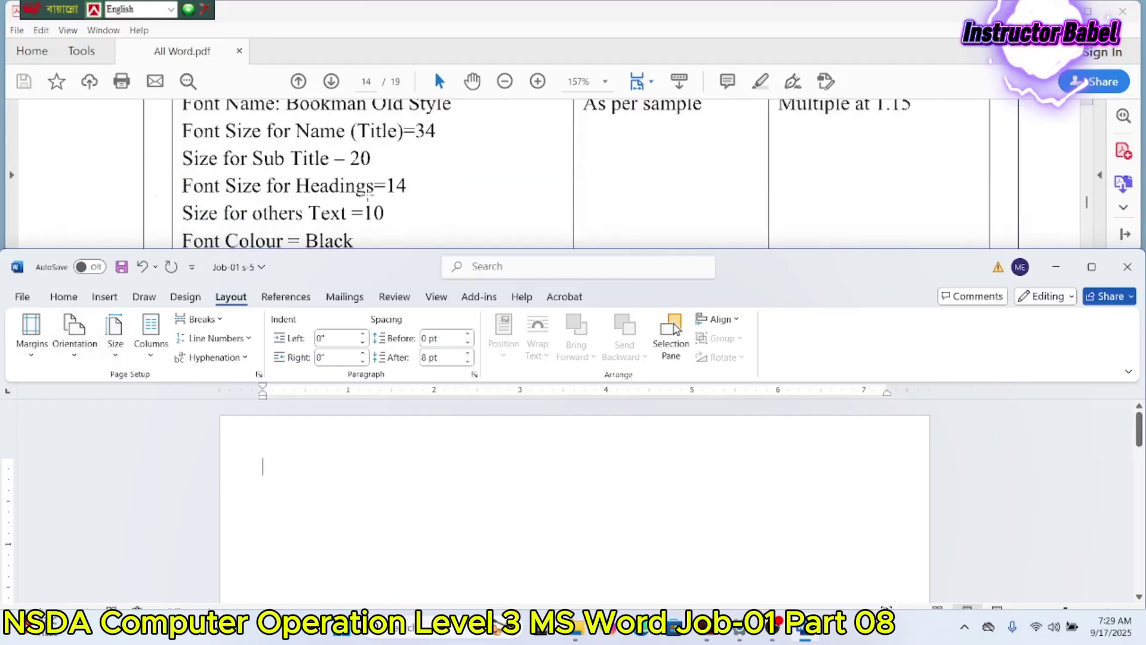
pyautogui.scroll(-10, 368, 194)
pyautogui.scroll(3, 371, 191)
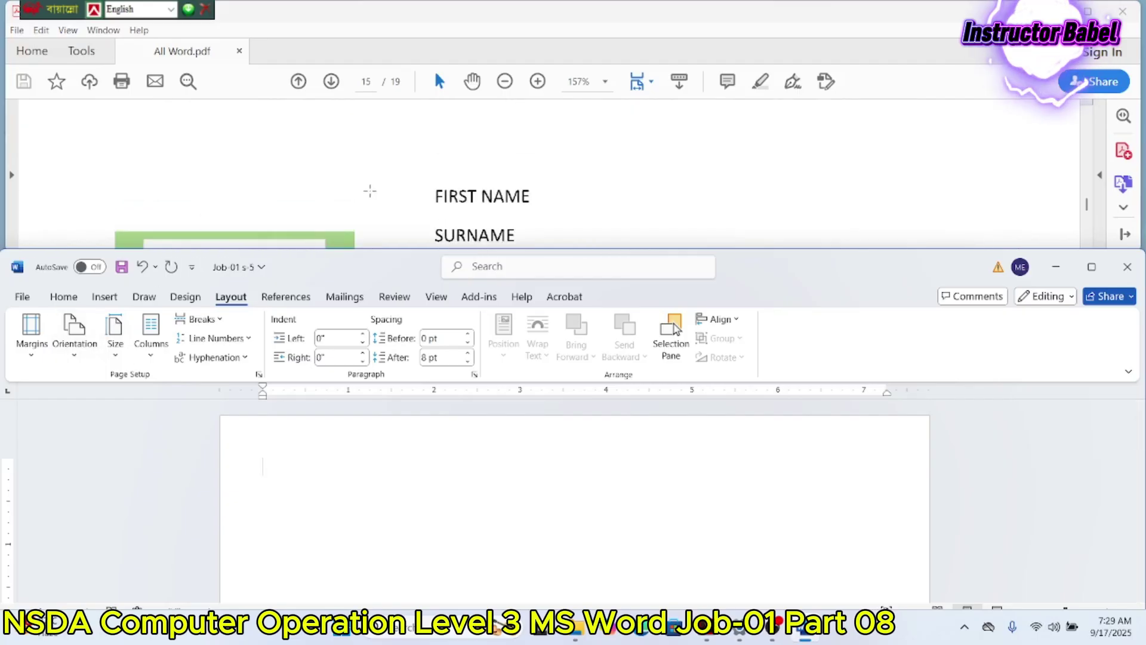
pyautogui.scroll(2, 370, 191)
# Step: Set all four custom margins to 0.8 inch
pyautogui.click(35, 357)
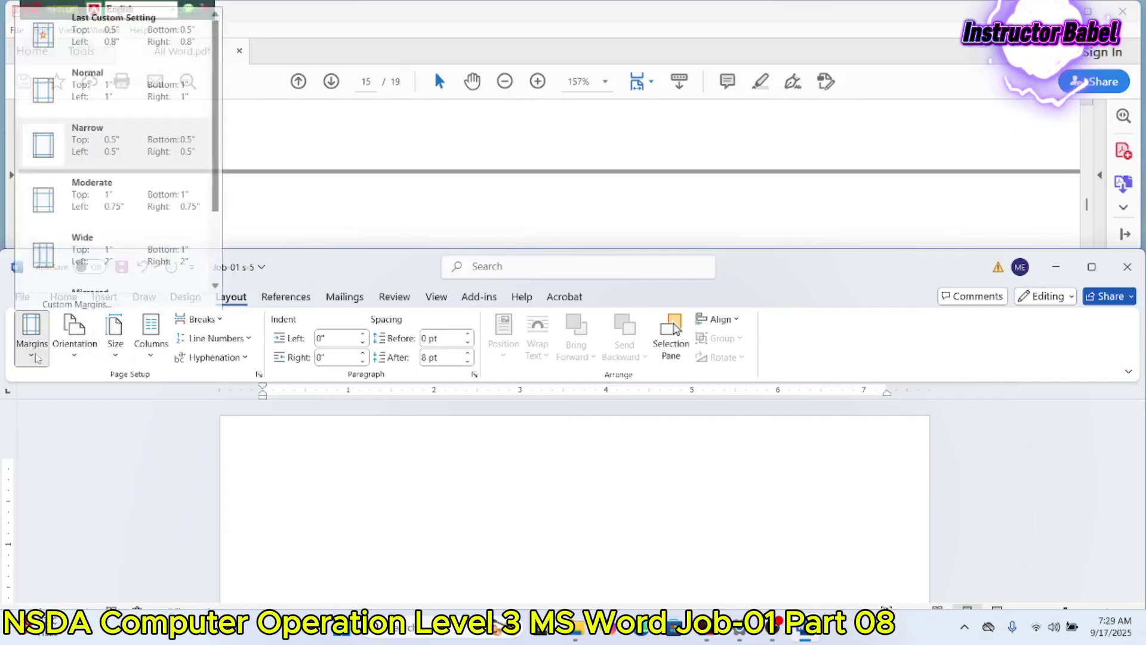
pyautogui.click(77, 304)
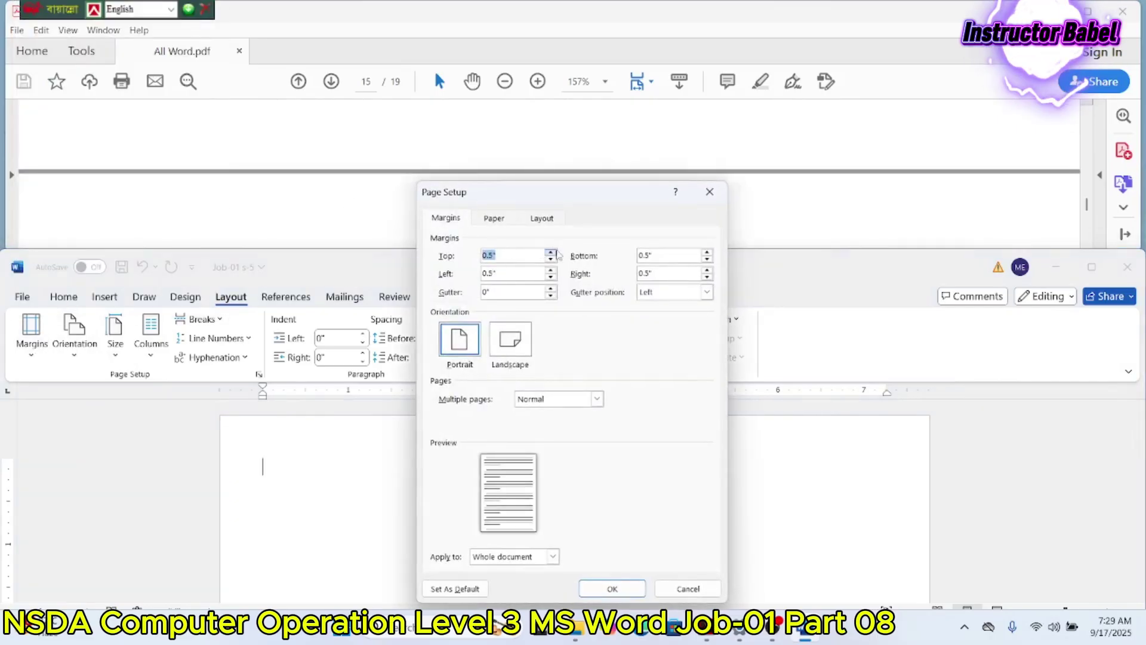
pyautogui.click(550, 252)
pyautogui.click(550, 252)
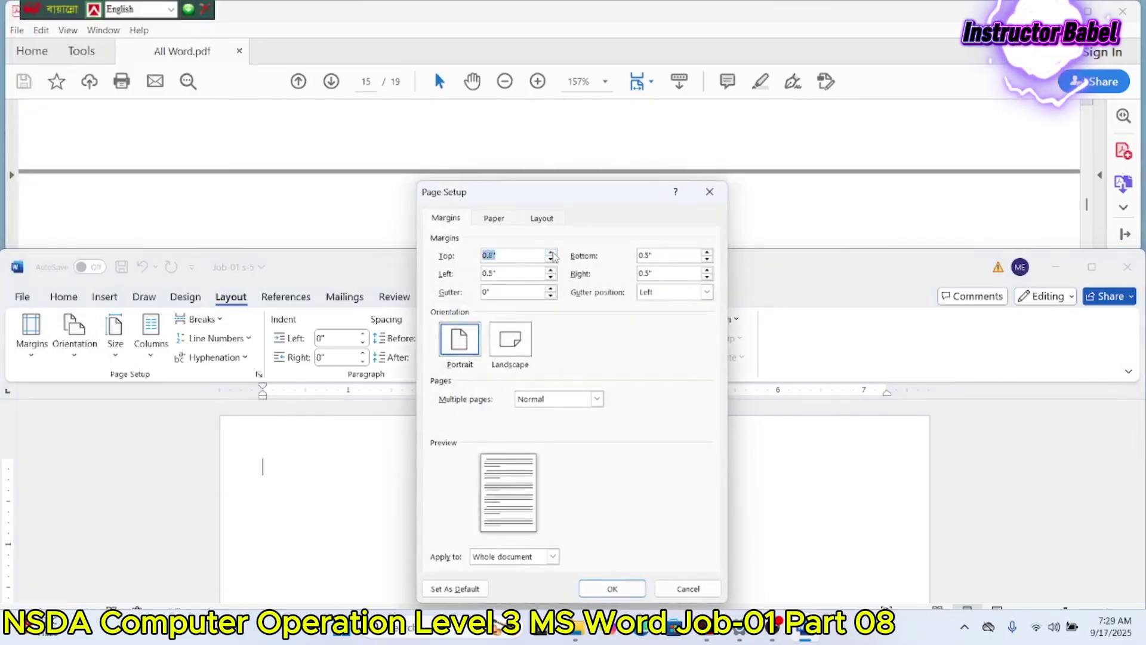
pyautogui.click(550, 252)
pyautogui.click(551, 271)
pyautogui.click(550, 270)
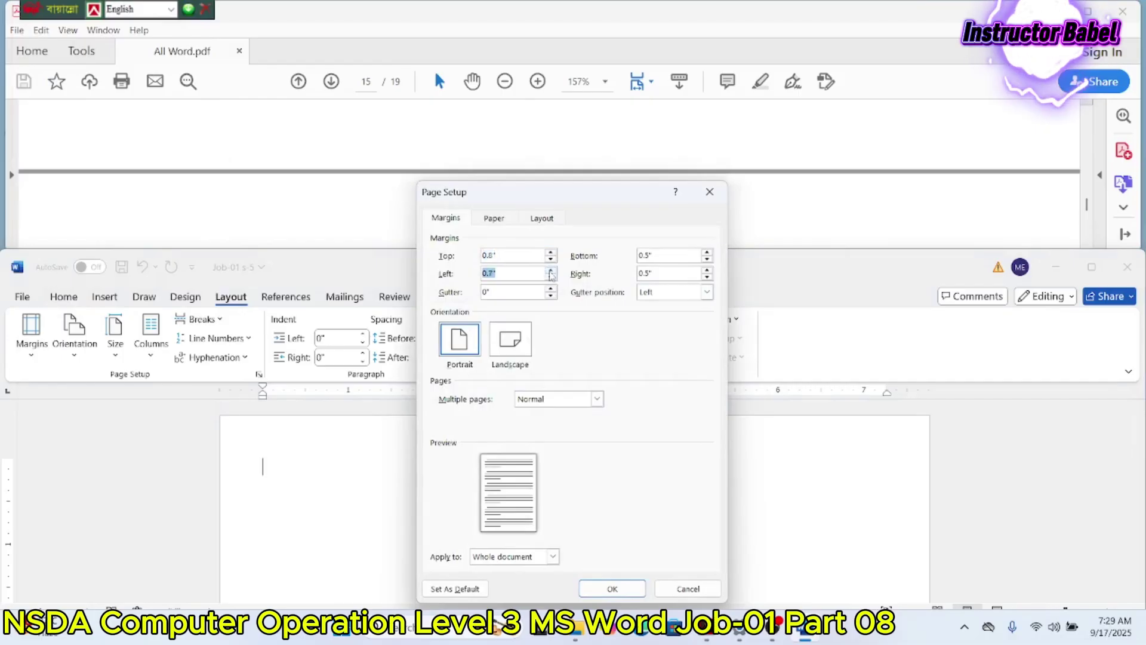
pyautogui.click(707, 253)
pyautogui.click(706, 253)
pyautogui.click(706, 253)
pyautogui.click(707, 270)
pyautogui.click(707, 271)
pyautogui.click(612, 589)
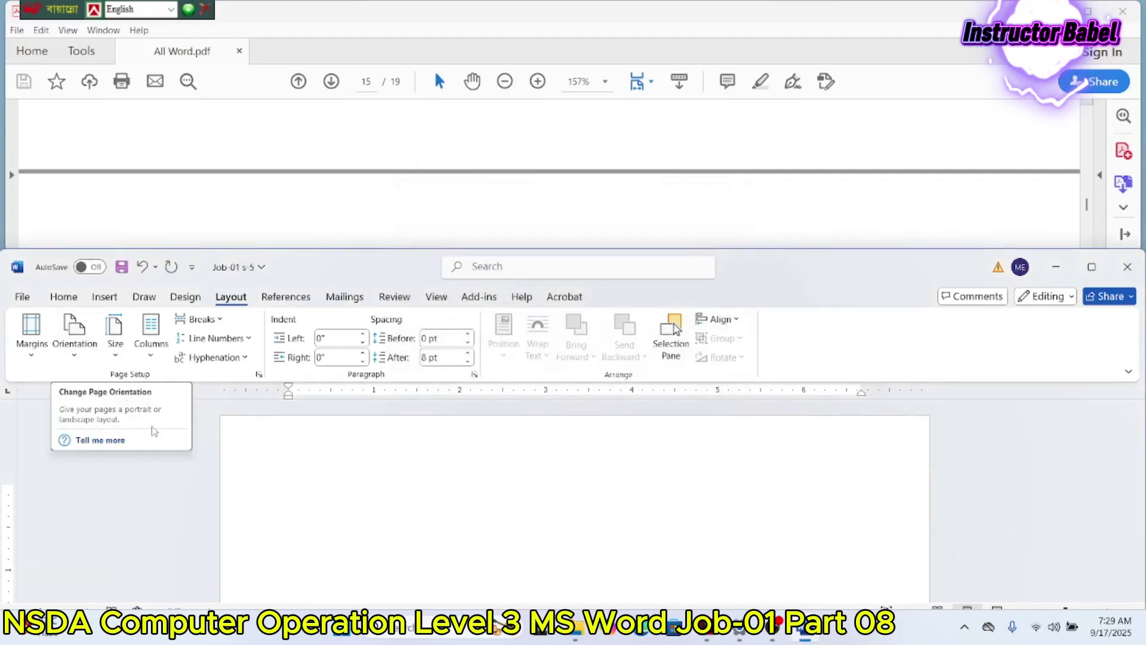
# Step: Add a Next Page section break and make the new section landscape
pyautogui.click(201, 318)
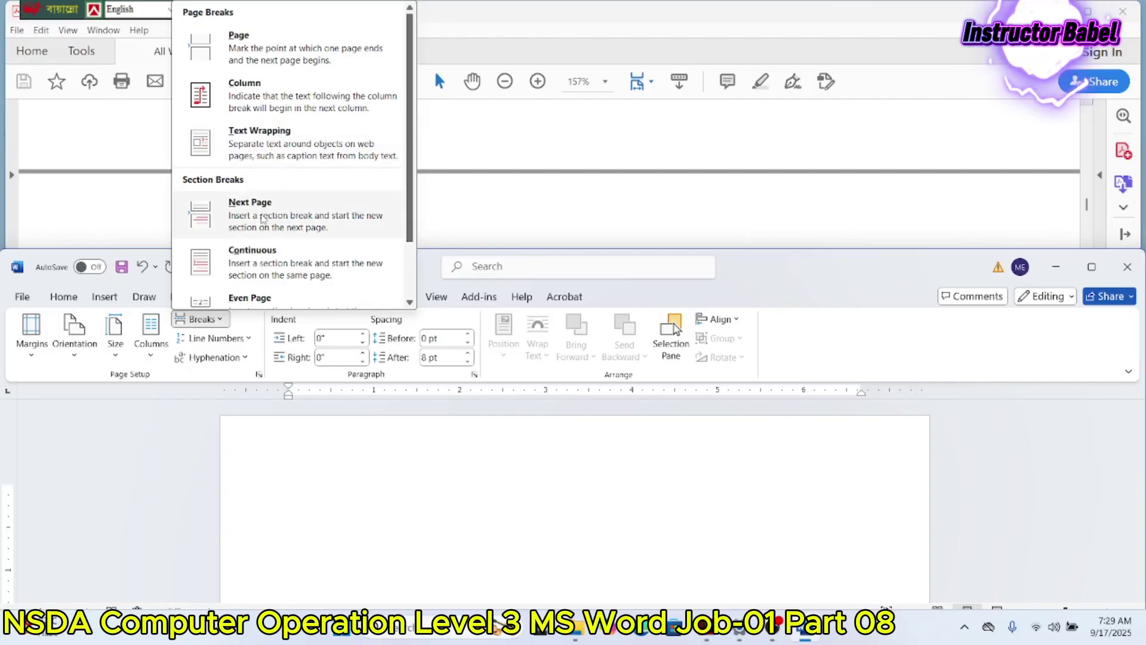
pyautogui.click(263, 219)
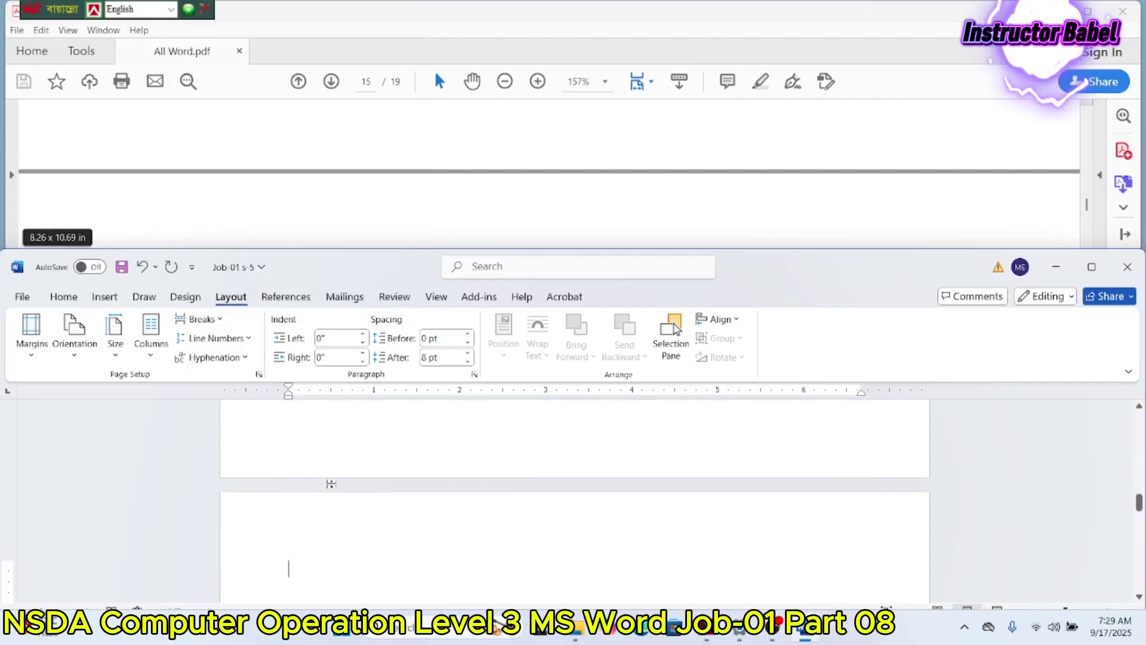
pyautogui.click(74, 335)
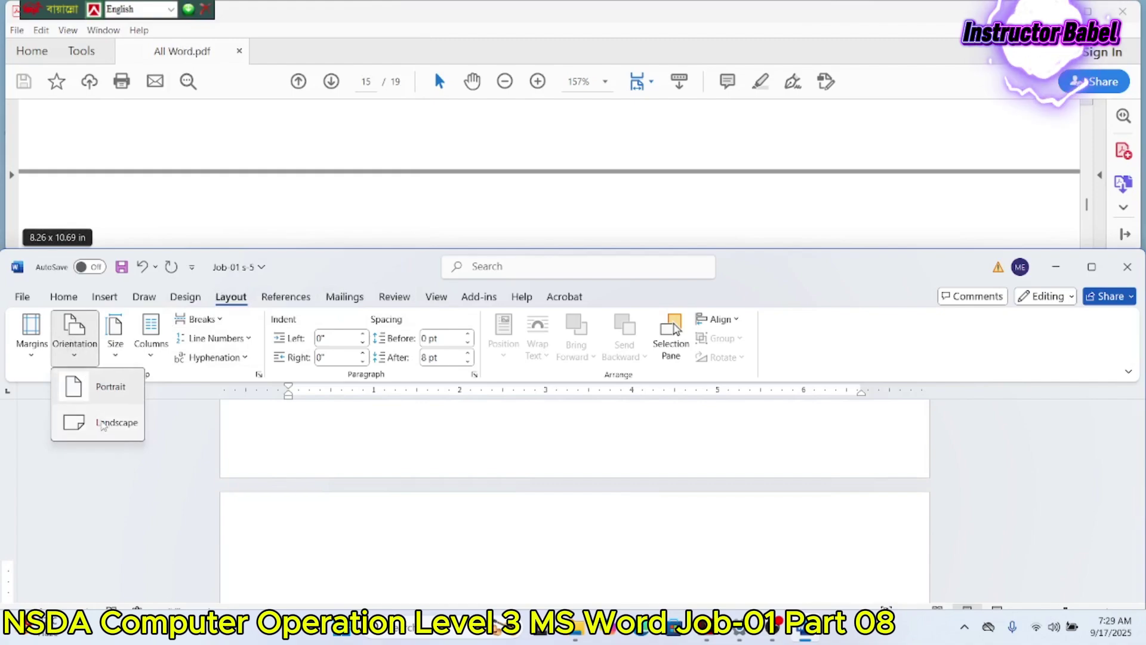
pyautogui.click(104, 407)
pyautogui.click(117, 345)
pyautogui.click(94, 346)
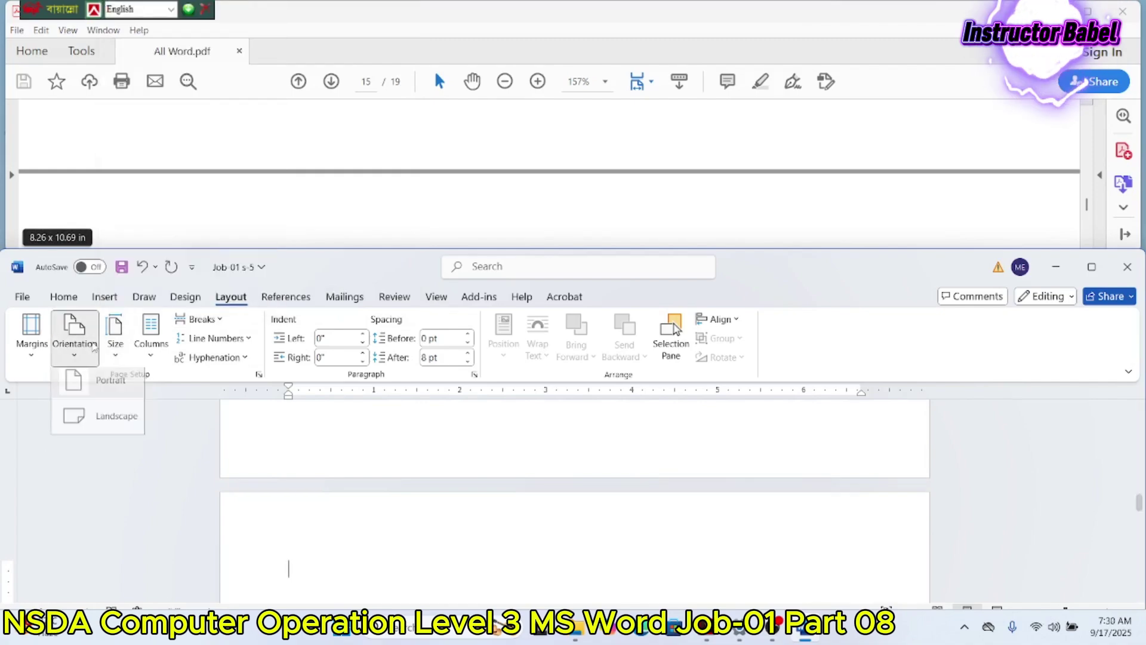
pyautogui.click(101, 434)
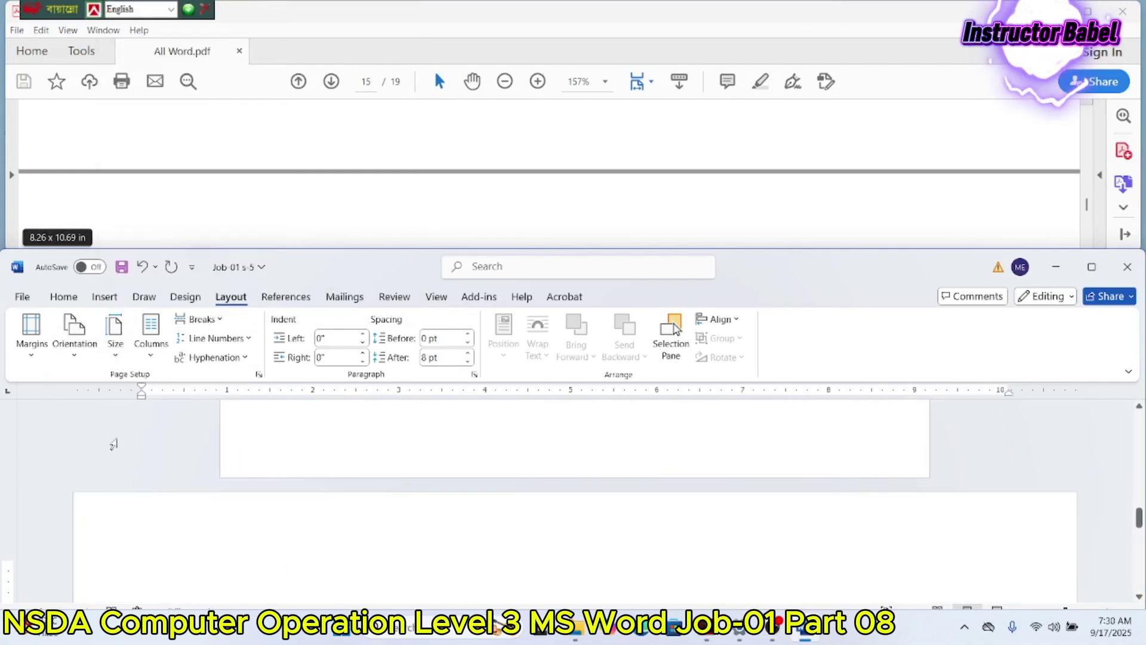
# Step: Return to the top of the blank portrait first page
pyautogui.scroll(5, 245, 504)
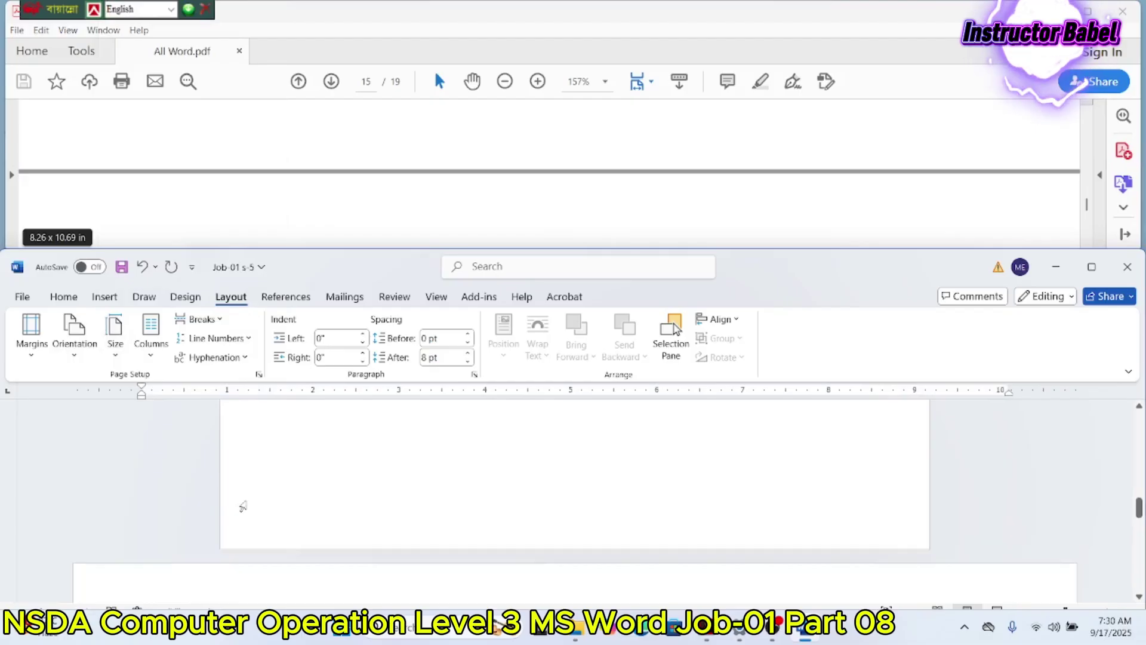
pyautogui.scroll(1, 251, 495)
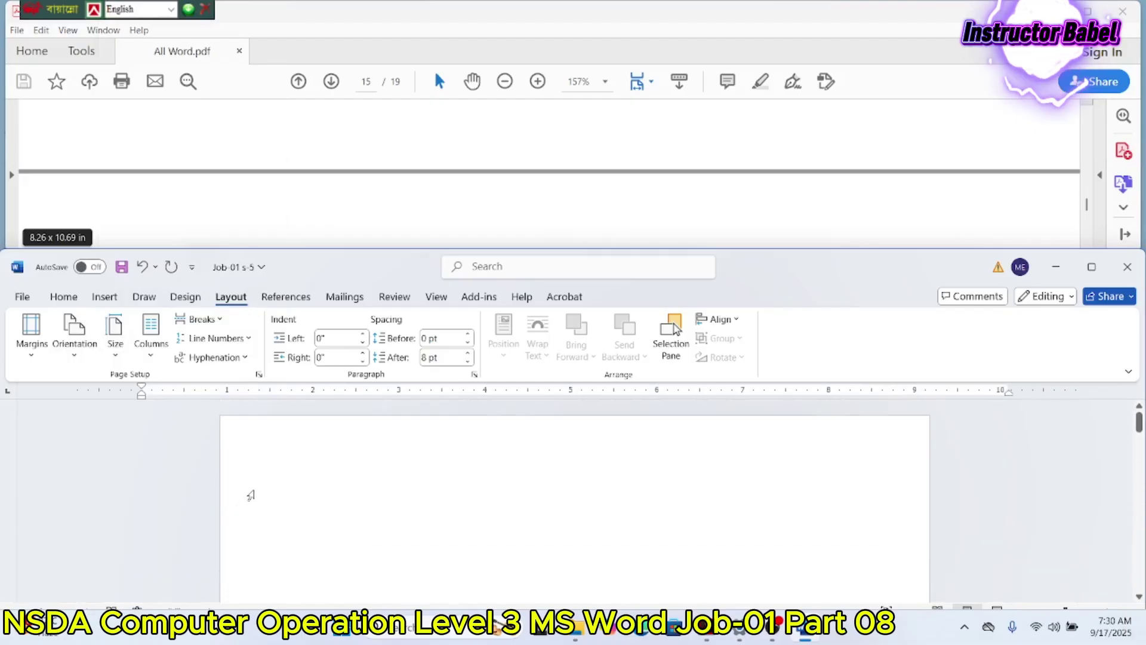
pyautogui.click(287, 471)
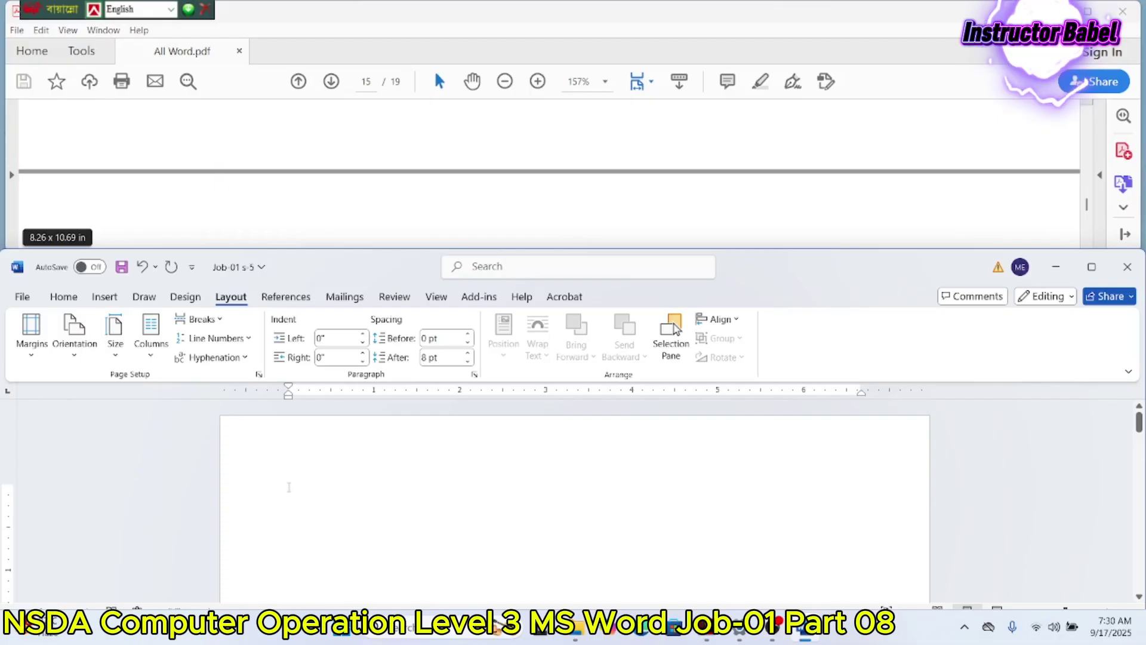
pyautogui.scroll(-5, 308, 203)
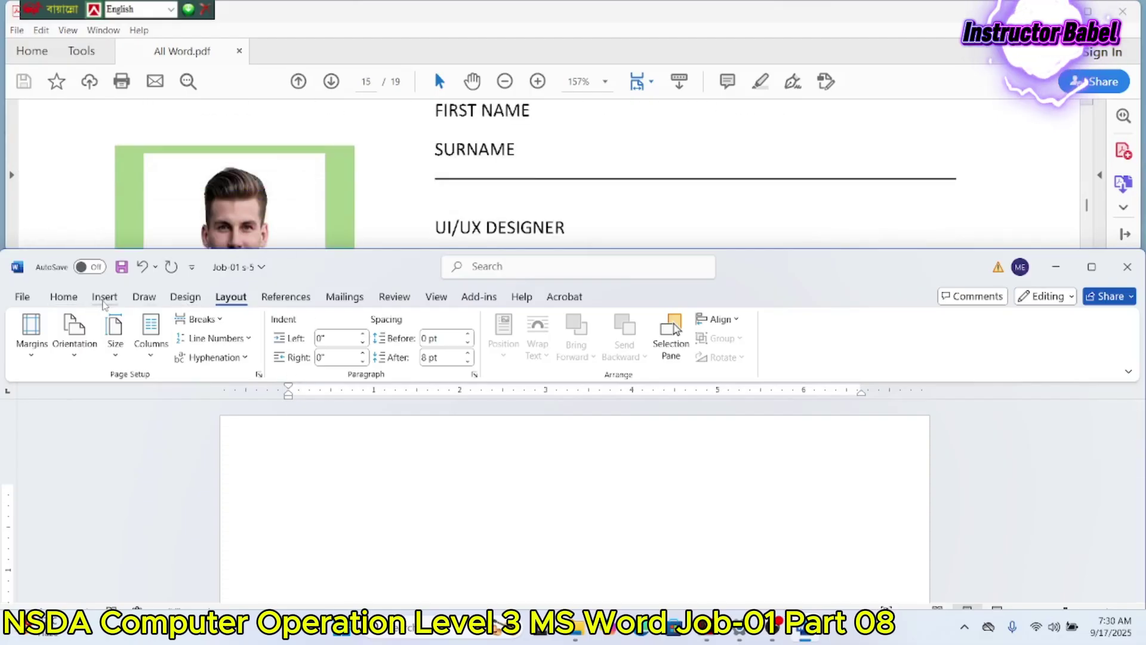
# Step: Draw a tall rectangle at the upper left and a second rectangle to its right
pyautogui.click(105, 296)
pyautogui.click(199, 330)
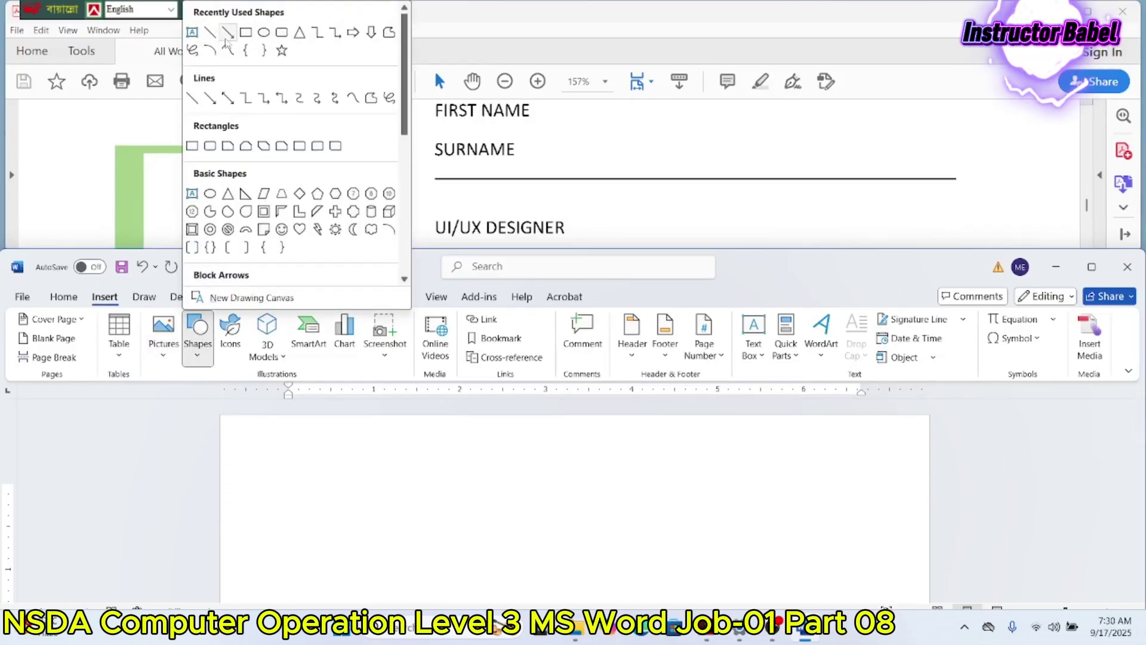
pyautogui.click(244, 31)
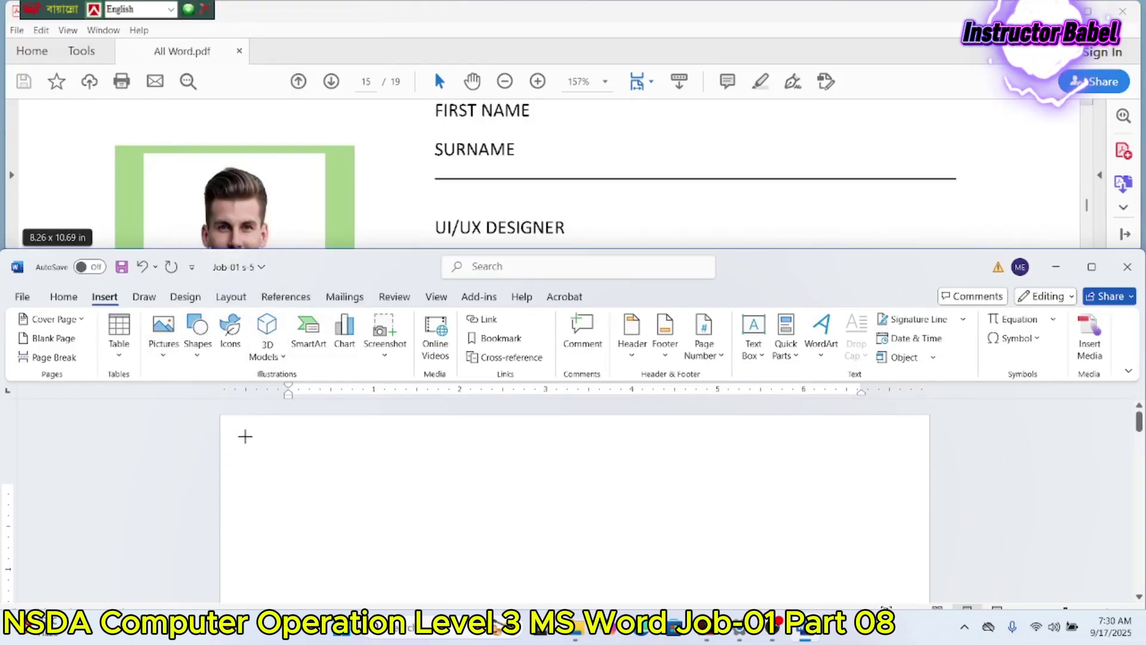
pyautogui.moveTo(244, 432); pyautogui.dragTo(315, 612)
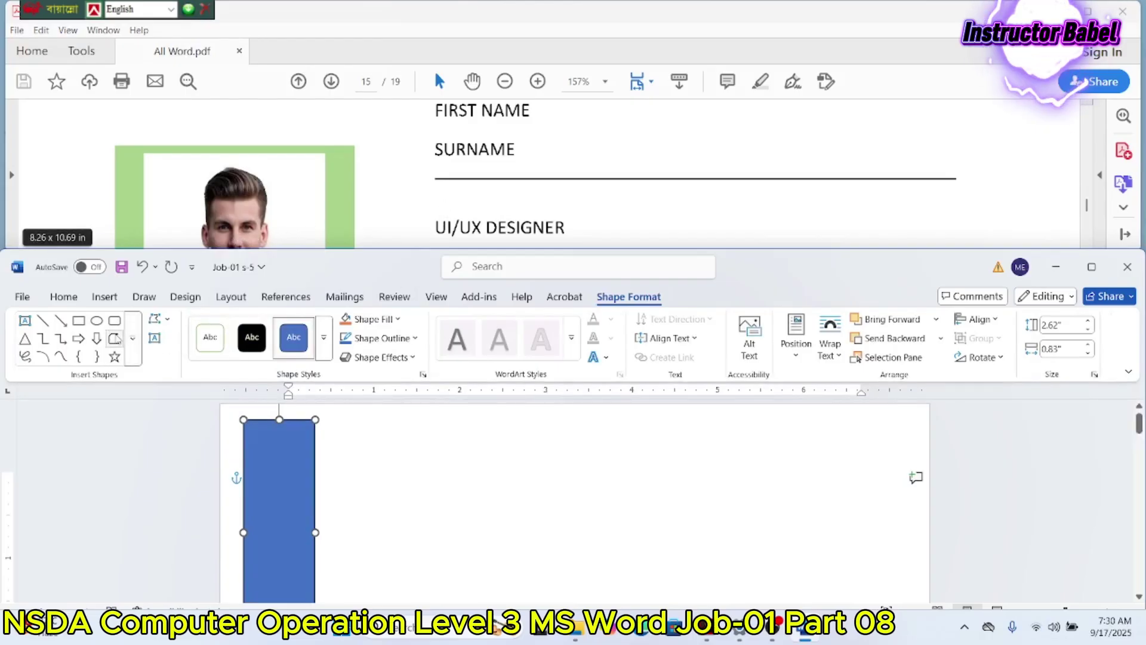
pyautogui.click(78, 320)
pyautogui.moveTo(419, 453)
pyautogui.mouseDown()
pyautogui.moveTo(499, 568)
pyautogui.moveTo(522, 578)
pyautogui.mouseUp()
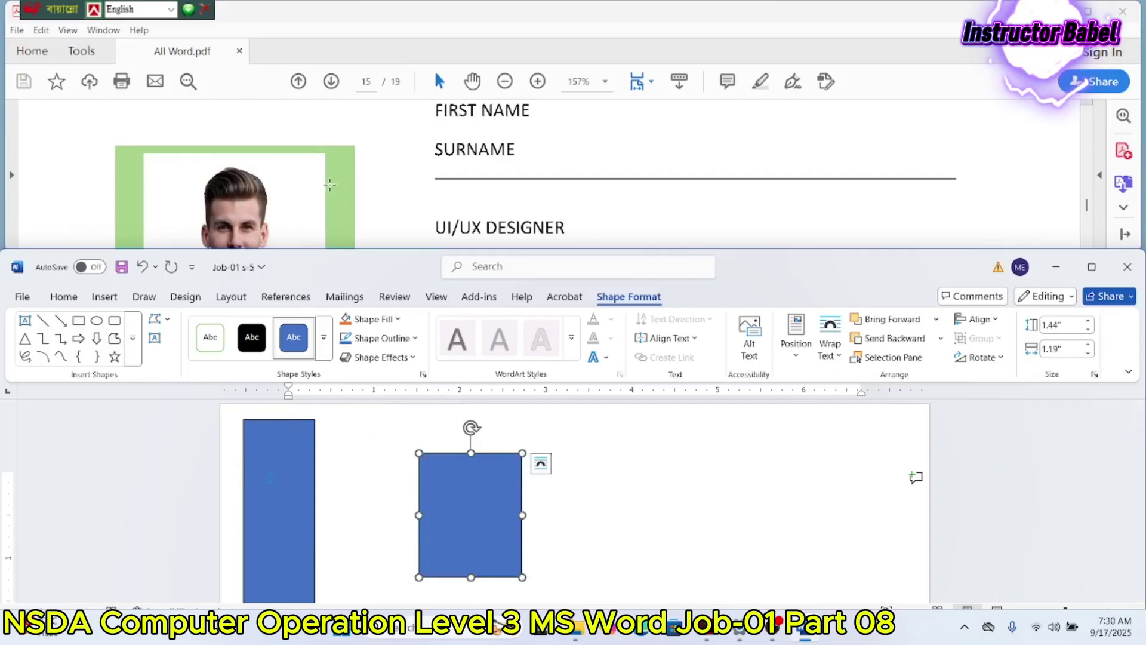
# Step: Size the tall left rectangle to 11 in high by 3.1 in wide
pyautogui.scroll(10, 396, 190)
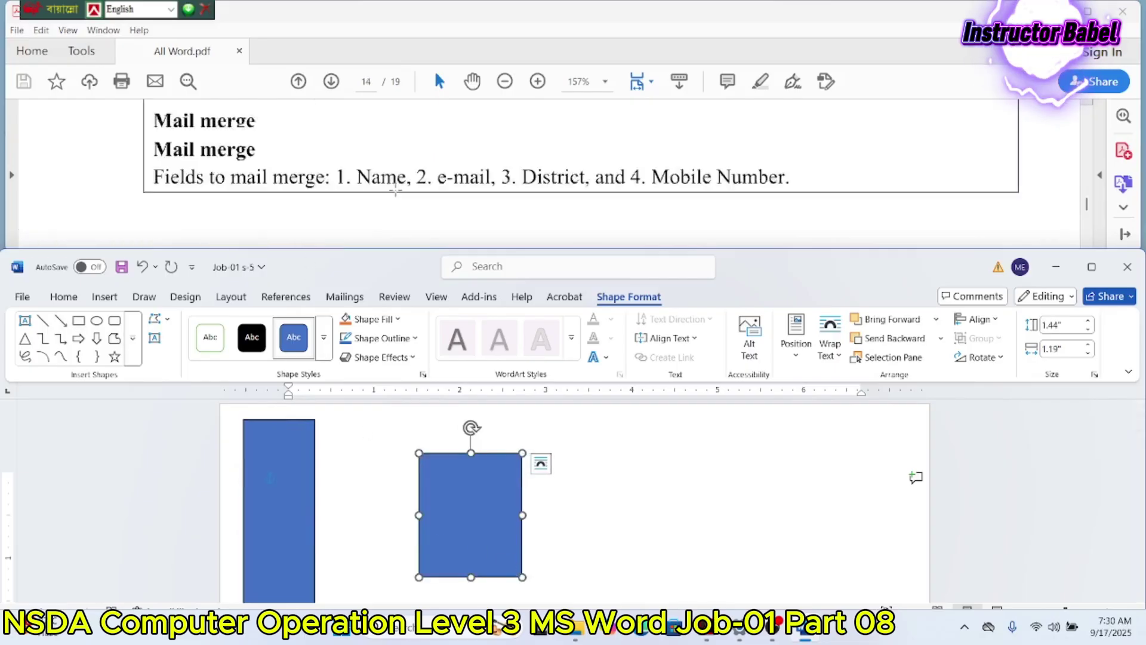
pyautogui.scroll(6, 396, 190)
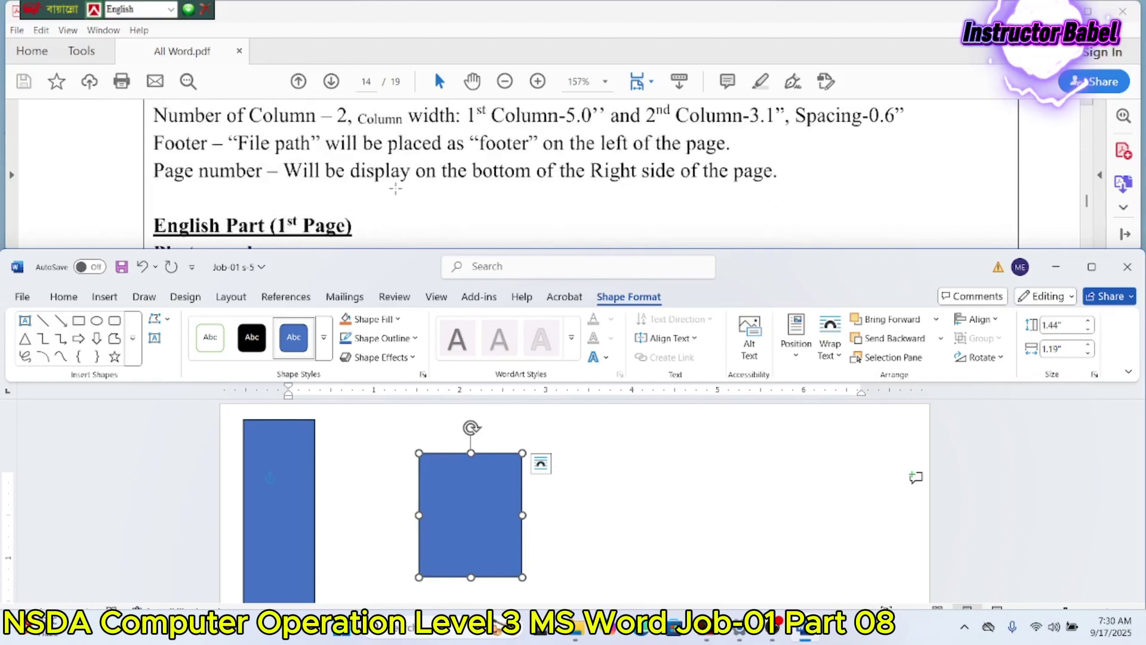
pyautogui.scroll(-3, 396, 188)
pyautogui.scroll(-1, 396, 188)
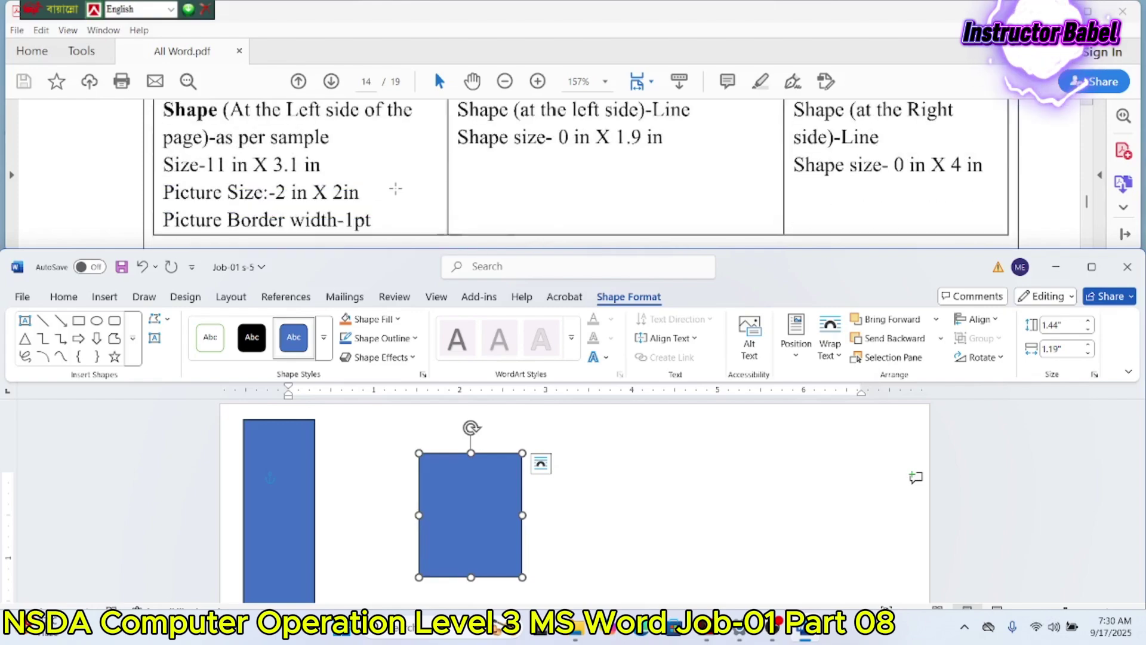
pyautogui.click(289, 449)
pyautogui.click(1066, 326)
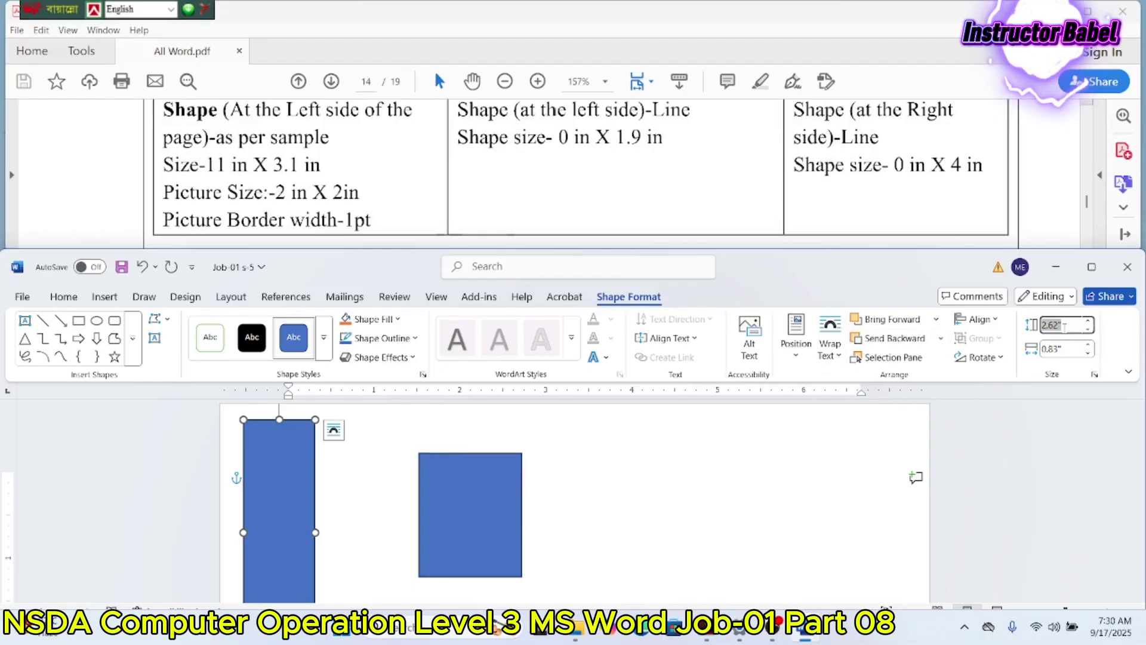
pyautogui.write('11')
pyautogui.press('Tab')
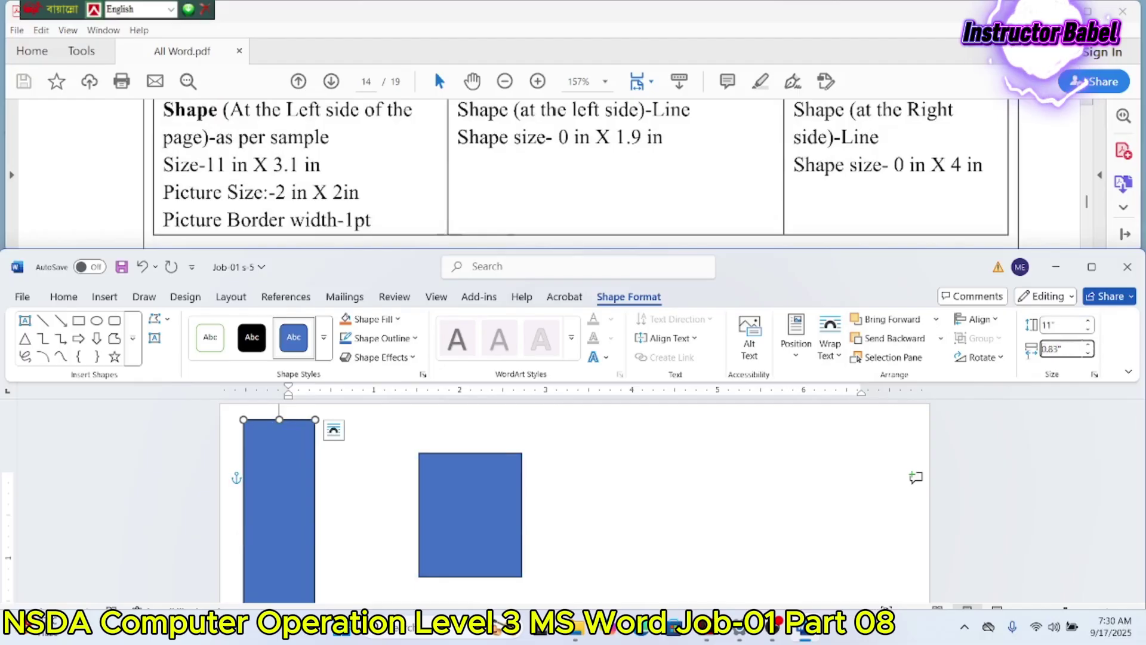
pyautogui.write('3.1')
pyautogui.press('Return')
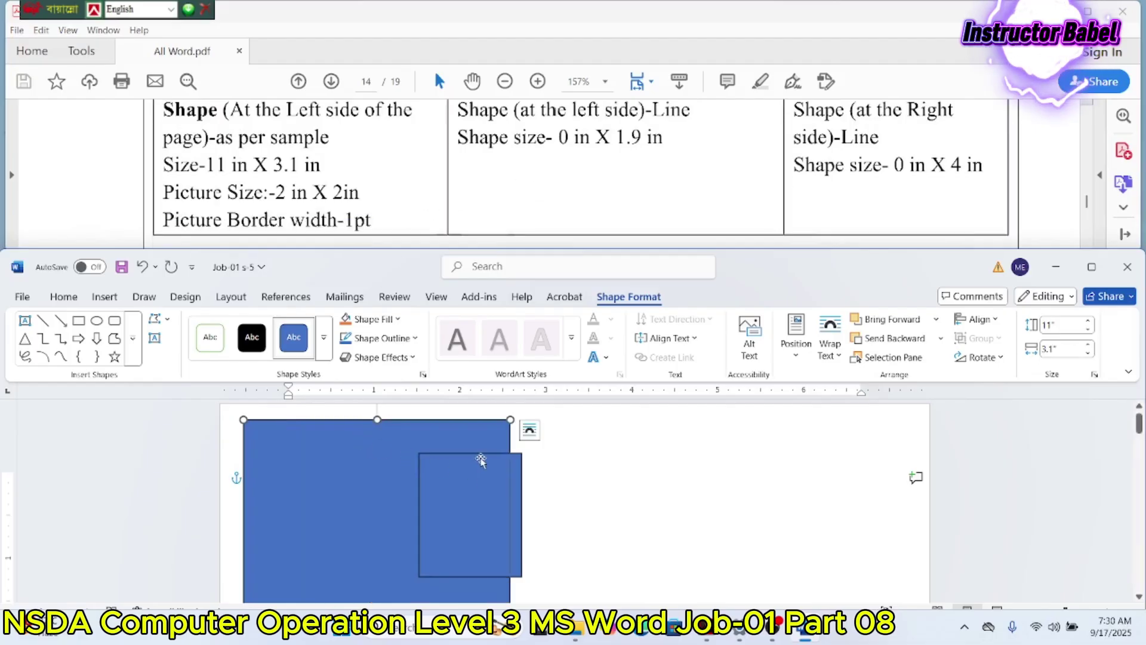
# Step: Move the small rectangle right, size it 2 x 2 in, and give it a 1 pt outline
pyautogui.moveTo(480, 474); pyautogui.dragTo(633, 473)
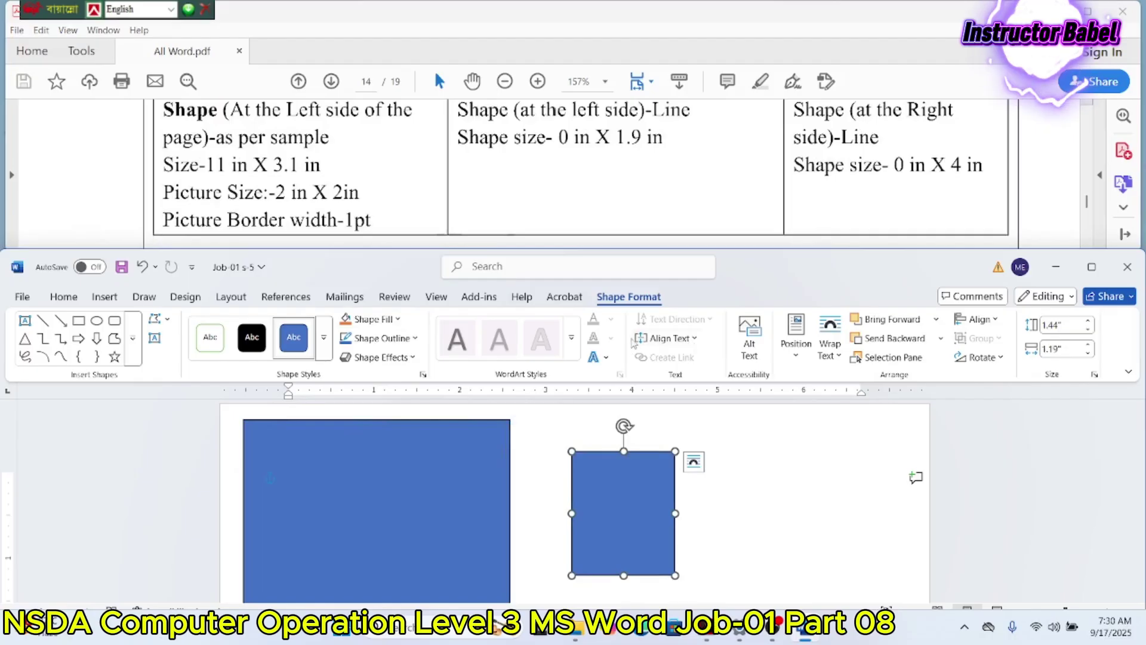
pyautogui.click(1071, 327)
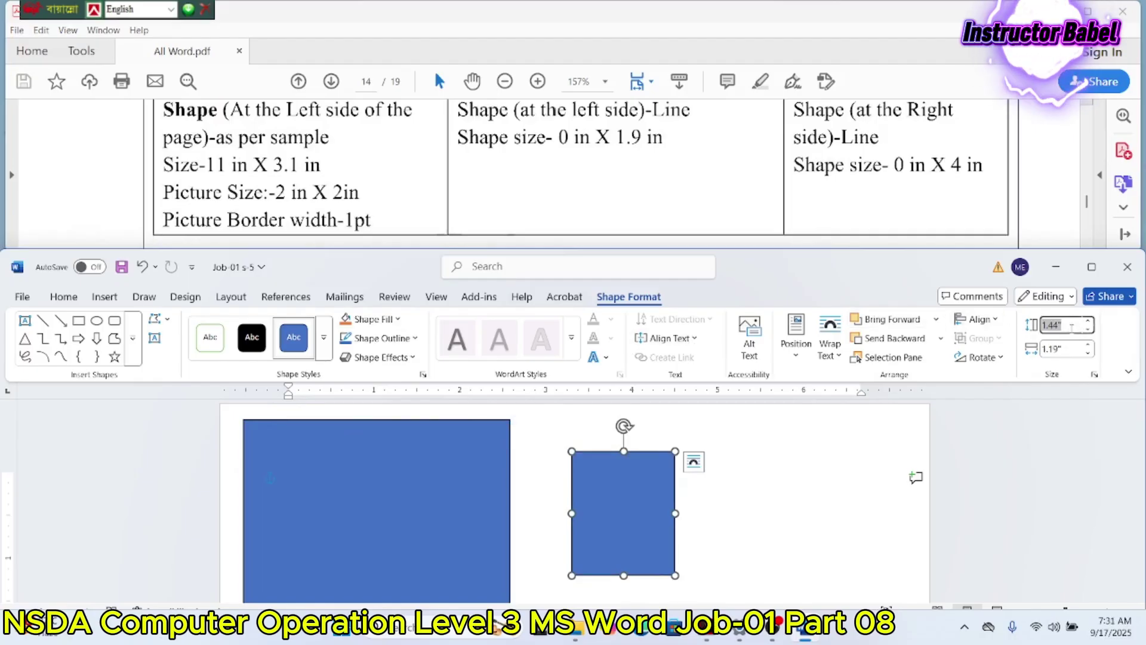
pyautogui.write('2')
pyautogui.click(1062, 348)
pyautogui.write('2')
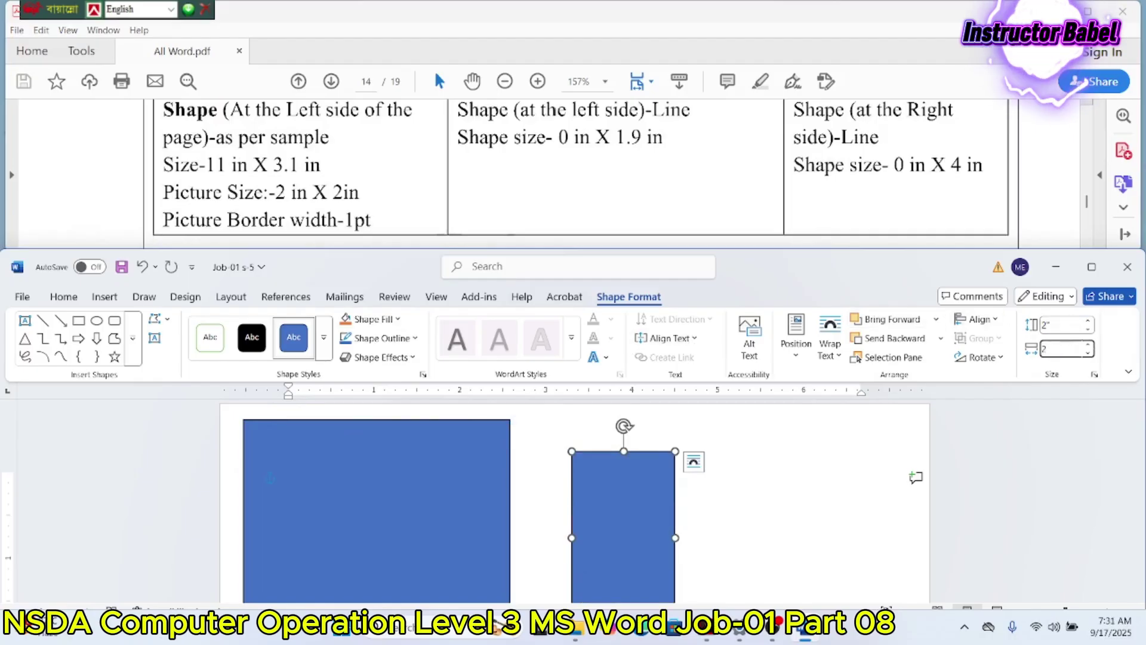
pyautogui.press('Return')
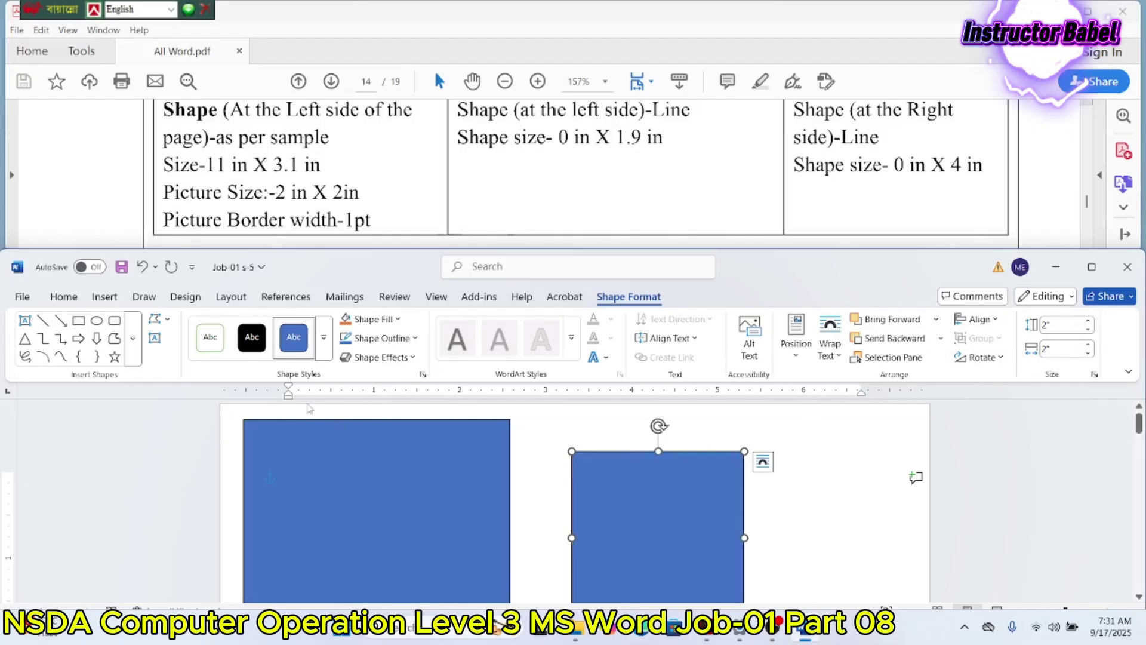
pyautogui.click(366, 339)
pyautogui.moveTo(402, 261)
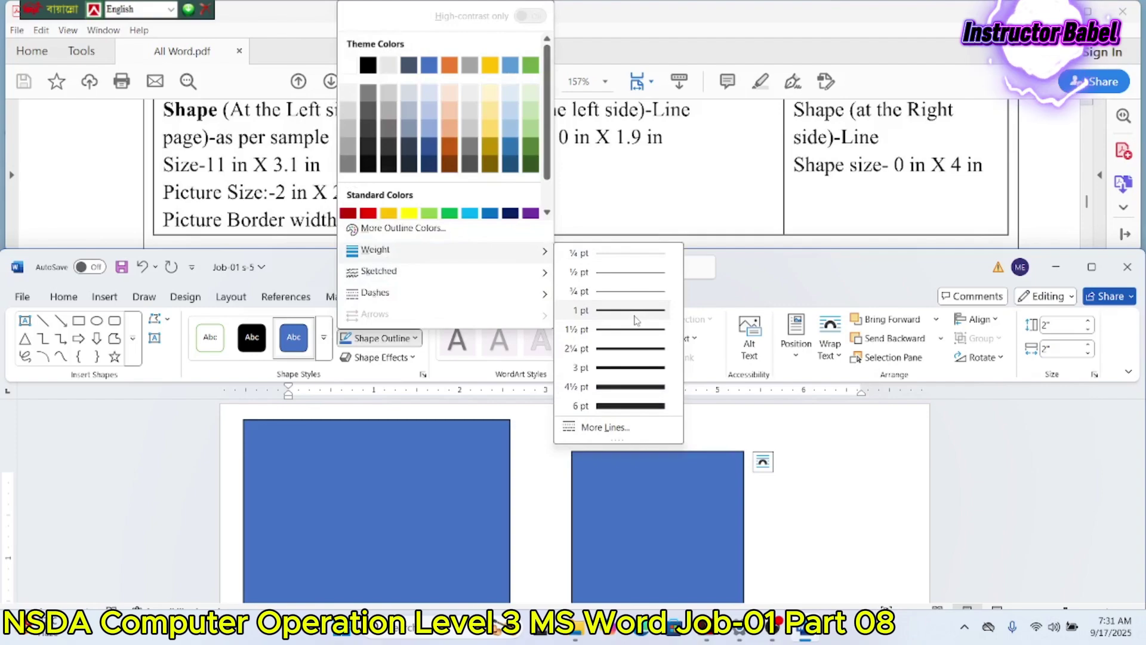
pyautogui.click(630, 311)
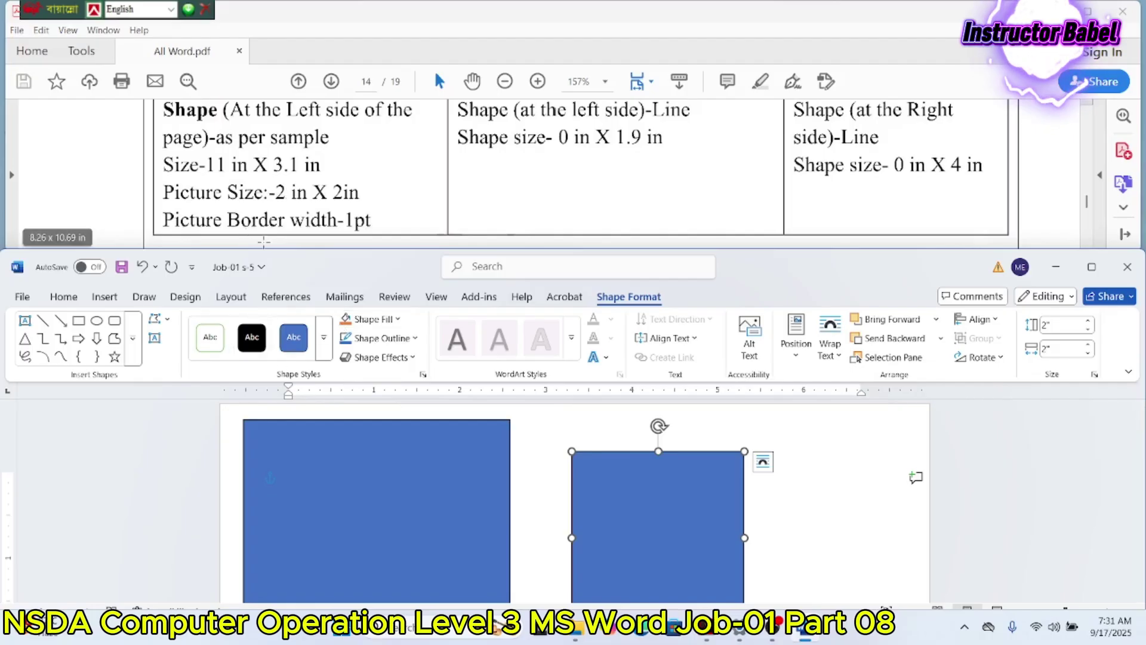
pyautogui.click(373, 318)
# Step: Fill the 2 x 2 in box with the man's portrait photo from Downloads
pyautogui.click(390, 258)
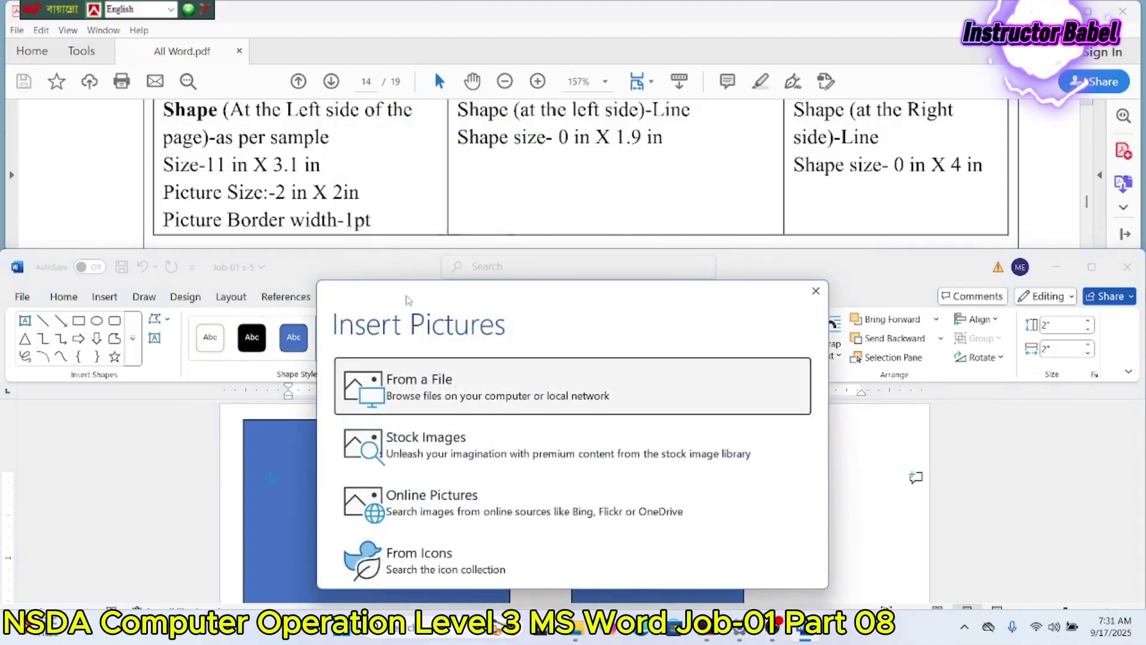
pyautogui.click(427, 396)
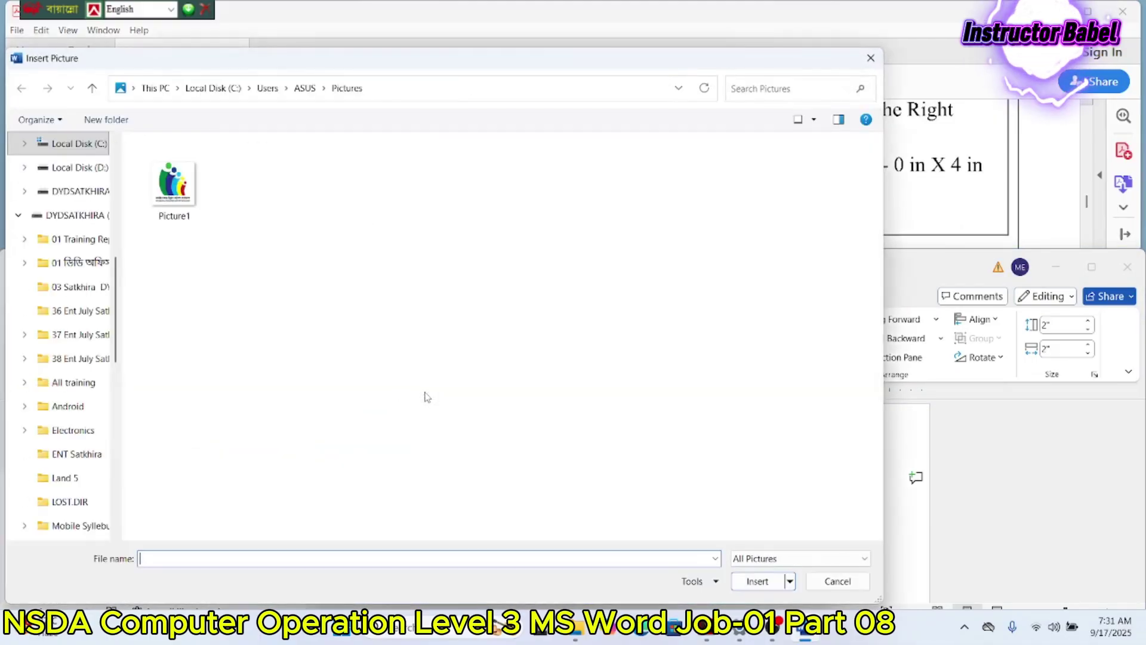
pyautogui.scroll(6, 65, 281)
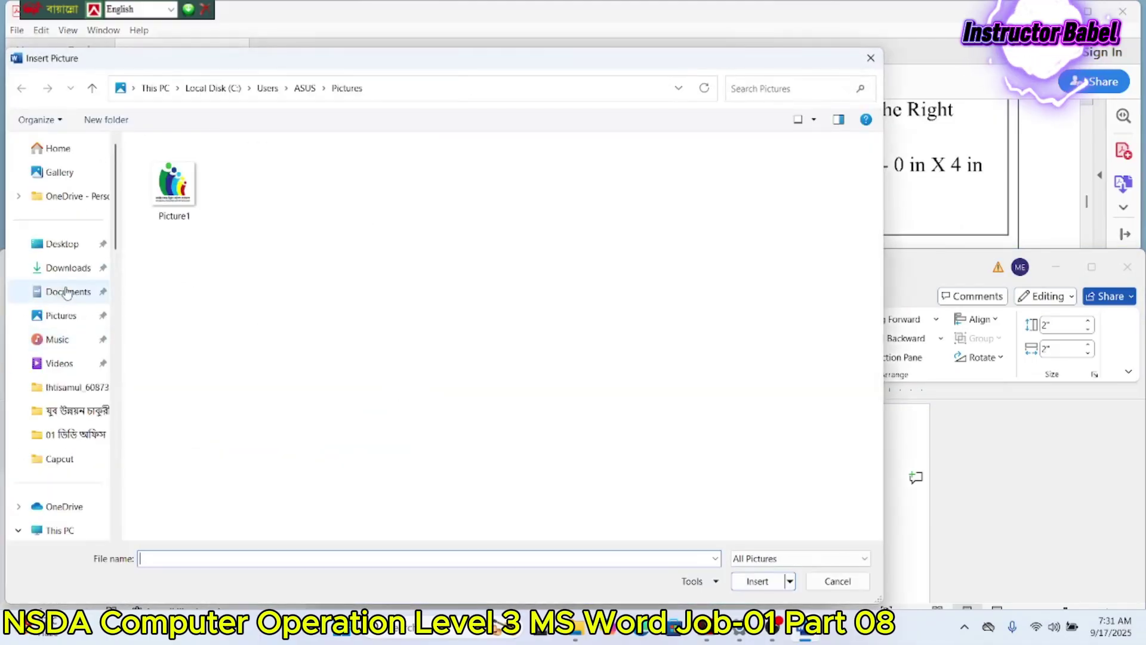
pyautogui.click(66, 274)
pyautogui.scroll(-5, 566, 289)
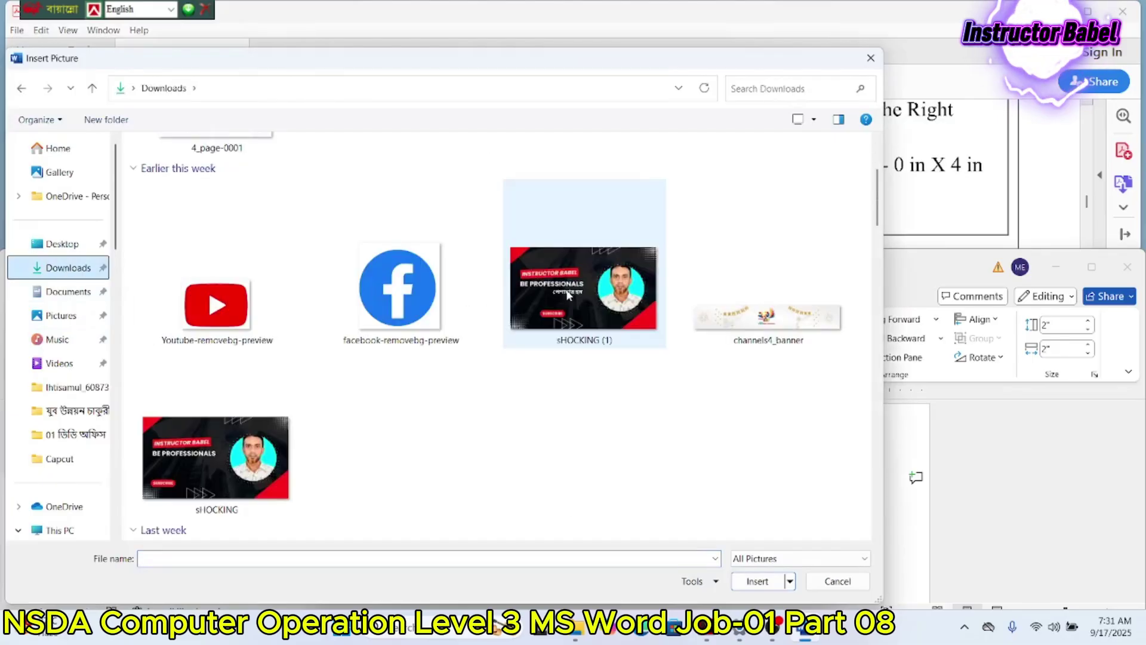
pyautogui.scroll(-3, 568, 295)
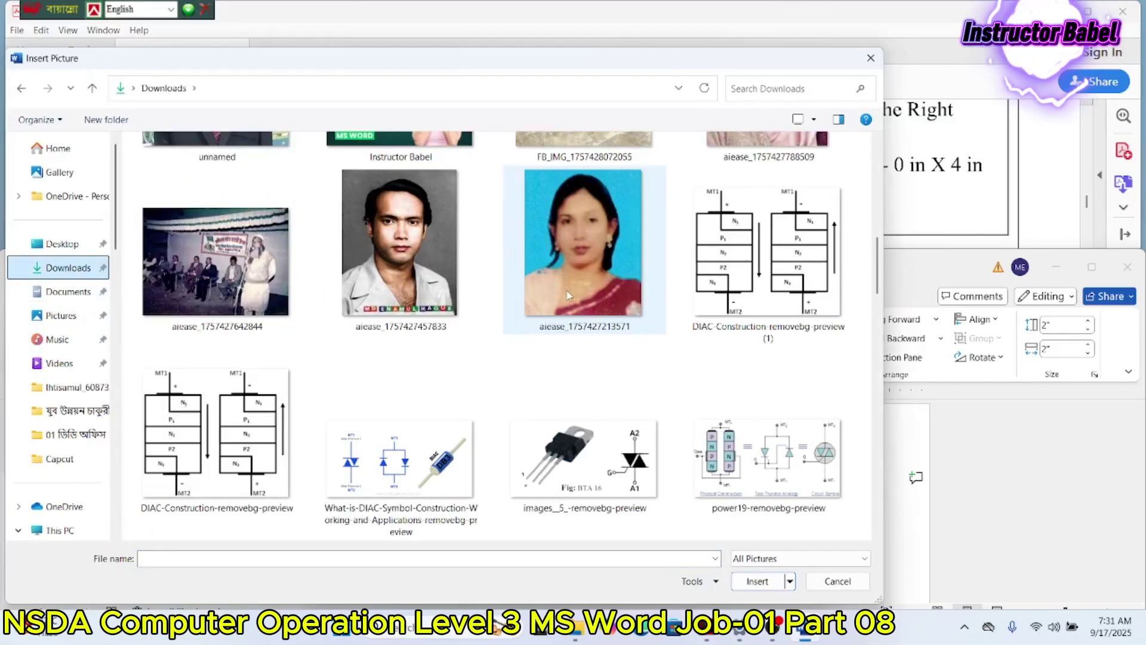
pyautogui.doubleClick(438, 304)
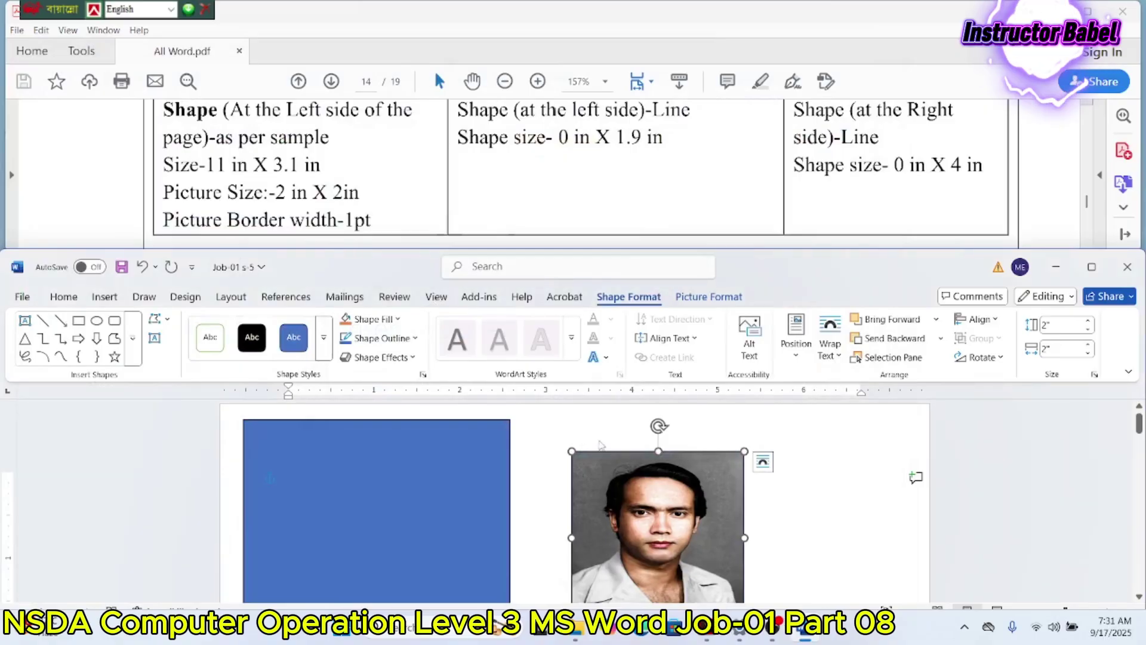
pyautogui.click(857, 487)
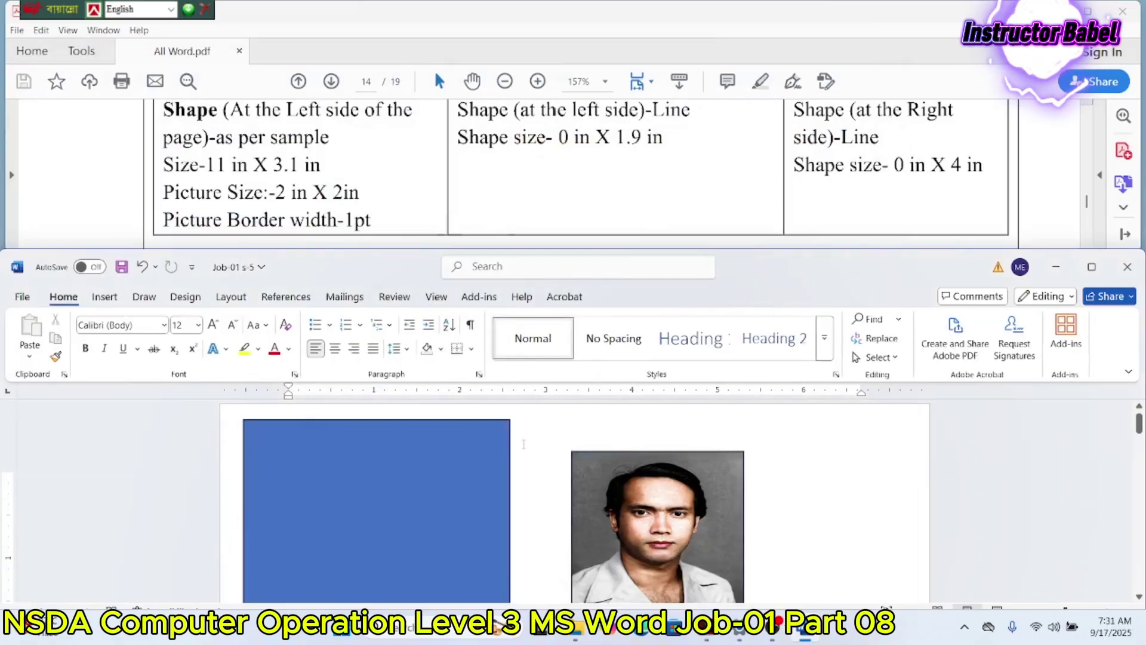
# Step: Select the tall blue rectangle on the left of the page
pyautogui.click(478, 435)
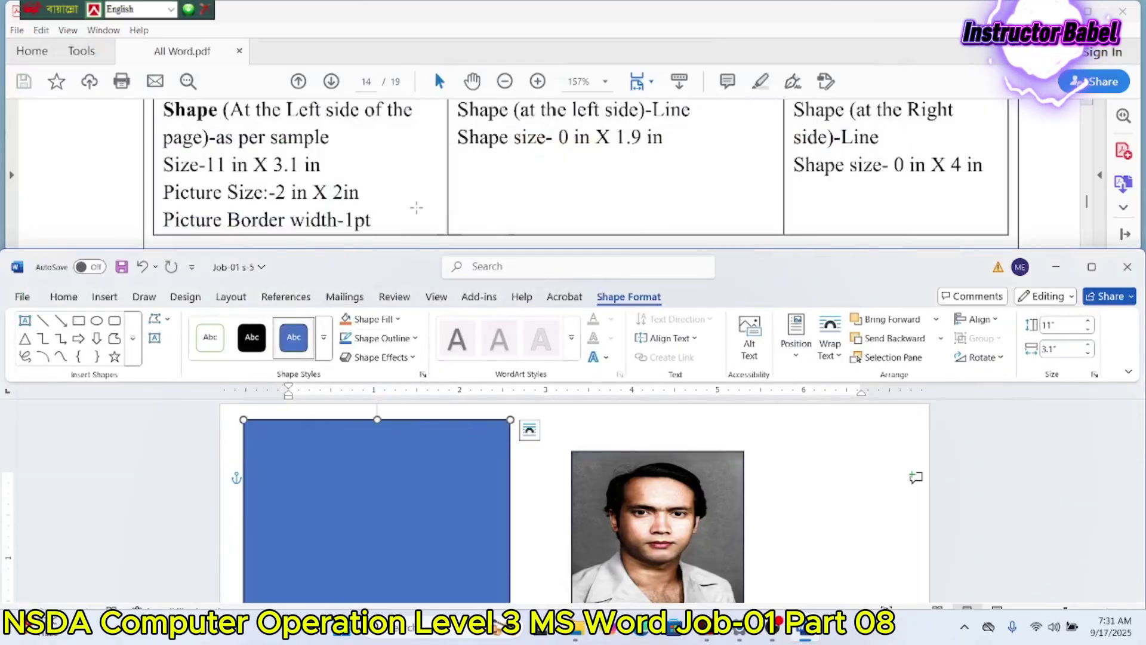
pyautogui.scroll(1, 417, 200)
pyautogui.scroll(-2, 418, 201)
pyautogui.scroll(-3, 421, 203)
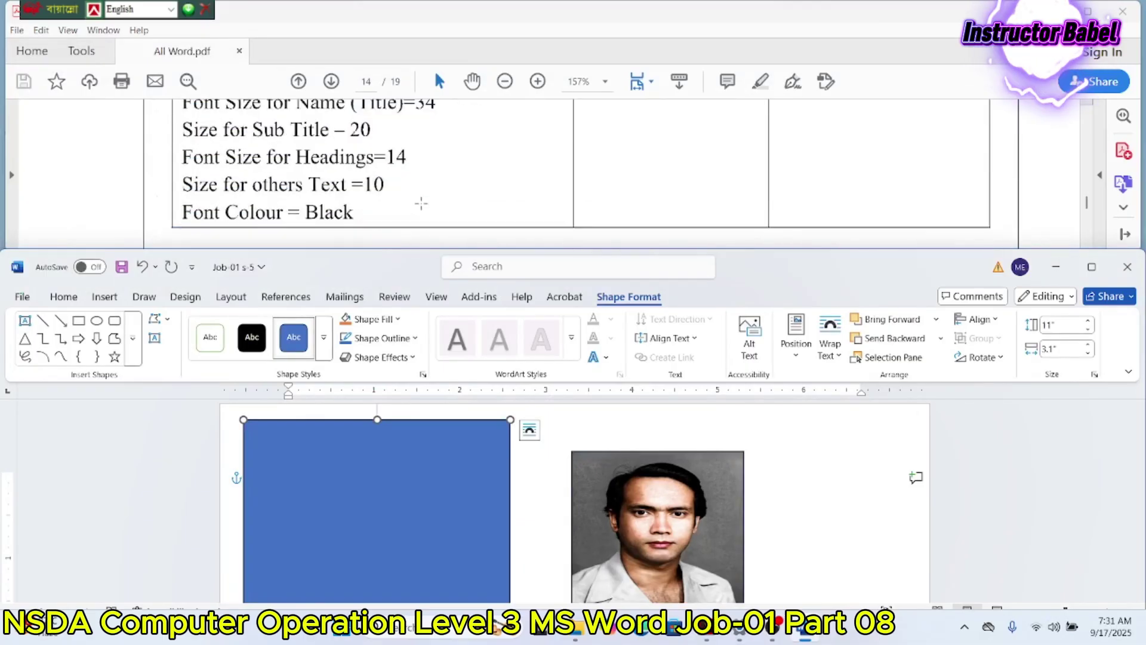
pyautogui.scroll(-2, 421, 204)
pyautogui.scroll(8, 421, 203)
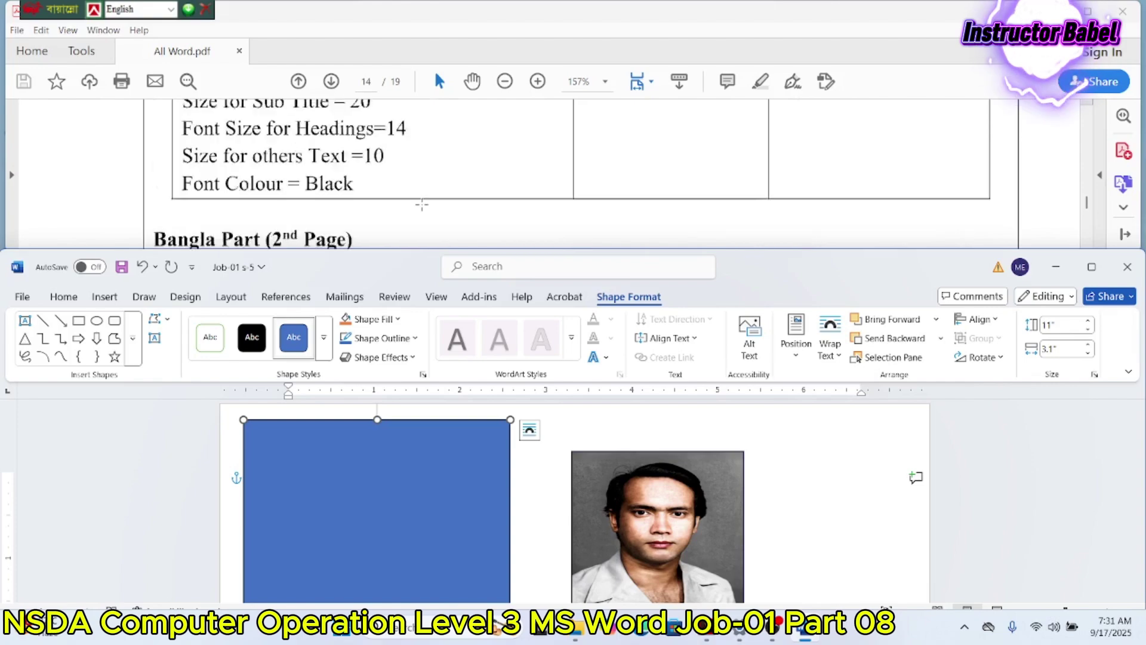
pyautogui.scroll(4, 421, 204)
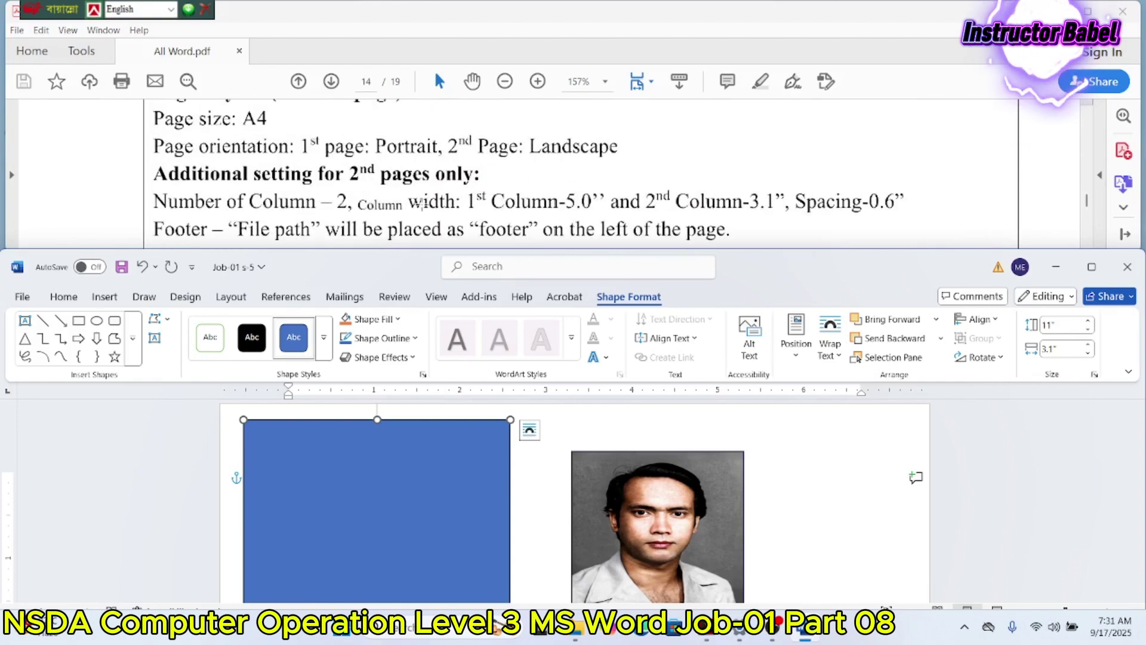
pyautogui.scroll(-1, 422, 204)
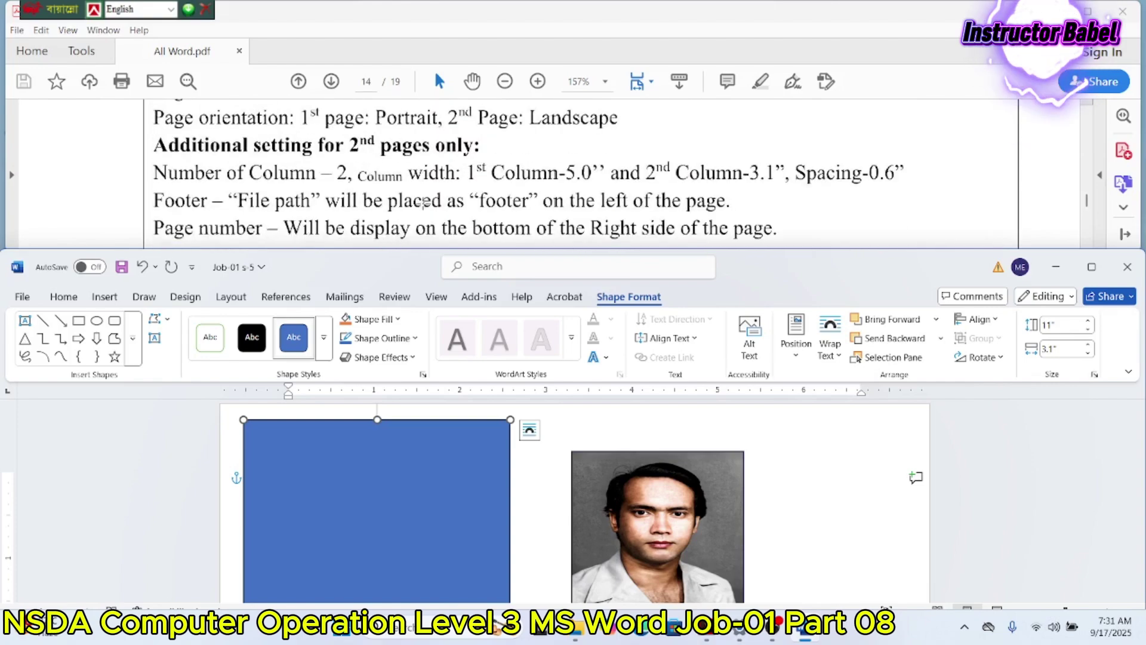
pyautogui.scroll(-12, 423, 204)
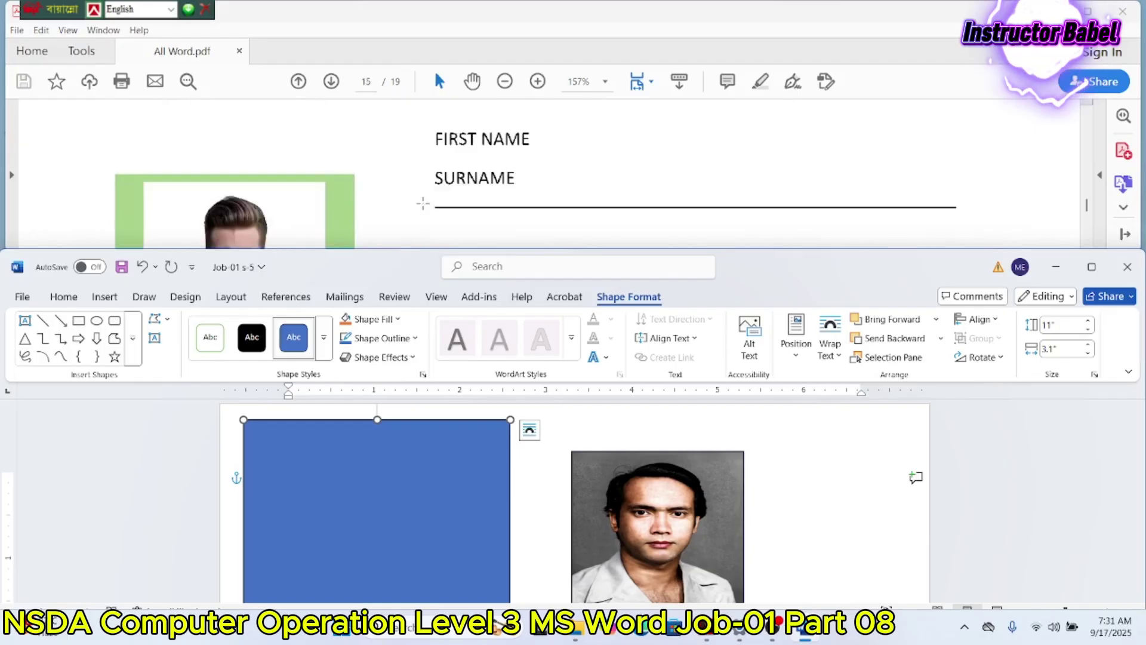
pyautogui.scroll(-3, 423, 203)
pyautogui.scroll(1, 423, 203)
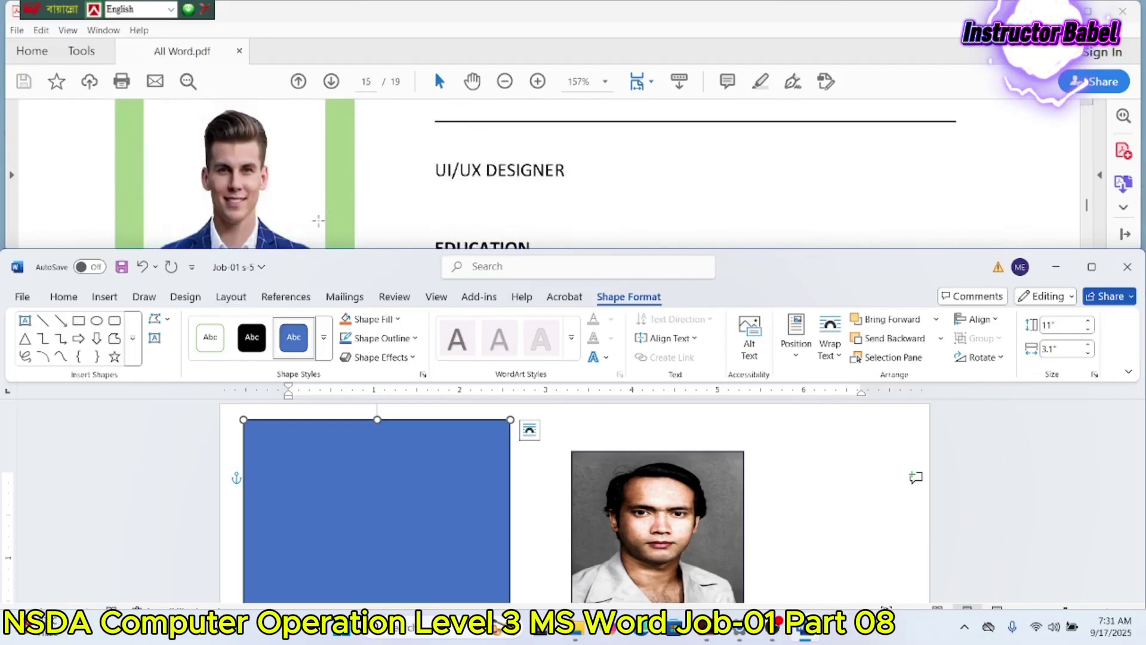
# Step: Fill the rectangle with the custom teal-green #3ECA9F
pyautogui.click(366, 320)
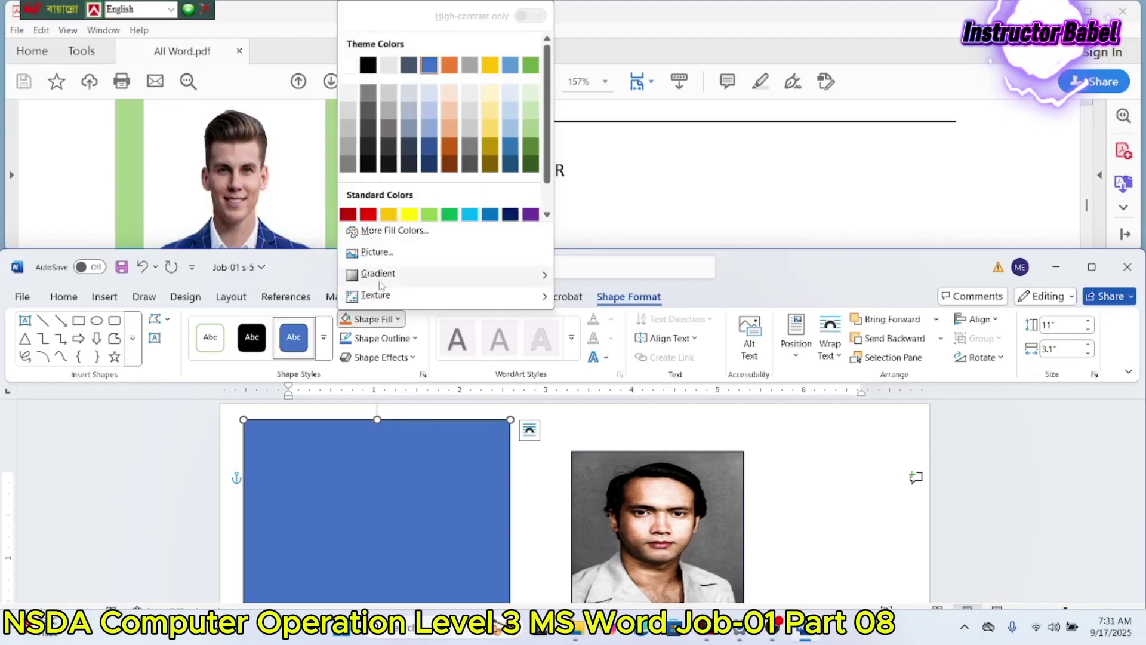
pyautogui.click(398, 231)
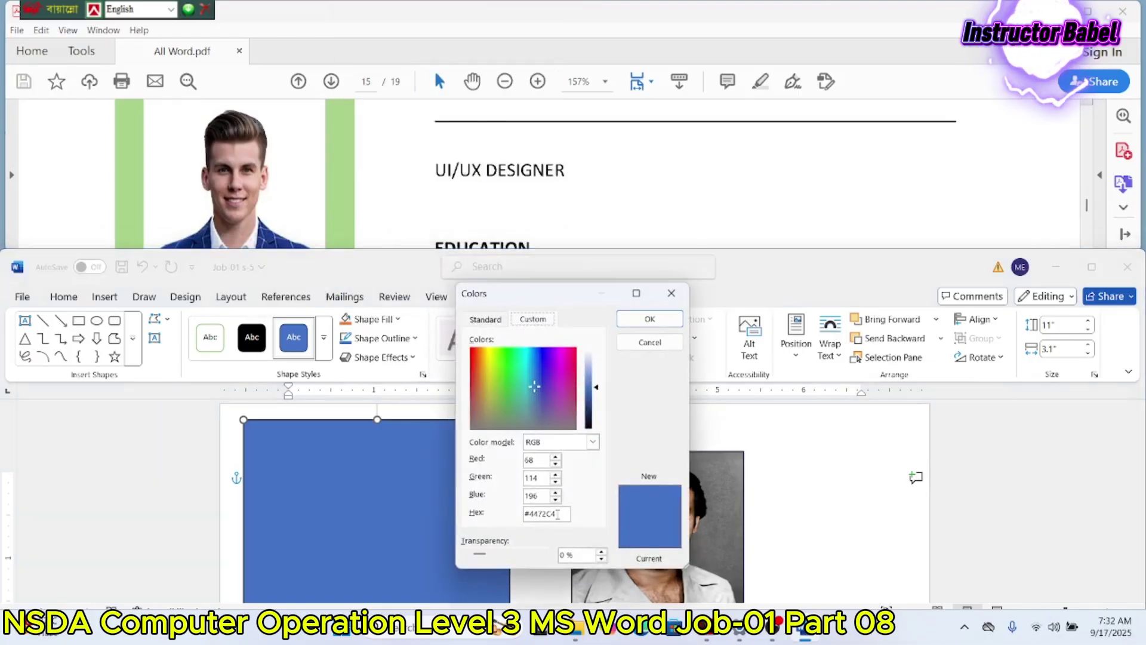
pyautogui.click(501, 379)
pyautogui.moveTo(508, 380); pyautogui.dragTo(512, 390)
pyautogui.click(514, 374)
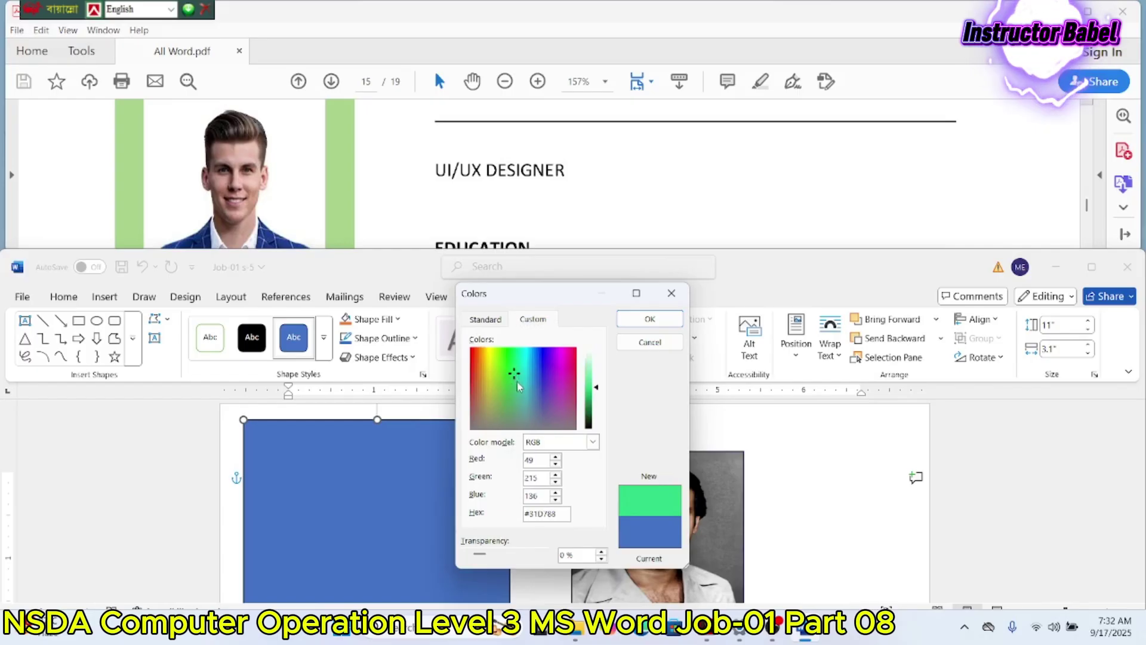
pyautogui.click(517, 383)
pyautogui.click(648, 320)
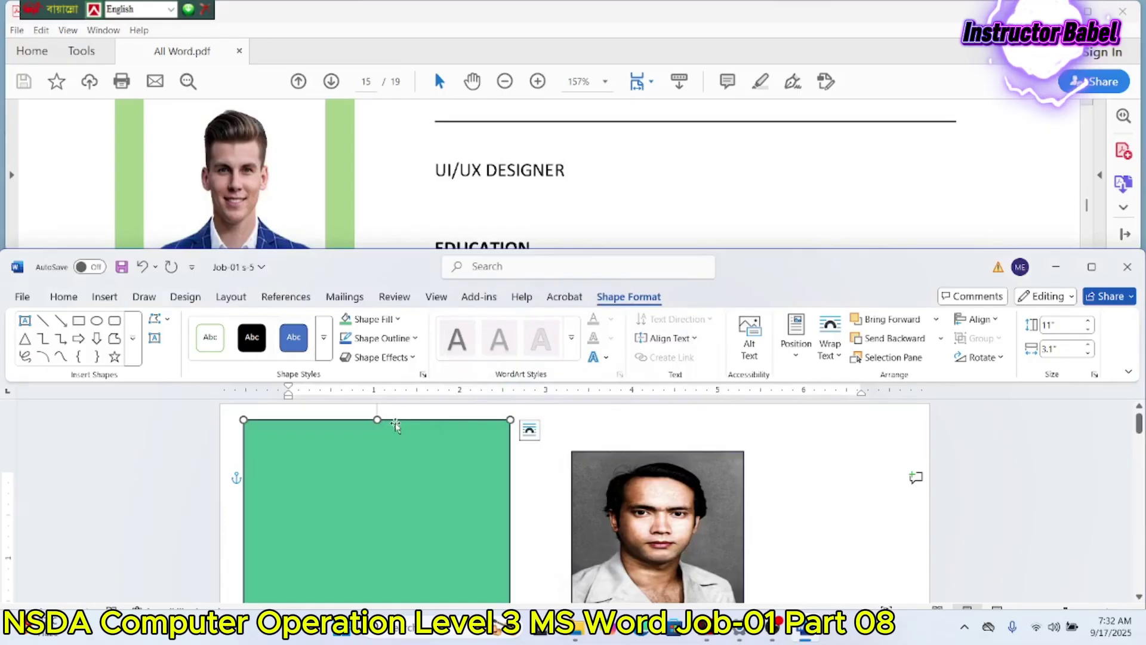
# Step: Maximize Word and drag the green rectangle to the page's top-left corner
pyautogui.click(1092, 267)
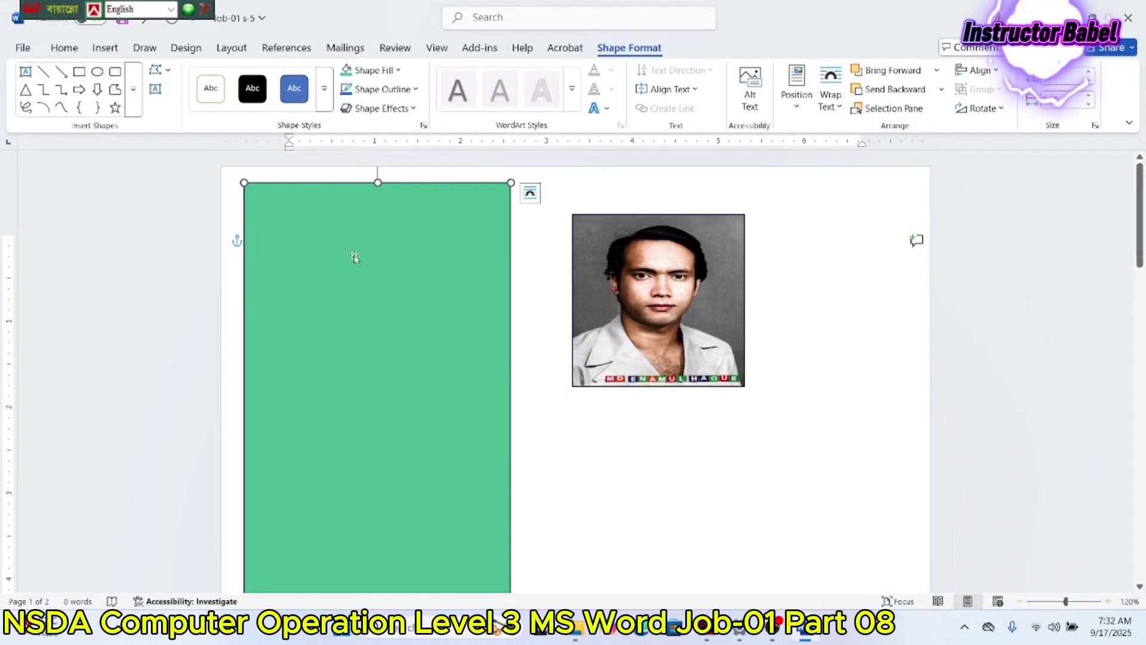
pyautogui.moveTo(319, 188); pyautogui.dragTo(296, 170)
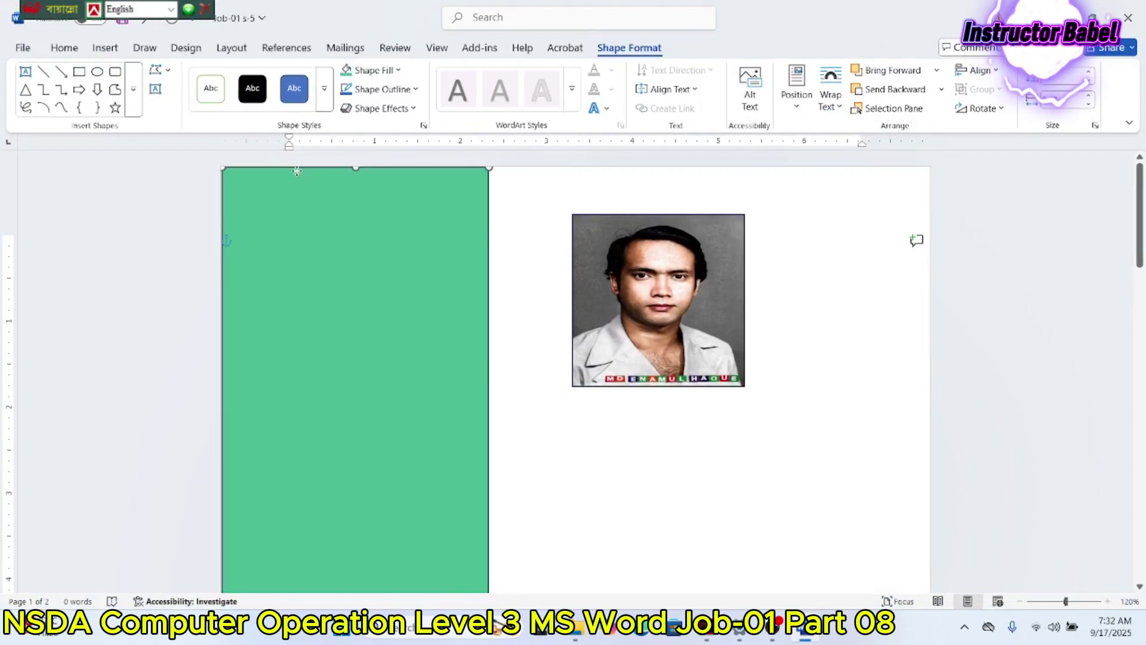
pyautogui.scroll(-12, 535, 297)
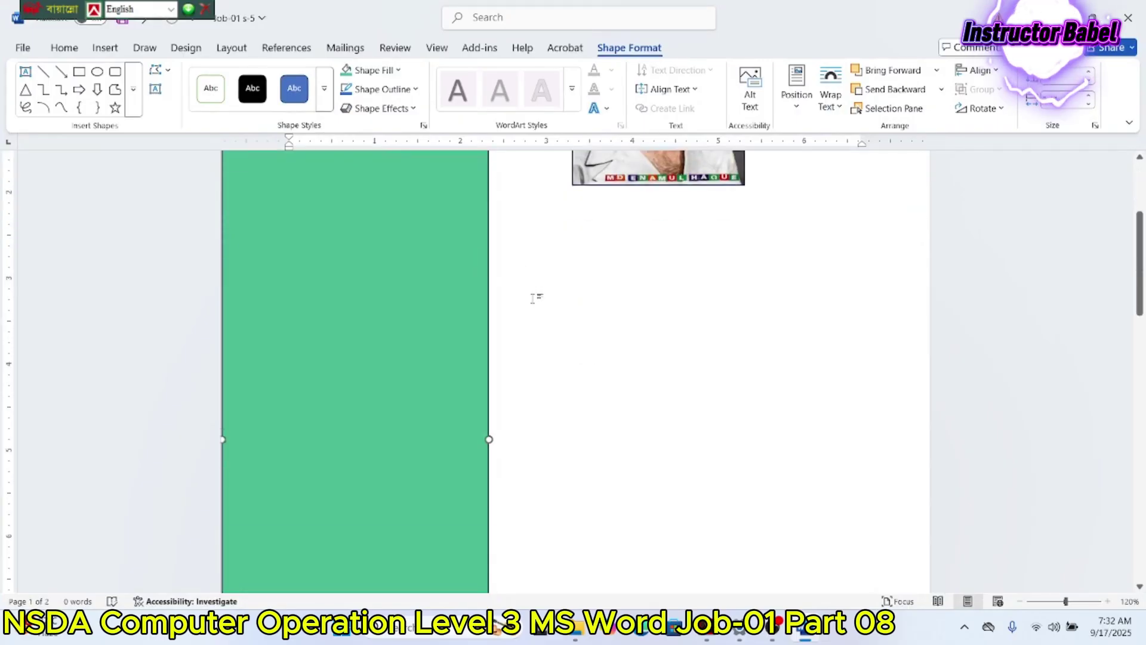
pyautogui.scroll(5, 535, 298)
pyautogui.scroll(6, 535, 298)
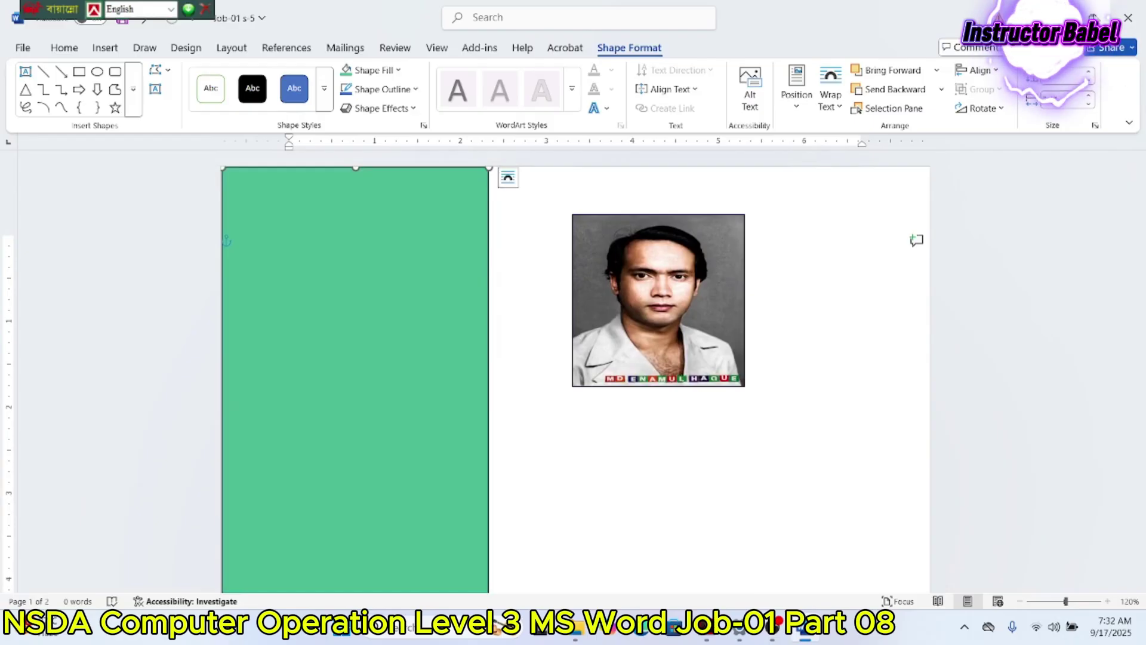
# Step: Restore the window and fine-tune the green rectangle flush with the page top
pyautogui.click(1092, 18)
pyautogui.scroll(4, 610, 167)
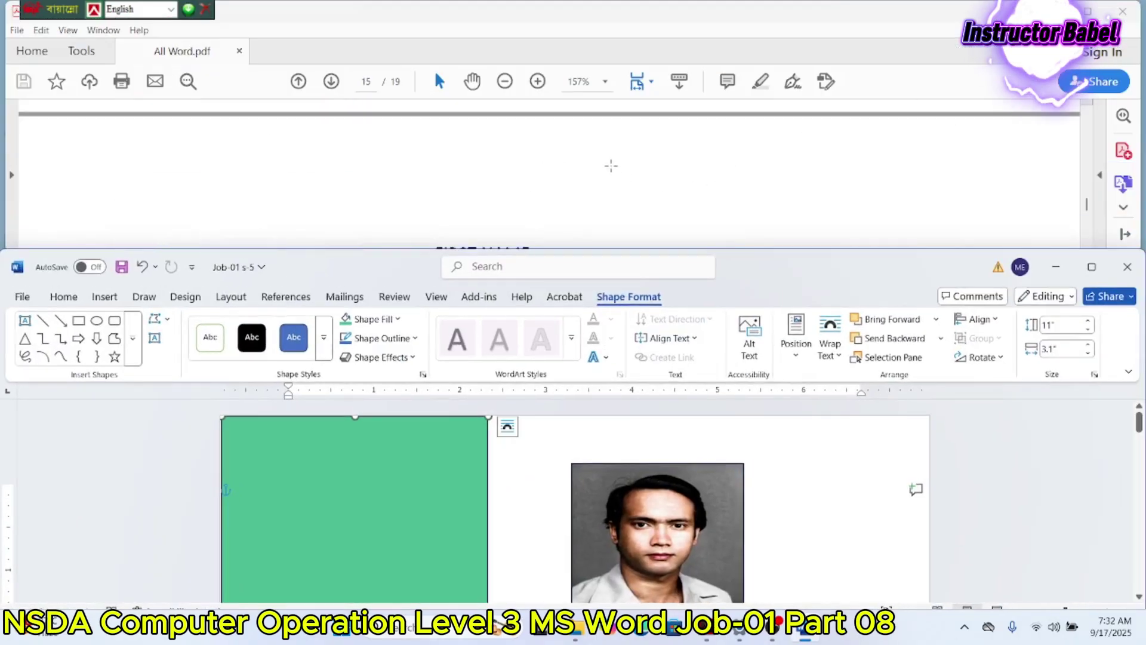
pyautogui.moveTo(367, 422); pyautogui.dragTo(370, 502)
pyautogui.scroll(-5, 371, 503)
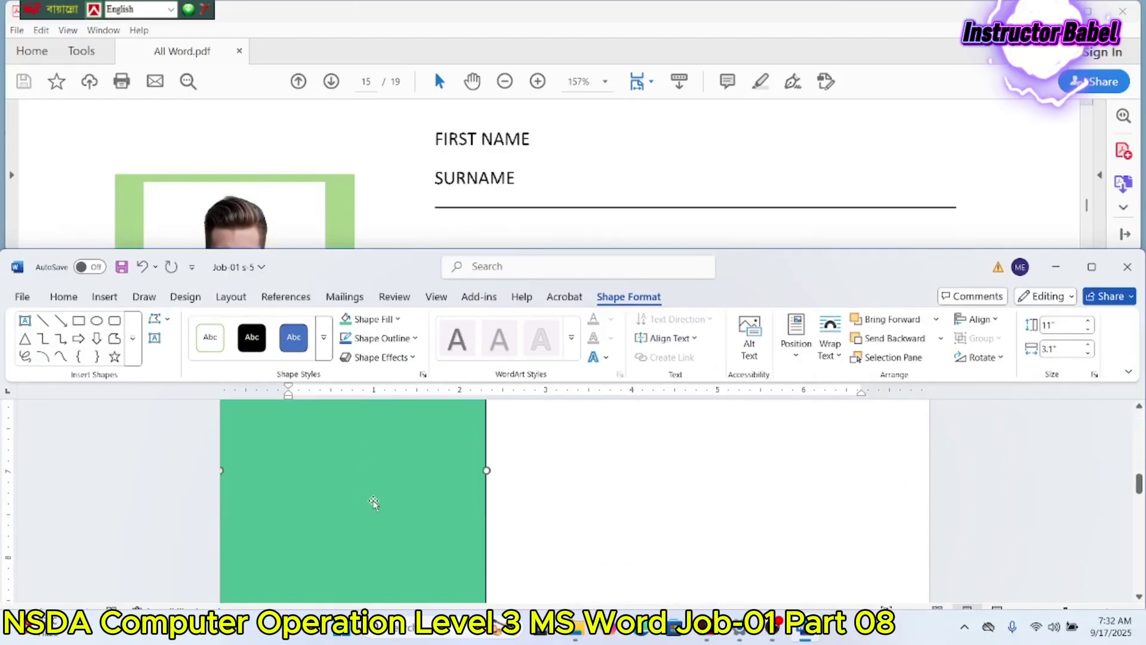
pyautogui.scroll(-3, 373, 503)
pyautogui.scroll(3, 373, 503)
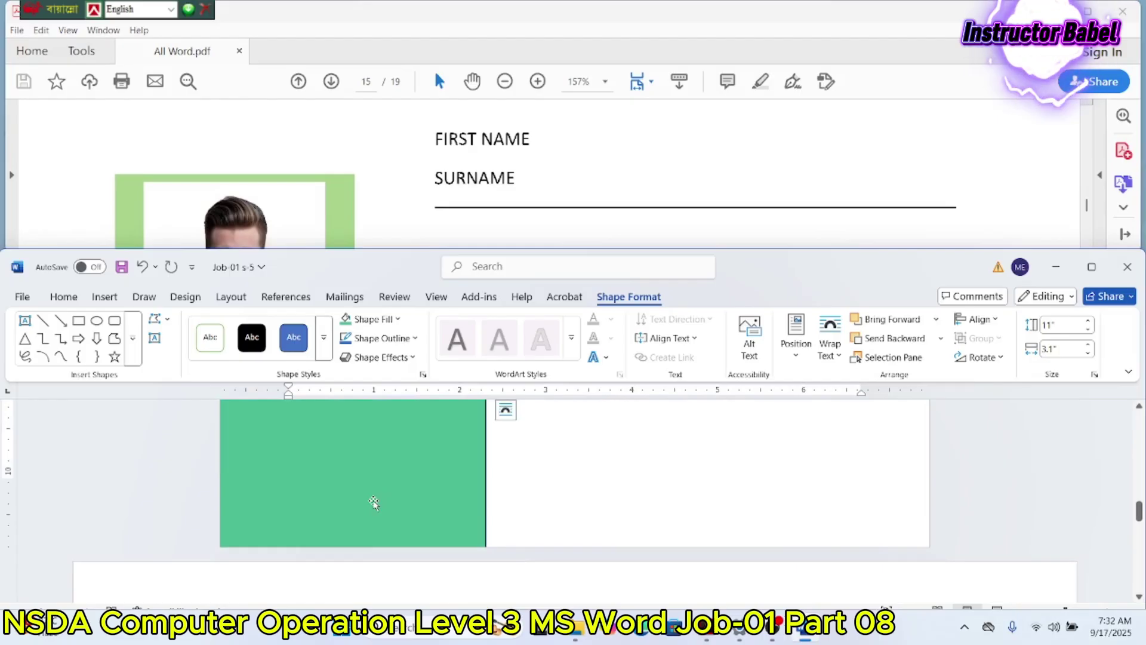
pyautogui.scroll(7, 382, 502)
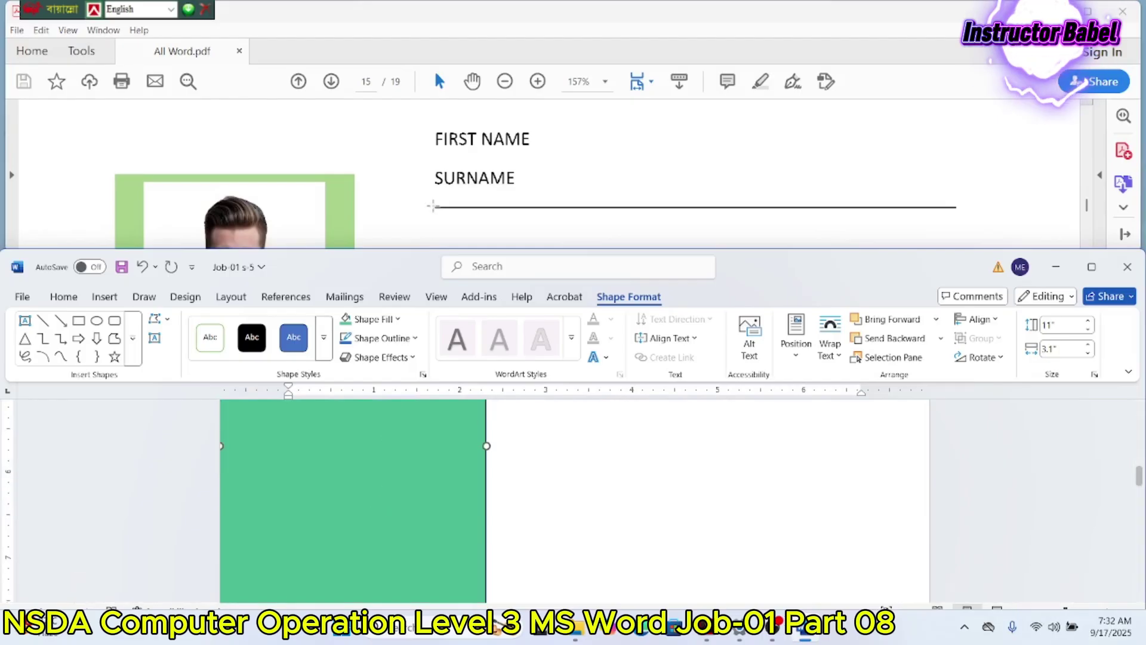
pyautogui.scroll(-3, 436, 185)
pyautogui.scroll(-3, 435, 185)
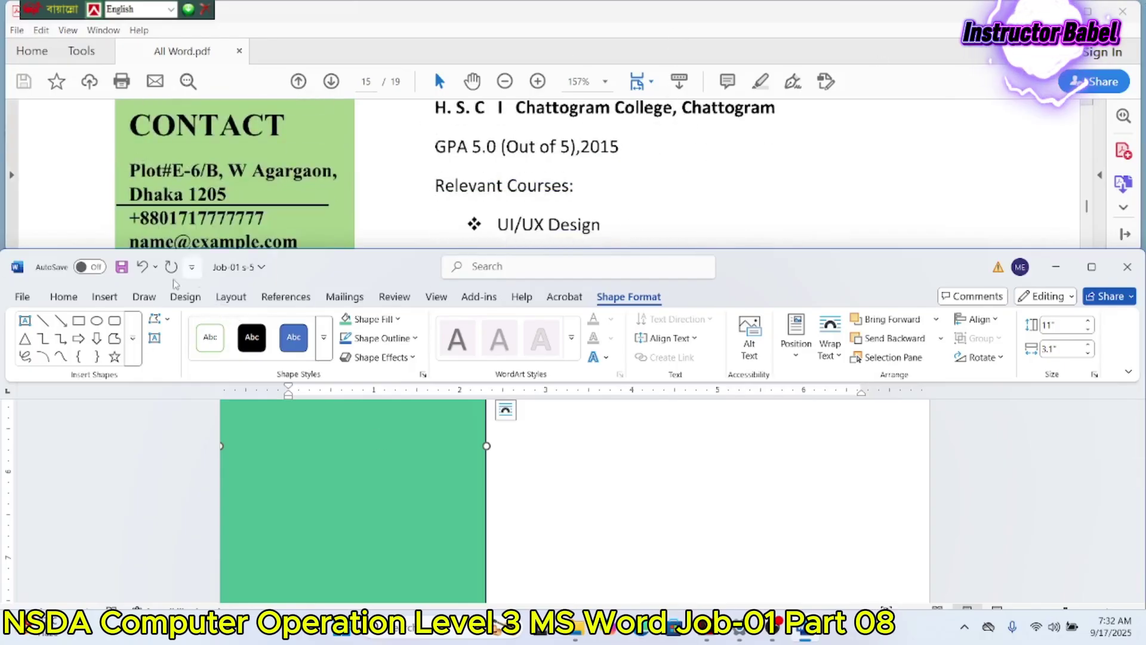
pyautogui.click(104, 297)
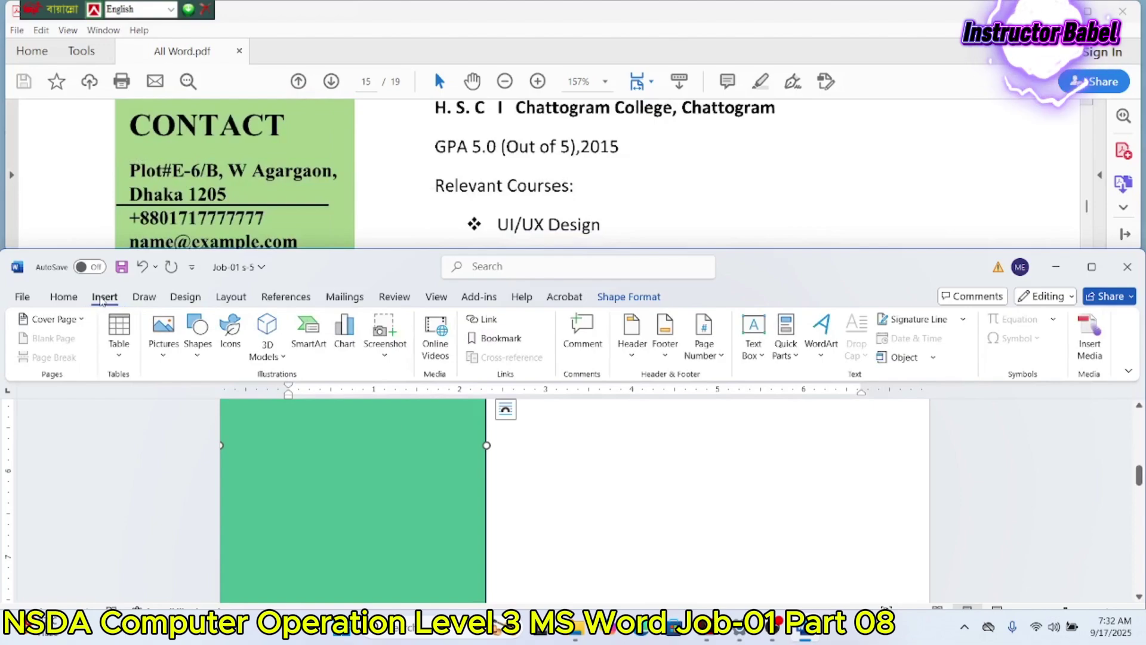
pyautogui.scroll(10, 537, 441)
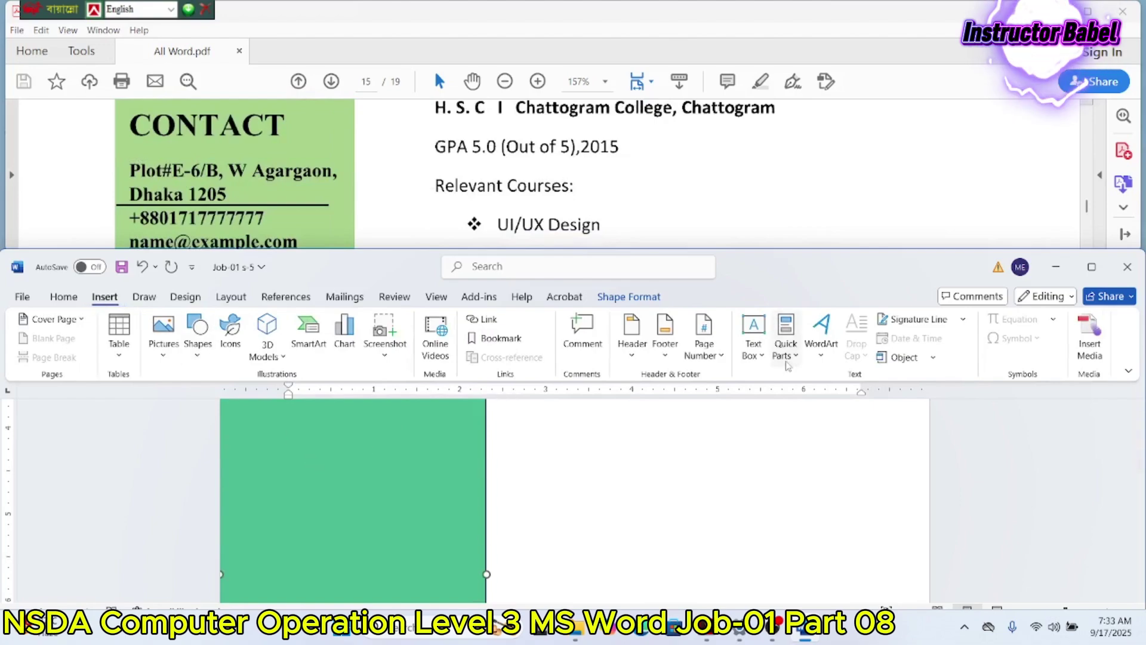
pyautogui.scroll(3, 442, 451)
# Step: Add text to the green rectangle, keeping horizontal text direction and setting its vertical alignment
pyautogui.rightClick(434, 447)
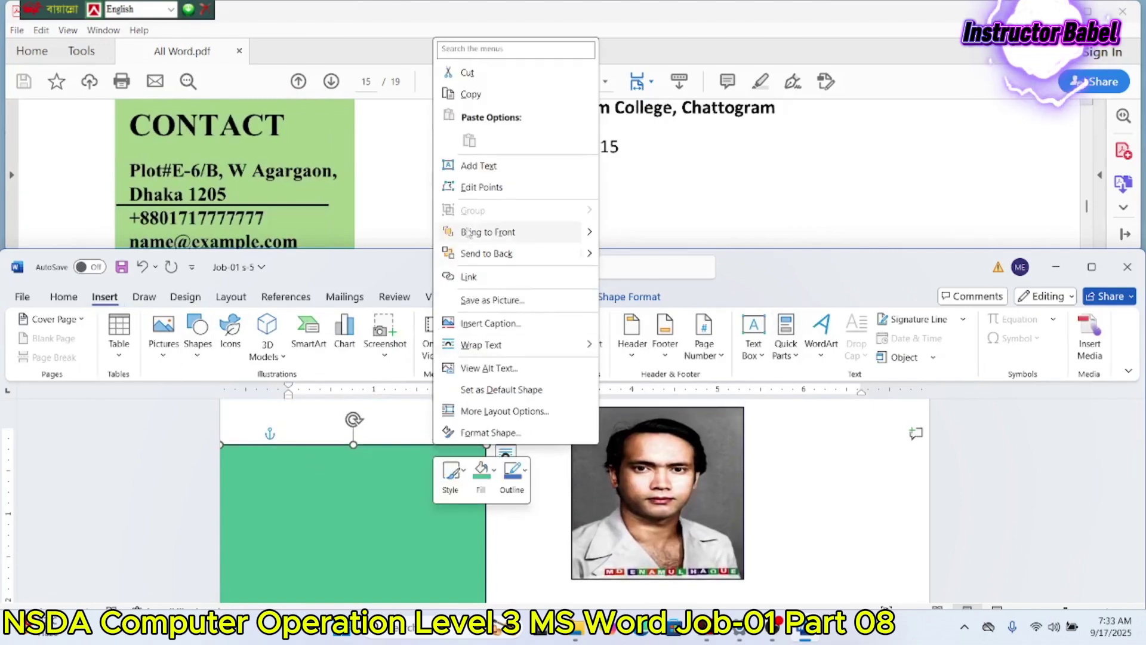
pyautogui.click(499, 173)
pyautogui.click(600, 298)
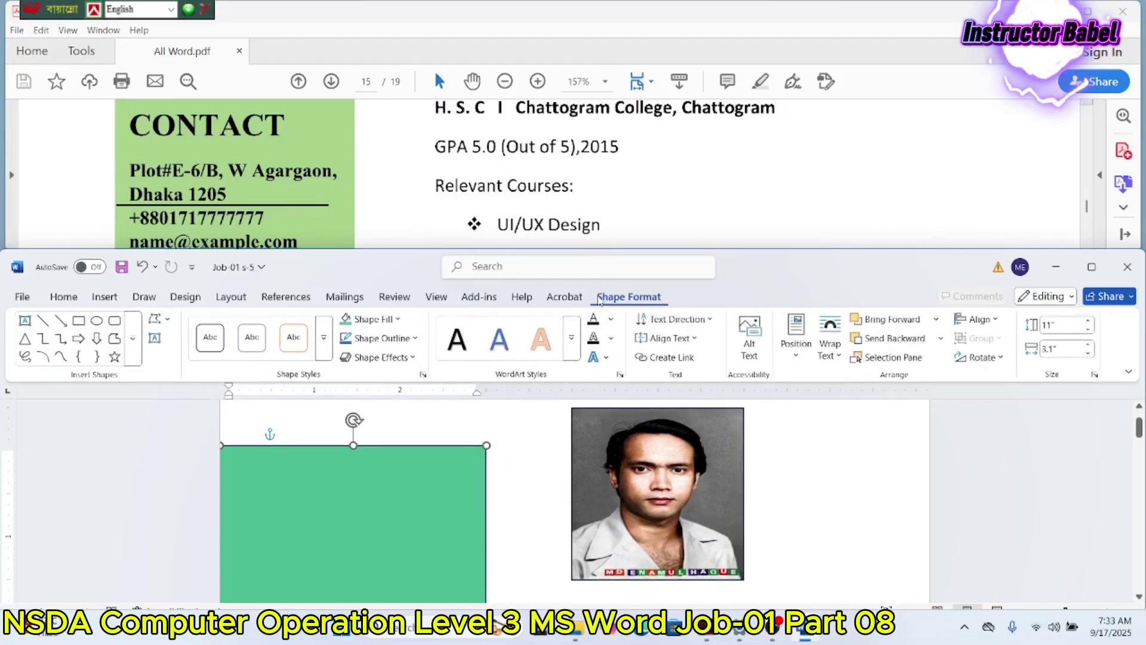
pyautogui.click(688, 320)
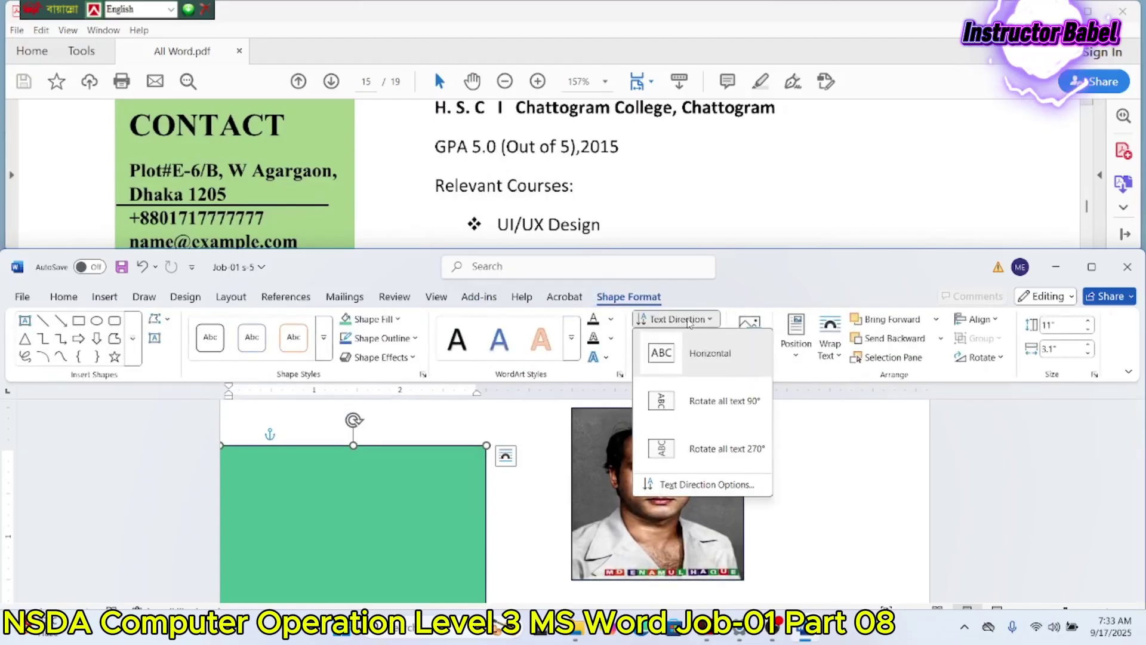
pyautogui.click(688, 320)
pyautogui.click(669, 338)
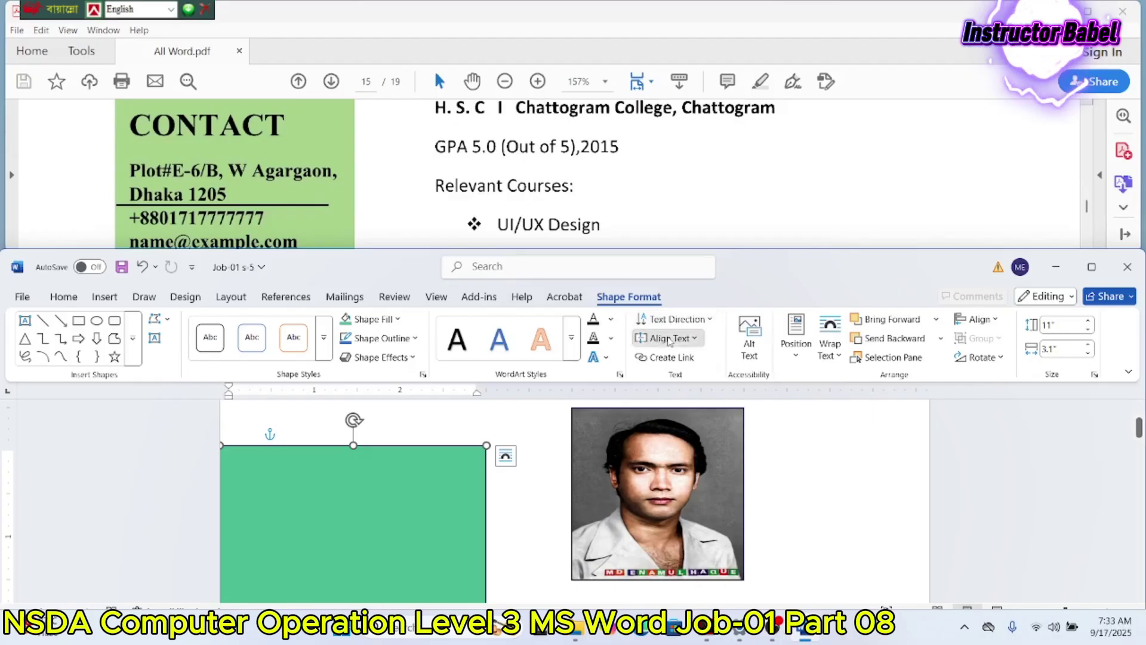
pyautogui.click(668, 418)
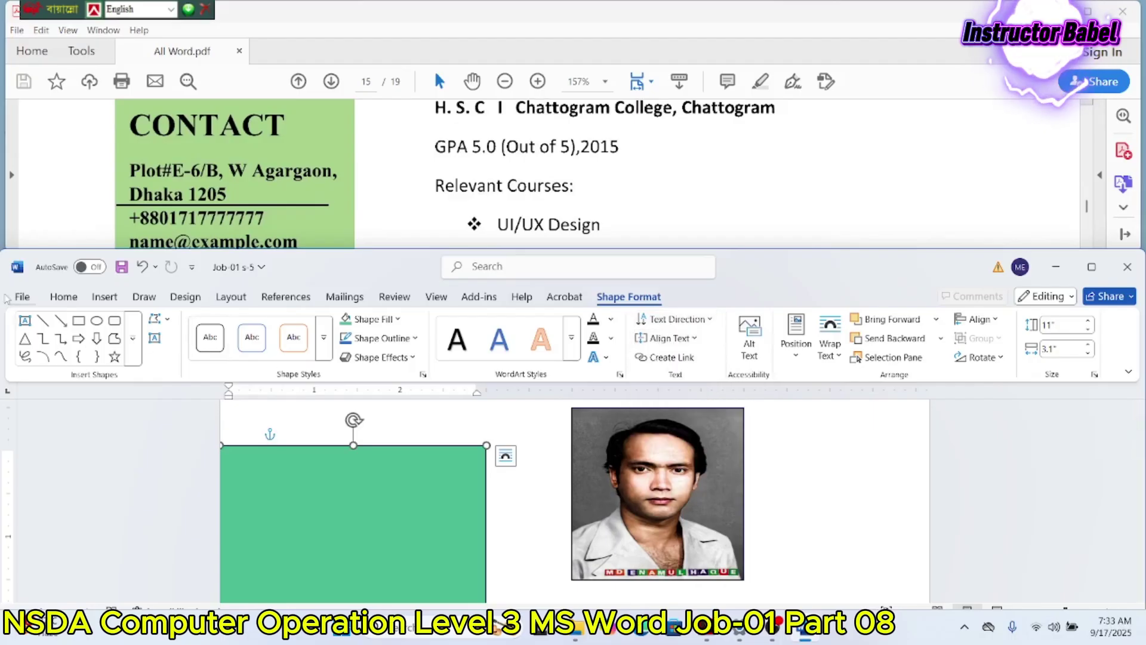
# Step: Left-align the paragraphs inside the green shape
pyautogui.click(67, 300)
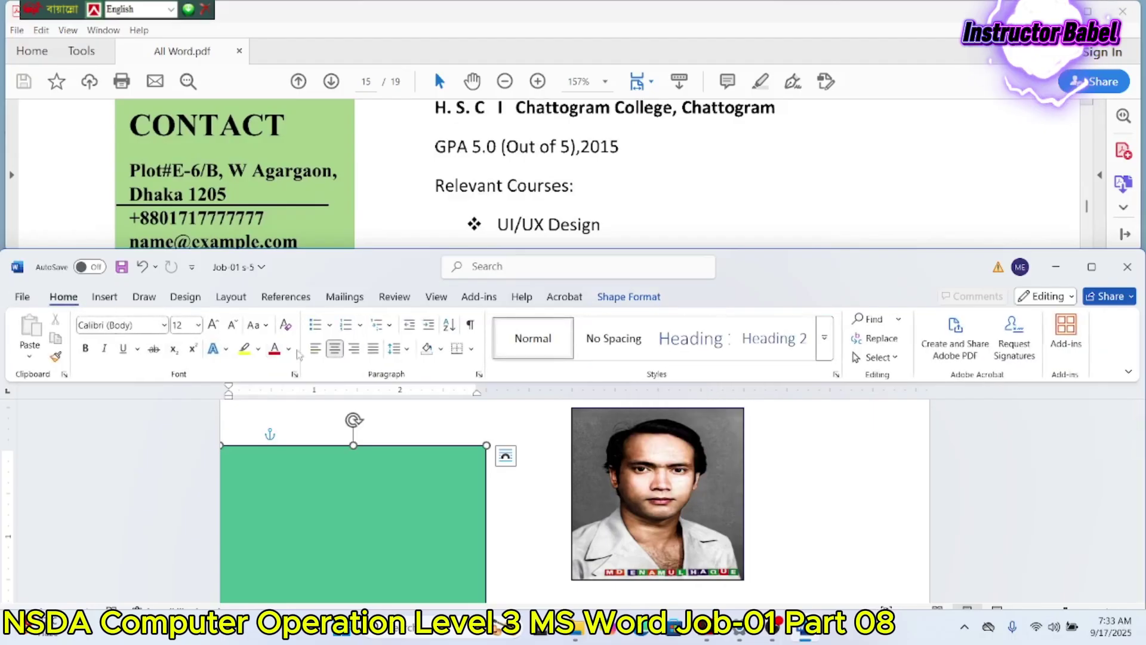
pyautogui.click(320, 350)
pyautogui.scroll(-8, 300, 498)
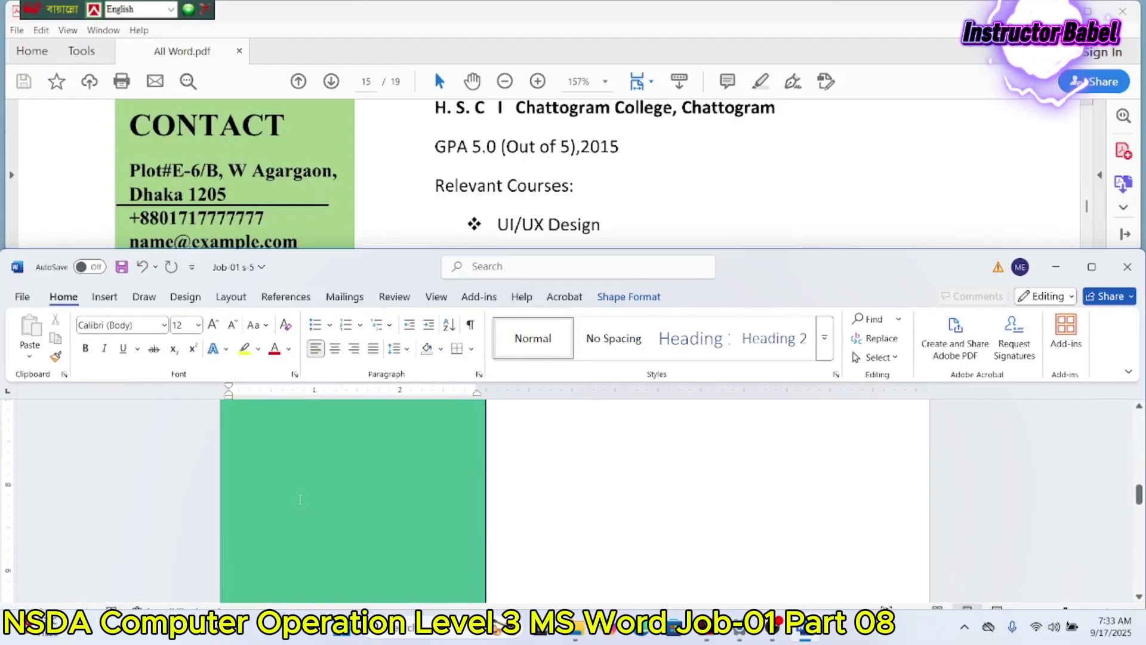
# Step: Type the CONTACT heading in the green panel, followed by the two postal address lines
pyautogui.click(300, 497)
pyautogui.scroll(1, 258, 226)
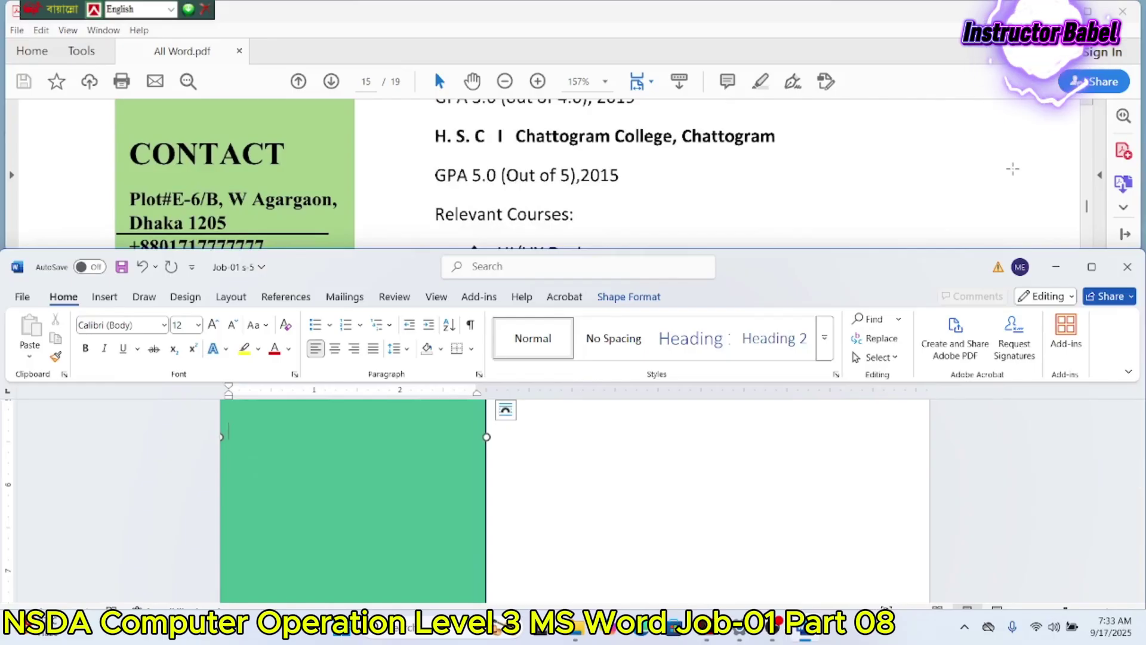
pyautogui.write('Con')
pyautogui.press('BackSpace')
pyautogui.press('BackSpace')
pyautogui.write('ONTACT')
pyautogui.press('Return')
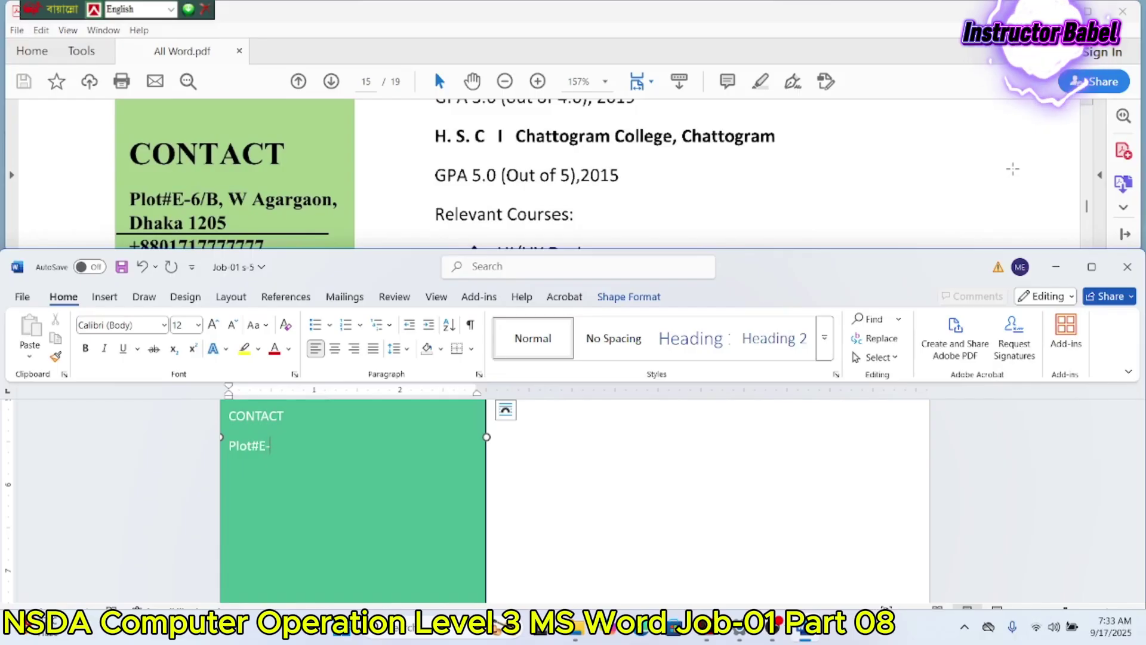
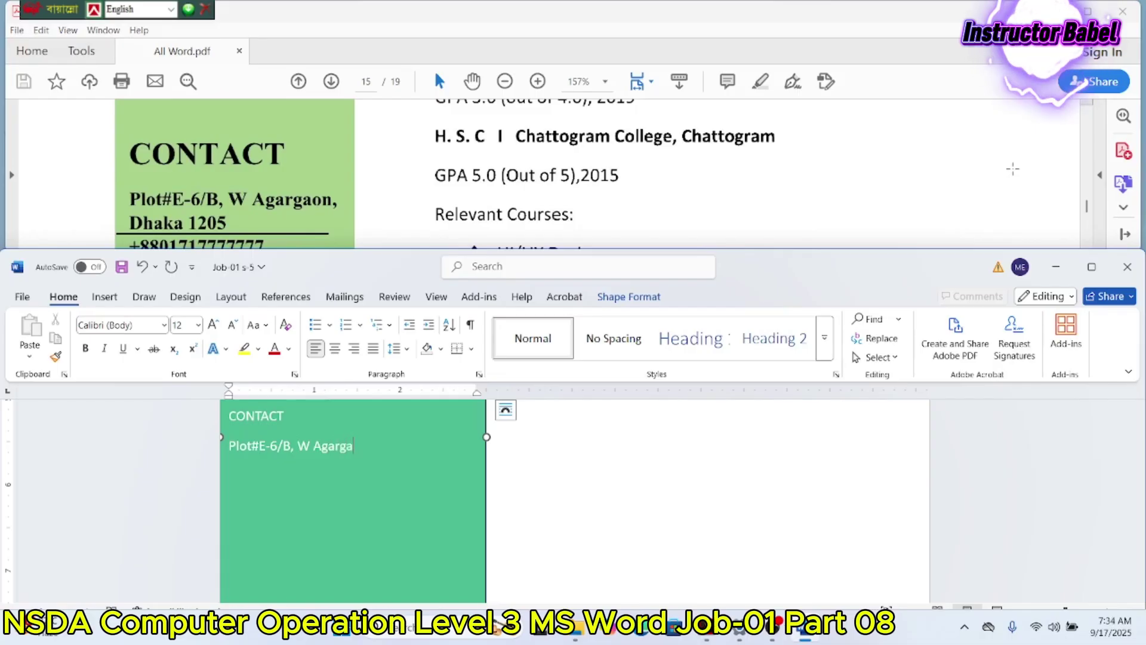
pyautogui.press('Return')
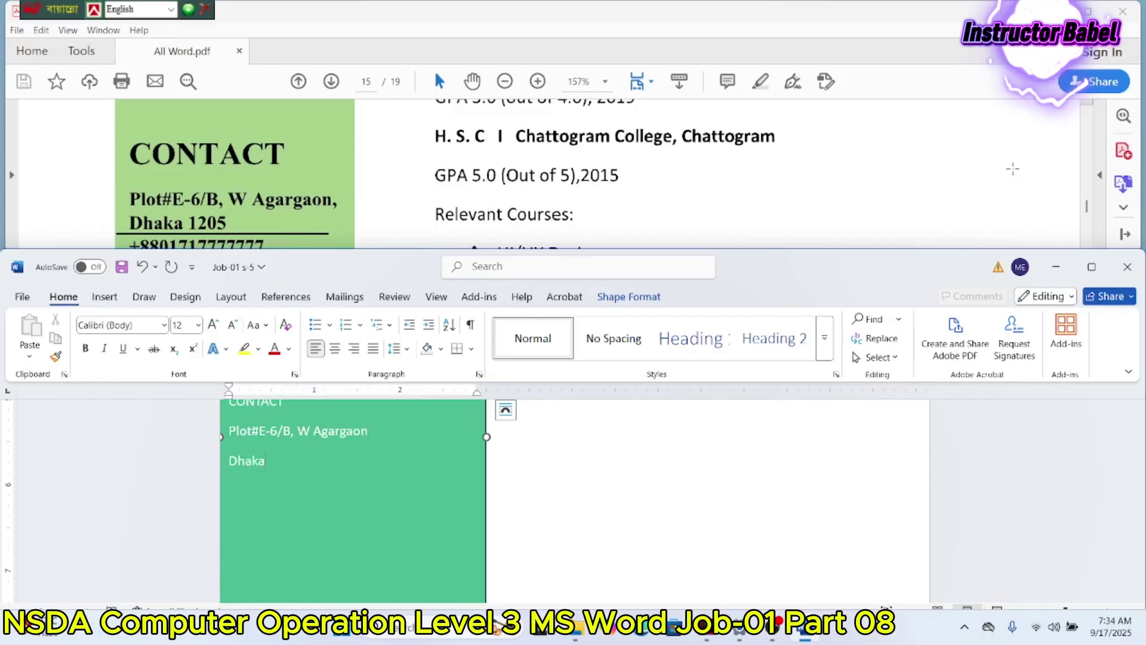
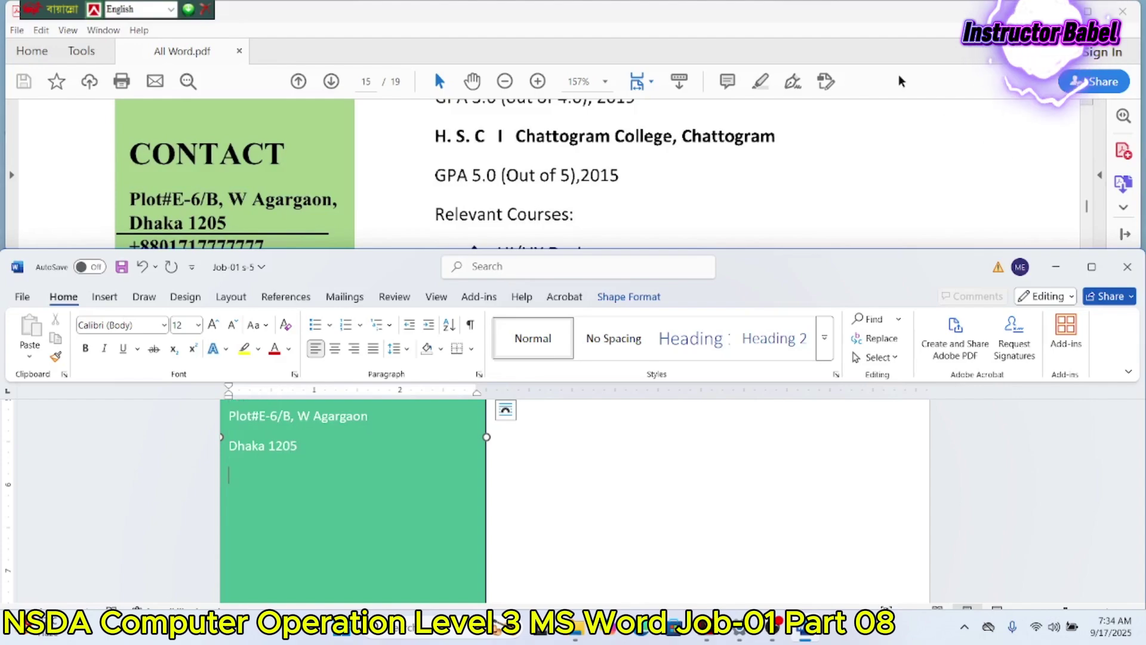
# Step: Add the phone number and e-mail address on separate lines below the address
pyautogui.scroll(-2, 546, 130)
pyautogui.scroll(-1, 546, 130)
pyautogui.press('Return')
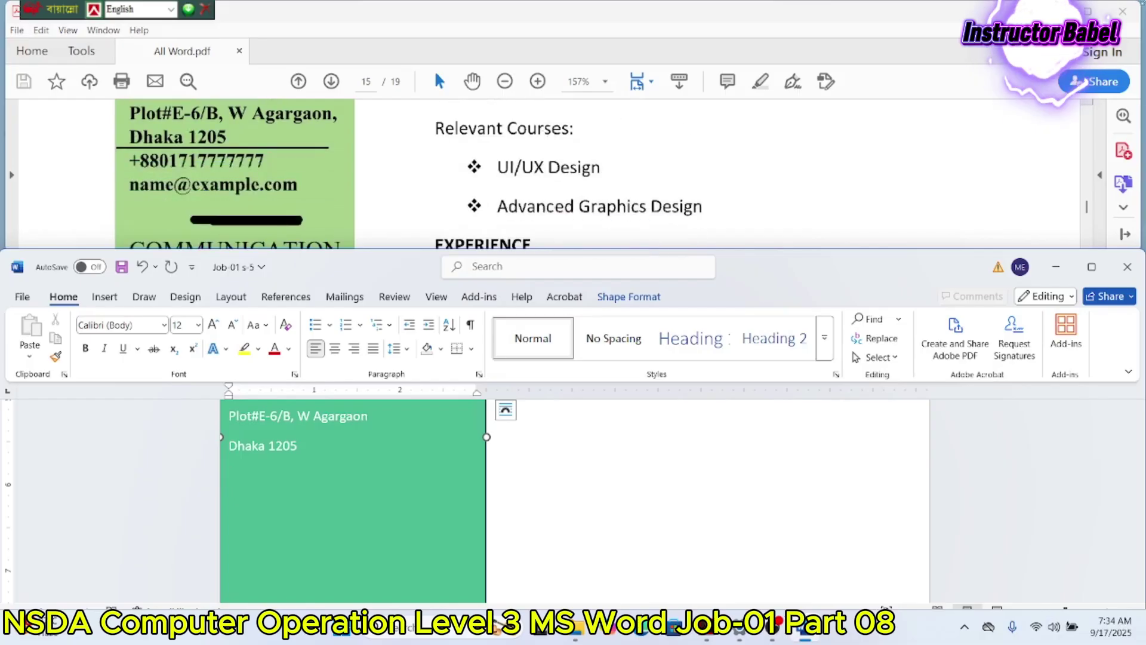
pyautogui.write('+7')
pyautogui.press('BackSpace')
pyautogui.press('Return')
pyautogui.write('n')
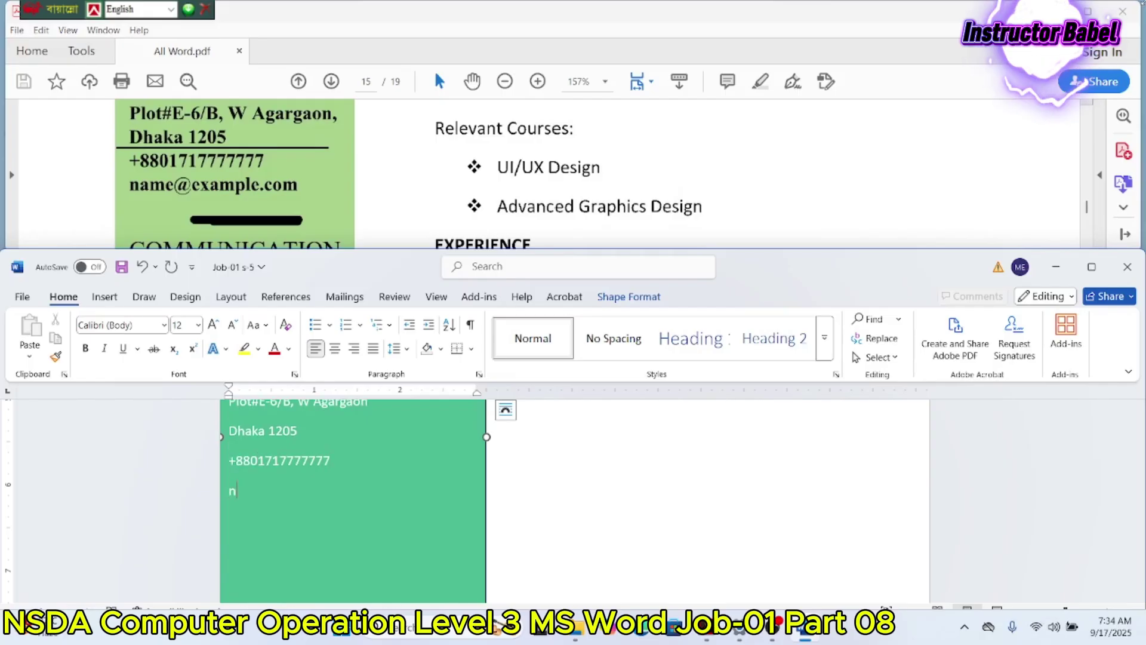
pyautogui.write('ame@')
pyautogui.write('exam')
pyautogui.write('ple')
pyautogui.write('.co')
pyautogui.press('BackSpace')
pyautogui.write('o')
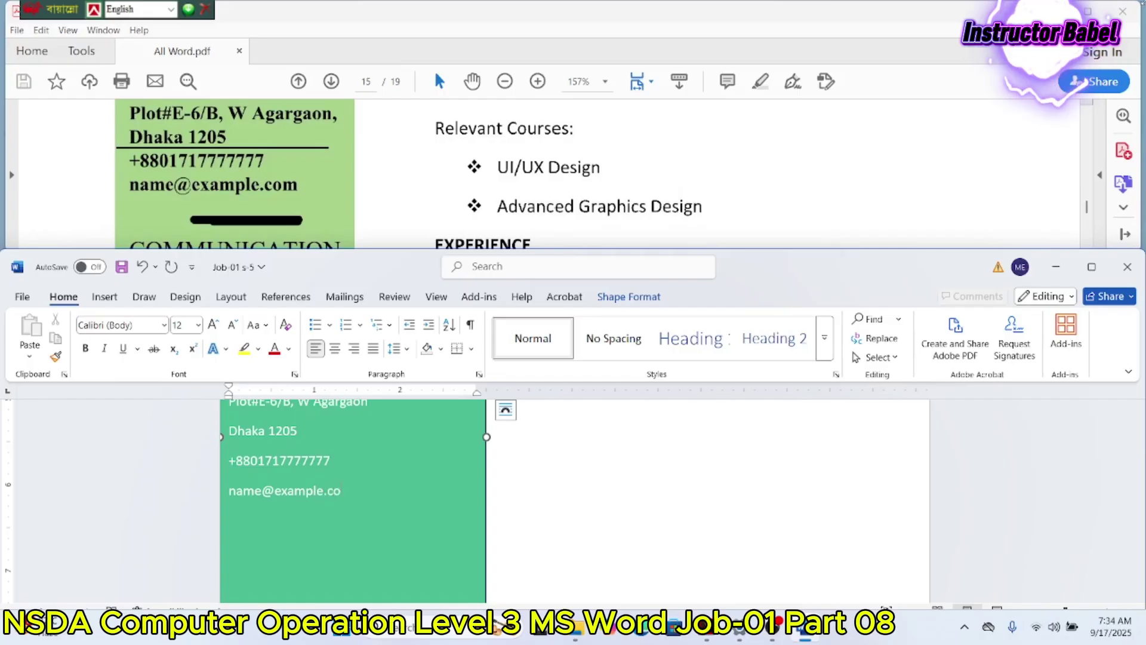
pyautogui.write('m')
pyautogui.scroll(-3, 500, 185)
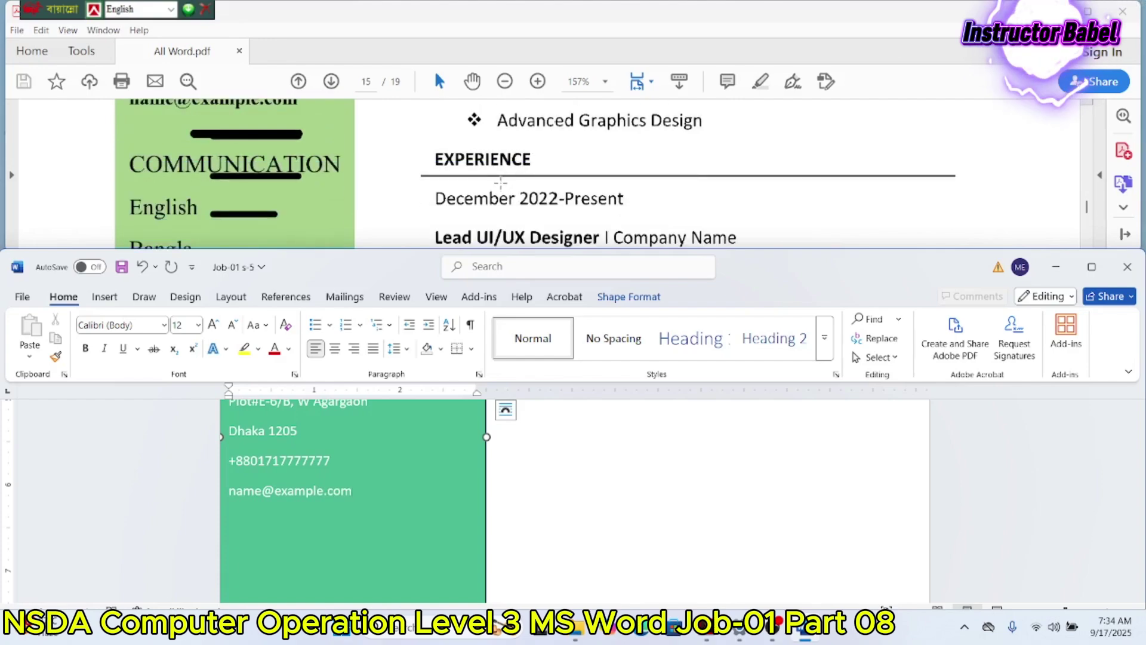
# Step: Below the e-mail, type the COMMUNICATION heading with English and Bangla beneath it
pyautogui.press('Return')
pyautogui.press('Return')
pyautogui.write('C')
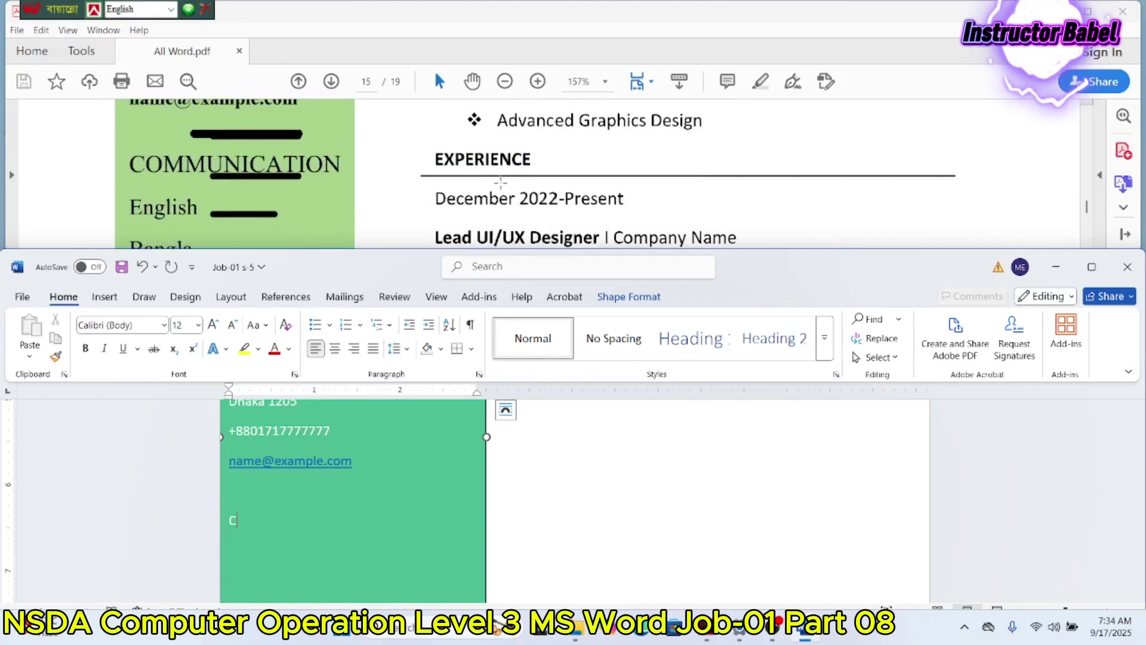
pyautogui.write('OMMUNICATION')
pyautogui.press('Return')
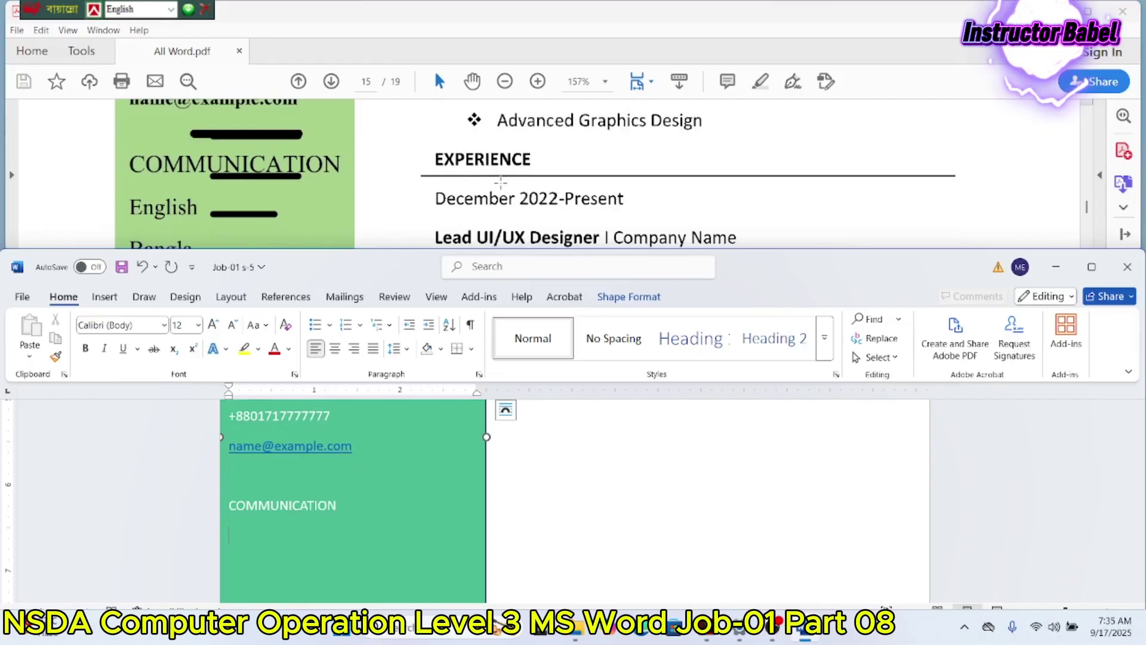
pyautogui.write('e')
pyautogui.press('BackSpace')
pyautogui.write('English')
pyautogui.press('Return')
pyautogui.write('Bangls')
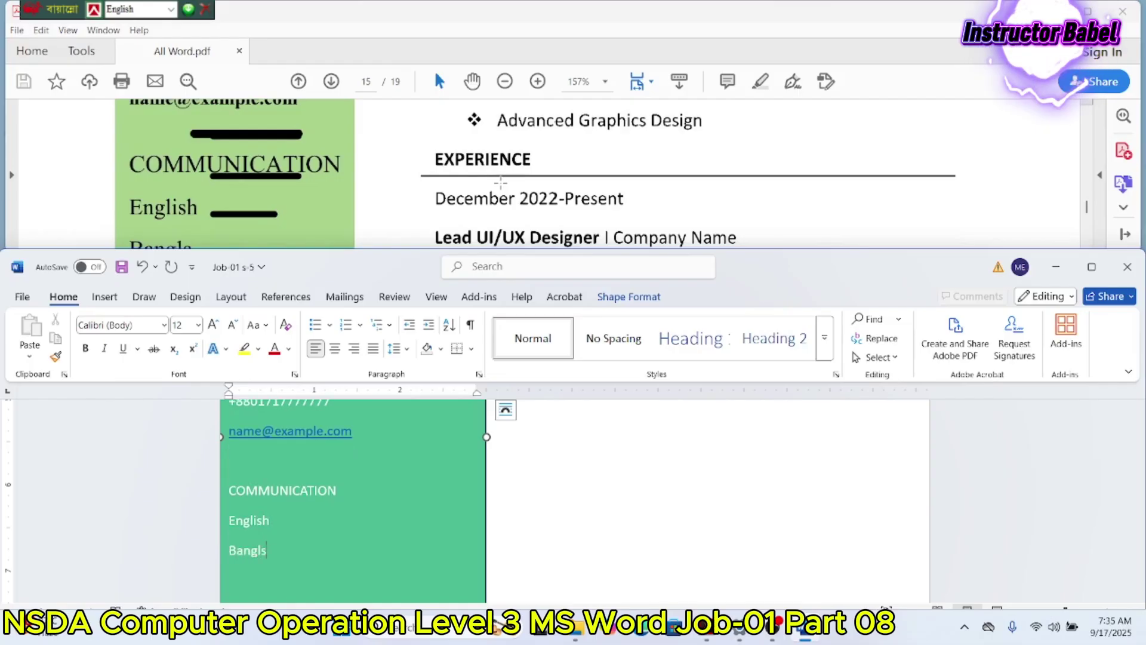
pyautogui.press('BackSpace')
pyautogui.write('a')
# Step: Add Korean to the language list, correcting the misspelled 'Koream' via spelling suggestions
pyautogui.scroll(-3, 293, 139)
pyautogui.scroll(-2, 293, 139)
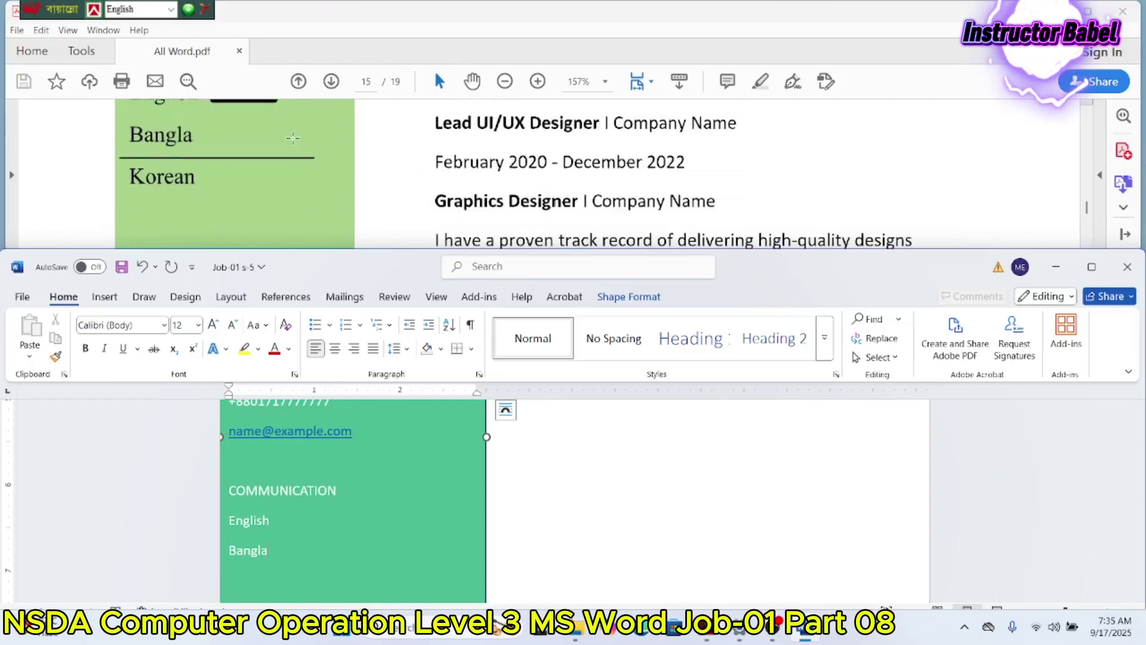
pyautogui.press('Return')
pyautogui.write('K')
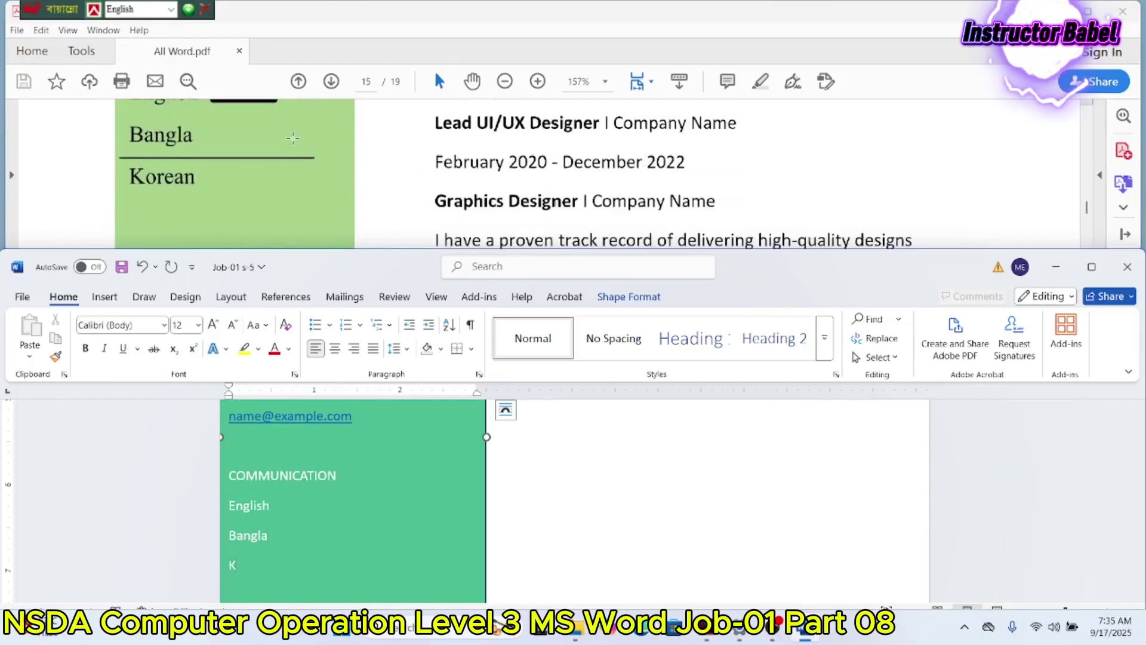
pyautogui.write('oream')
pyautogui.scroll(-8, 280, 253)
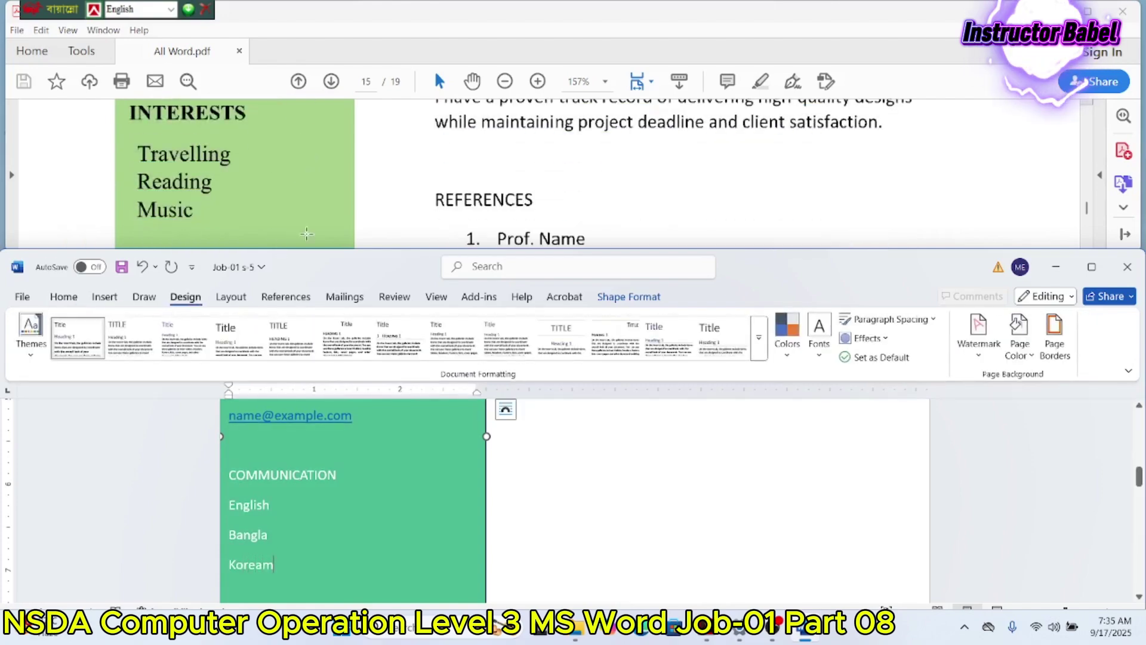
pyautogui.scroll(-1, 367, 504)
pyautogui.press('Return')
pyautogui.press('Return')
pyautogui.press('Return')
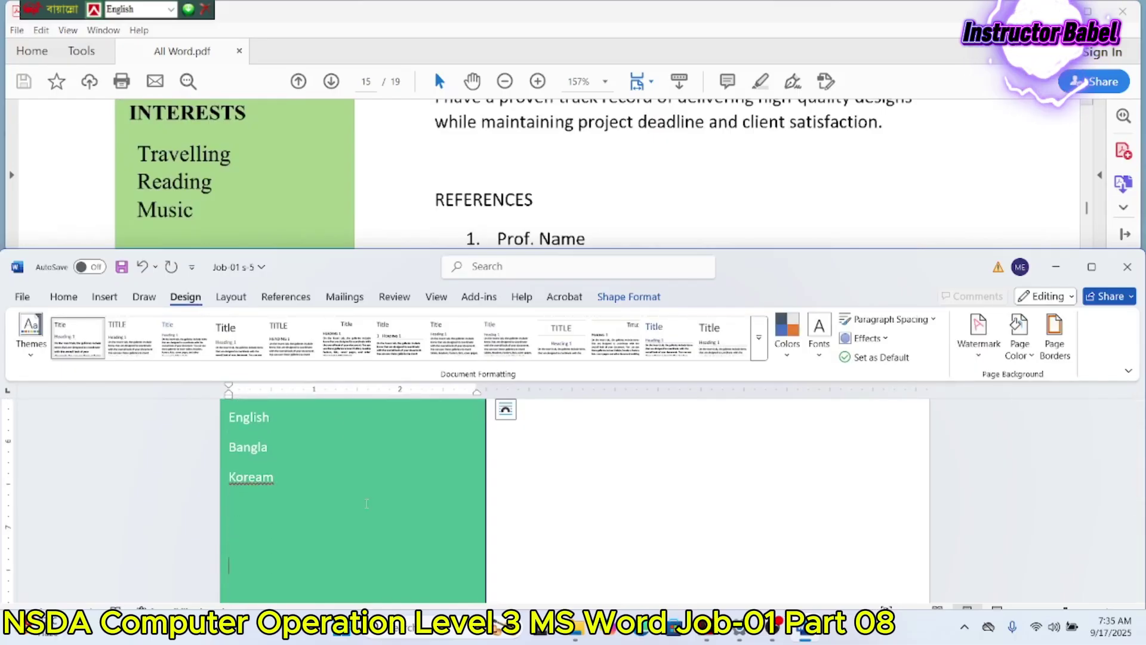
pyautogui.rightClick(263, 476)
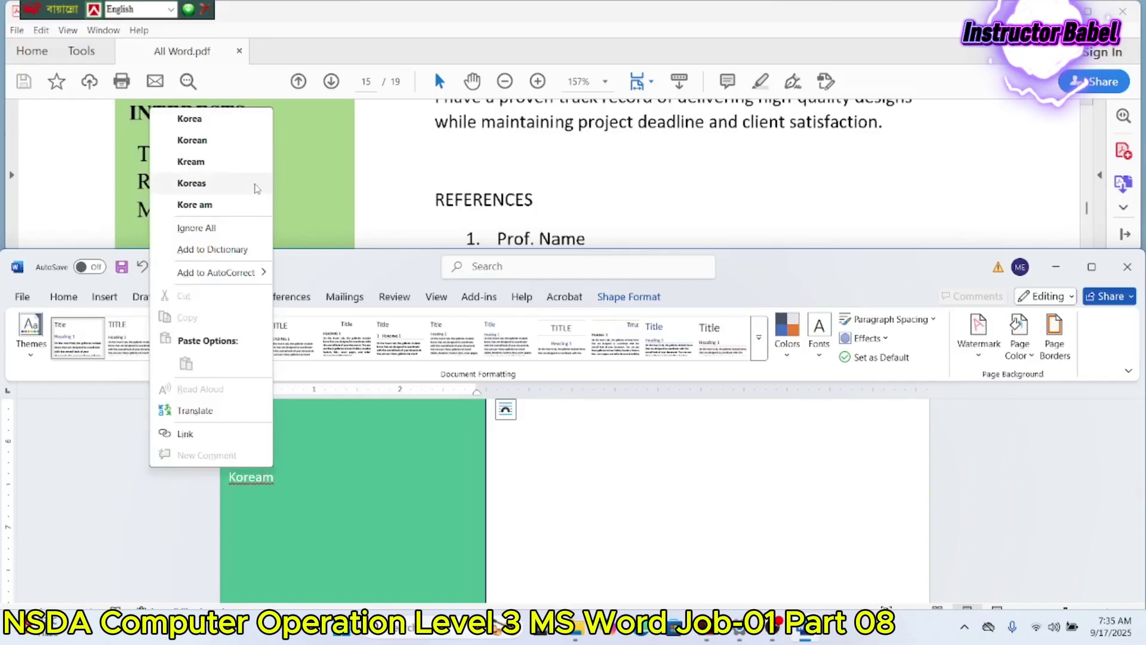
pyautogui.click(233, 141)
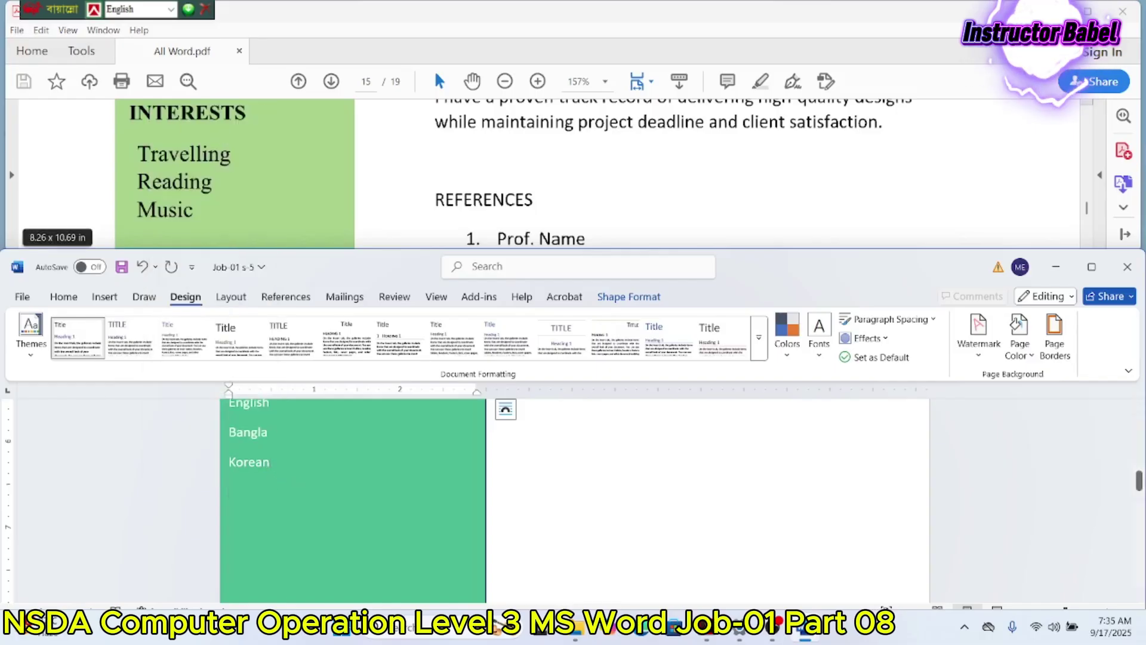
pyautogui.press('Return')
pyautogui.press('Return')
pyautogui.press('Return')
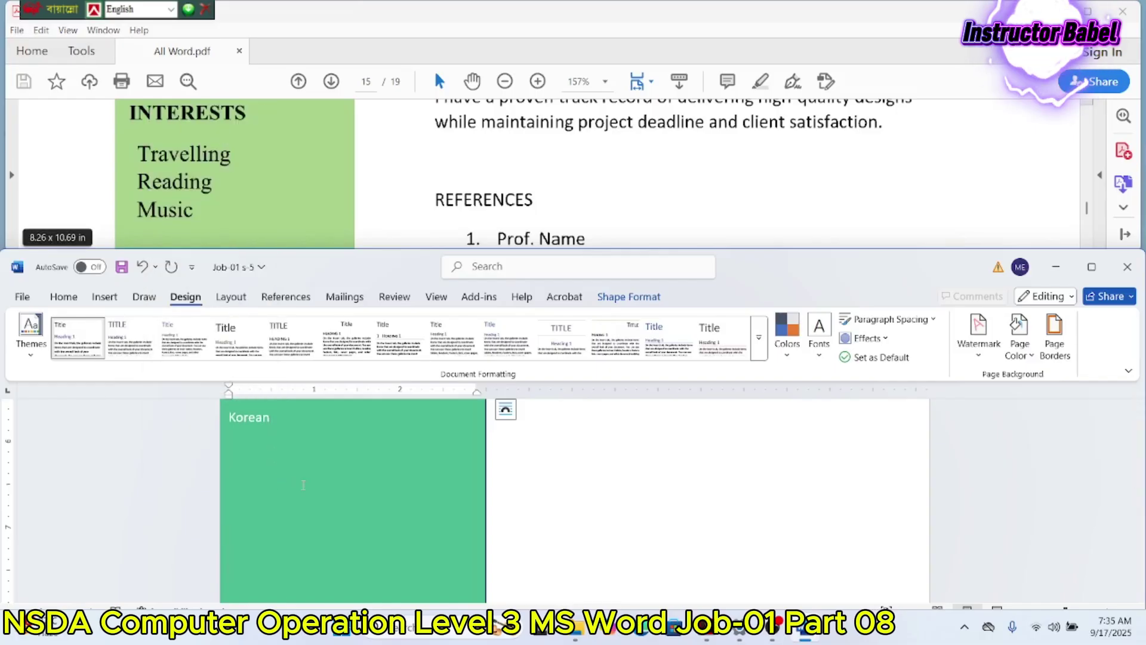
# Step: Type the INTERESTS heading with Travelling, Reading and Music listed below it
pyautogui.write('INTERESTS')
pyautogui.press('Return')
pyautogui.write('T')
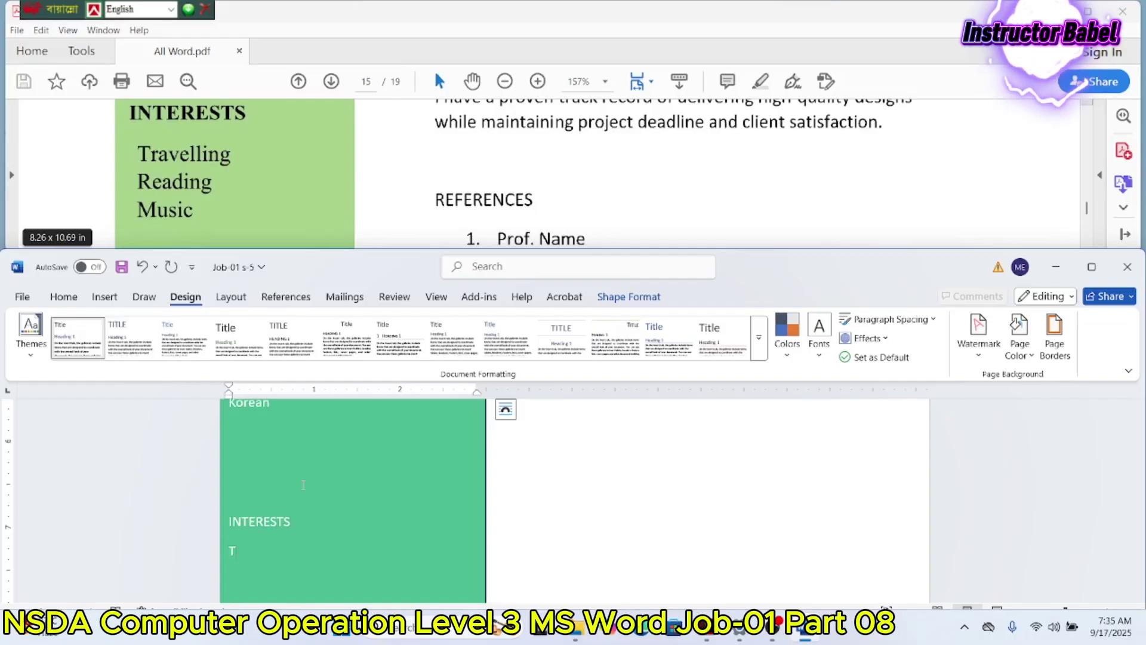
pyautogui.write('ra')
pyautogui.write('ve')
pyautogui.write(';;')
pyautogui.press('BackSpace')
pyautogui.press('BackSpace')
pyautogui.write('lling ')
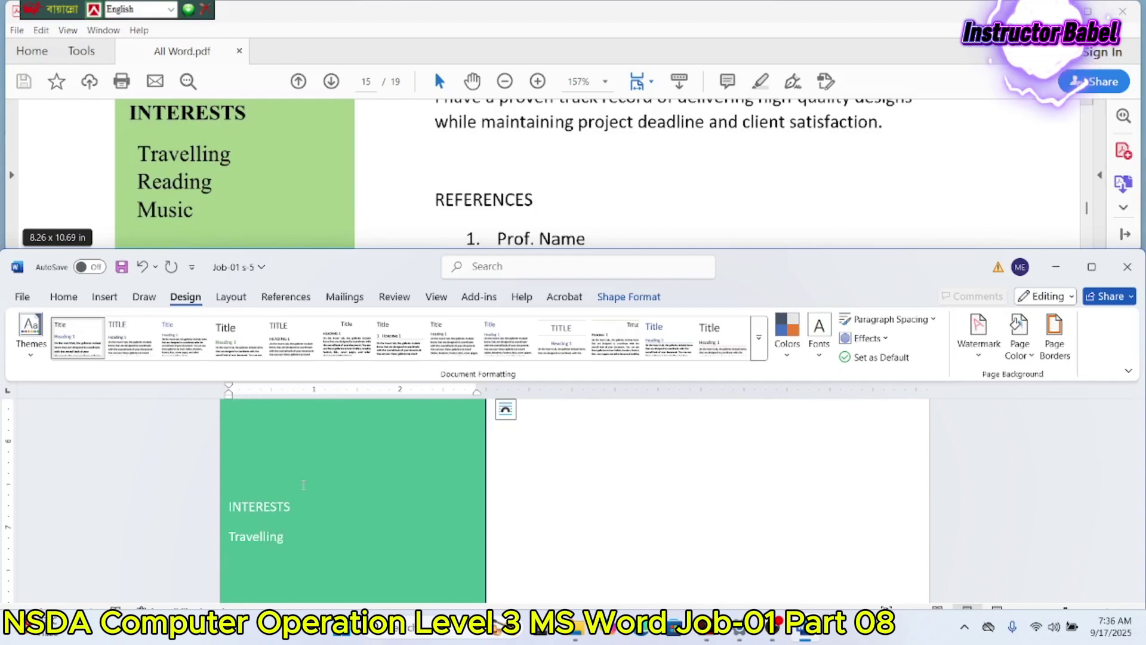
pyautogui.write('Reading')
pyautogui.press('Return')
pyautogui.write('M')
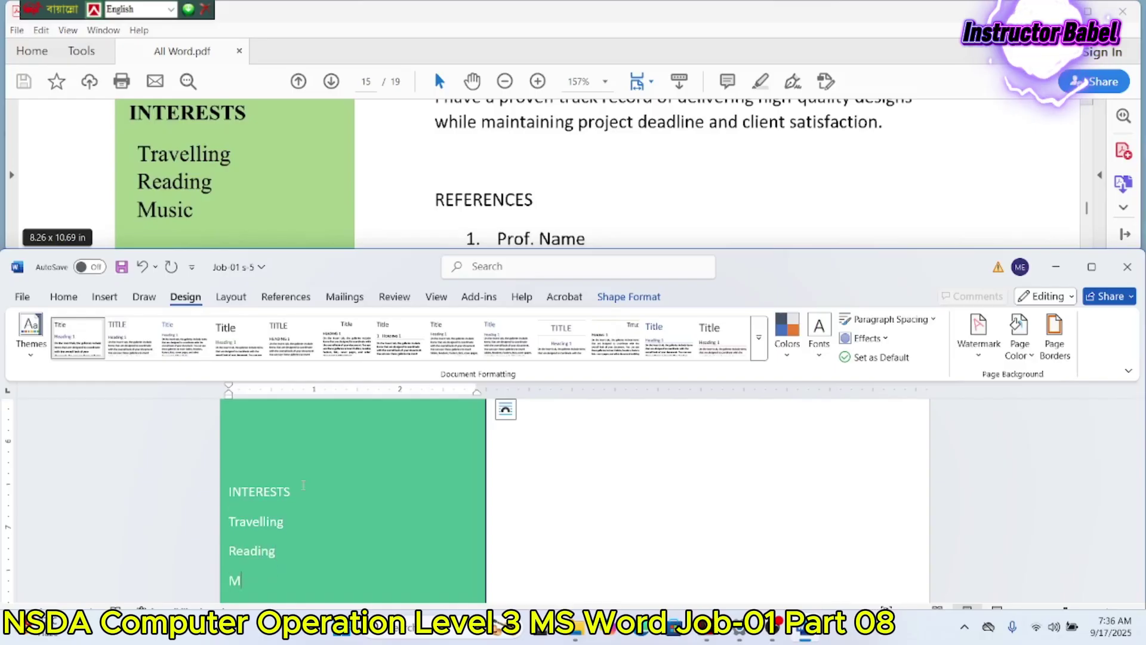
pyautogui.write('usic')
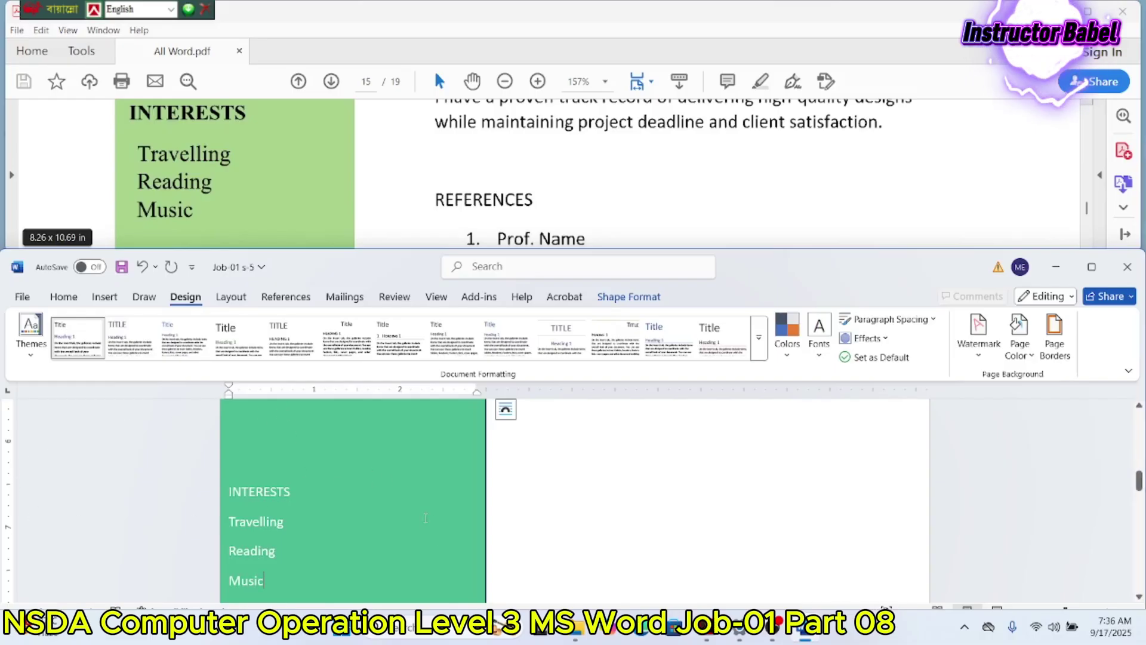
pyautogui.scroll(15, 425, 517)
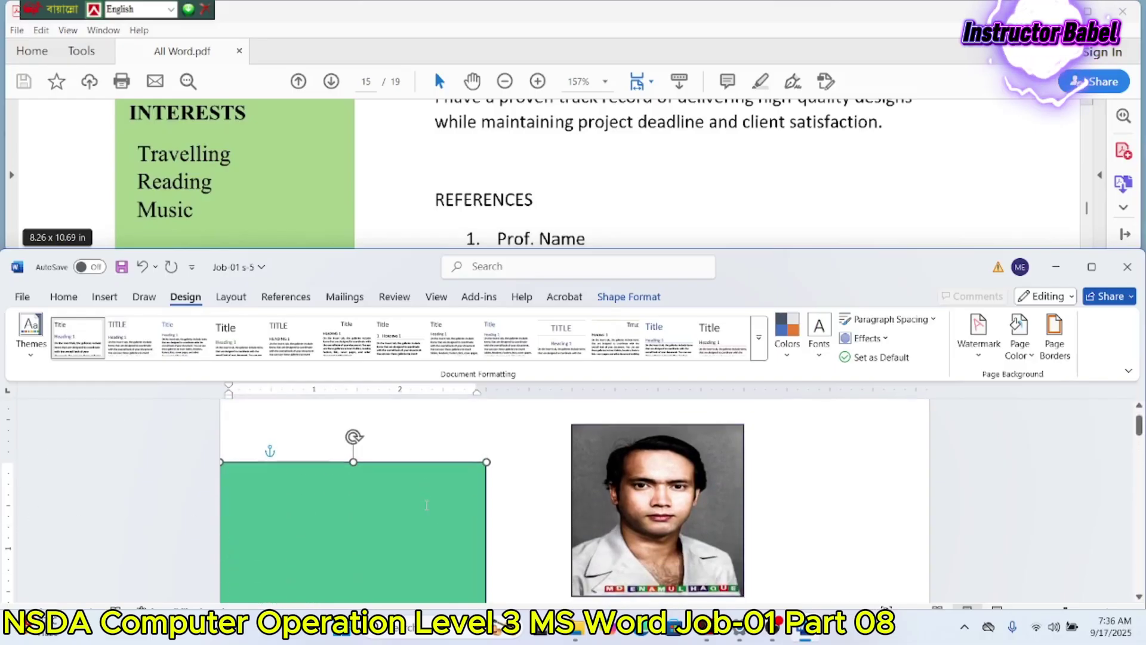
pyautogui.scroll(-10, 426, 504)
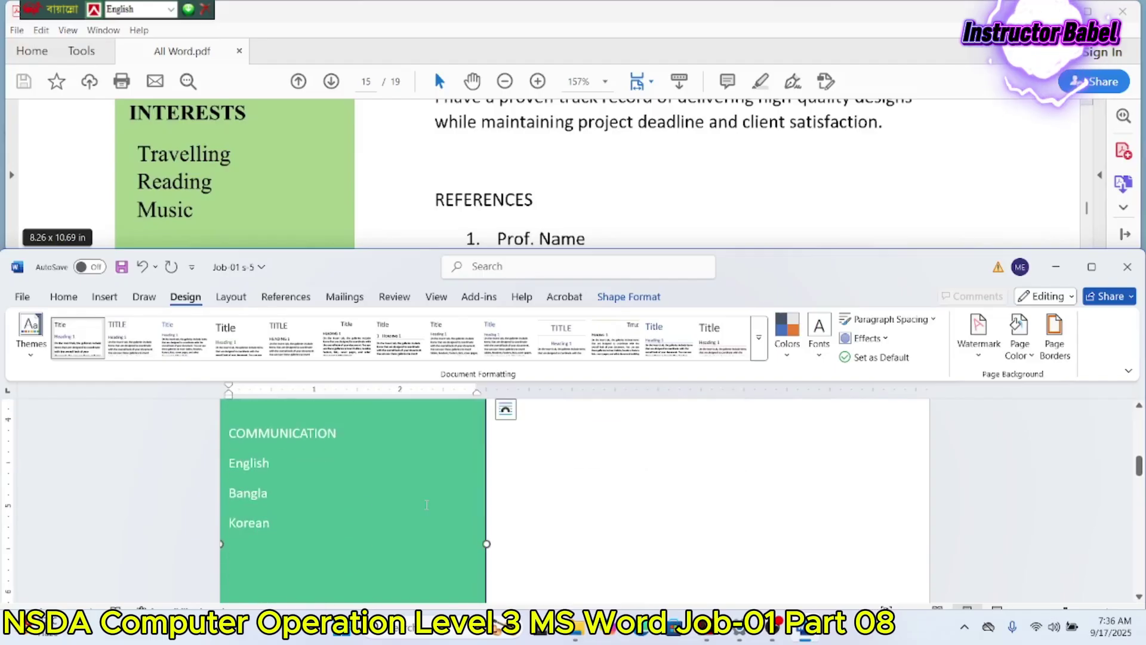
pyautogui.scroll(3, 426, 505)
pyautogui.scroll(3, 468, 217)
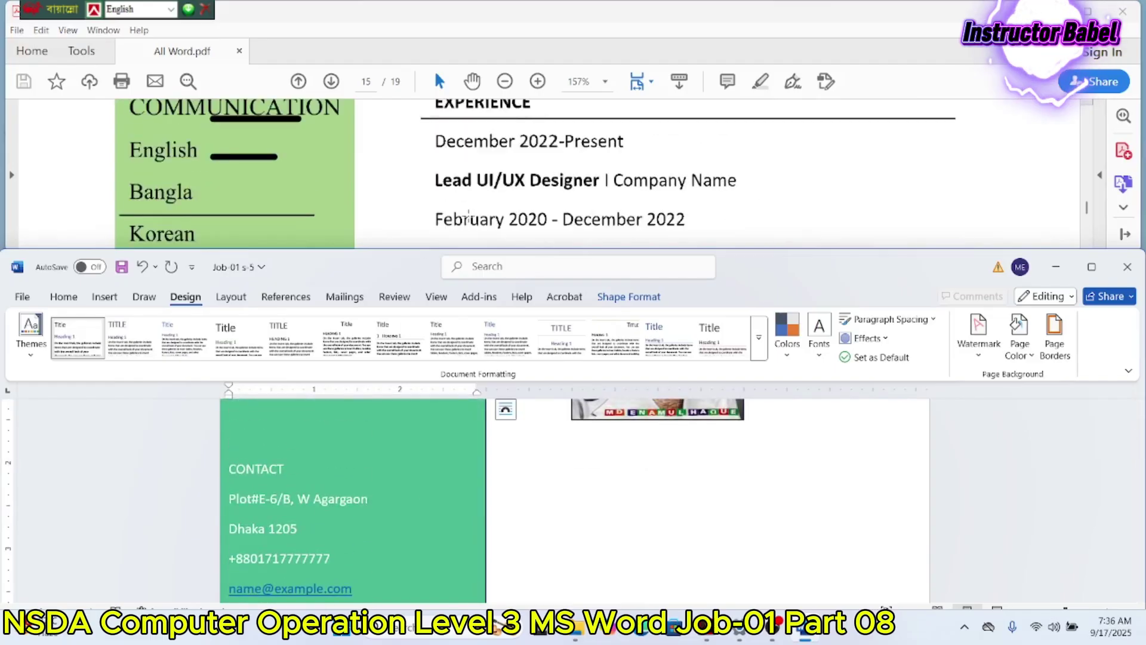
pyautogui.scroll(10, 468, 217)
pyautogui.scroll(5, 468, 215)
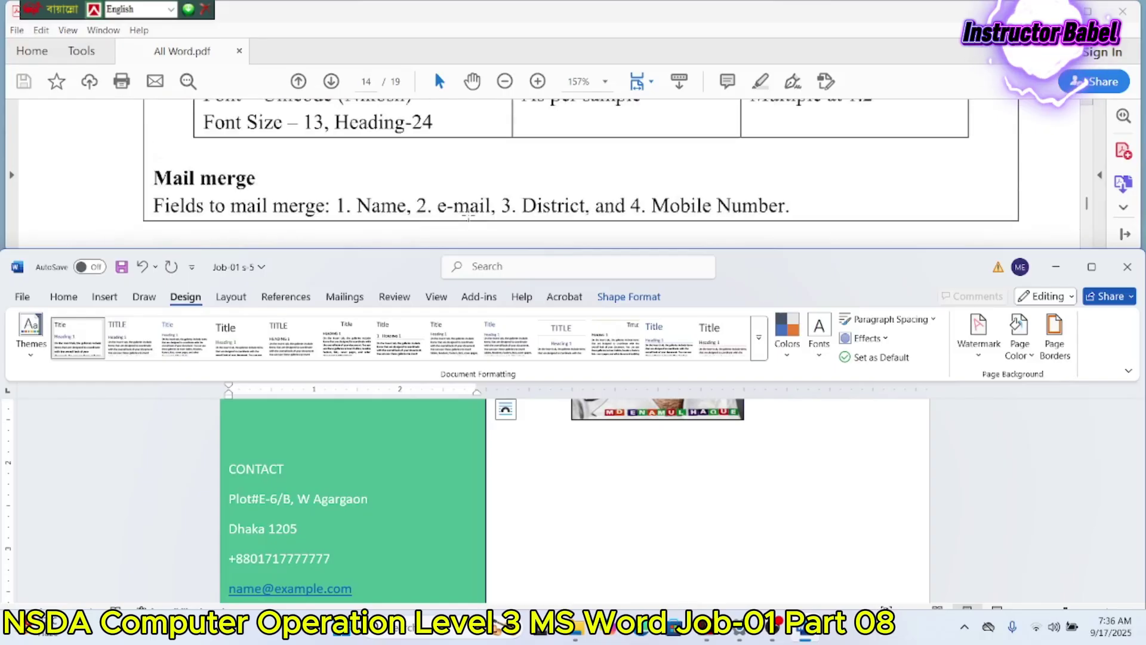
pyautogui.scroll(-1, 465, 228)
pyautogui.scroll(4, 465, 227)
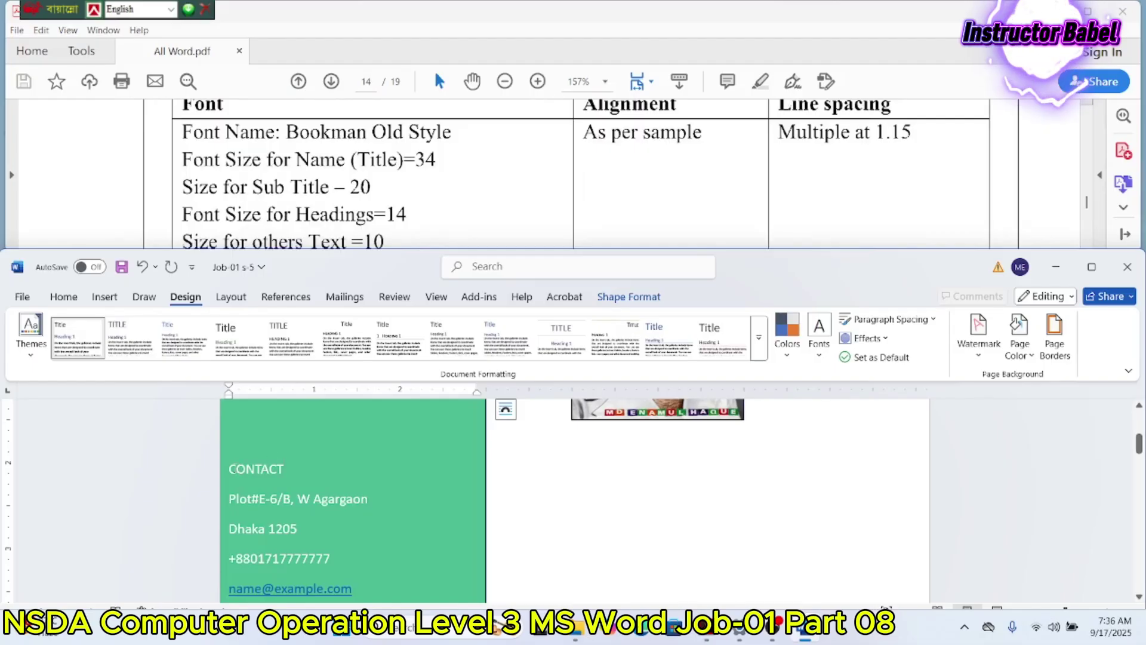
pyautogui.hotkey('ctrl', 'a')
# Step: Set the panel text to the Bookman font at size 10
pyautogui.click(70, 302)
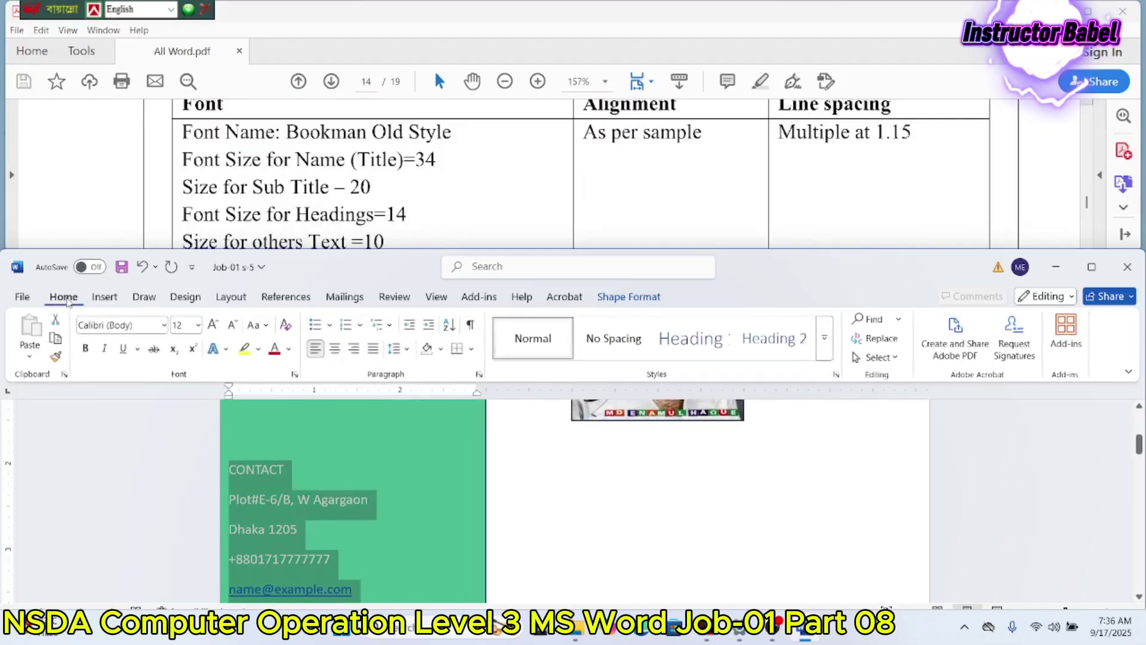
pyautogui.click(164, 326)
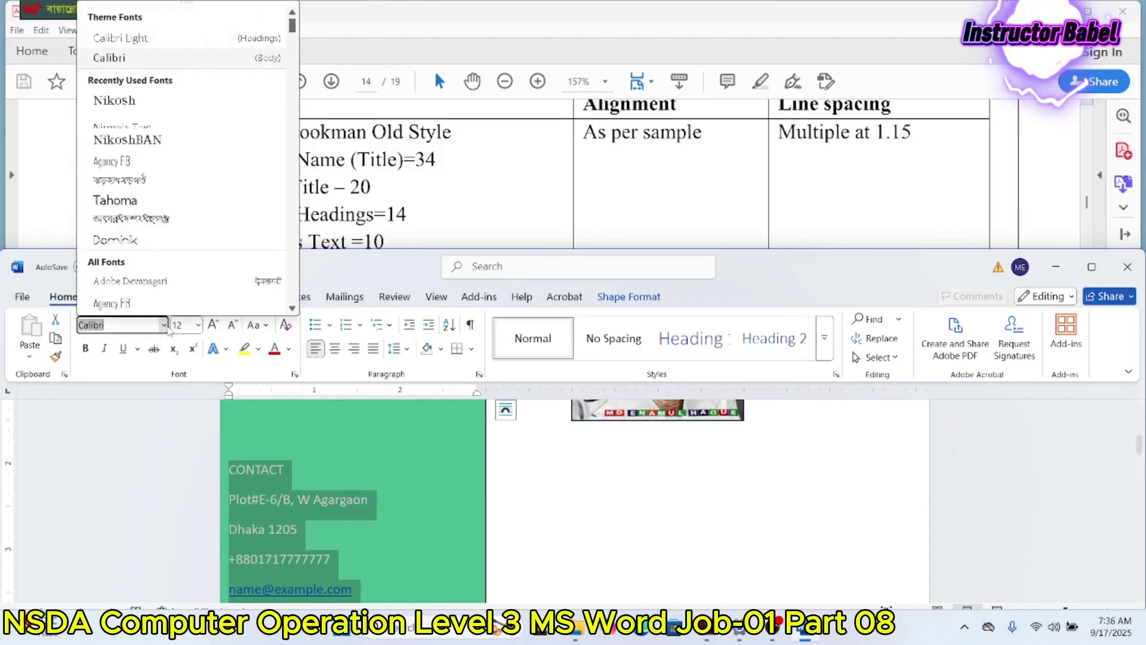
pyautogui.write('Book')
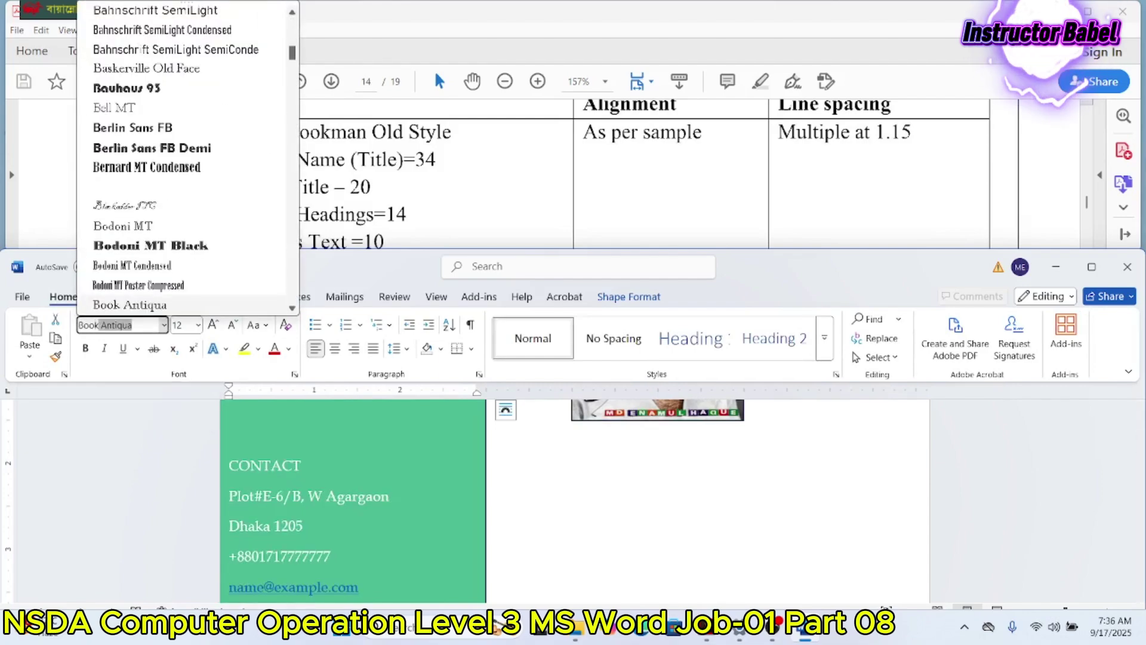
pyautogui.write('man')
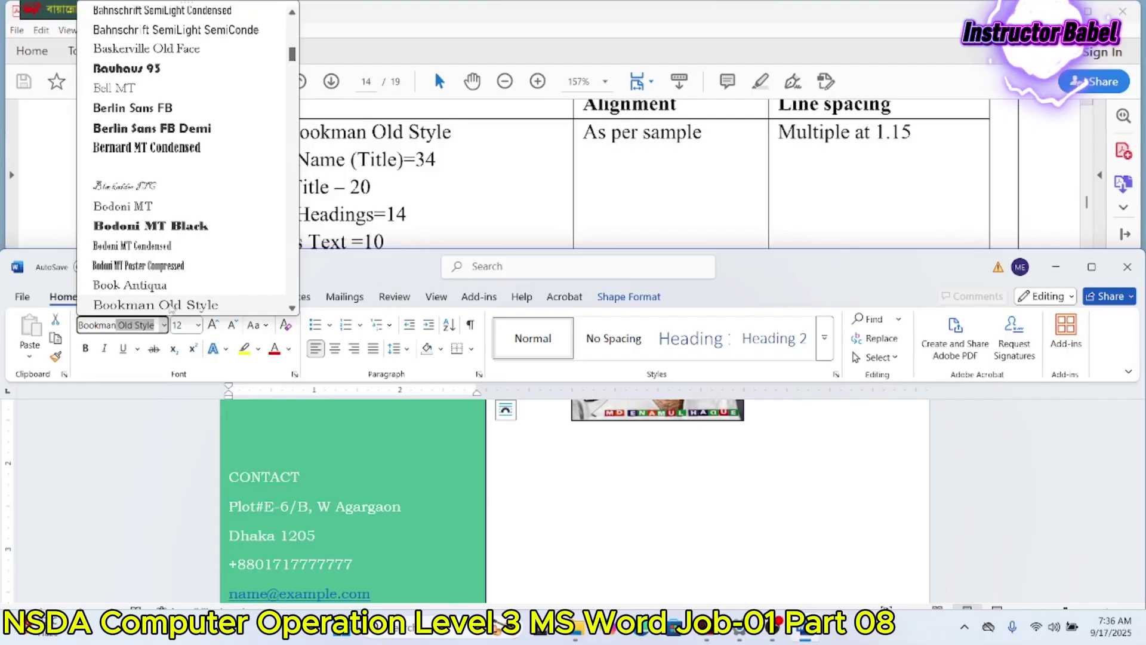
pyautogui.click(199, 326)
pyautogui.click(190, 73)
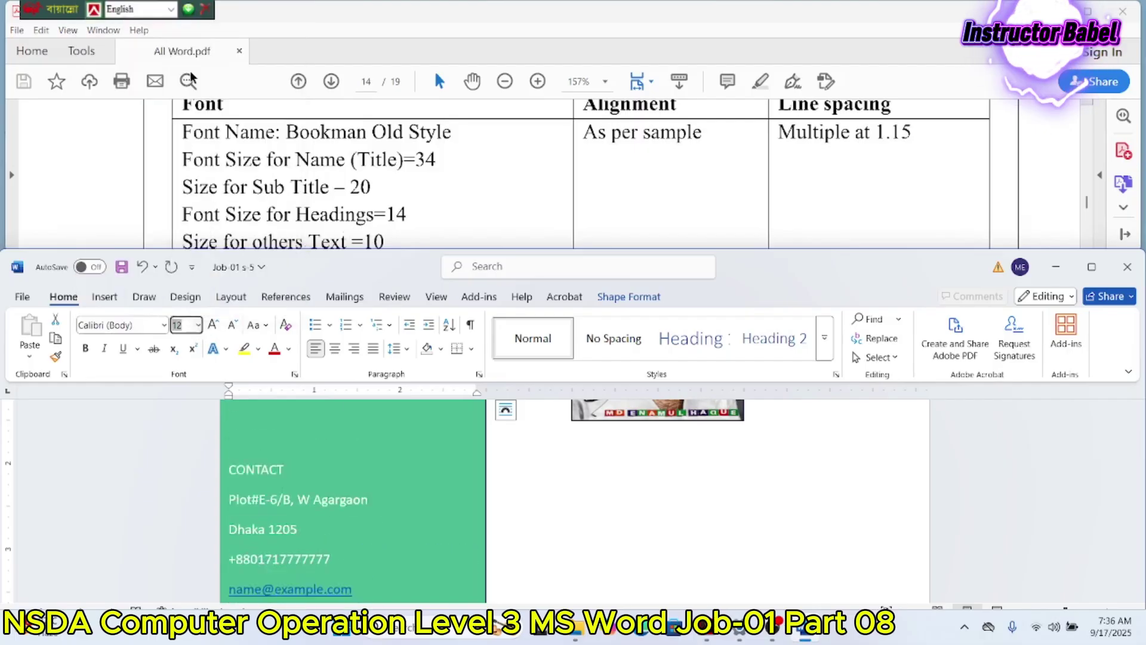
pyautogui.scroll(-2, 266, 125)
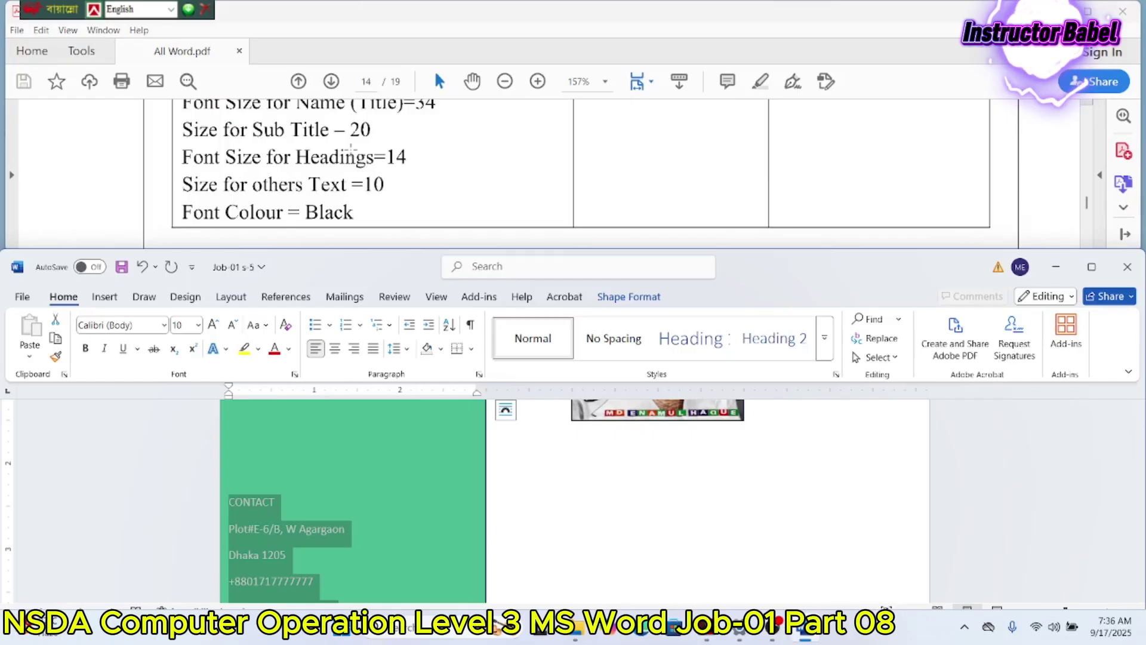
pyautogui.scroll(-10, 351, 148)
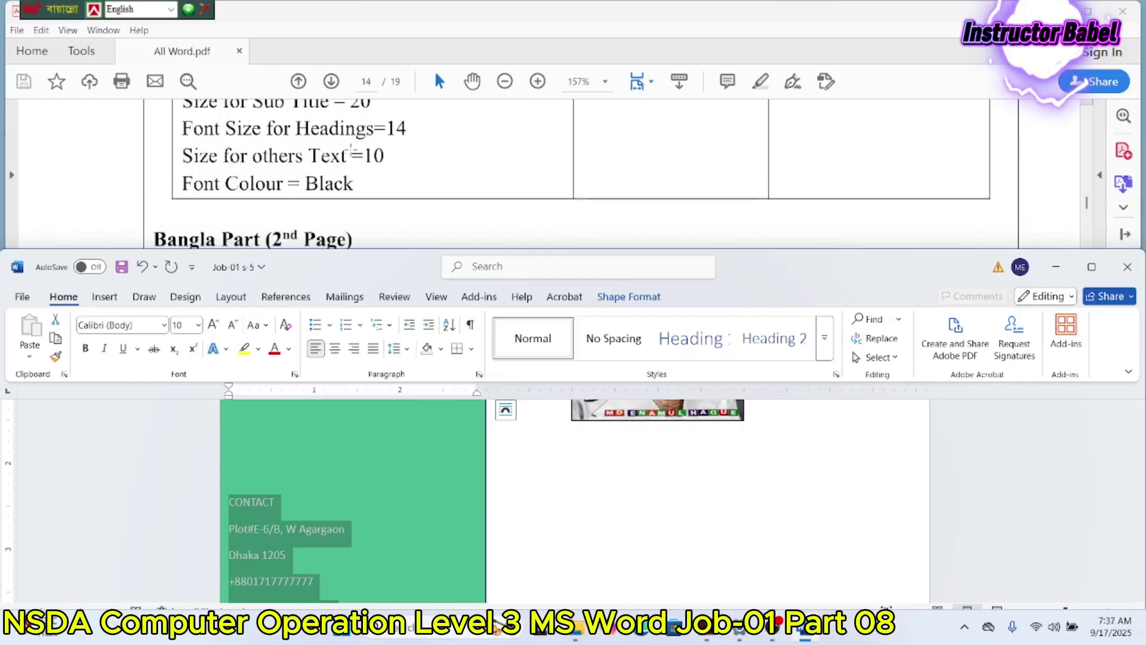
pyautogui.scroll(4, 351, 150)
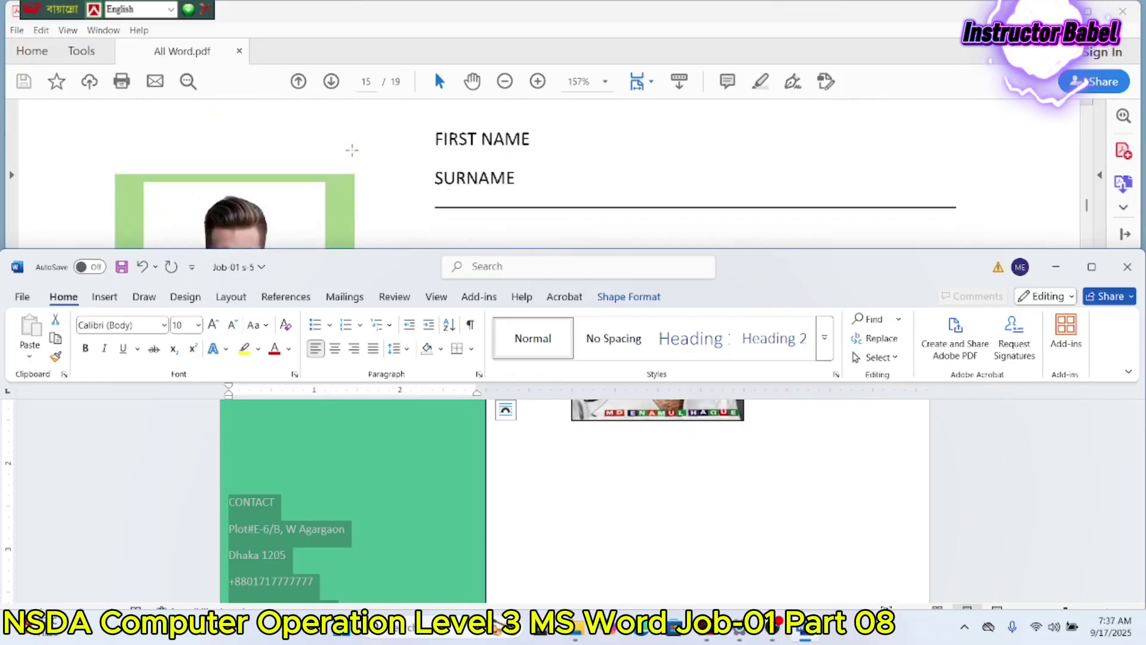
pyautogui.scroll(-6, 352, 150)
pyautogui.scroll(-2, 351, 150)
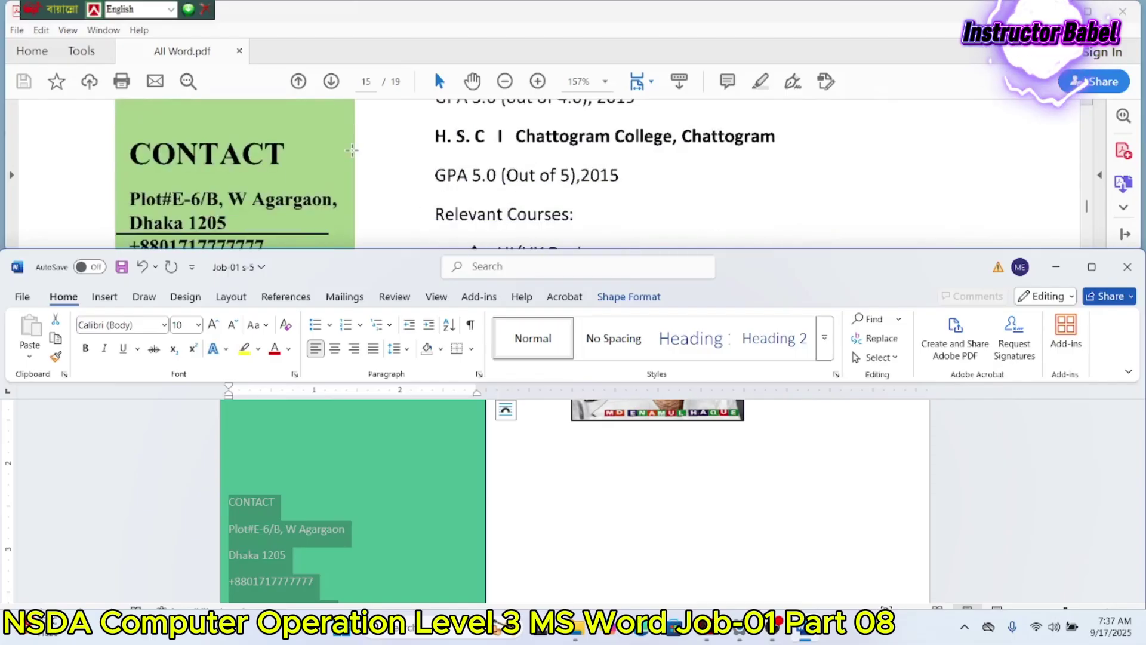
pyautogui.scroll(4, 351, 150)
pyautogui.scroll(-5, 351, 150)
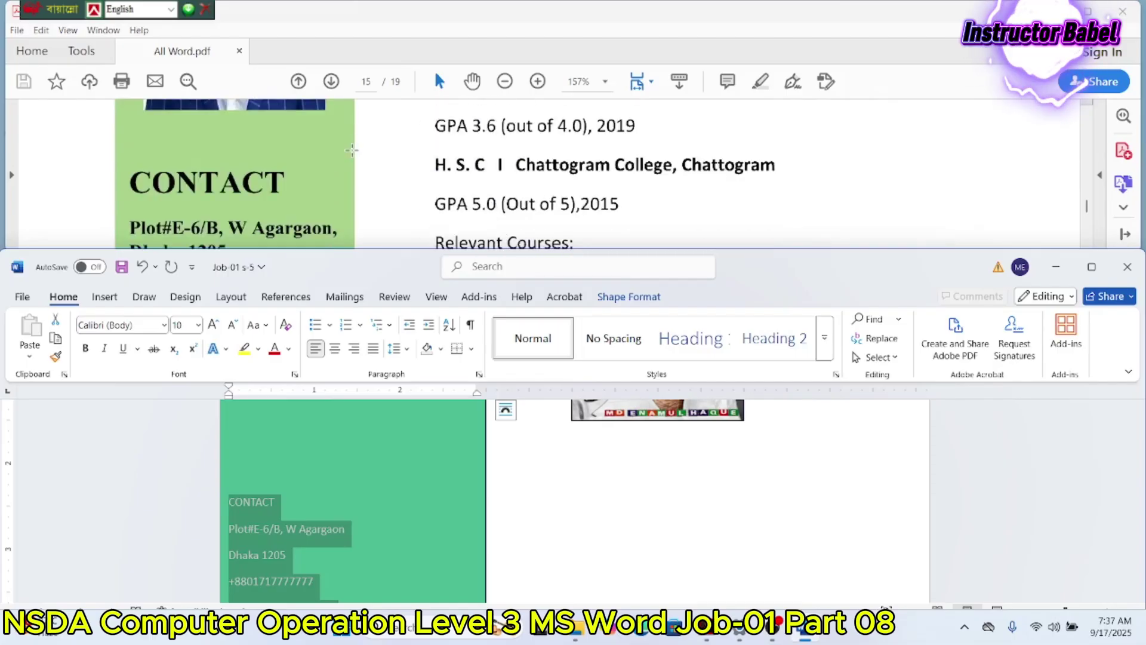
pyautogui.scroll(-4, 351, 150)
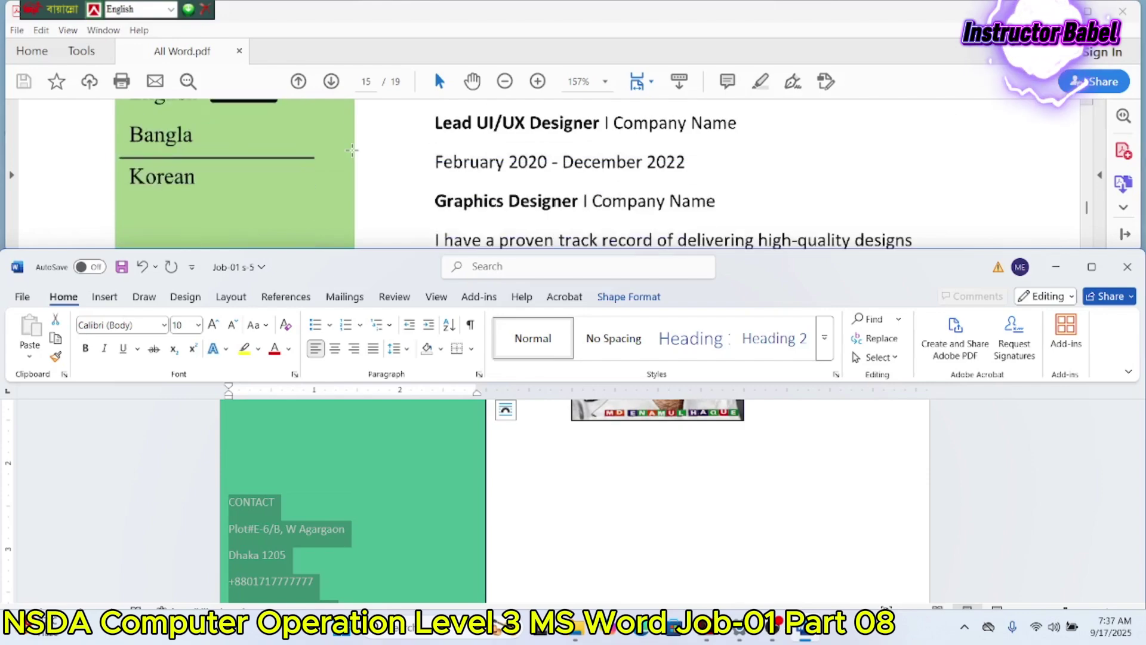
pyautogui.scroll(1, 352, 150)
pyautogui.scroll(-3, 352, 150)
pyautogui.scroll(-1, 352, 150)
pyautogui.scroll(5, 351, 150)
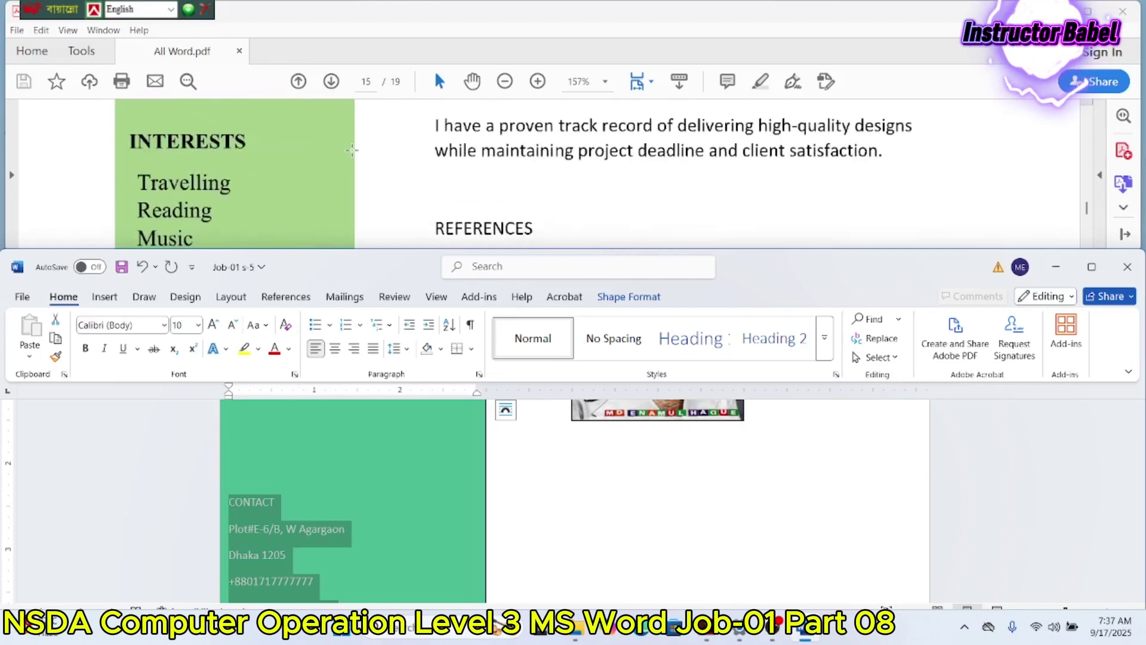
pyautogui.scroll(10, 354, 150)
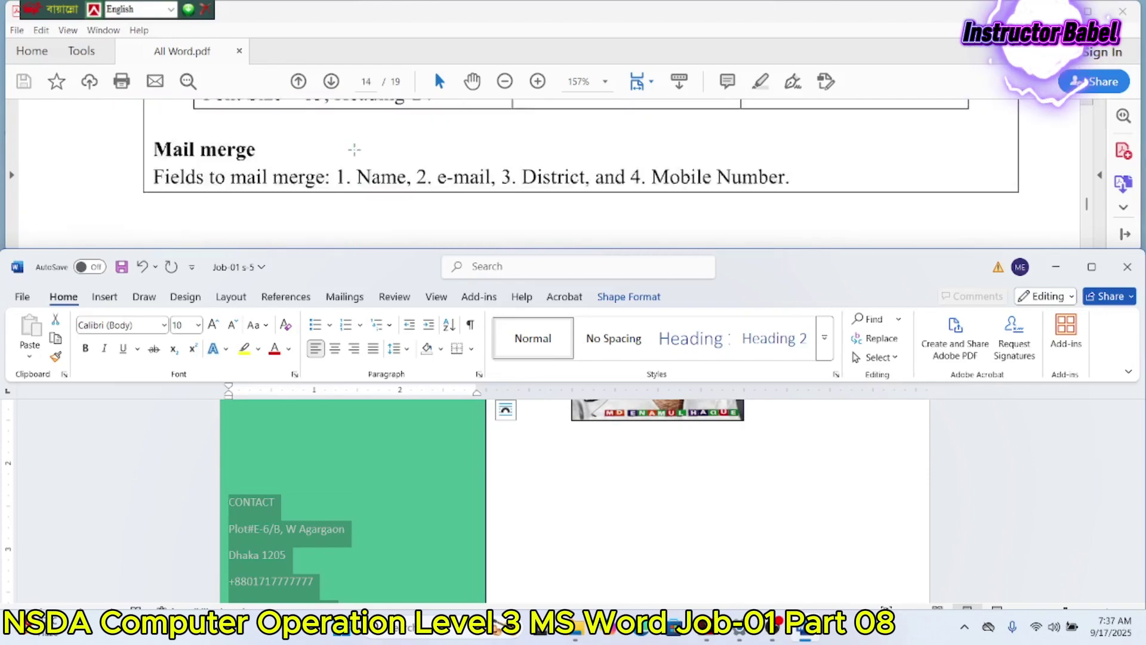
pyautogui.scroll(1, 355, 146)
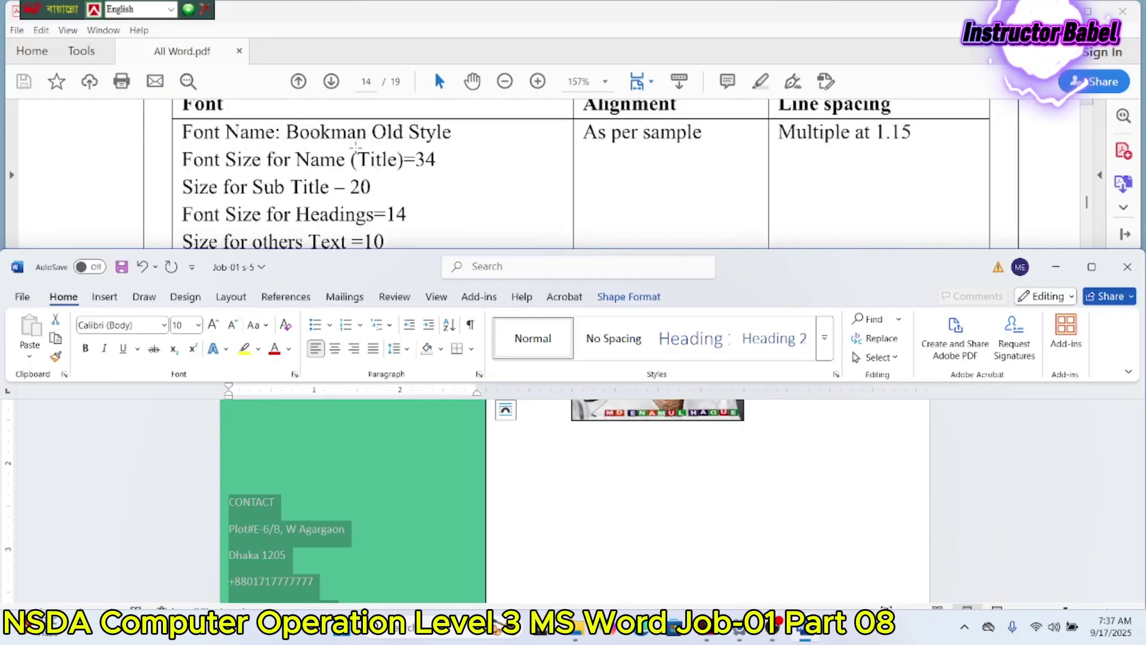
# Step: Make the CONTACT heading size 20 and apply Bookman Old Style to all panel text
pyautogui.moveTo(293, 504); pyautogui.dragTo(228, 504)
pyautogui.click(198, 325)
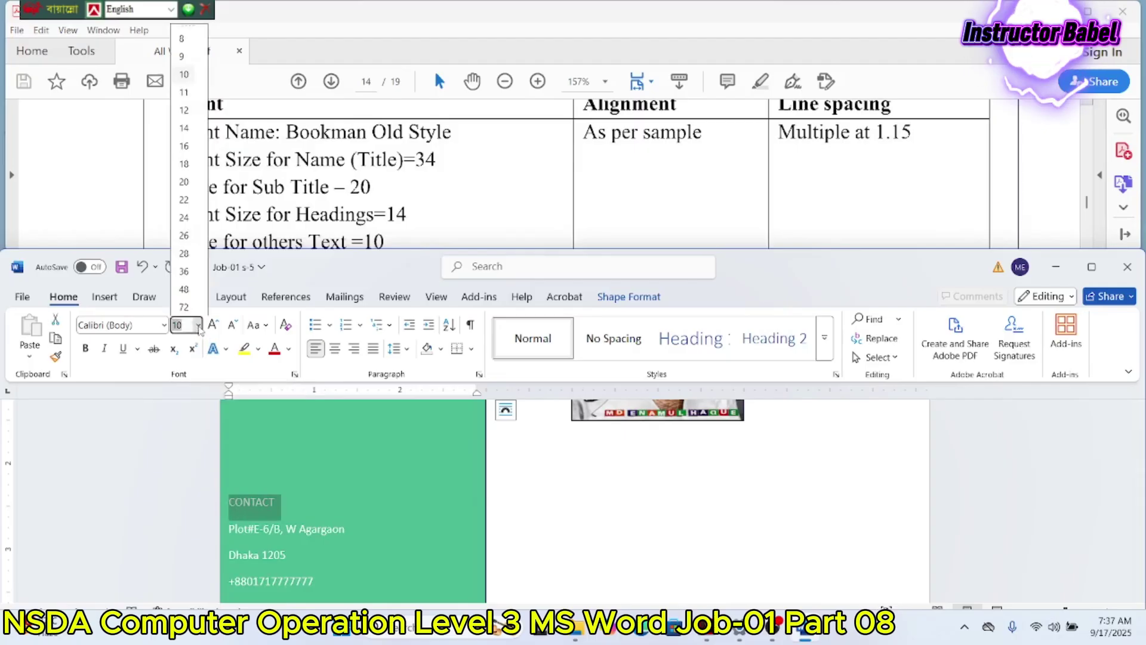
pyautogui.click(186, 182)
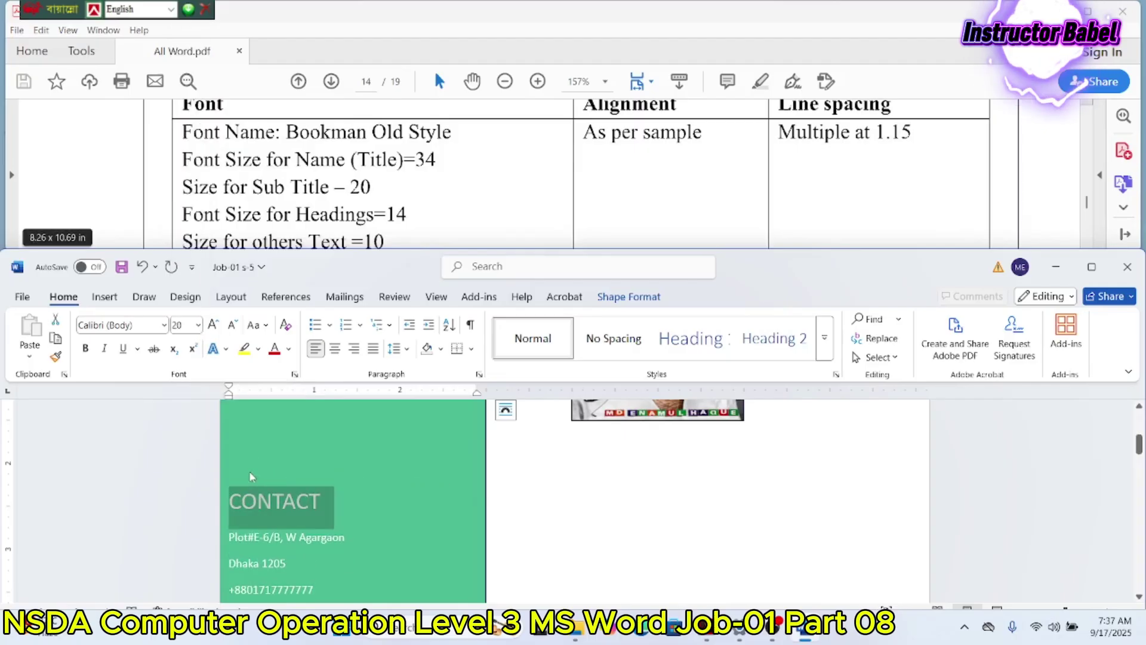
pyautogui.hotkey('ctrl', 'a')
pyautogui.click(139, 326)
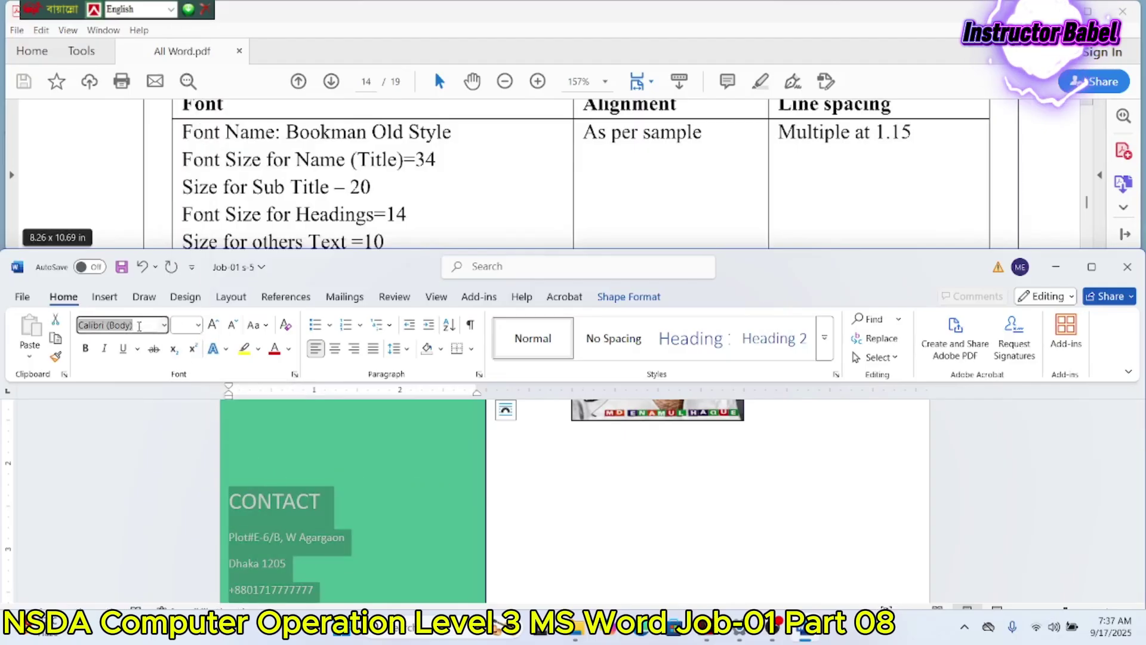
pyautogui.write('Bookman Old Style')
pyautogui.press('Return')
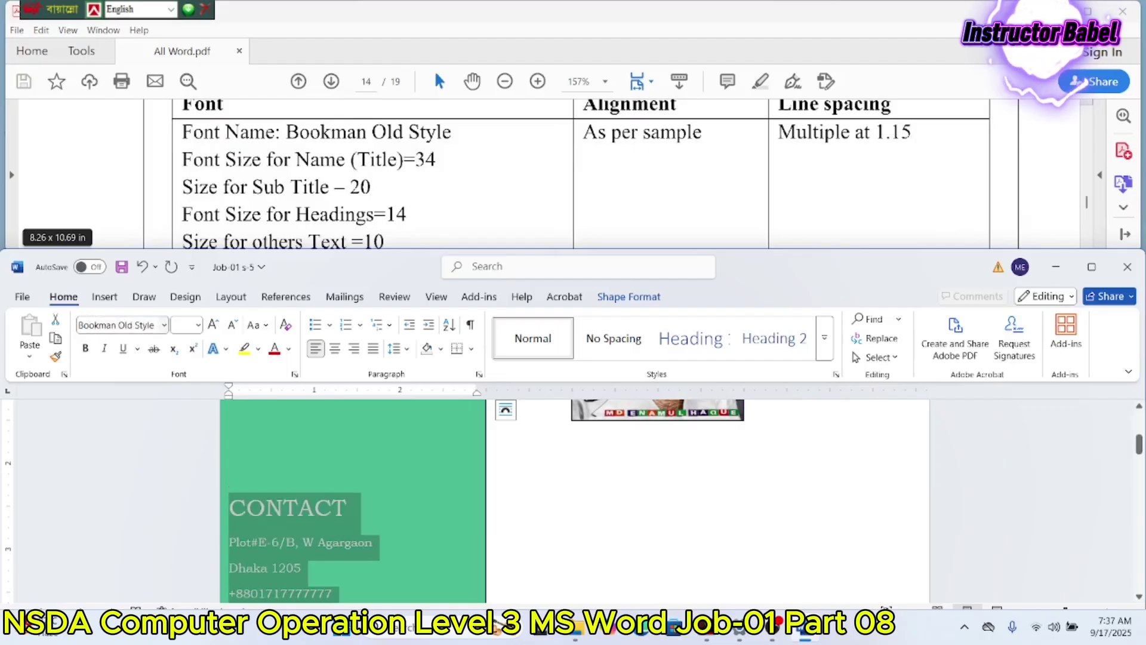
pyautogui.click(349, 507)
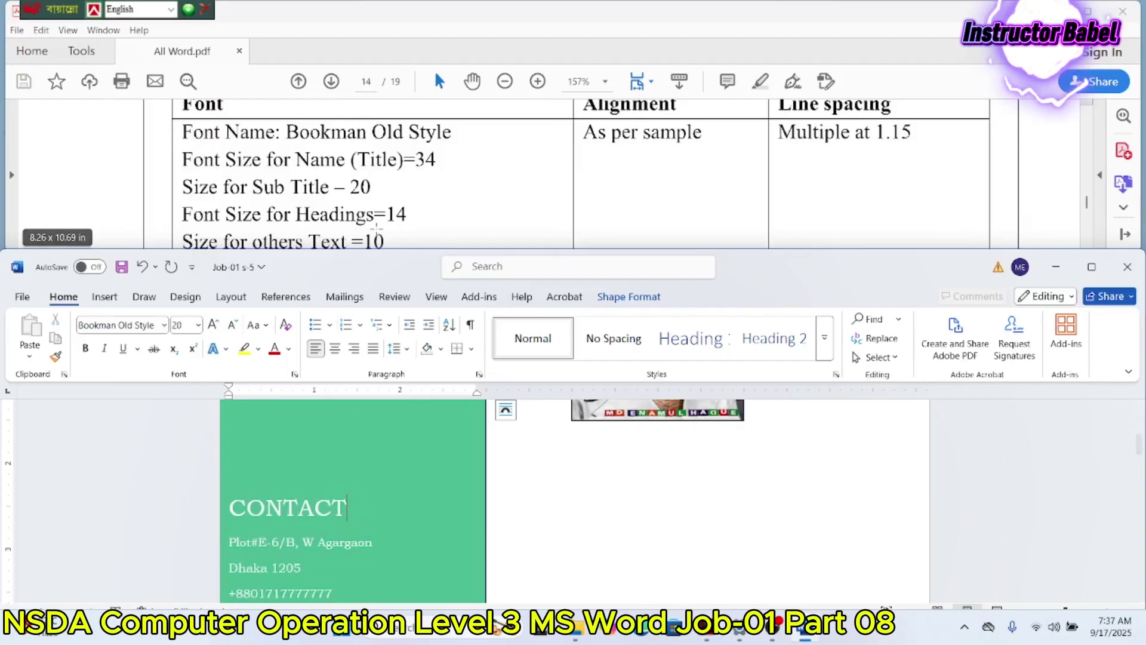
pyautogui.scroll(-10, 385, 218)
pyautogui.scroll(-3, 384, 218)
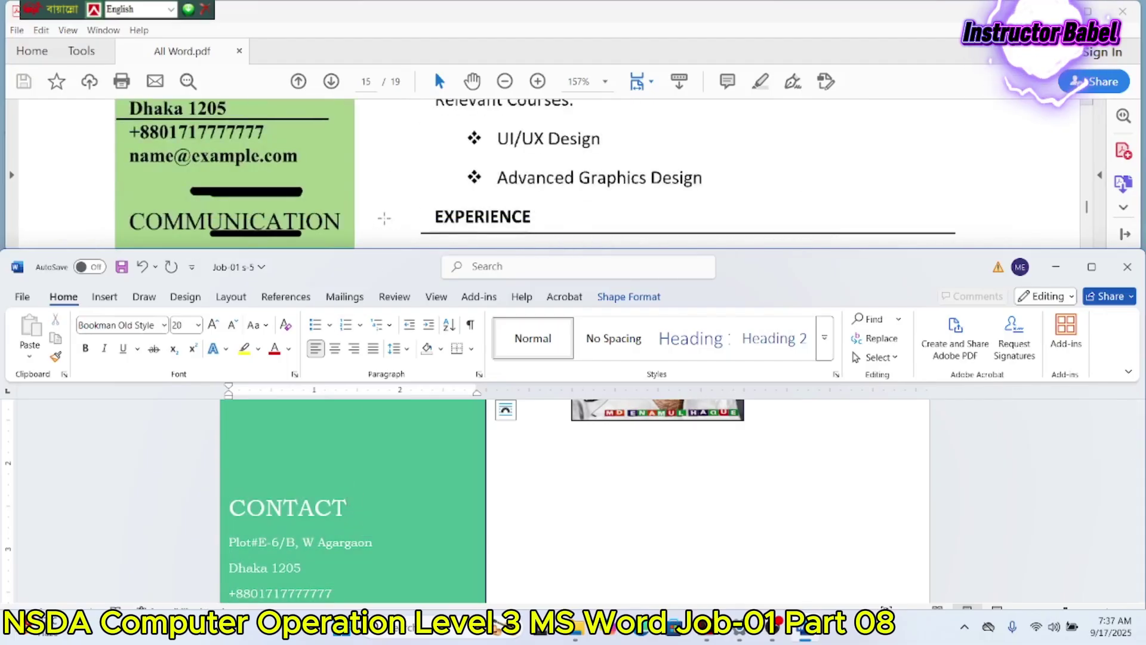
pyautogui.scroll(3, 385, 218)
pyautogui.scroll(-2, 357, 437)
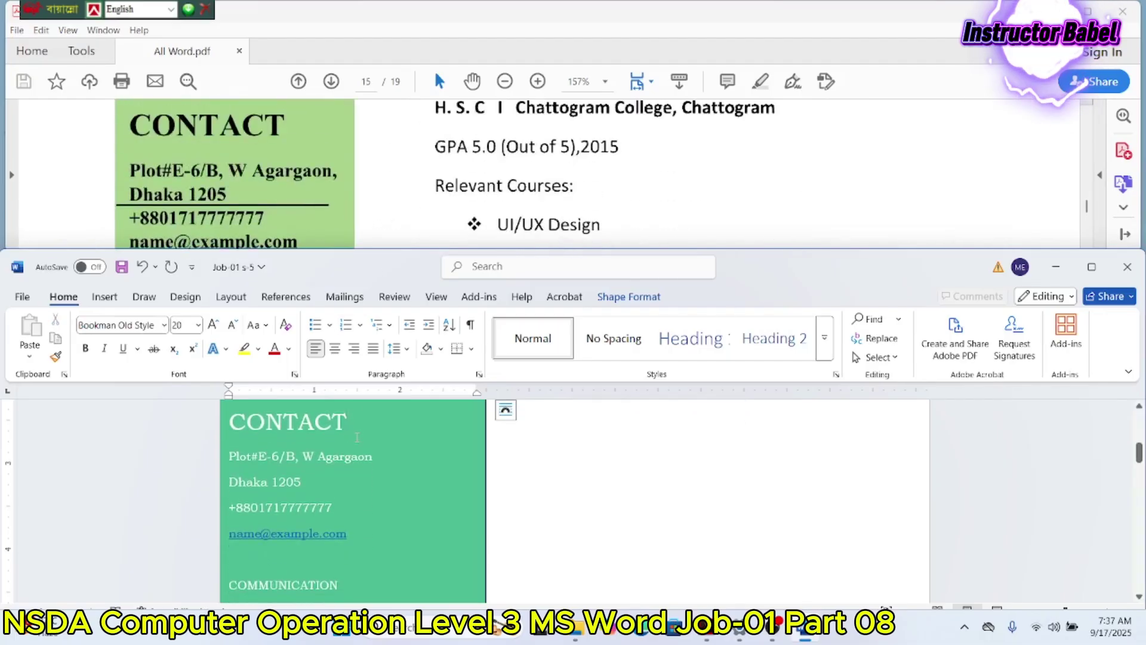
pyautogui.scroll(-5, 357, 438)
pyautogui.scroll(2, 357, 439)
# Step: Enlarge the COMMUNICATION and INTERESTS headings to size 20
pyautogui.moveTo(341, 503); pyautogui.dragTo(228, 505)
pyautogui.click(181, 326)
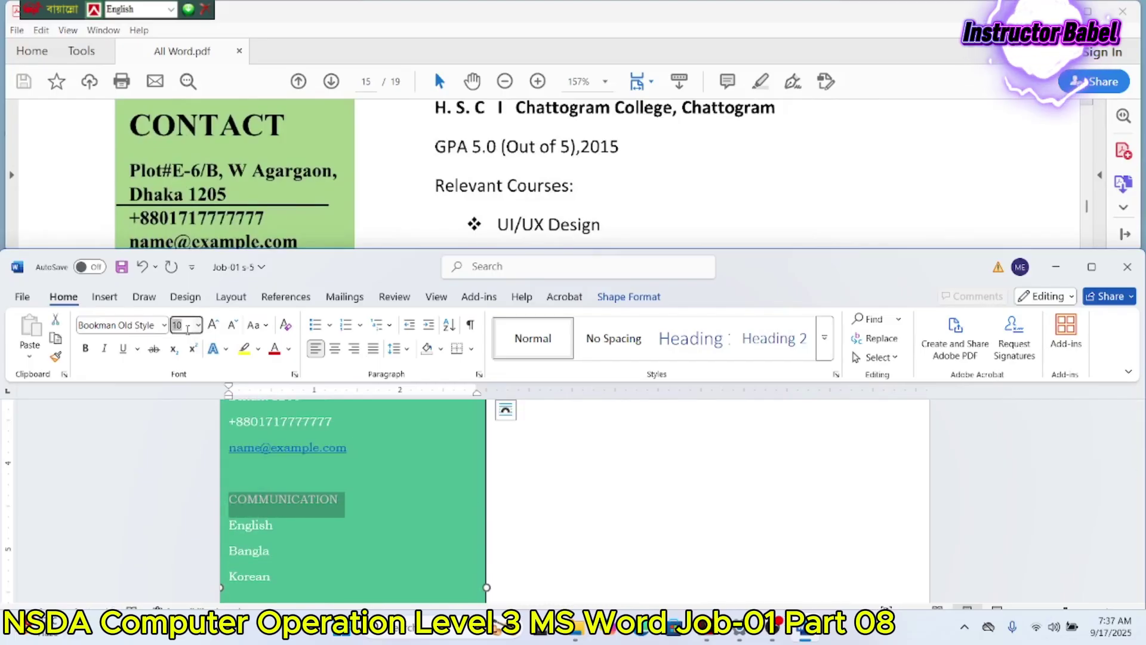
pyautogui.press('Return')
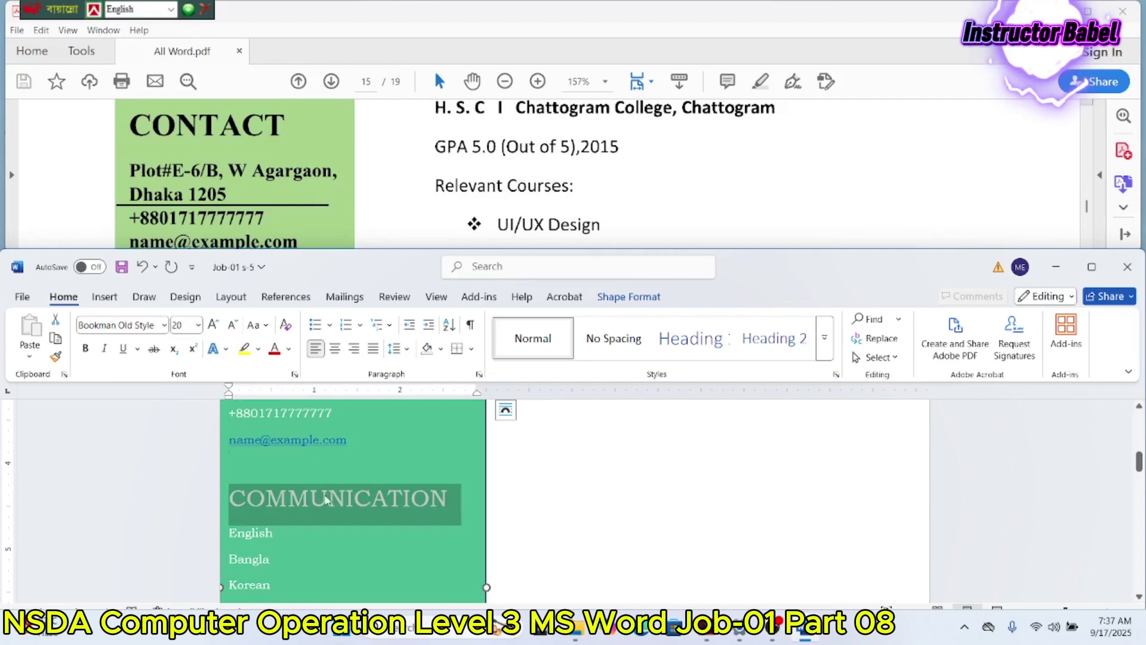
pyautogui.scroll(-5, 327, 500)
pyautogui.moveTo(232, 411)
pyautogui.mouseDown()
pyautogui.moveTo(286, 422)
pyautogui.moveTo(228, 433)
pyautogui.mouseUp()
pyautogui.click(182, 328)
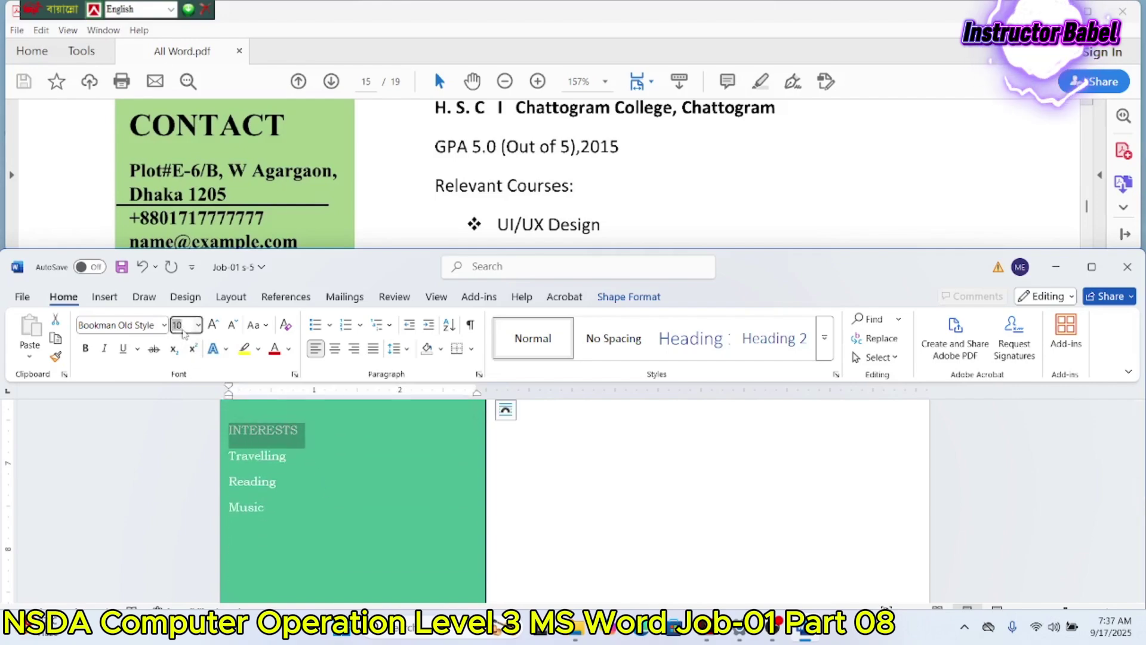
pyautogui.press('Return')
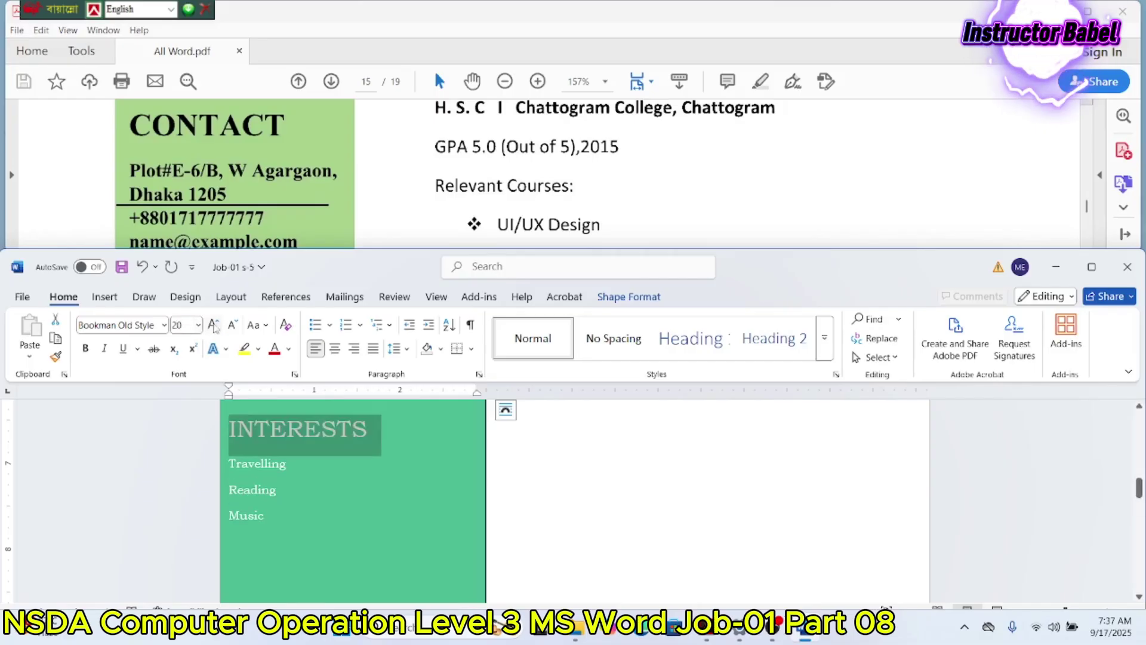
pyautogui.scroll(-10, 360, 213)
pyautogui.scroll(4, 360, 213)
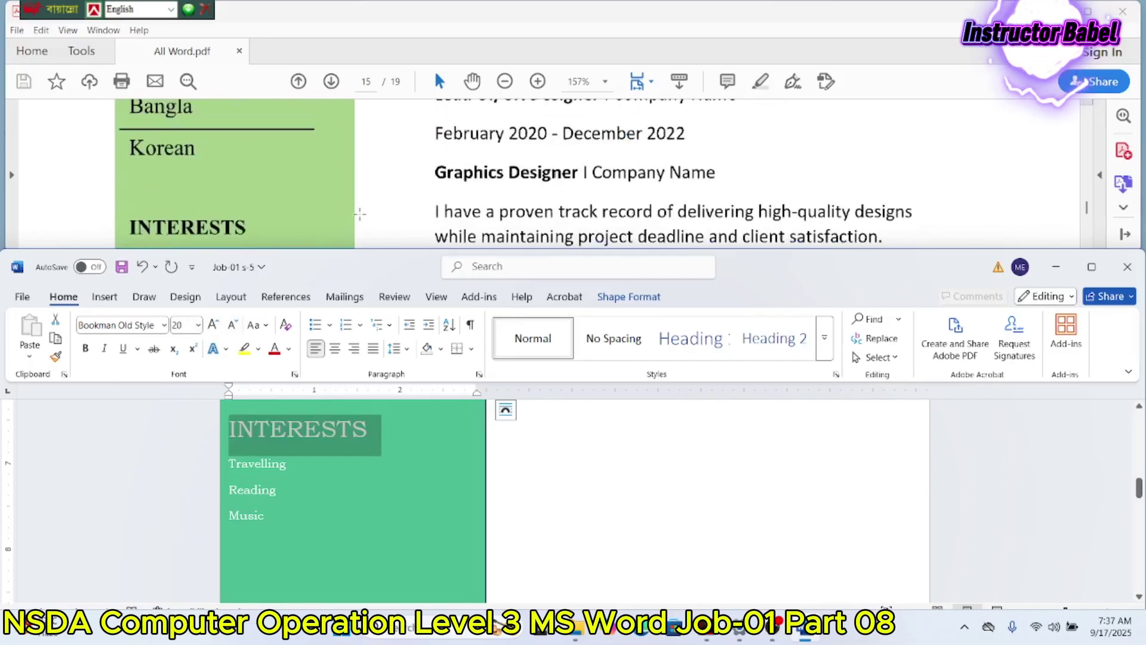
pyautogui.scroll(8, 360, 213)
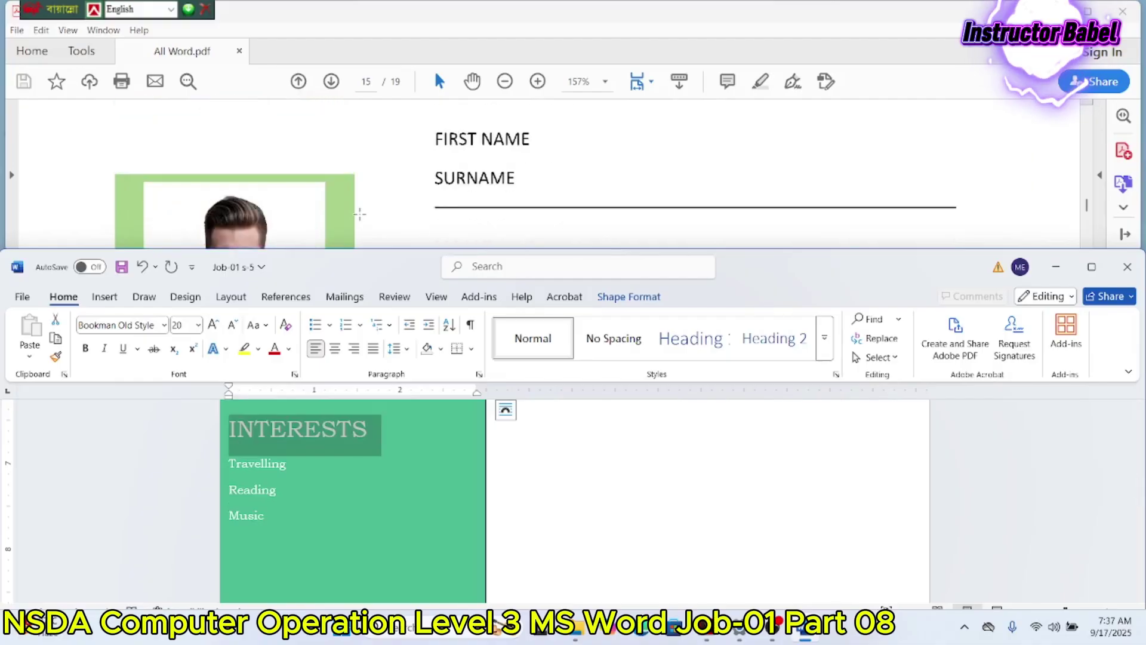
pyautogui.scroll(8, 416, 505)
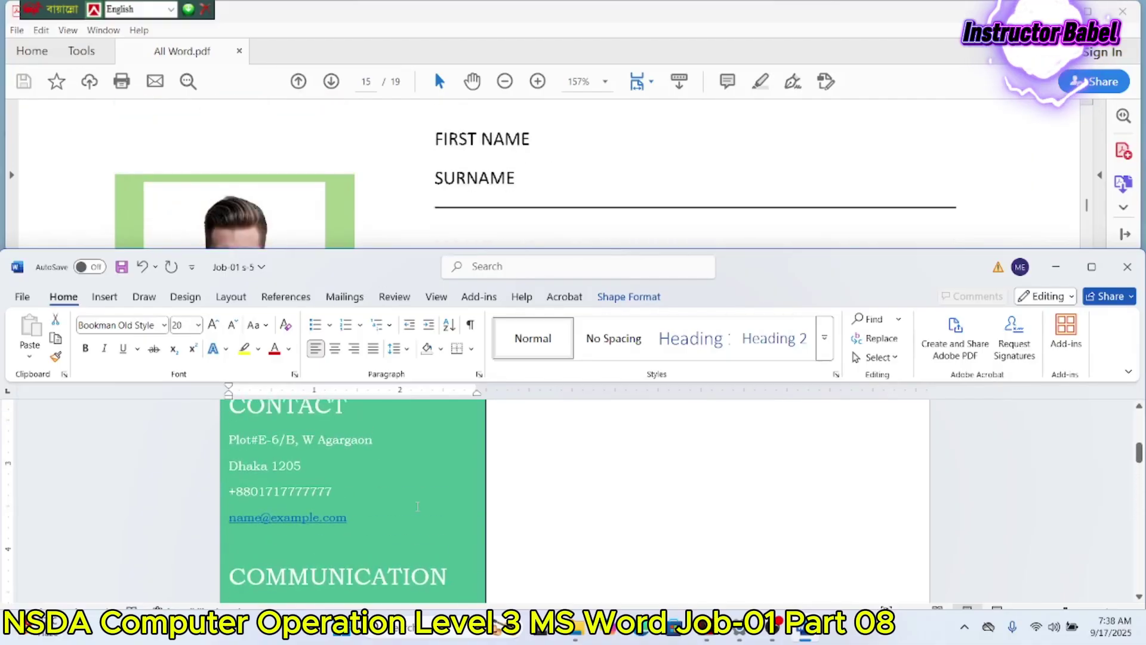
pyautogui.scroll(2, 417, 505)
pyautogui.scroll(-6, 382, 191)
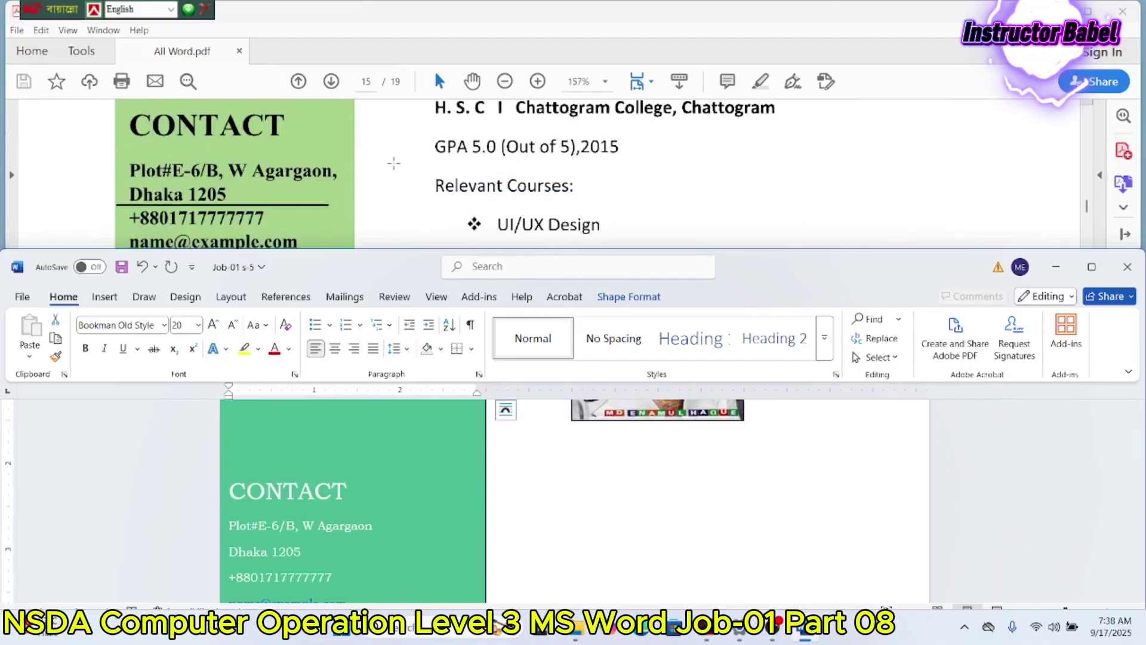
pyautogui.scroll(1, 394, 163)
# Step: Make the selected contact panel text bold and black
pyautogui.moveTo(230, 492); pyautogui.dragTo(220, 449)
pyautogui.scroll(-8, 286, 507)
pyautogui.scroll(3, 275, 484)
pyautogui.scroll(-2, 275, 484)
pyautogui.scroll(5, 221, 462)
pyautogui.scroll(2, 219, 463)
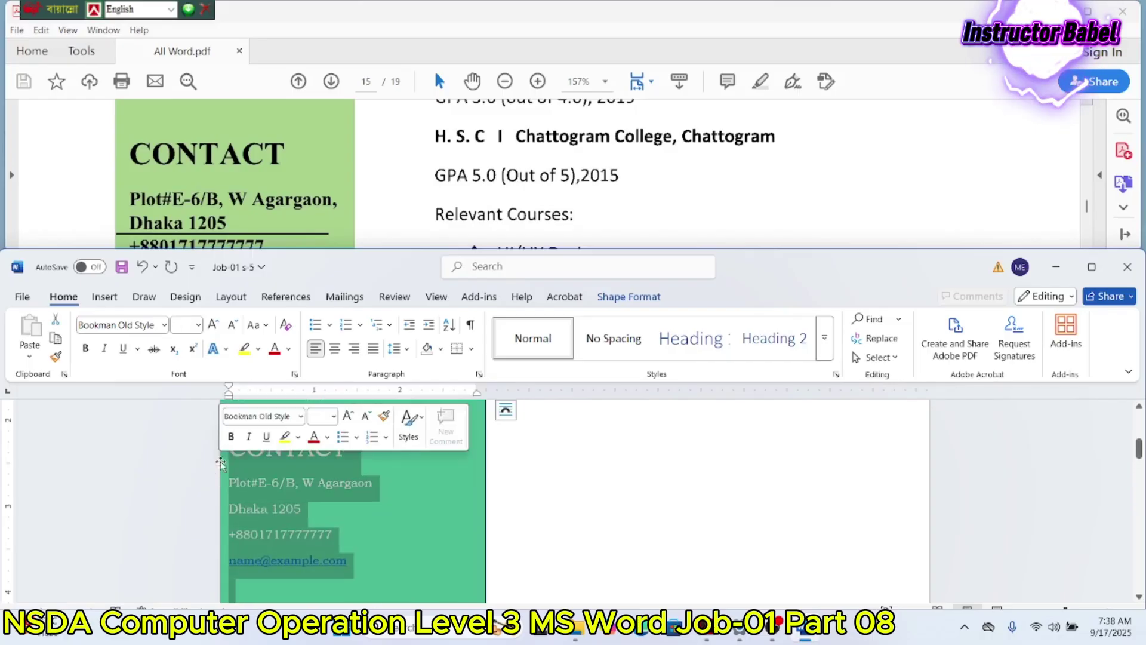
pyautogui.click(84, 348)
pyautogui.click(288, 349)
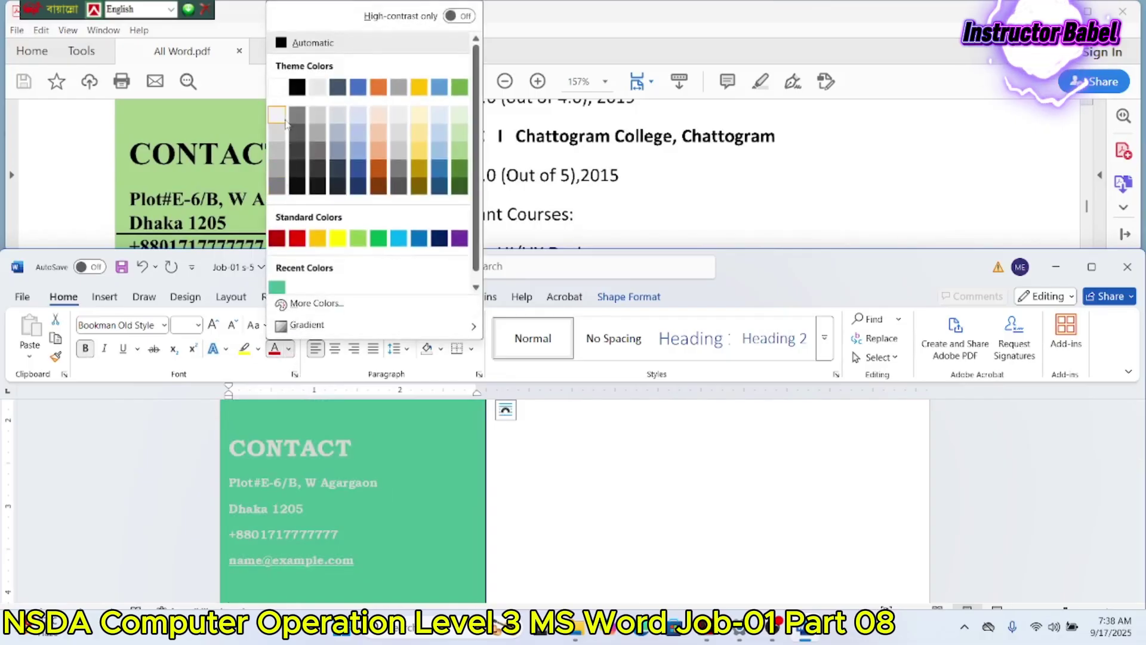
pyautogui.click(296, 87)
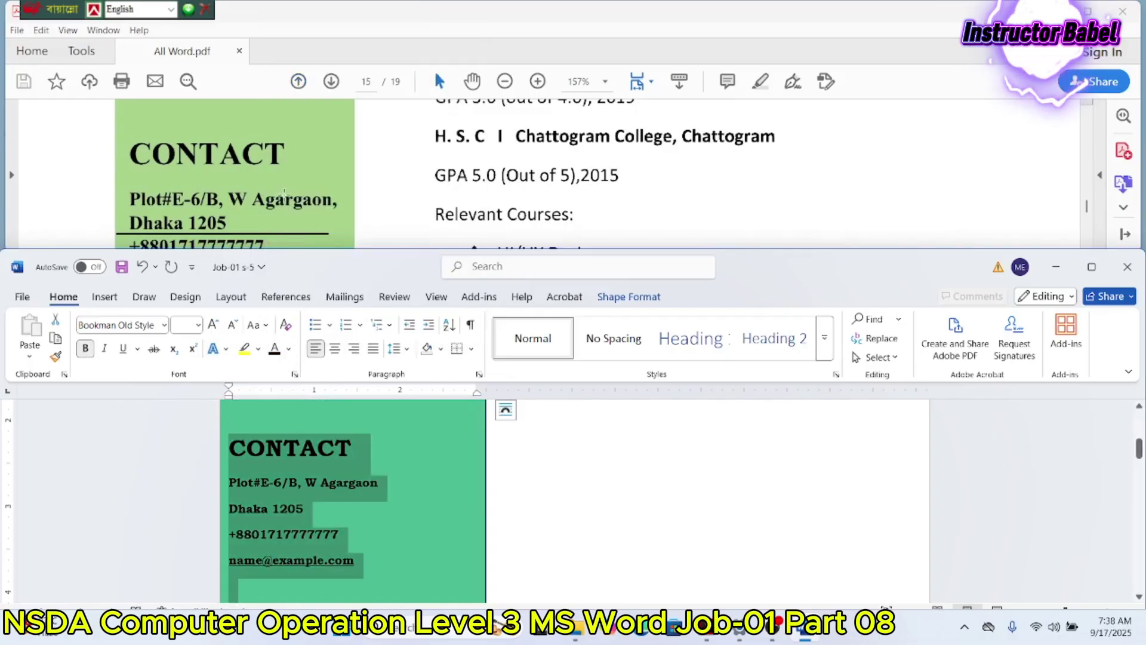
pyautogui.scroll(10, 284, 191)
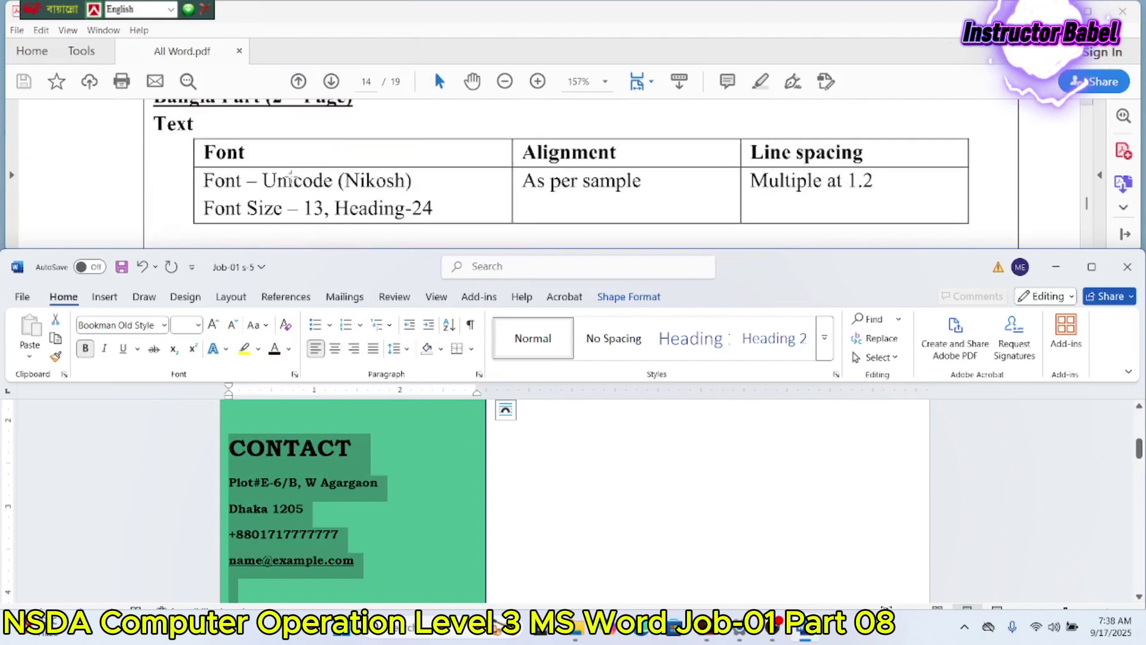
pyautogui.scroll(5, 290, 176)
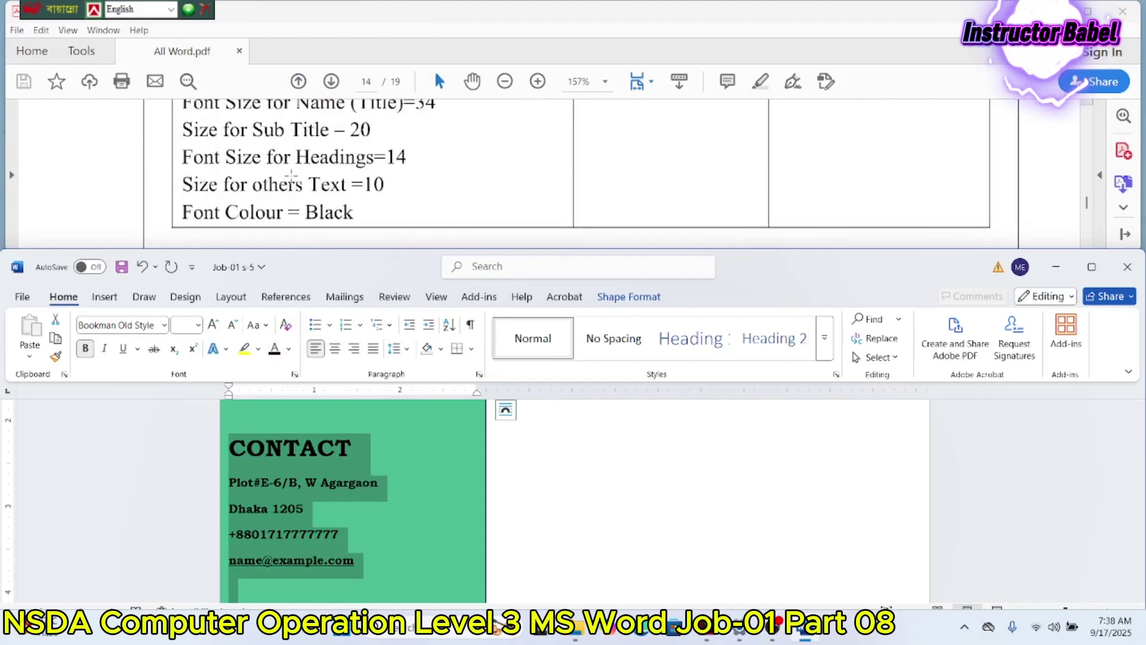
pyautogui.scroll(1, 293, 176)
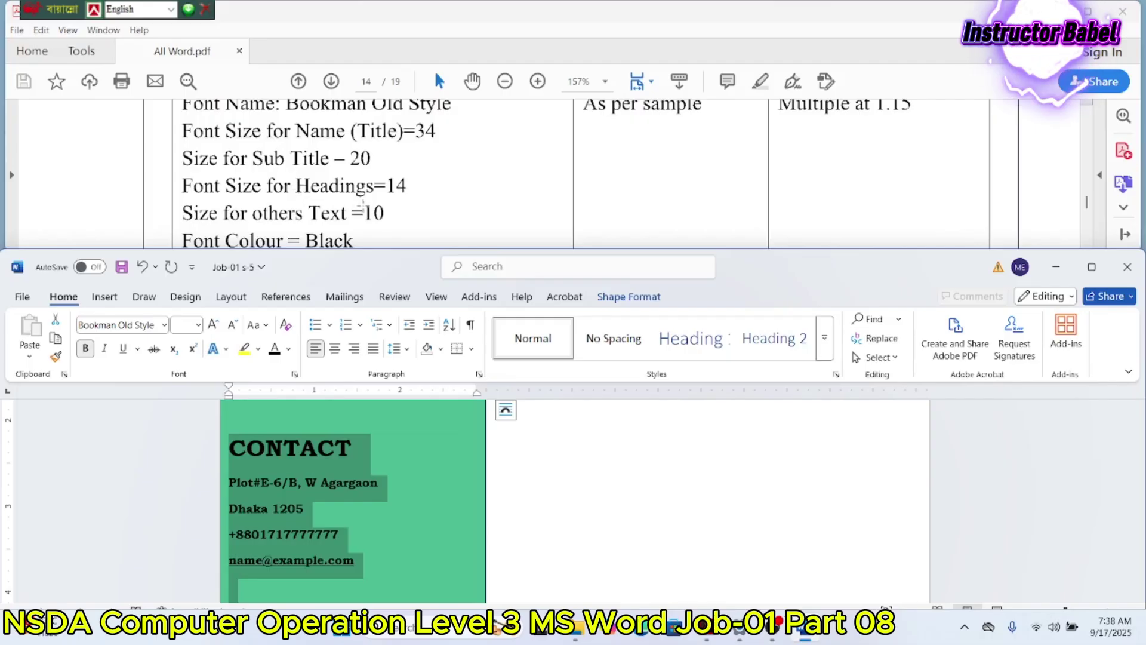
# Step: Move the photo onto the top of the green panel
pyautogui.scroll(3, 395, 210)
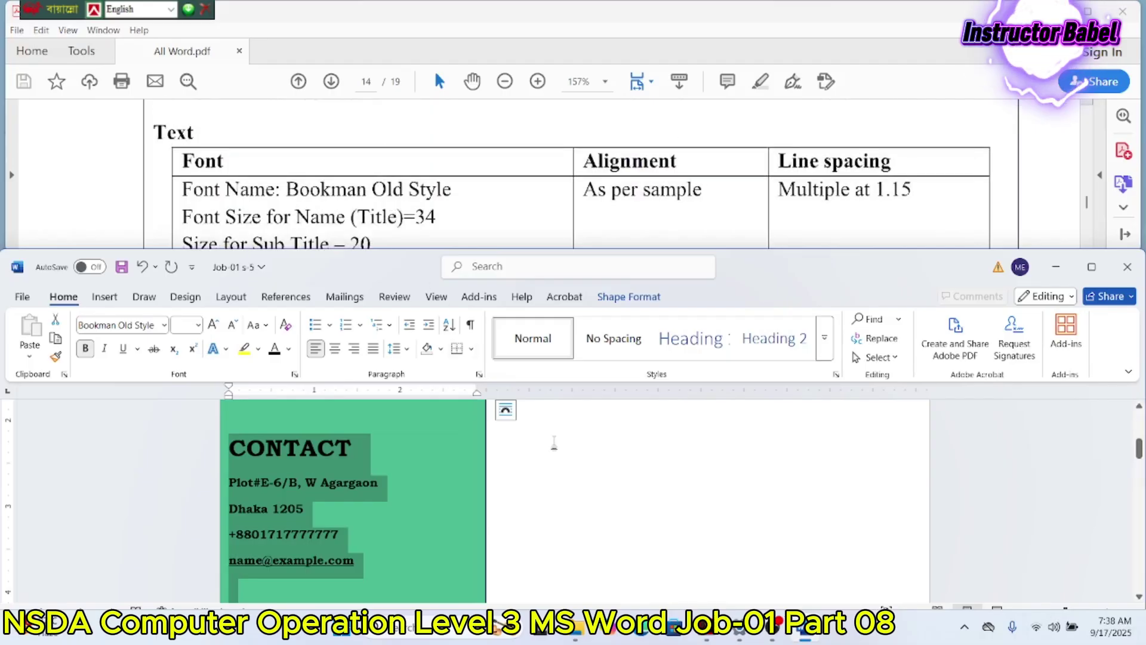
pyautogui.scroll(5, 554, 443)
pyautogui.click(631, 424)
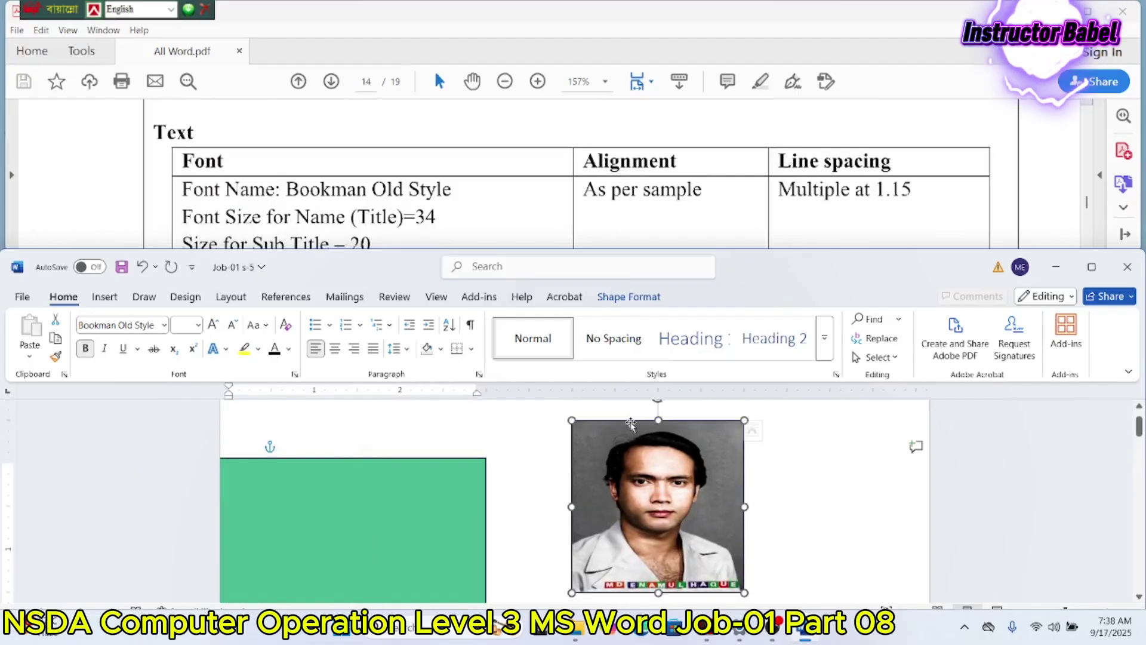
pyautogui.moveTo(631, 424); pyautogui.dragTo(322, 472)
# Step: Nudge the green panel slightly up and to the right
pyautogui.scroll(-5, 340, 163)
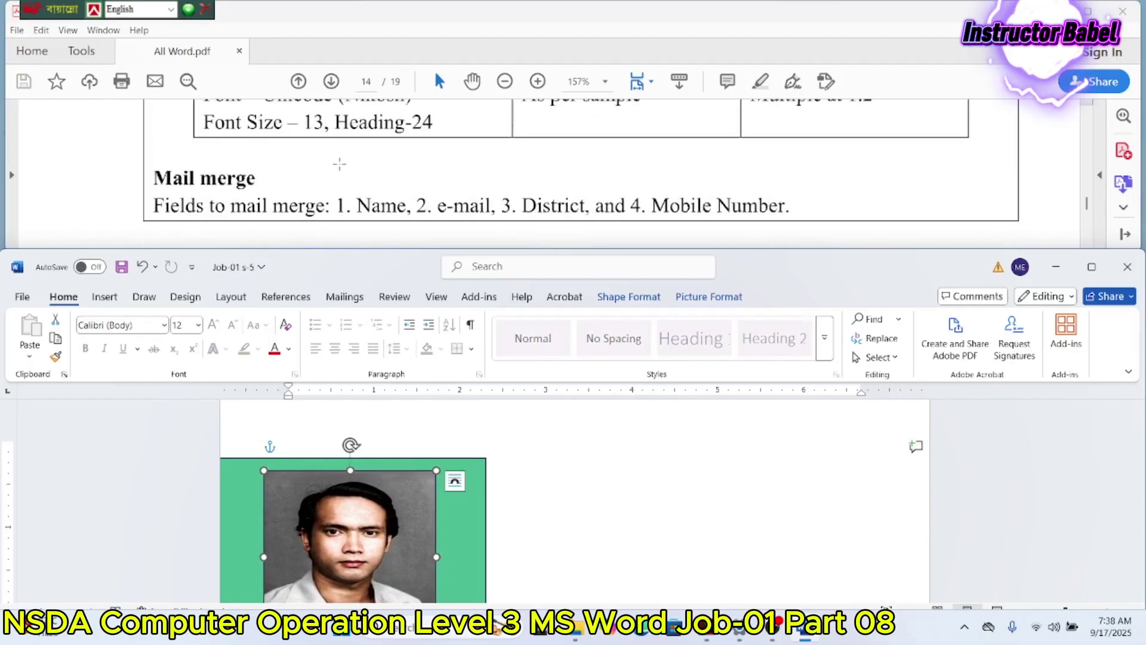
pyautogui.scroll(-5, 340, 164)
pyautogui.scroll(-6, 339, 163)
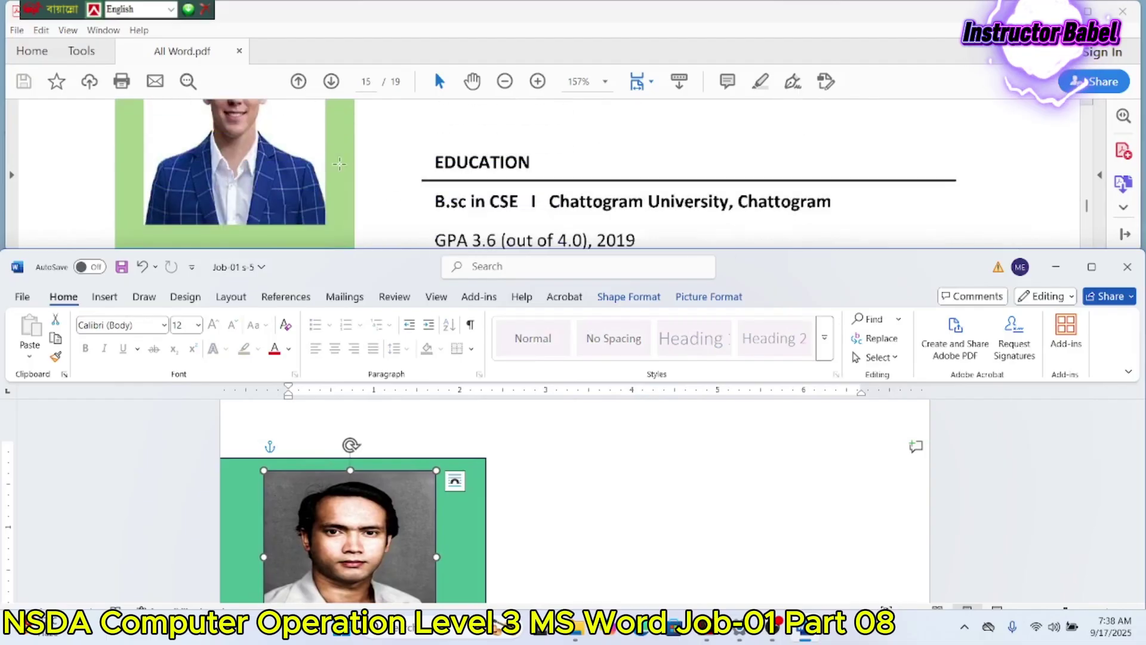
pyautogui.scroll(1, 343, 408)
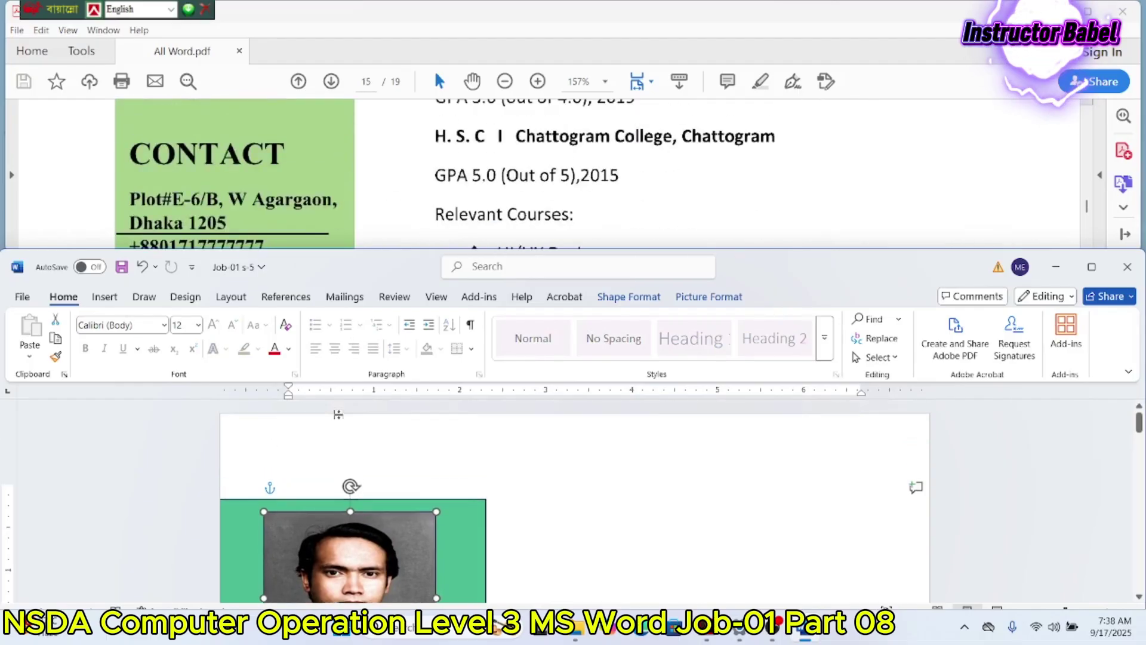
pyautogui.scroll(5, 317, 132)
pyautogui.scroll(1, 317, 133)
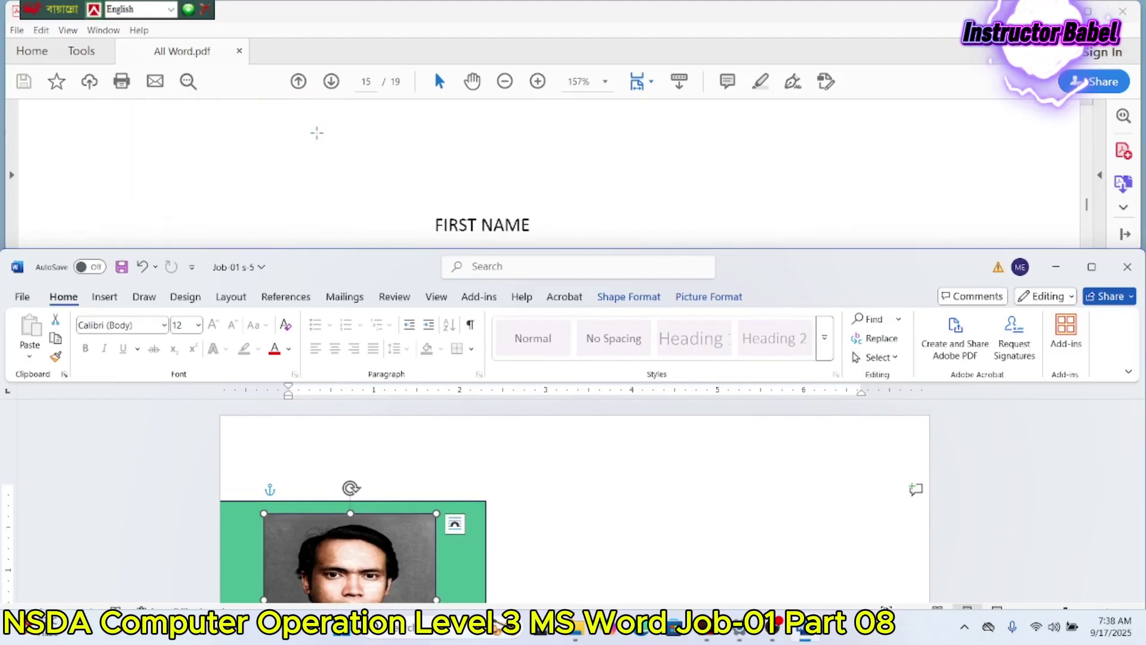
pyautogui.scroll(-2, 317, 132)
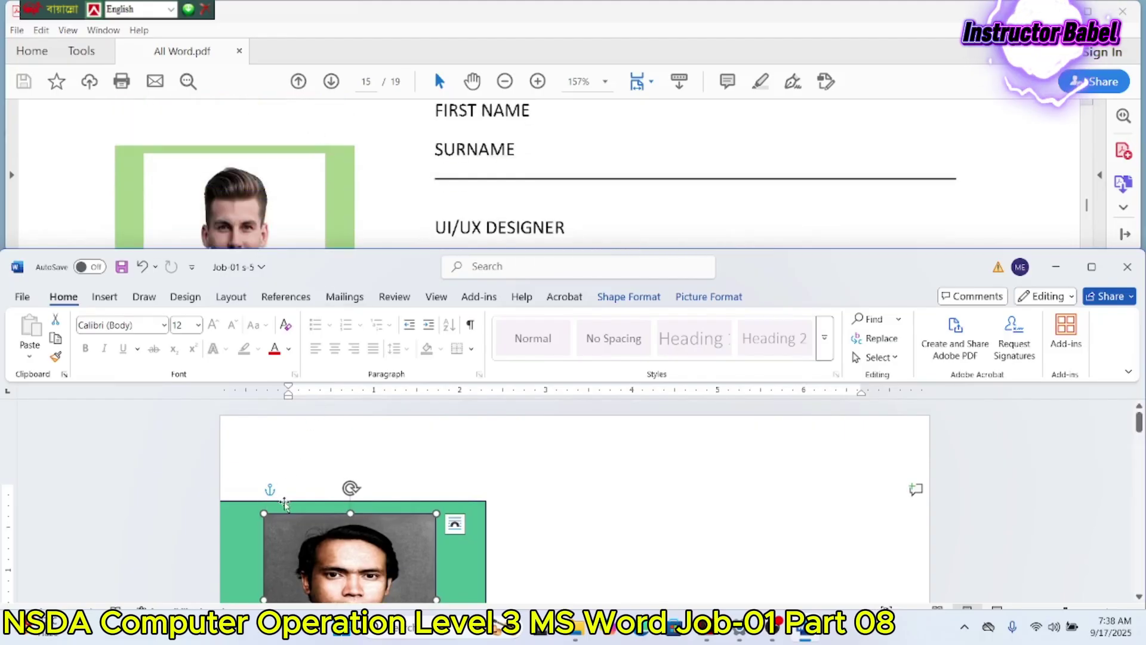
pyautogui.moveTo(284, 504); pyautogui.dragTo(298, 495)
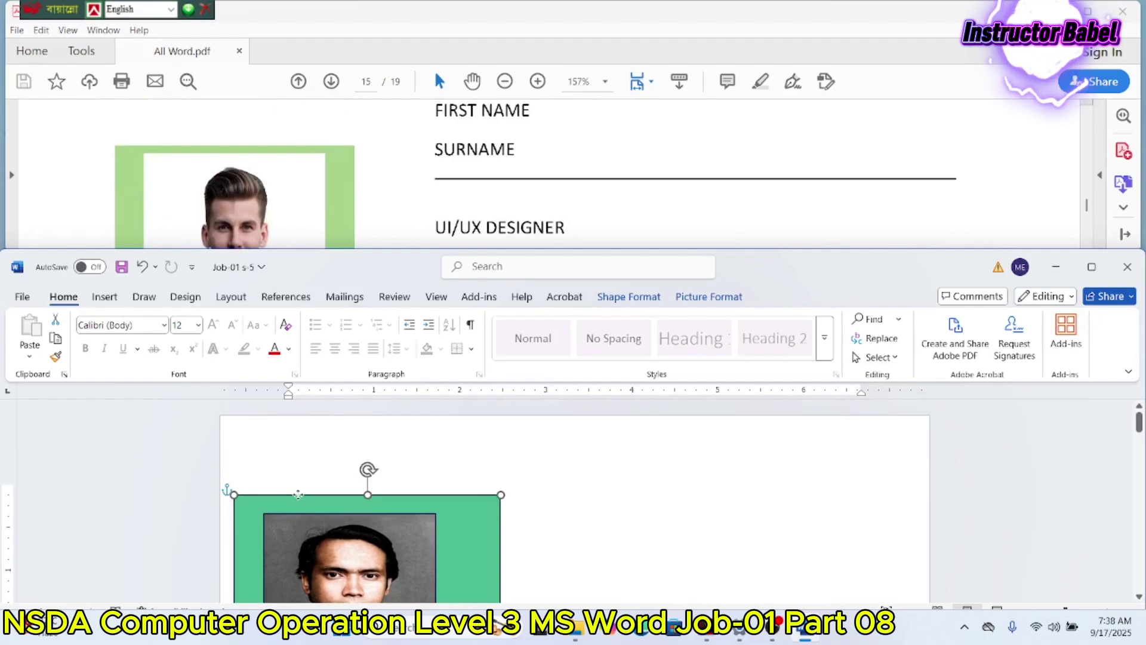
pyautogui.scroll(-3, 297, 495)
# Step: Nudge the portrait photo slightly right to centre it in the green panel, then deselect it
pyautogui.scroll(2, 298, 490)
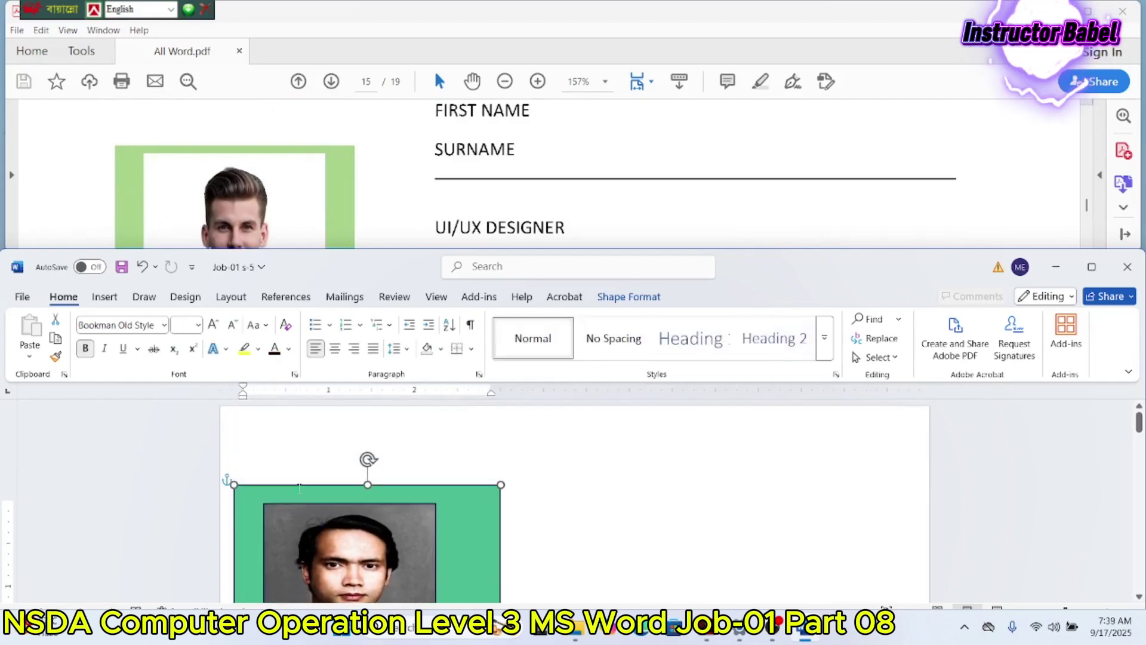
pyautogui.scroll(-15, 299, 488)
pyautogui.scroll(-6, 300, 485)
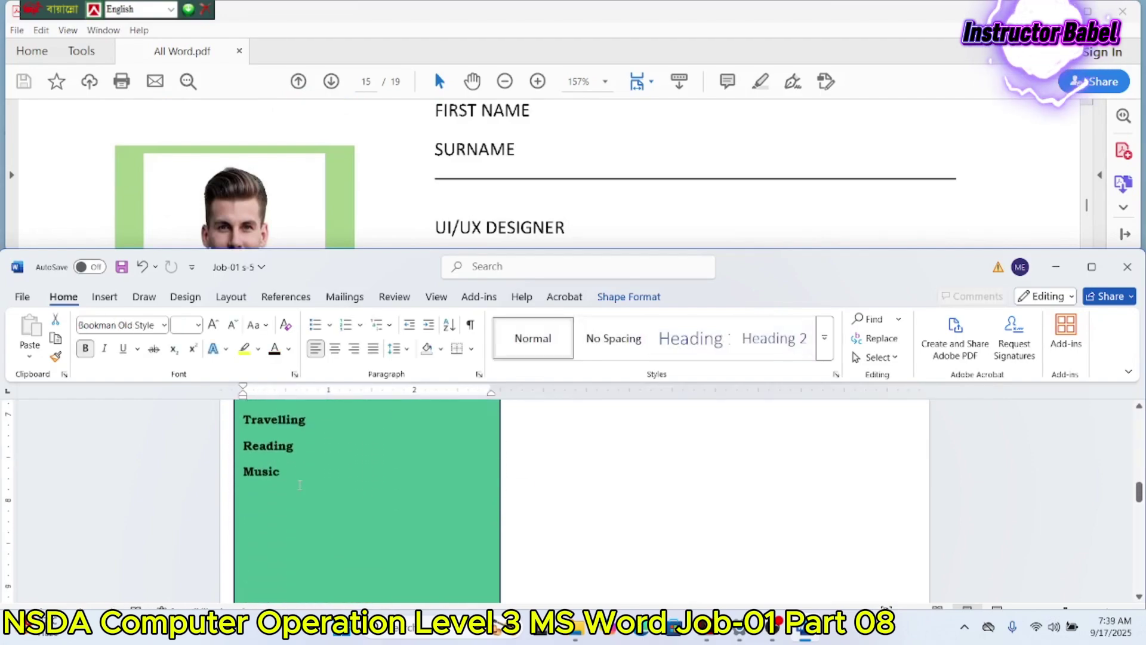
pyautogui.scroll(14, 299, 485)
pyautogui.scroll(-4, 299, 484)
pyautogui.scroll(6, 297, 483)
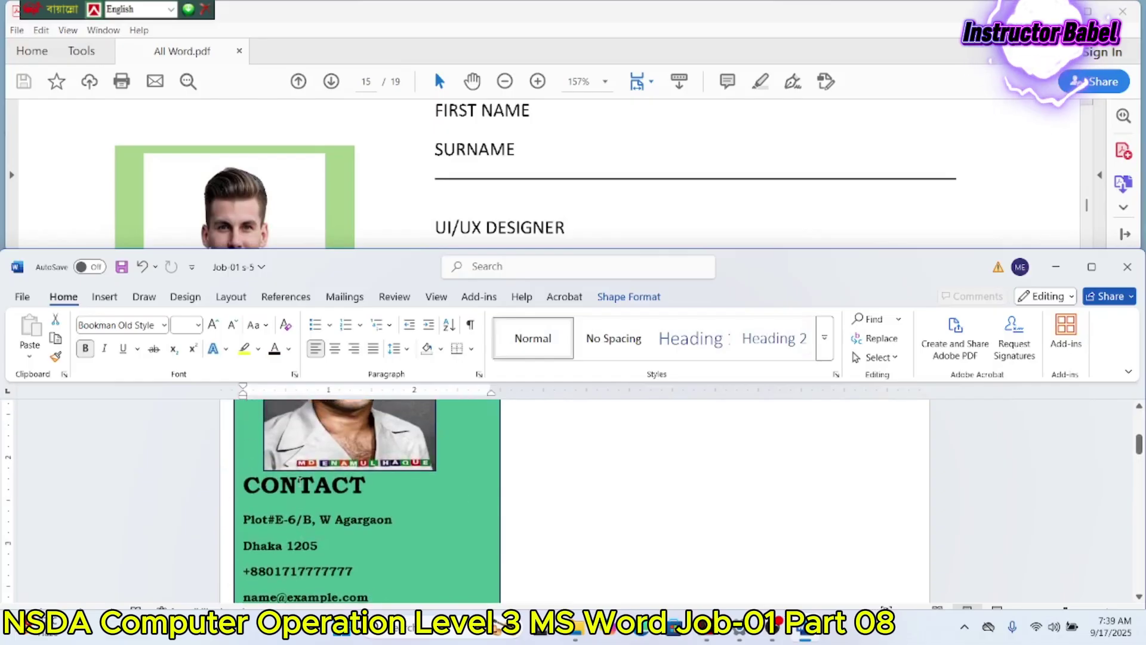
pyautogui.scroll(-8, 273, 245)
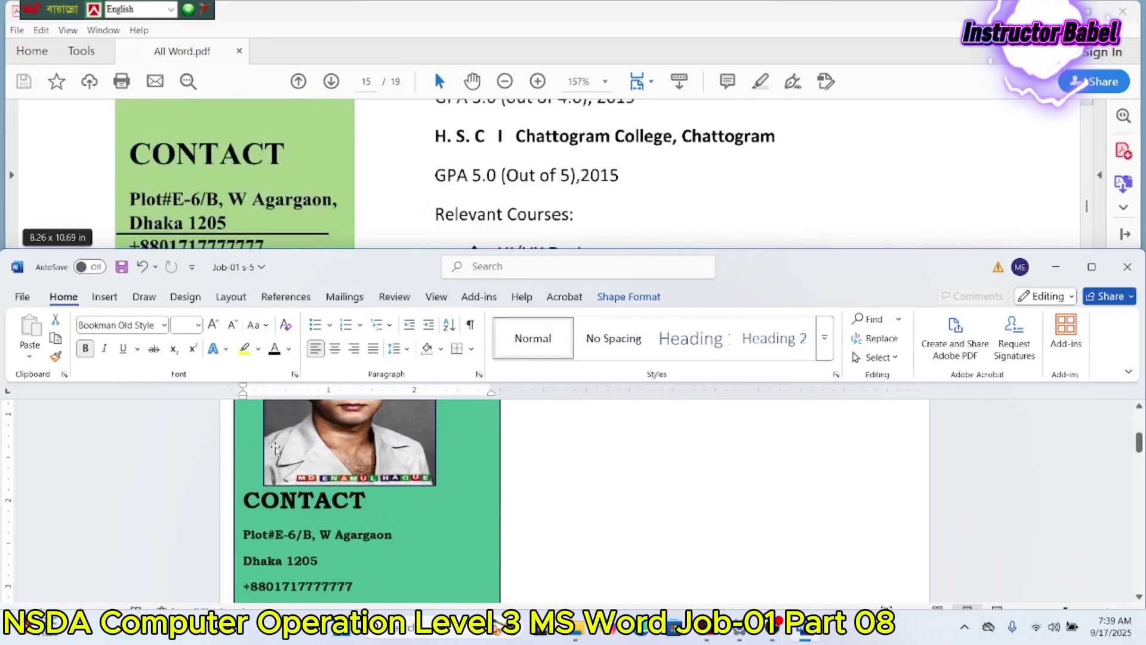
pyautogui.scroll(5, 346, 475)
pyautogui.moveTo(346, 476); pyautogui.dragTo(363, 474)
pyautogui.click(525, 445)
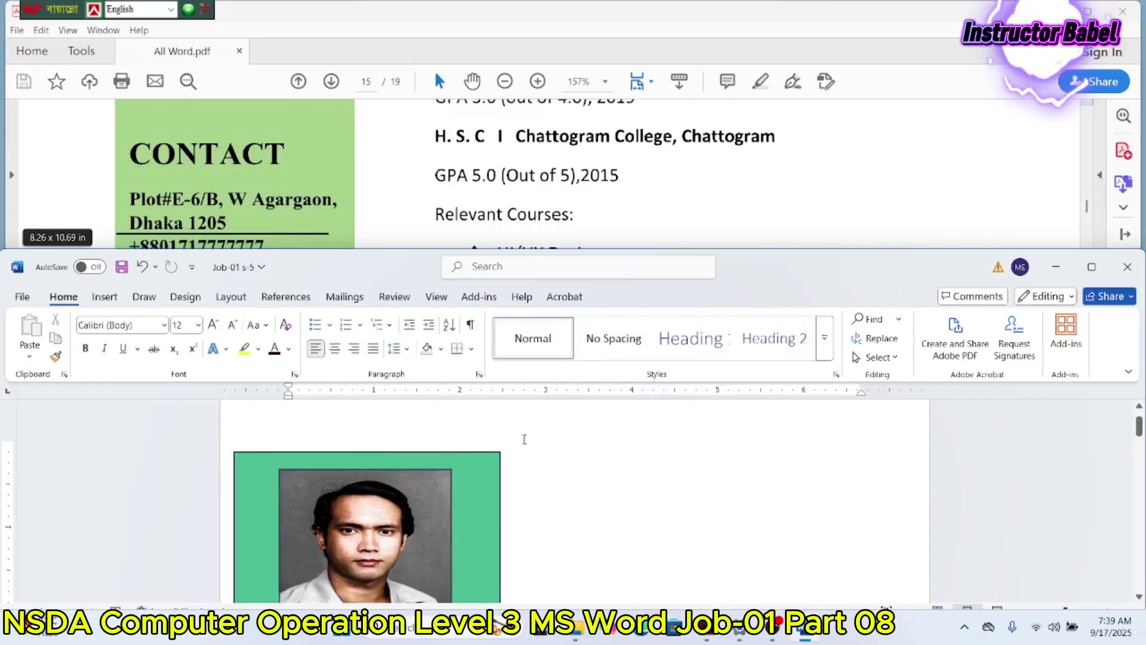
# Step: Scroll through page one to check the photo and the CONTACT, COMMUNICATION and INTERESTS sections
pyautogui.scroll(-3, 523, 440)
pyautogui.scroll(-1, 523, 434)
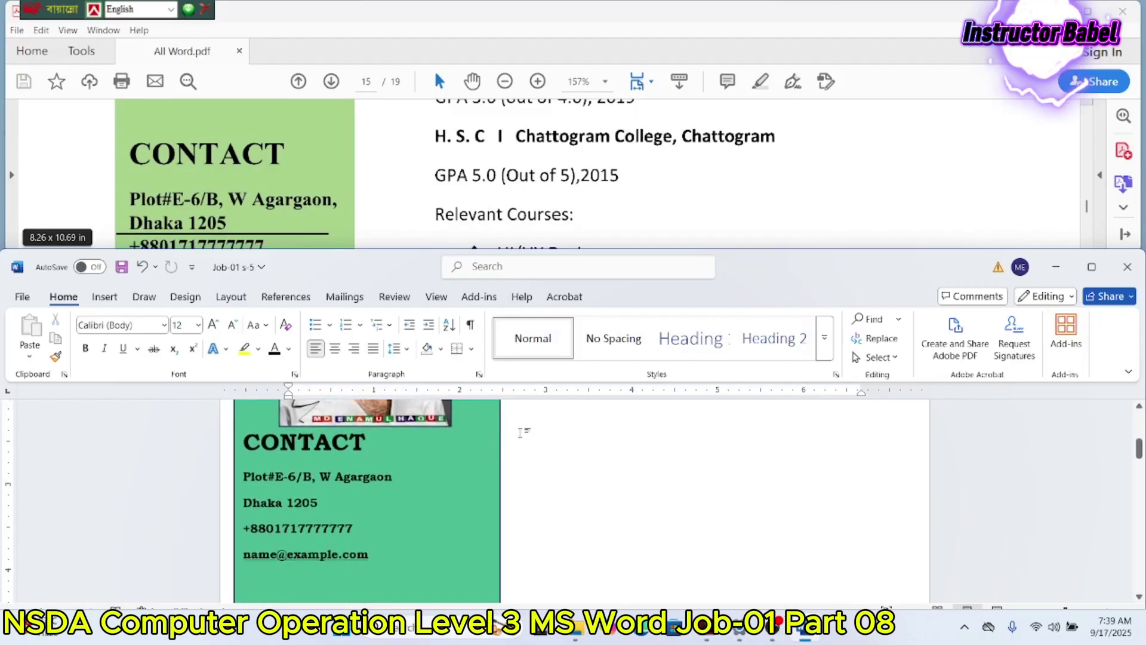
pyautogui.scroll(4, 524, 434)
pyautogui.scroll(-3, 521, 433)
pyautogui.scroll(-10, 519, 433)
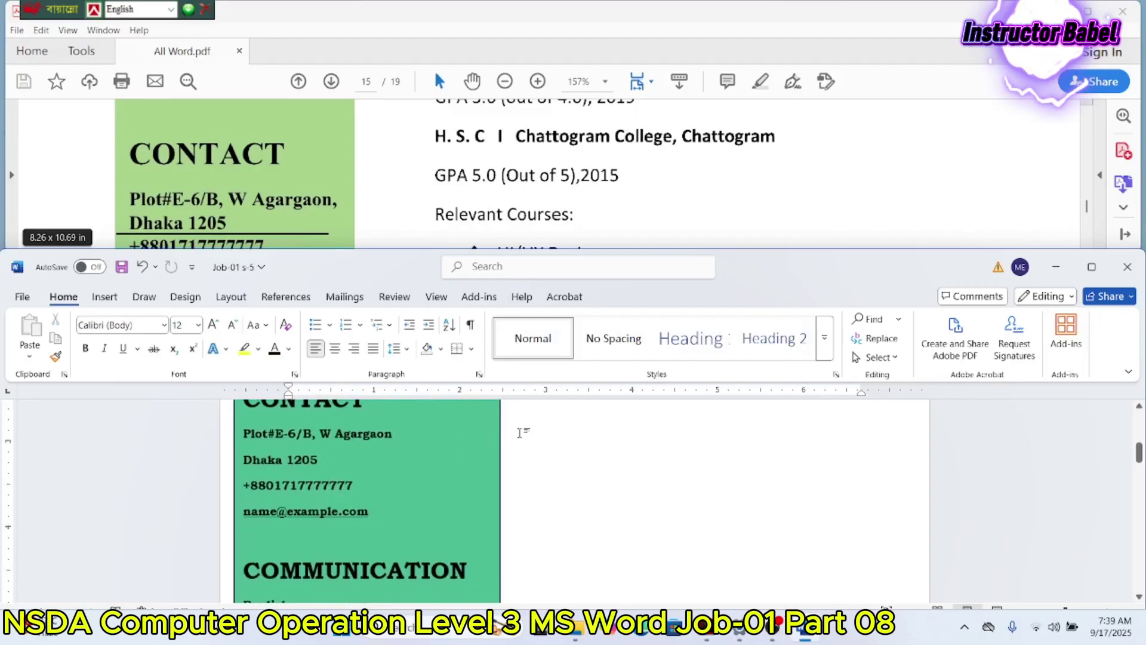
pyautogui.scroll(-2, 520, 429)
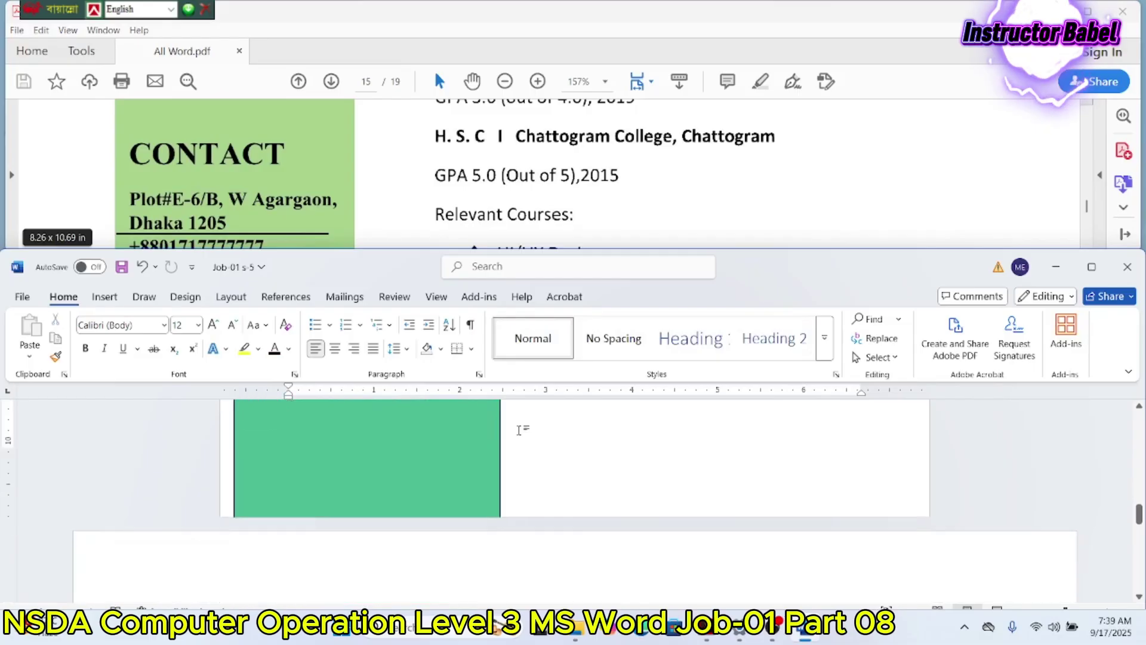
pyautogui.scroll(10, 500, 217)
pyautogui.scroll(14, 519, 478)
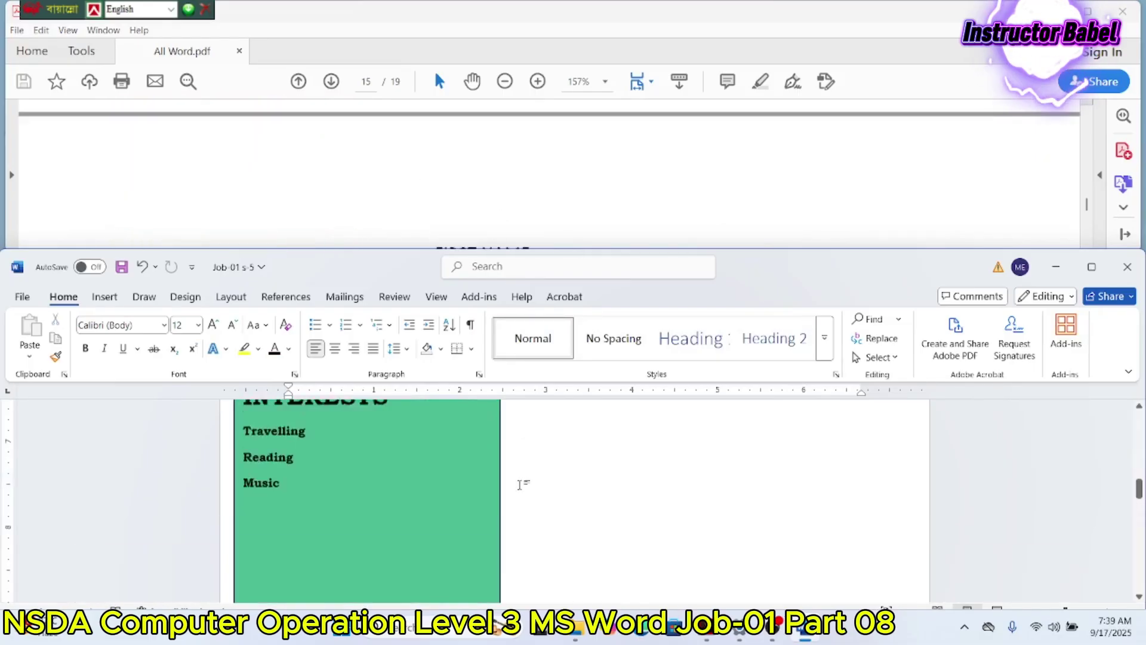
pyautogui.scroll(1, 521, 475)
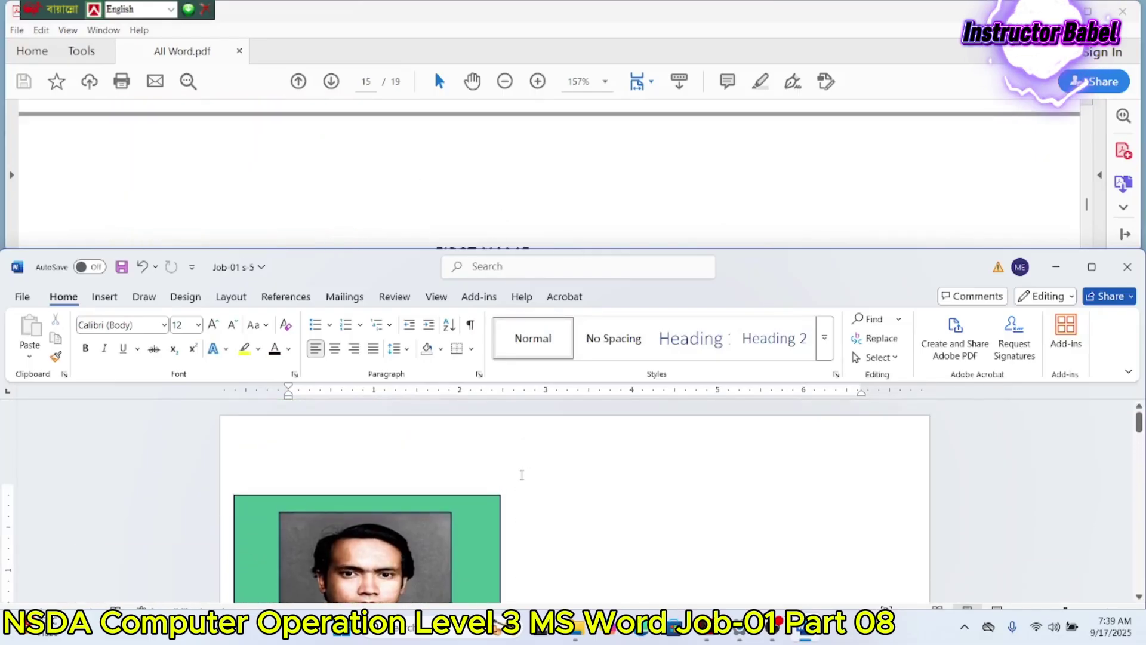
pyautogui.scroll(-2, 495, 190)
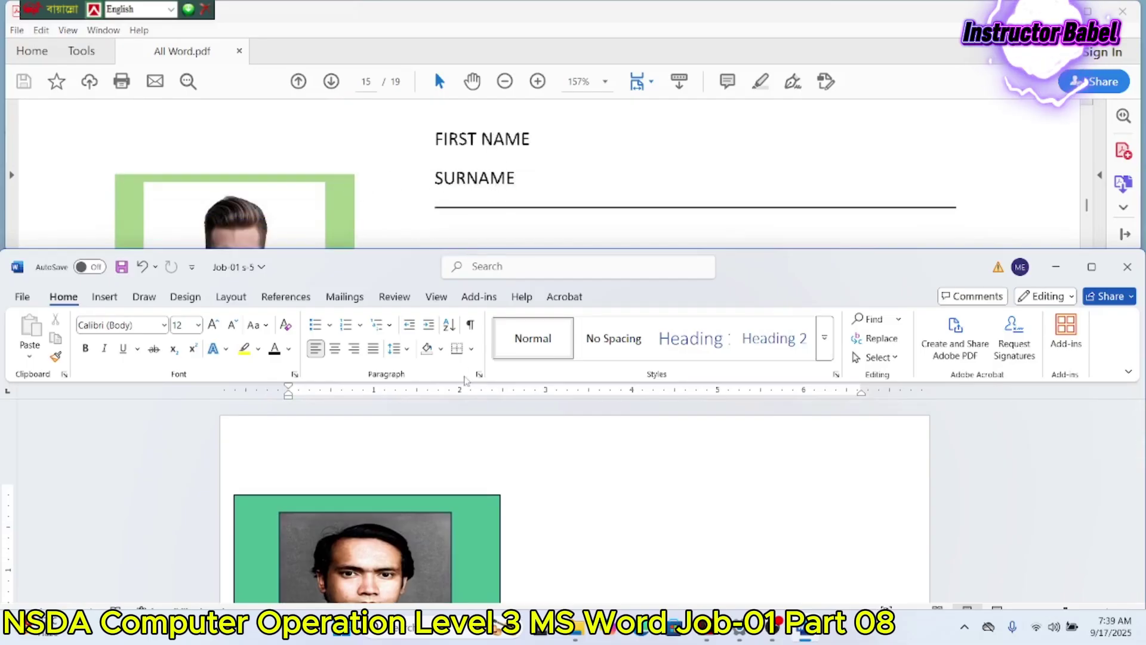
# Step: Draw a text box right of the green panel near the top and drag a copy below it
pyautogui.scroll(-1, 542, 452)
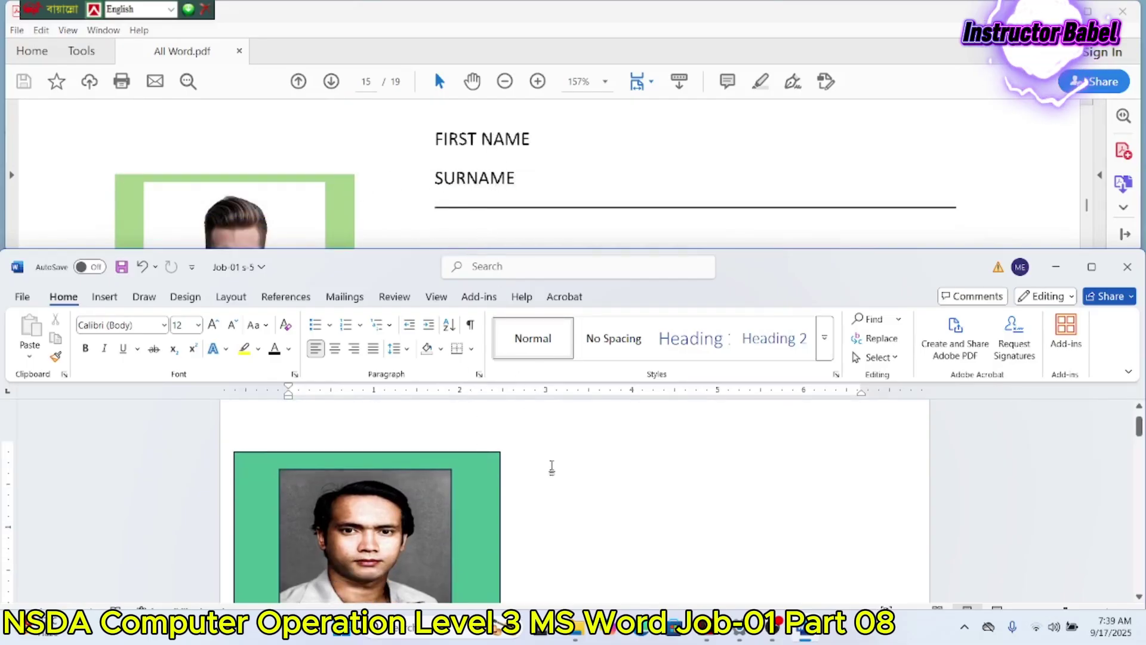
pyautogui.click(101, 297)
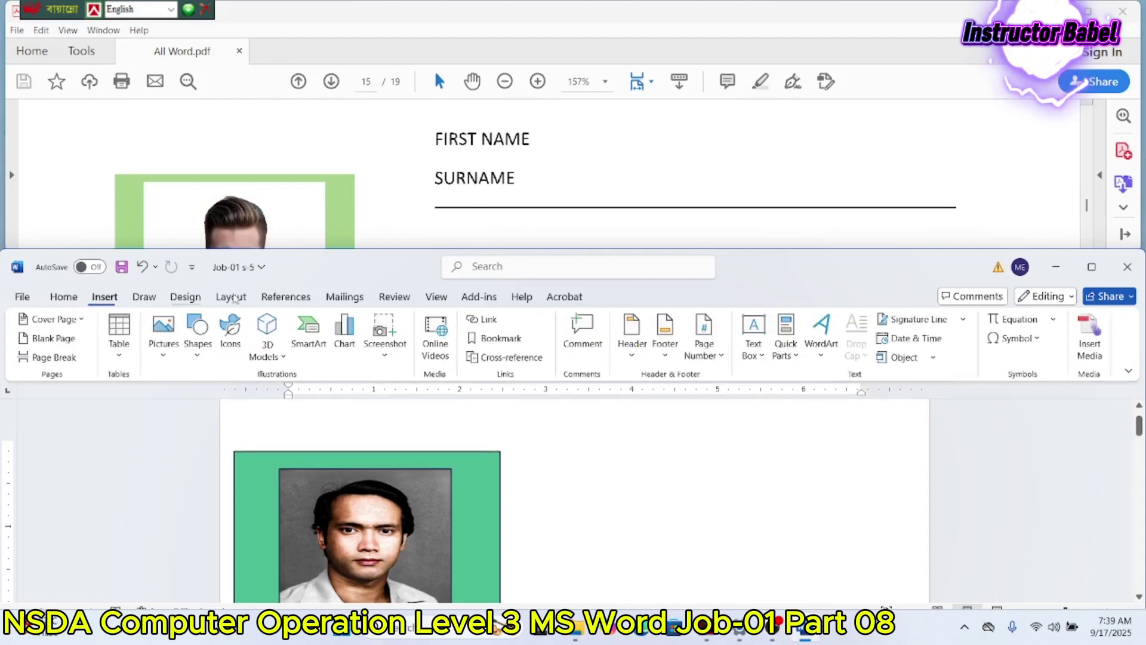
pyautogui.click(754, 332)
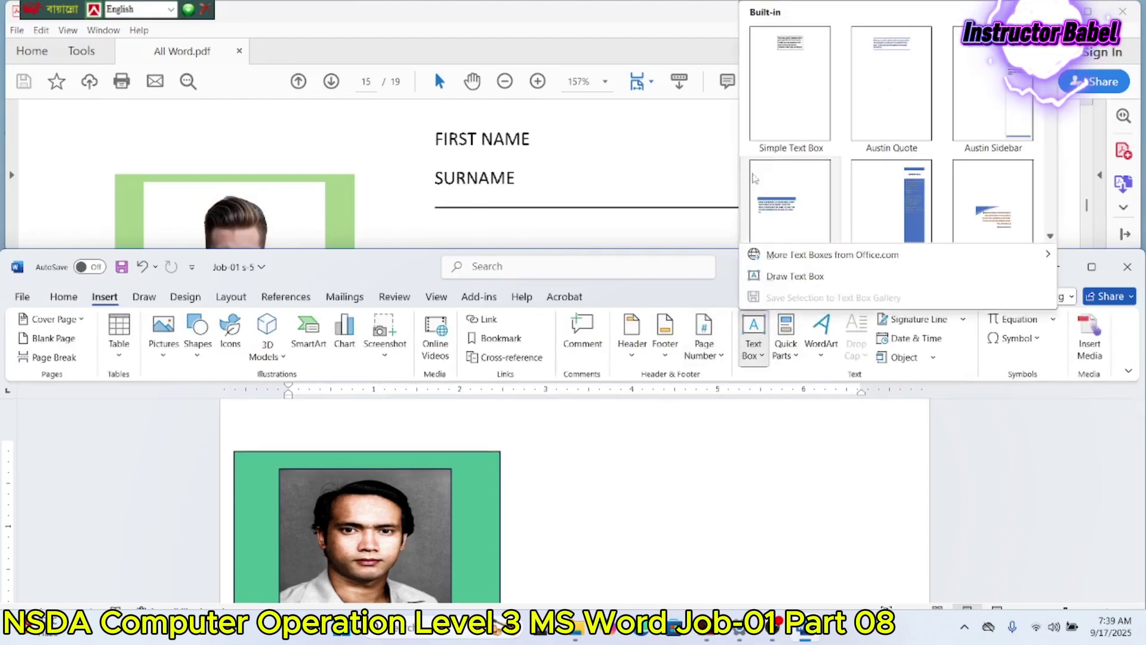
pyautogui.click(776, 280)
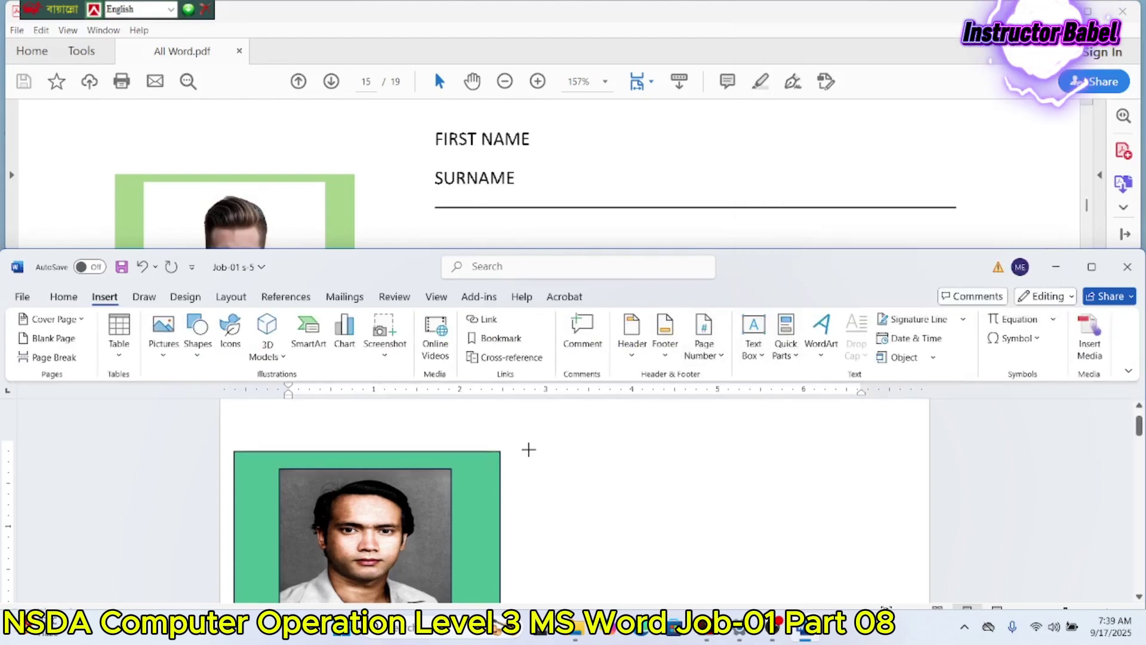
pyautogui.moveTo(532, 418); pyautogui.dragTo(895, 513)
pyautogui.scroll(-2, 453, 196)
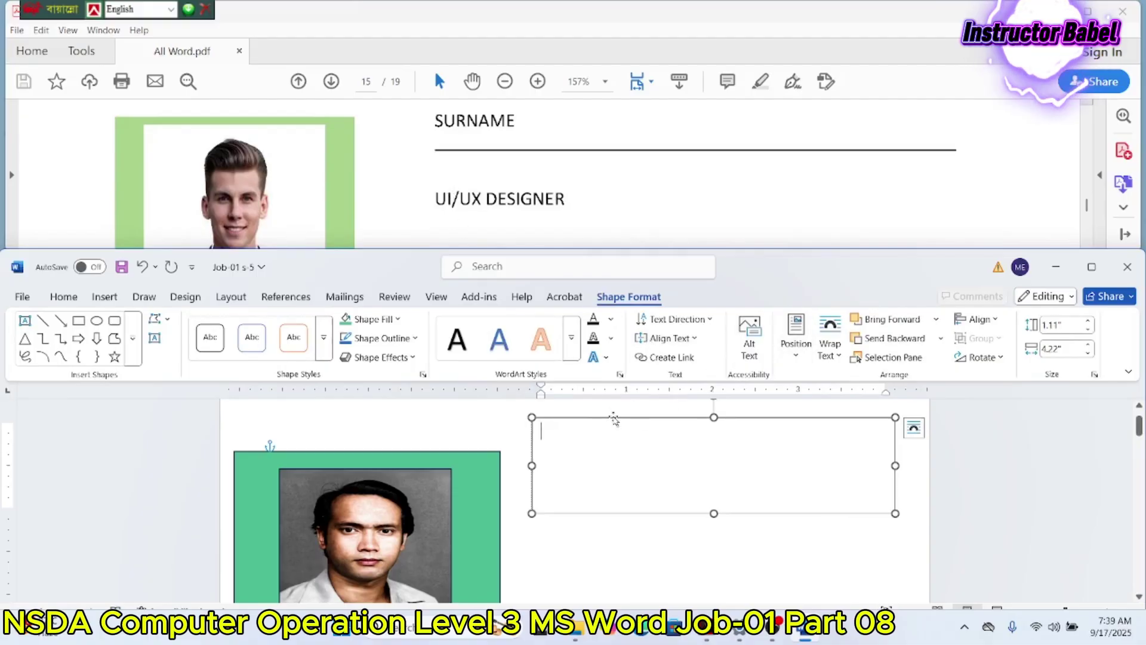
pyautogui.keyDown('ctrl'); pyautogui.moveTo(618, 425); pyautogui.dragTo(610, 540); pyautogui.keyUp('ctrl')
# Step: Undo an accidental move, then Ctrl-drag a copy of the box below the first and nudge it right
pyautogui.scroll(-4, 610, 537)
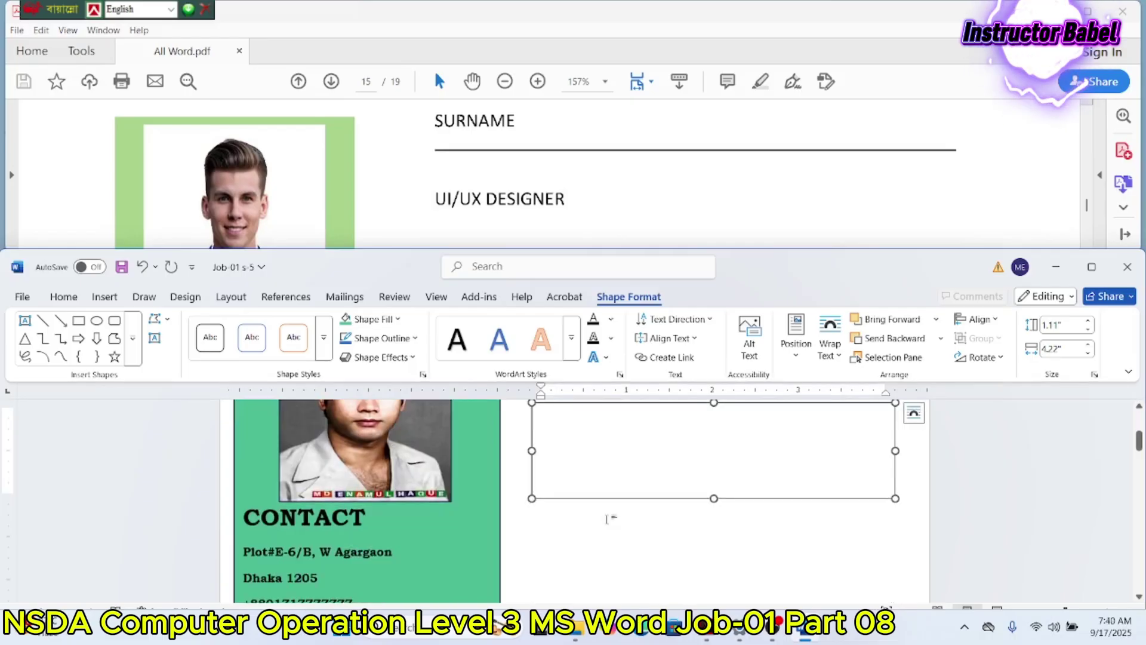
pyautogui.scroll(4, 607, 517)
pyautogui.scroll(-1, 609, 508)
pyautogui.scroll(-5, 556, 139)
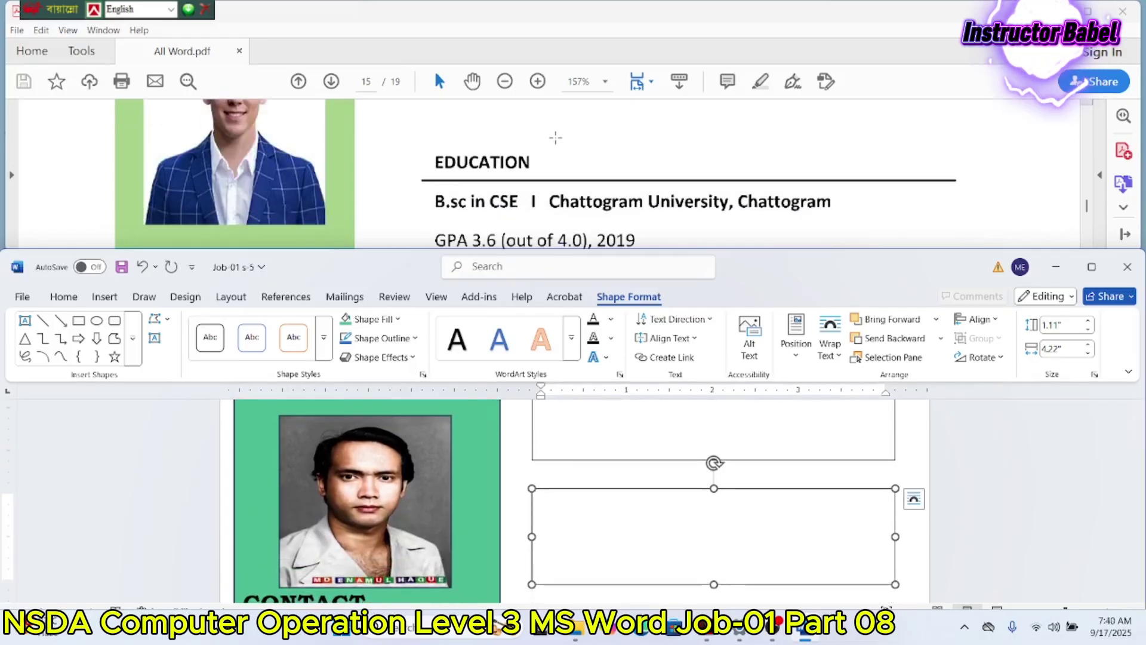
pyautogui.scroll(-2, 556, 139)
pyautogui.scroll(-2, 609, 516)
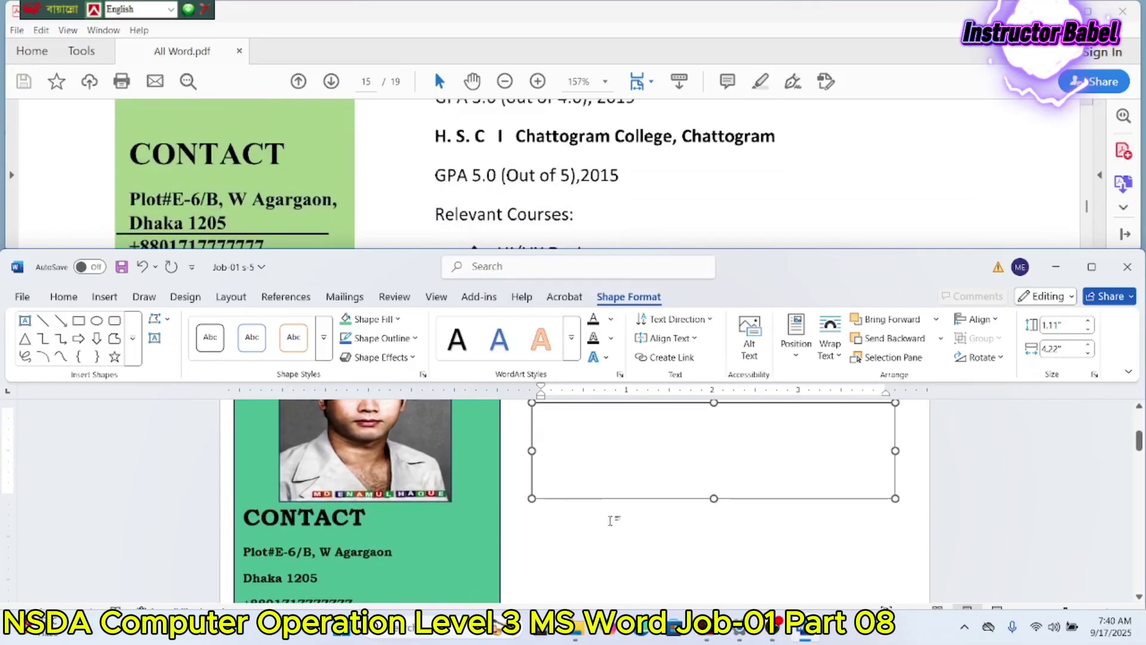
pyautogui.moveTo(605, 503); pyautogui.dragTo(609, 591)
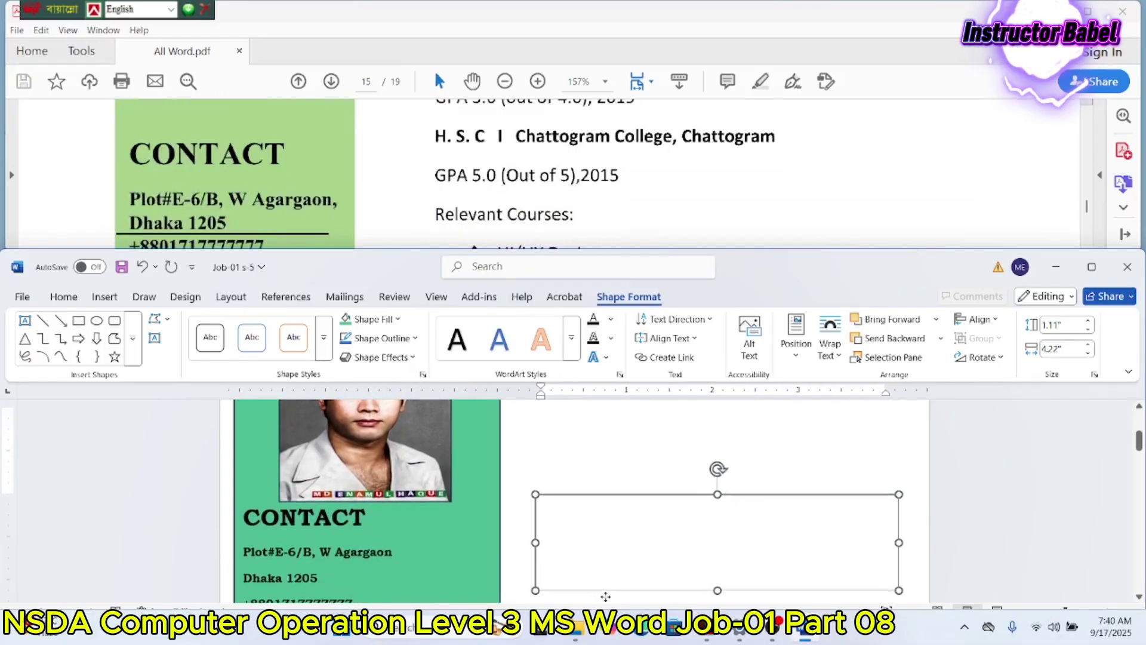
pyautogui.hotkey('ctrl', 'z')
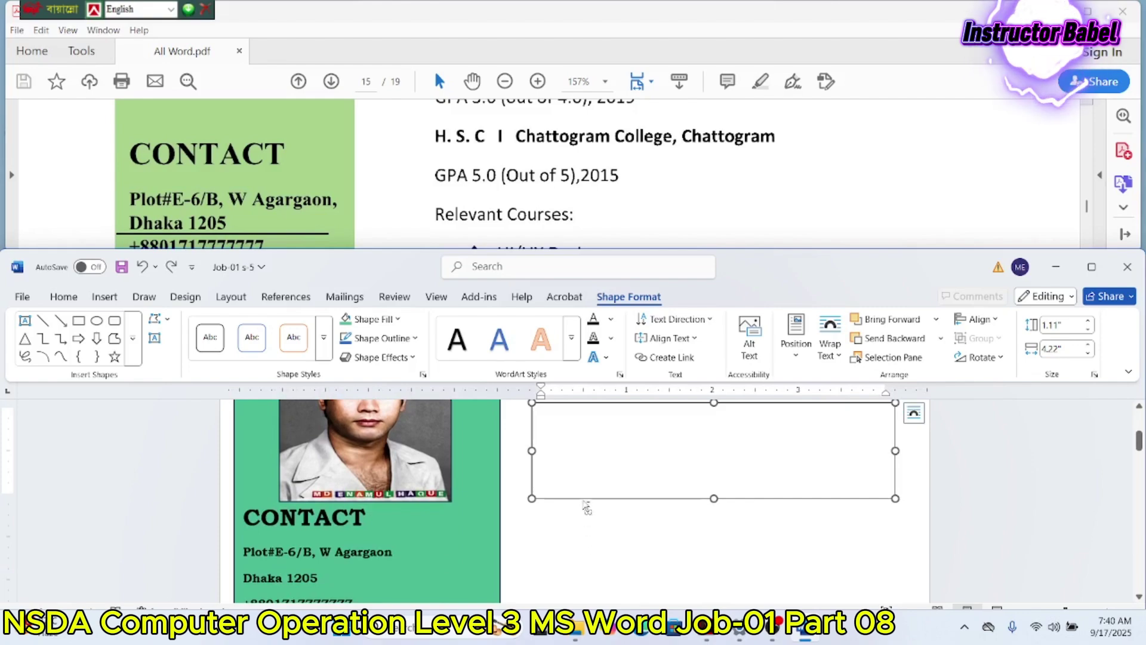
pyautogui.moveTo(584, 504); pyautogui.dragTo(572, 564)
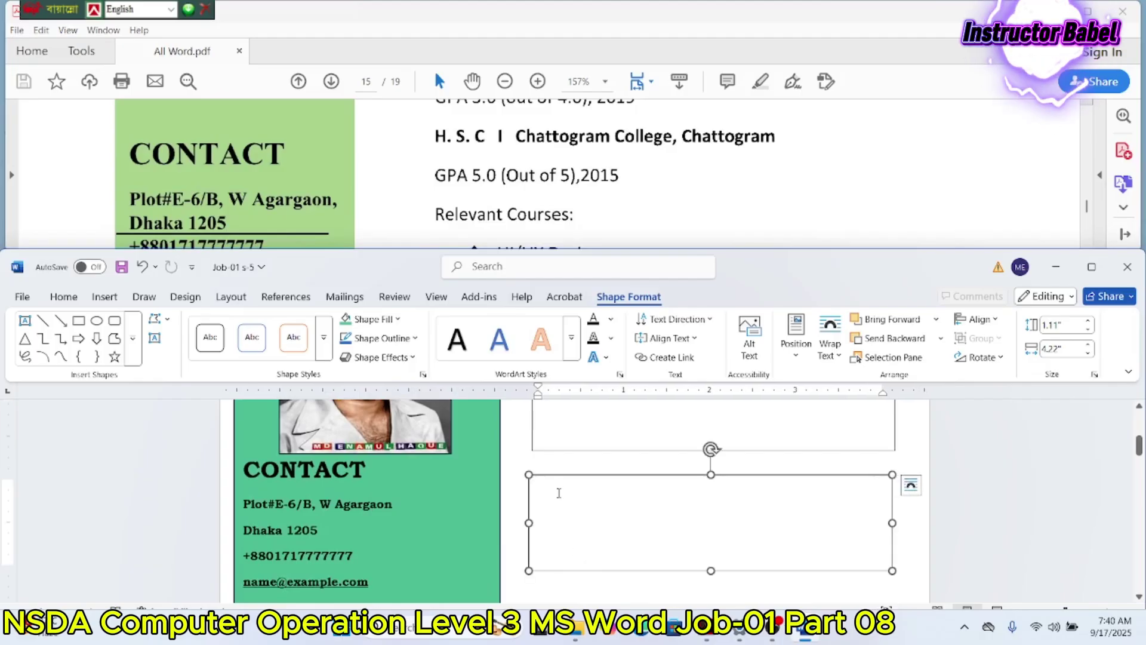
pyautogui.press('Right')
pyautogui.press('Right')
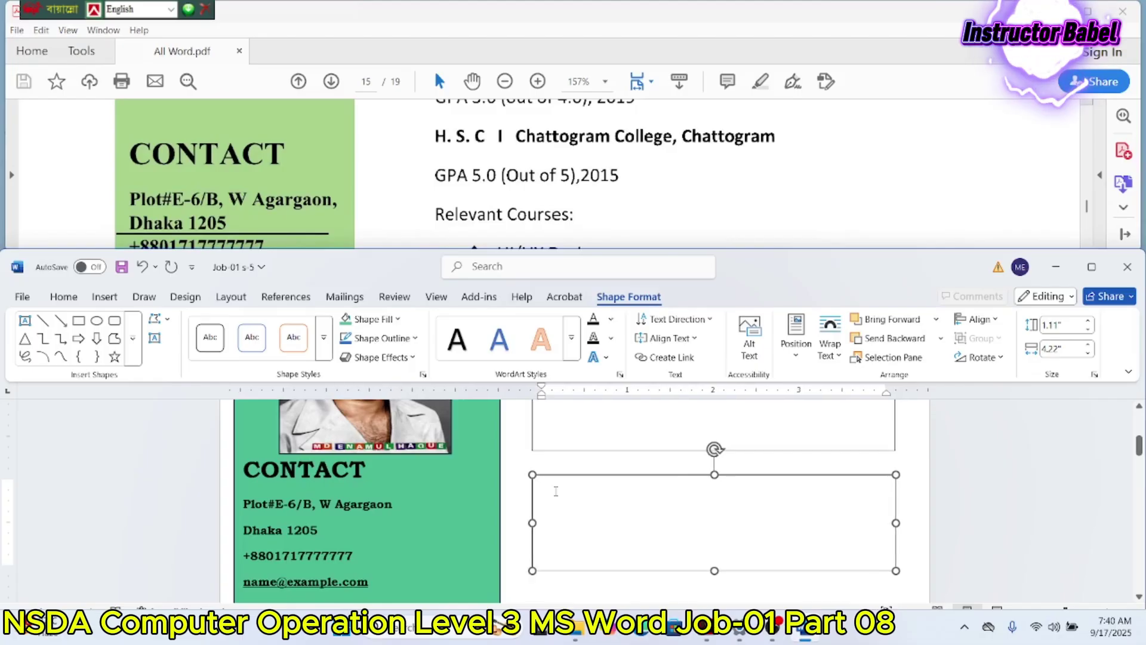
pyautogui.scroll(3, 558, 489)
# Step: Type the candidate's full name in capitals into the upper text box, fixing typos along the way
pyautogui.click(577, 487)
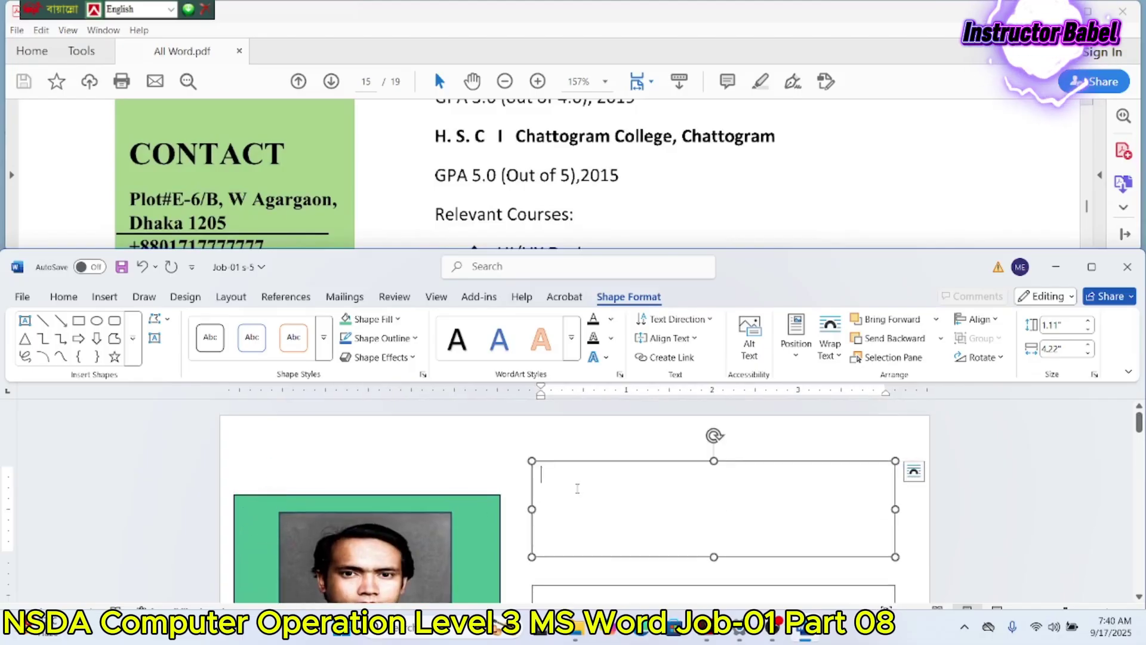
pyautogui.scroll(5, 553, 210)
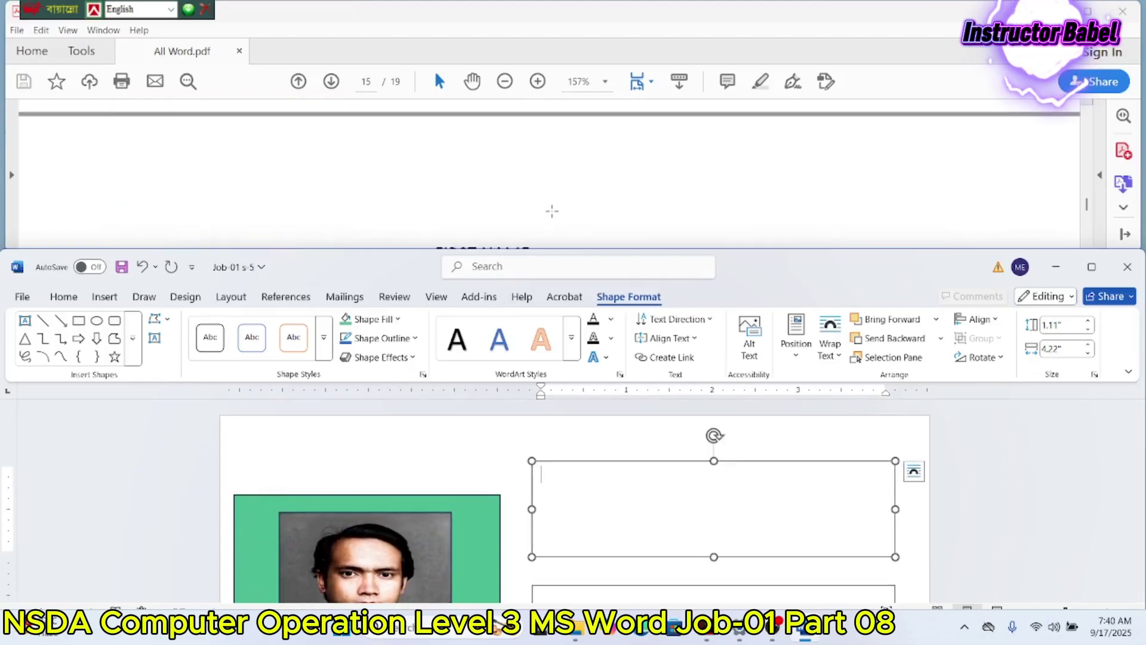
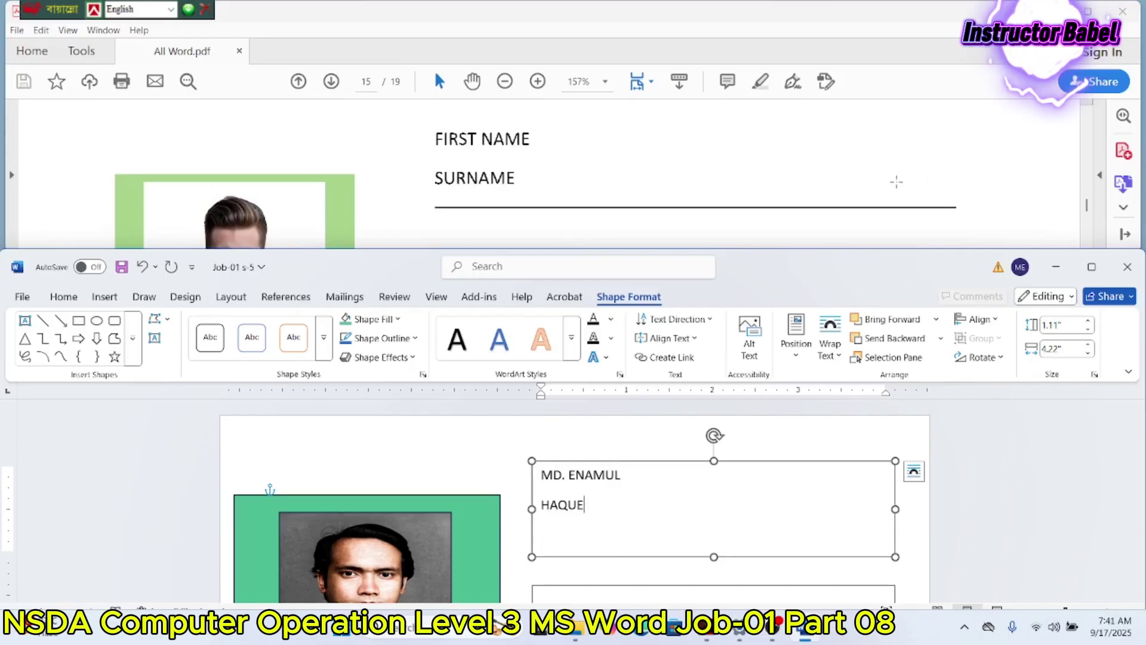
pyautogui.scroll(-1, 594, 197)
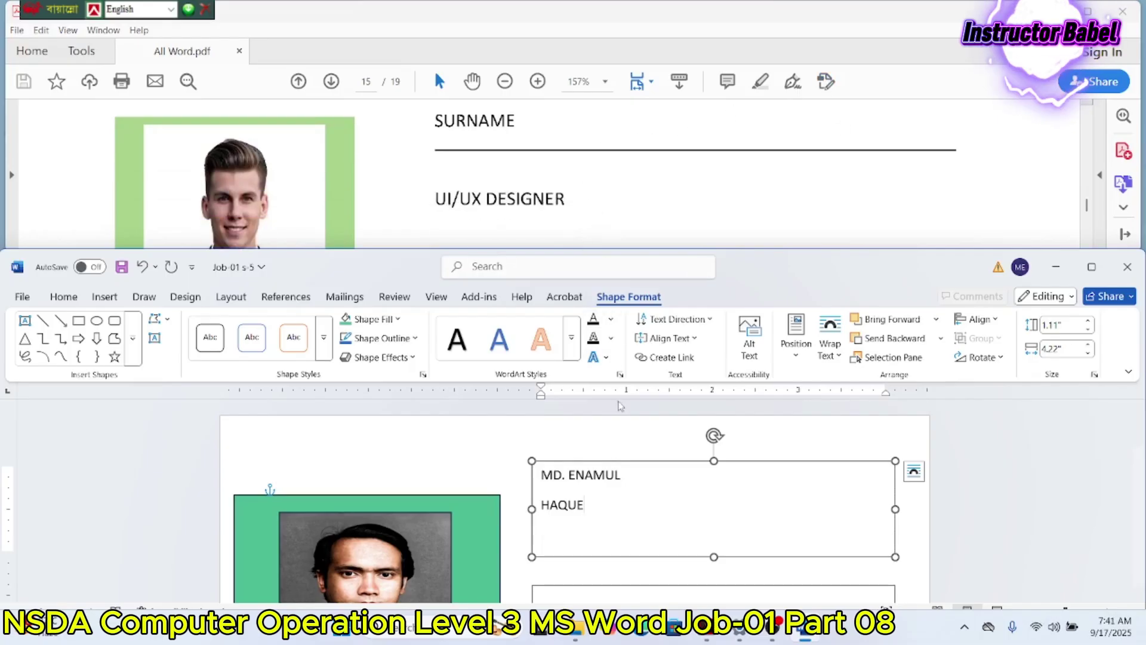
pyautogui.scroll(-2, 621, 406)
pyautogui.scroll(-1, 595, 200)
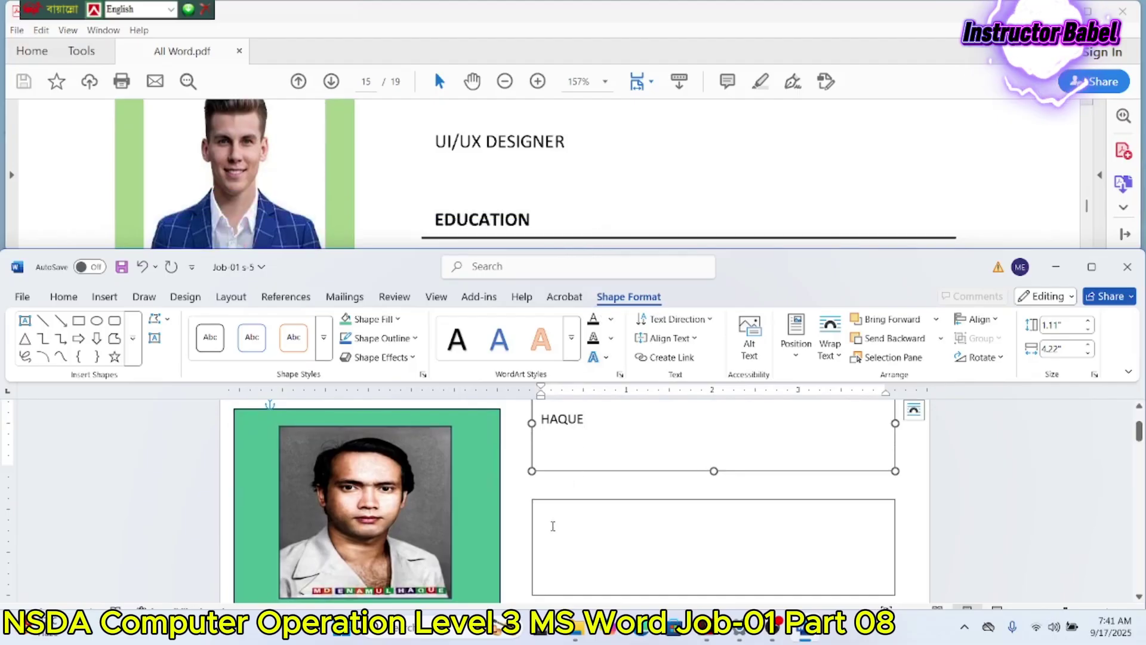
# Step: Enter UI/UX DESIGNER in the second text box and begin the box below with 'E', then switch to File Explorer
pyautogui.click(553, 526)
pyautogui.write('U')
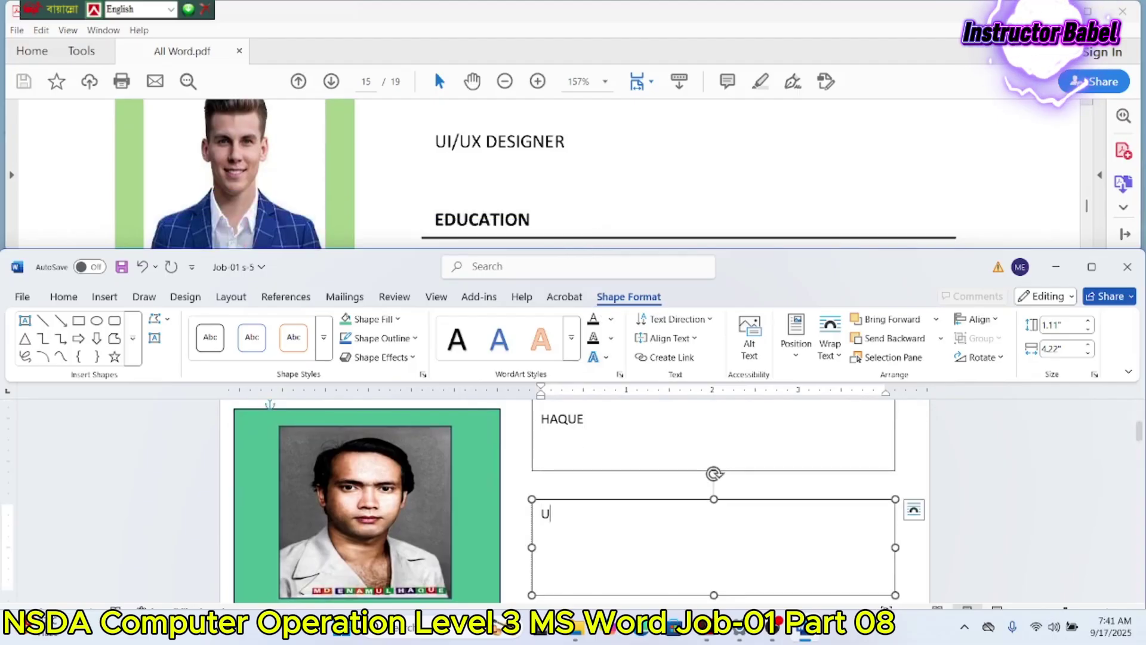
pyautogui.write('I/UX DESIG')
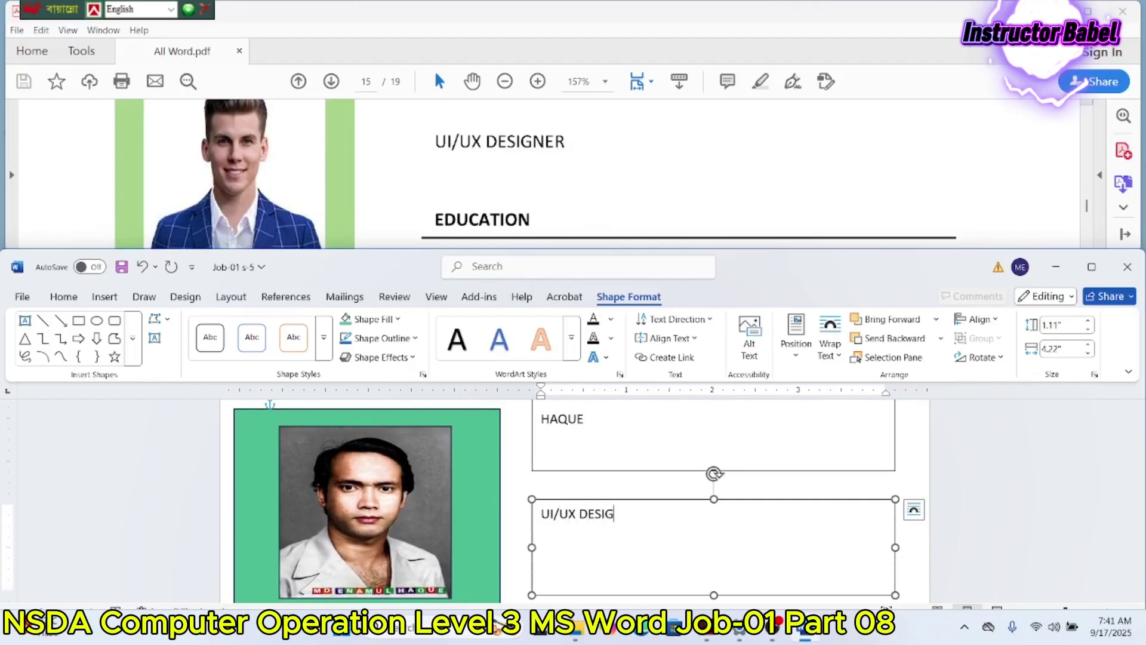
pyautogui.write('NER')
pyautogui.scroll(-3, 584, 226)
pyautogui.scroll(-3, 598, 494)
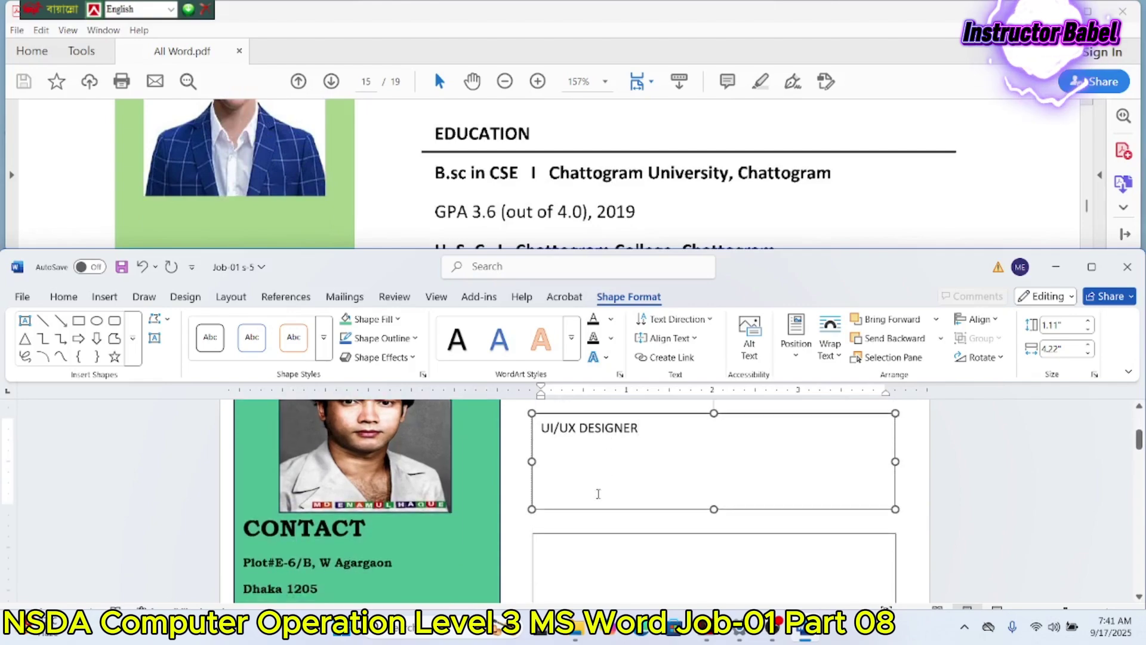
pyautogui.click(562, 545)
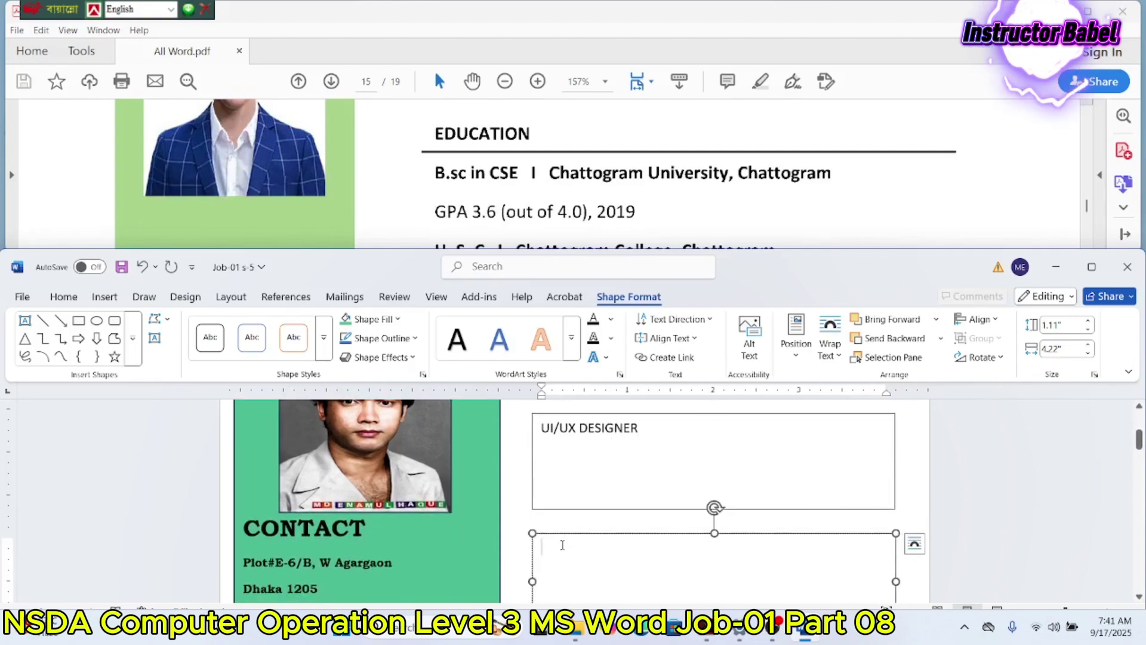
pyautogui.write('E')
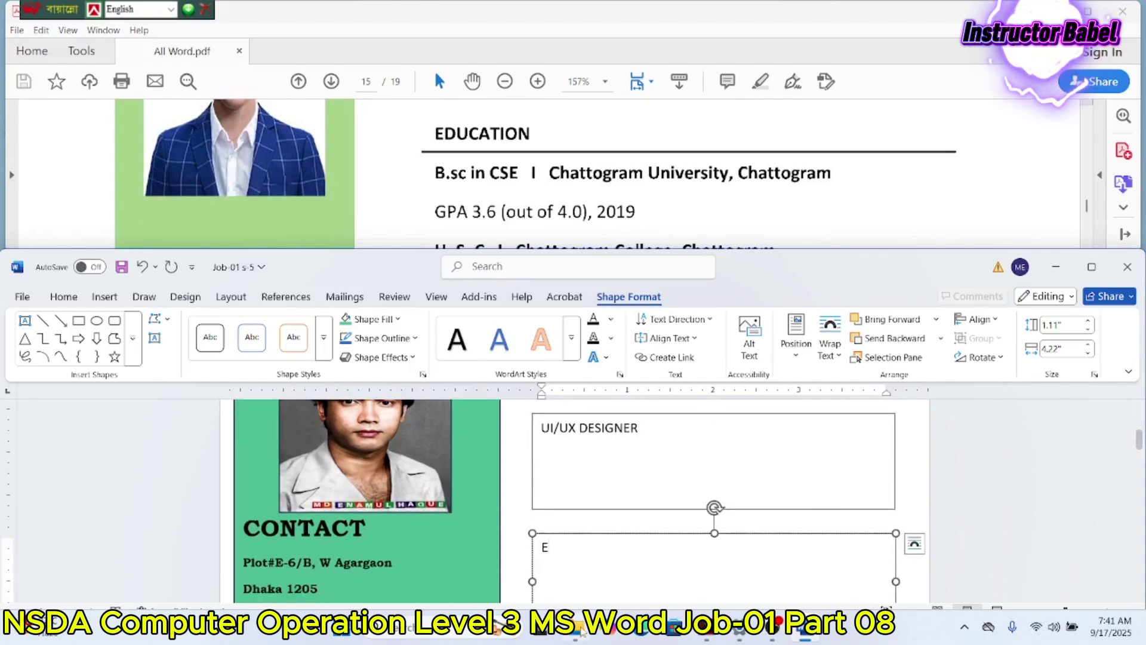
pyautogui.click(576, 632)
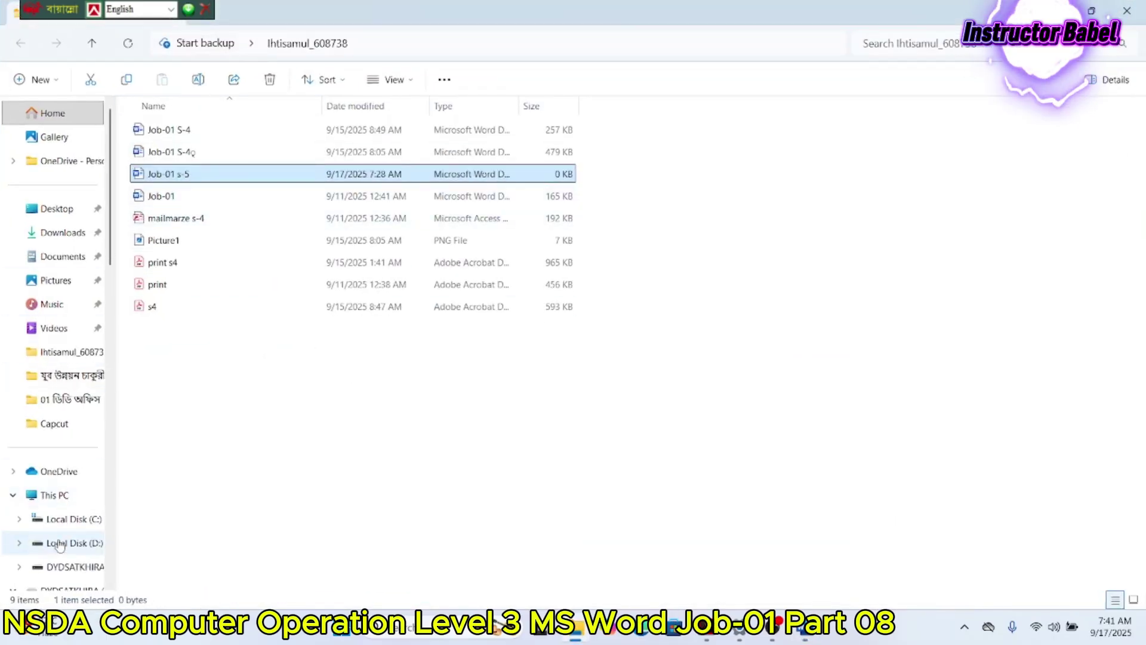
# Step: Open All Word from DYDSATKHIRA (E:) > NSDA Level Course > 03 Computer > MS WORD in Microsoft Edge
pyautogui.click(72, 567)
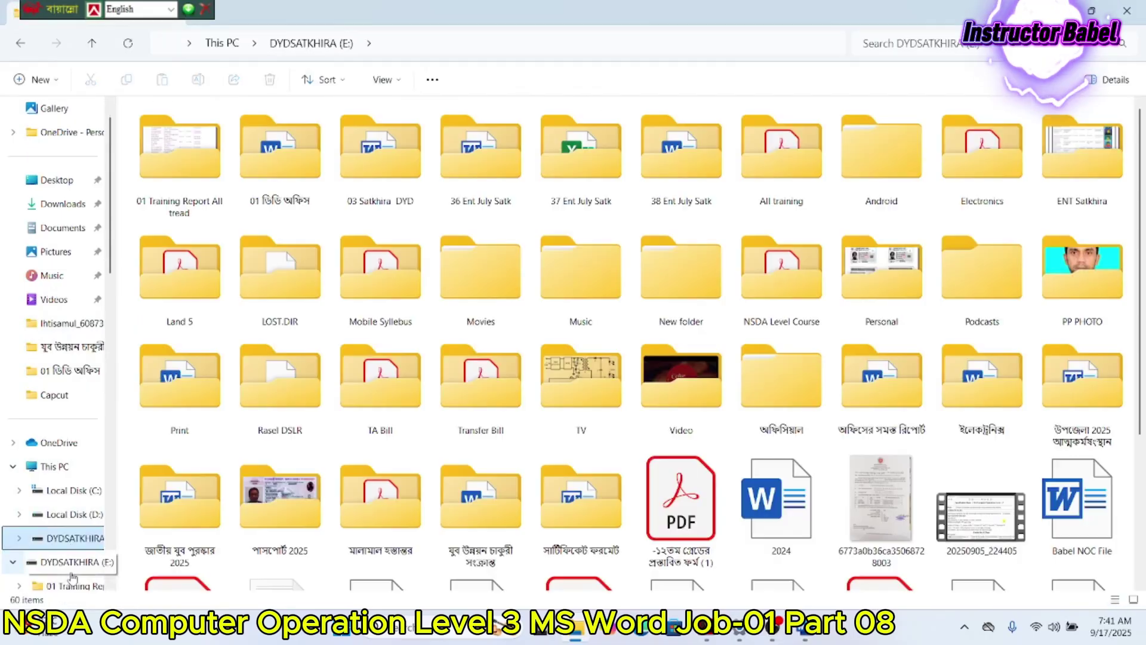
pyautogui.doubleClick(755, 282)
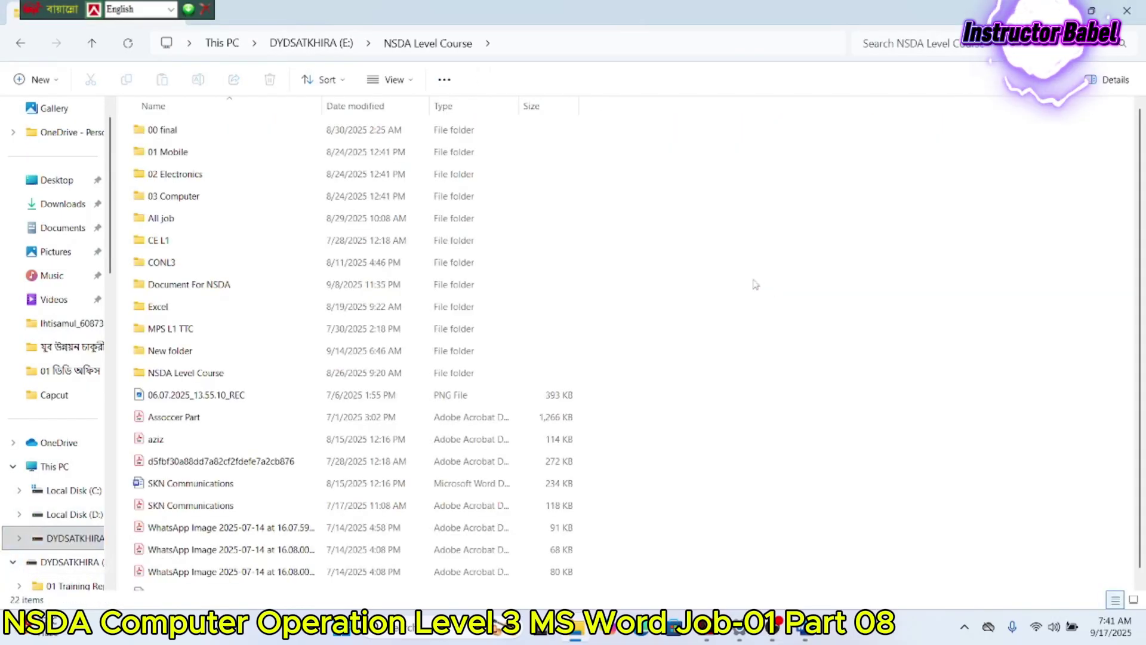
pyautogui.doubleClick(179, 199)
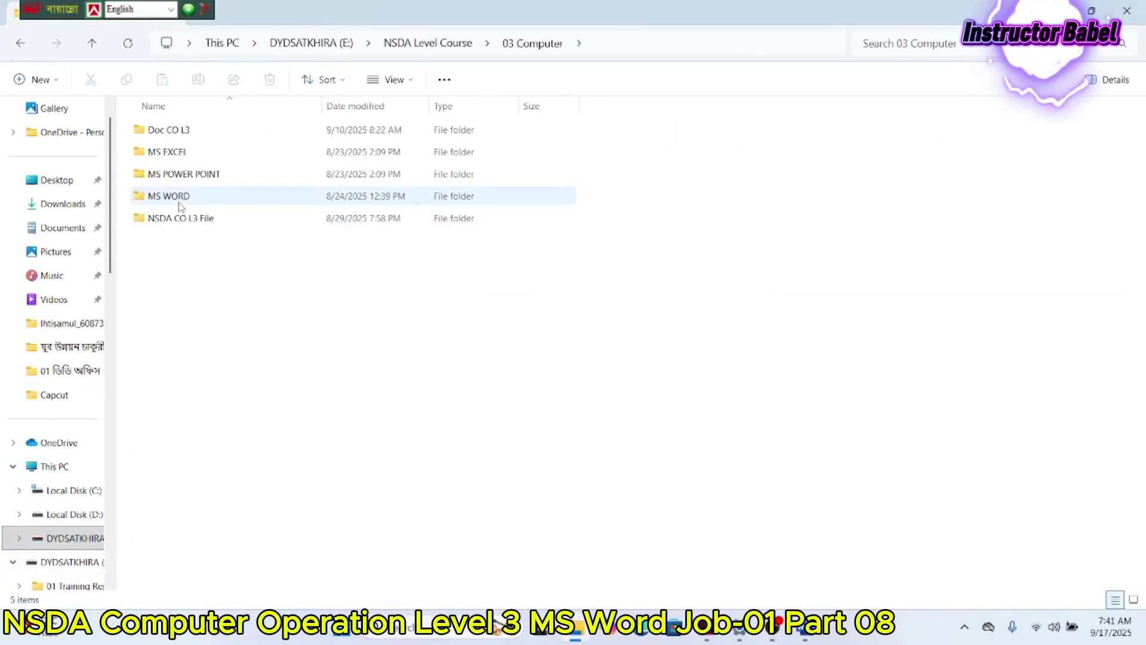
pyautogui.doubleClick(179, 200)
pyautogui.rightClick(352, 213)
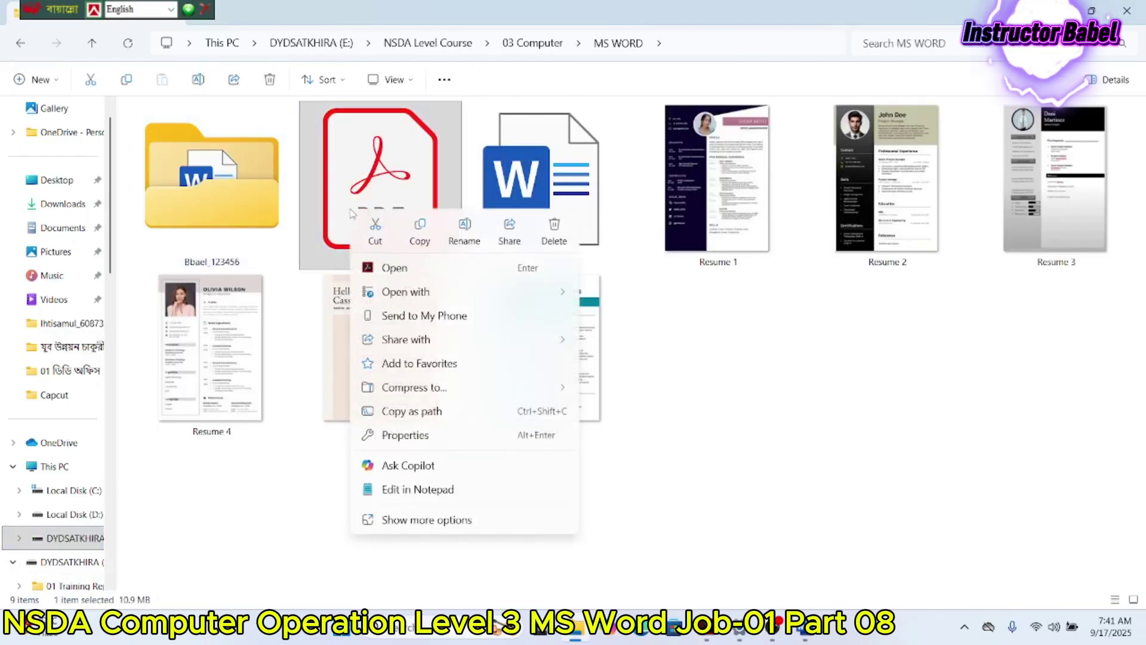
pyautogui.moveTo(420, 294)
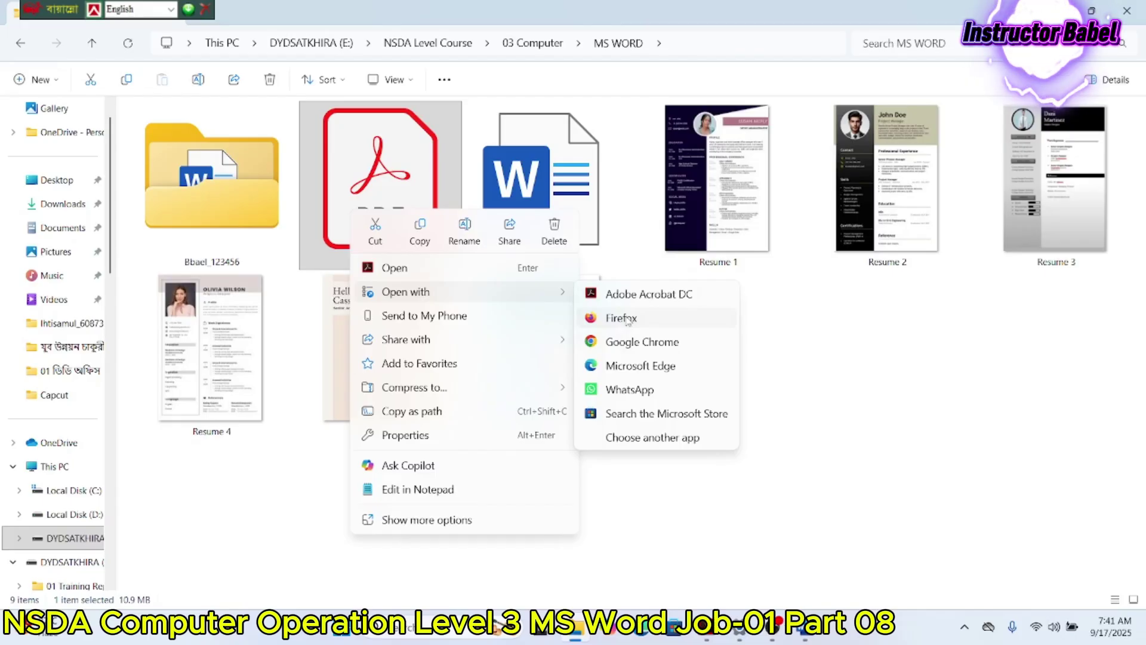
pyautogui.click(626, 367)
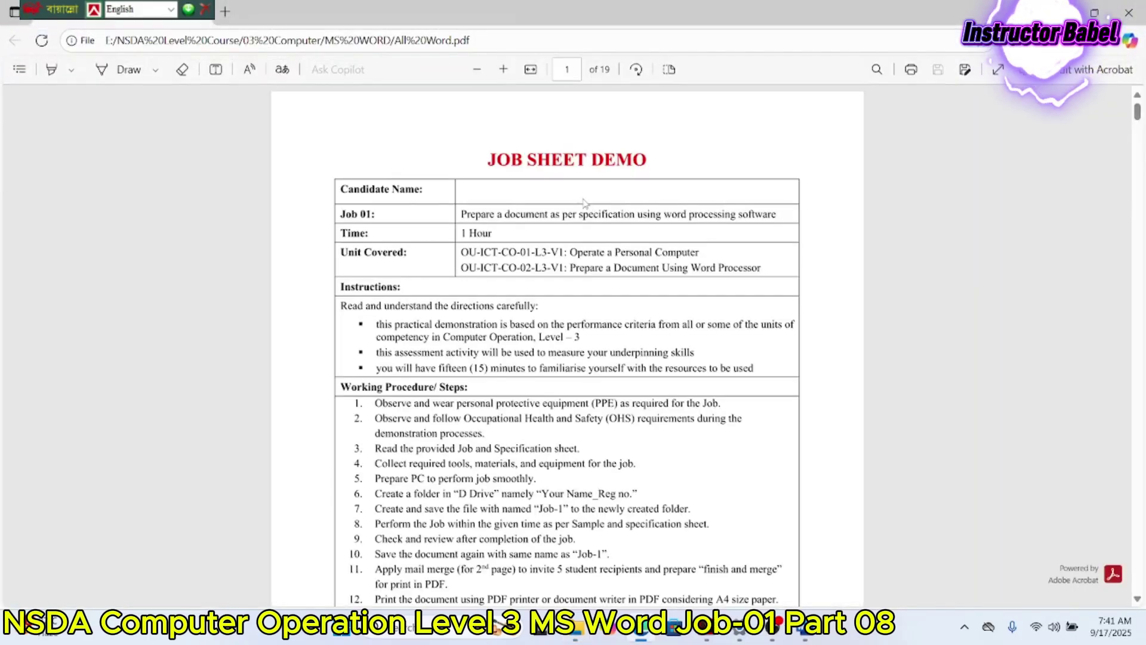
# Step: Jump to page 14 of the PDF and scroll on to the page 15 sample CV
pyautogui.click(566, 71)
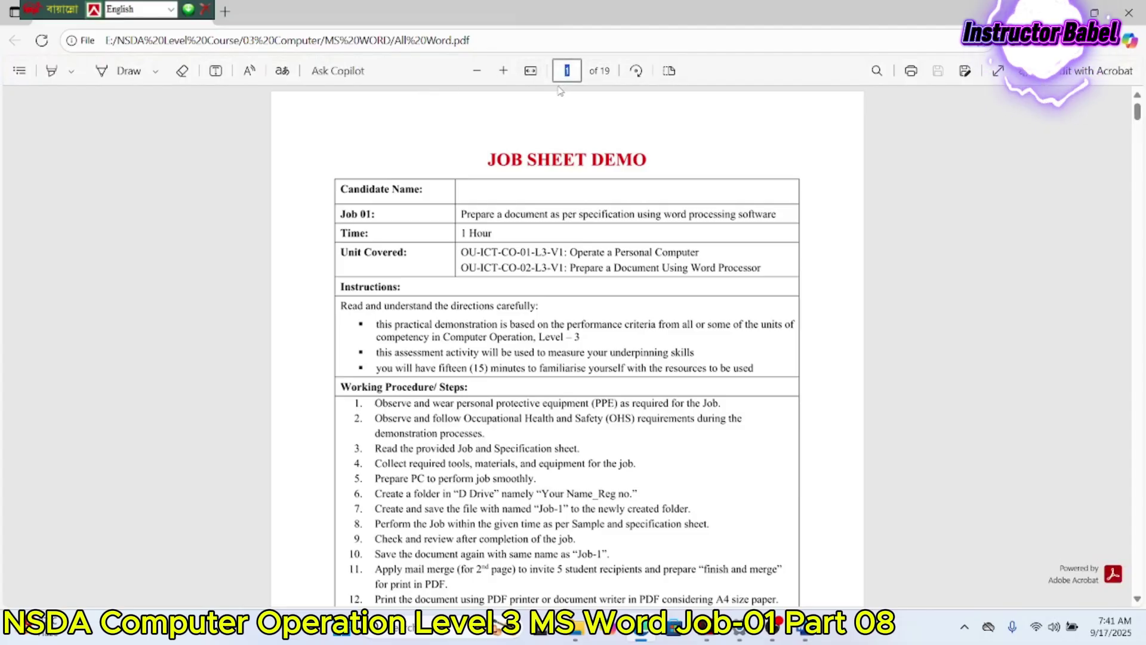
pyautogui.write('14')
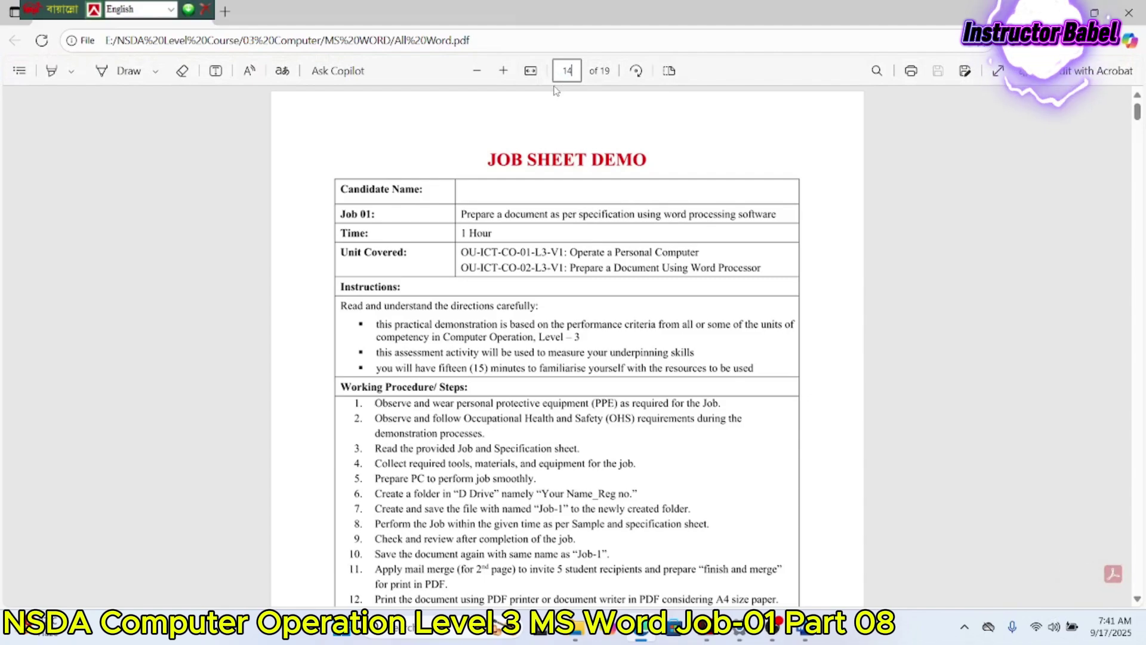
pyautogui.press('Return')
pyautogui.scroll(-15, 530, 239)
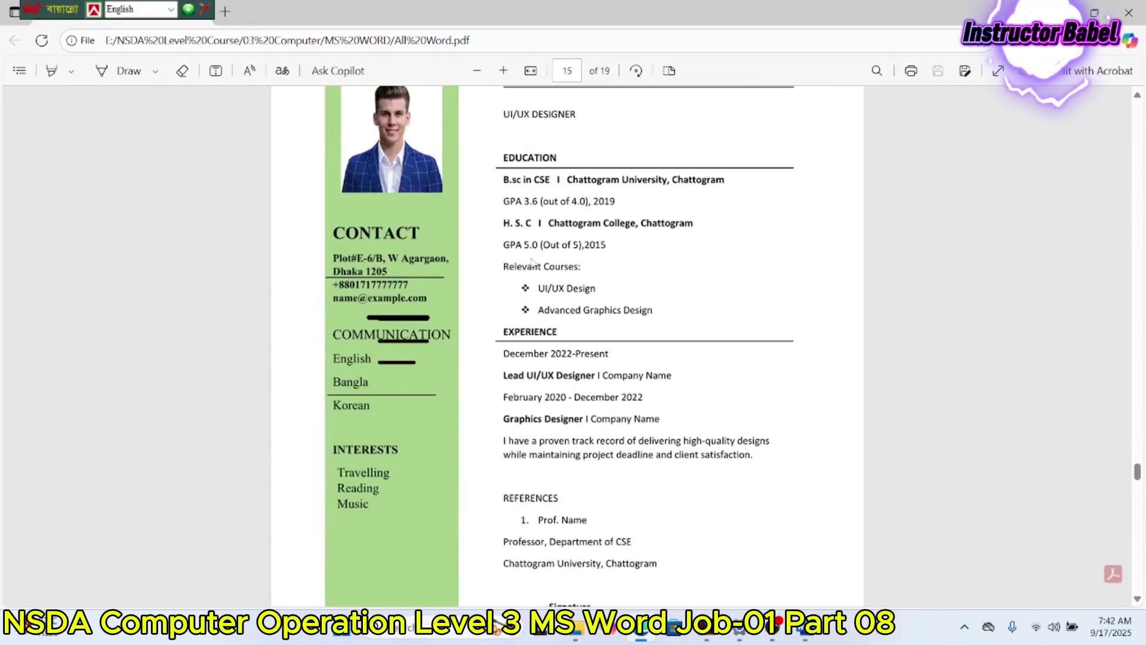
# Step: Try the Add text tool beside EXPERIENCE and Chattogram University, discarding both empty text boxes
pyautogui.click(215, 71)
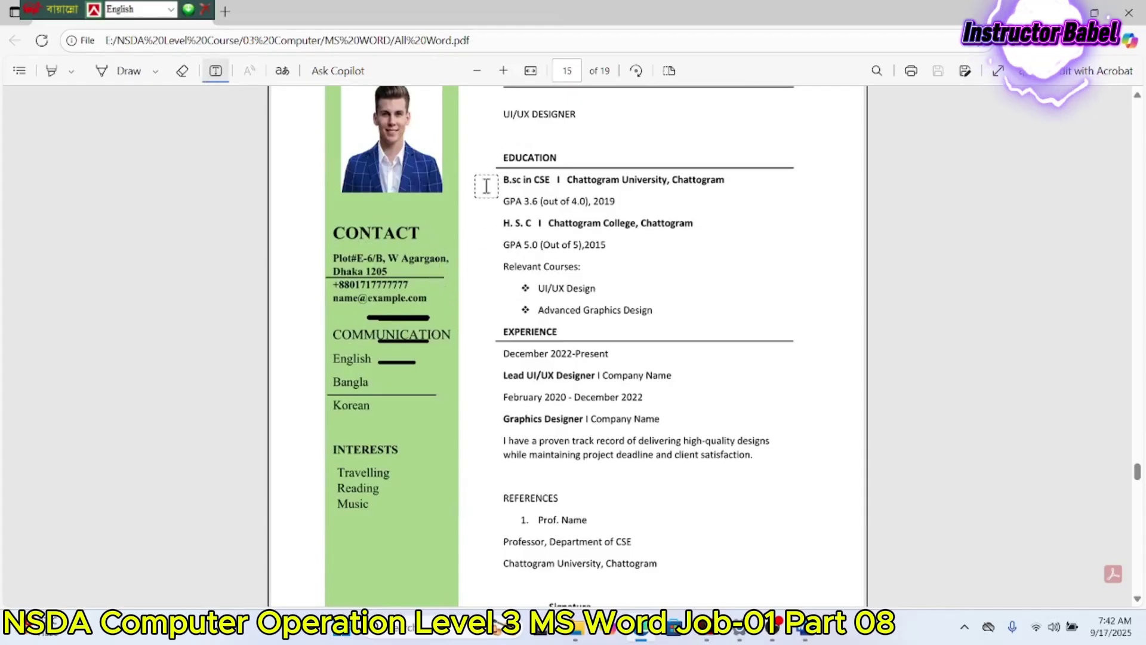
pyautogui.click(583, 328)
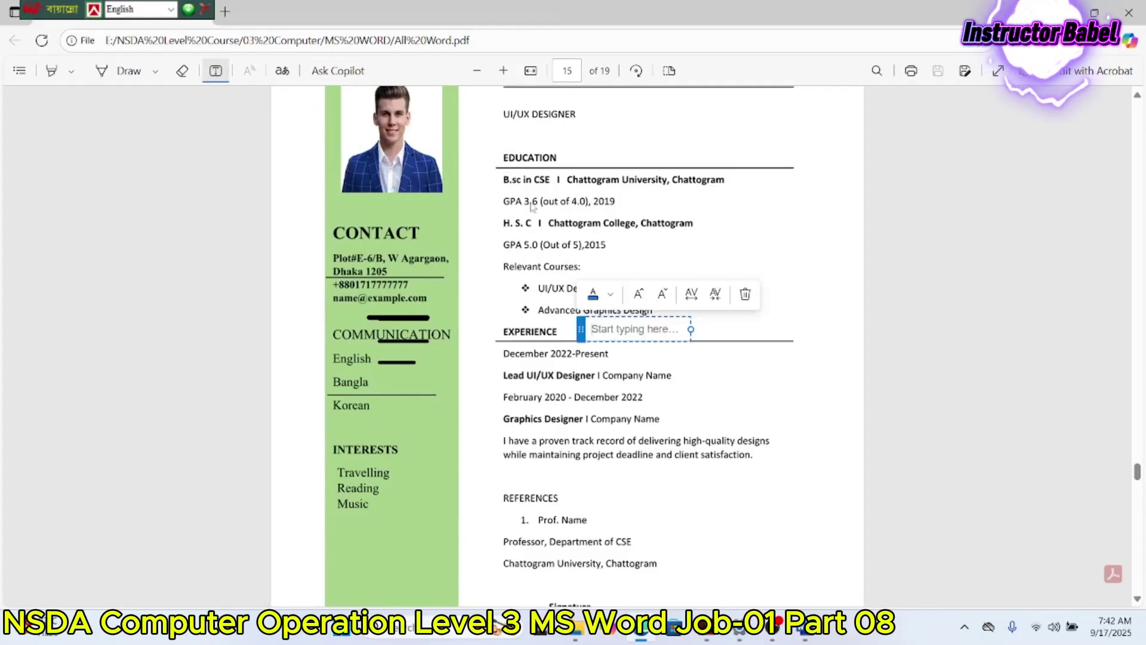
pyautogui.click(503, 153)
pyautogui.click(617, 186)
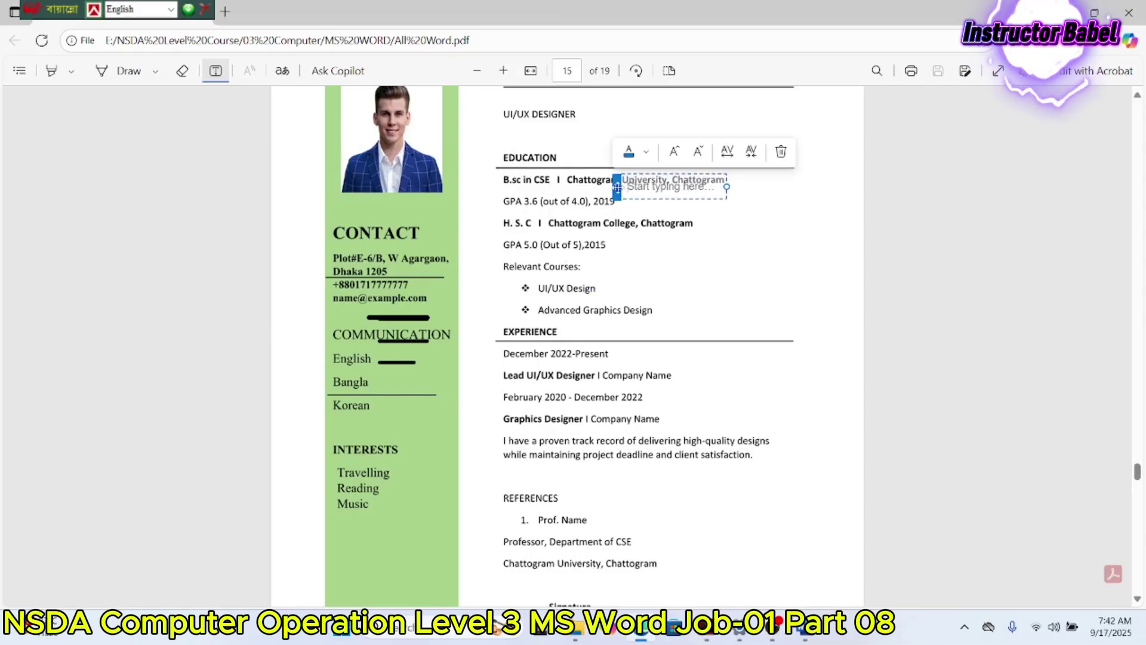
pyautogui.click(587, 185)
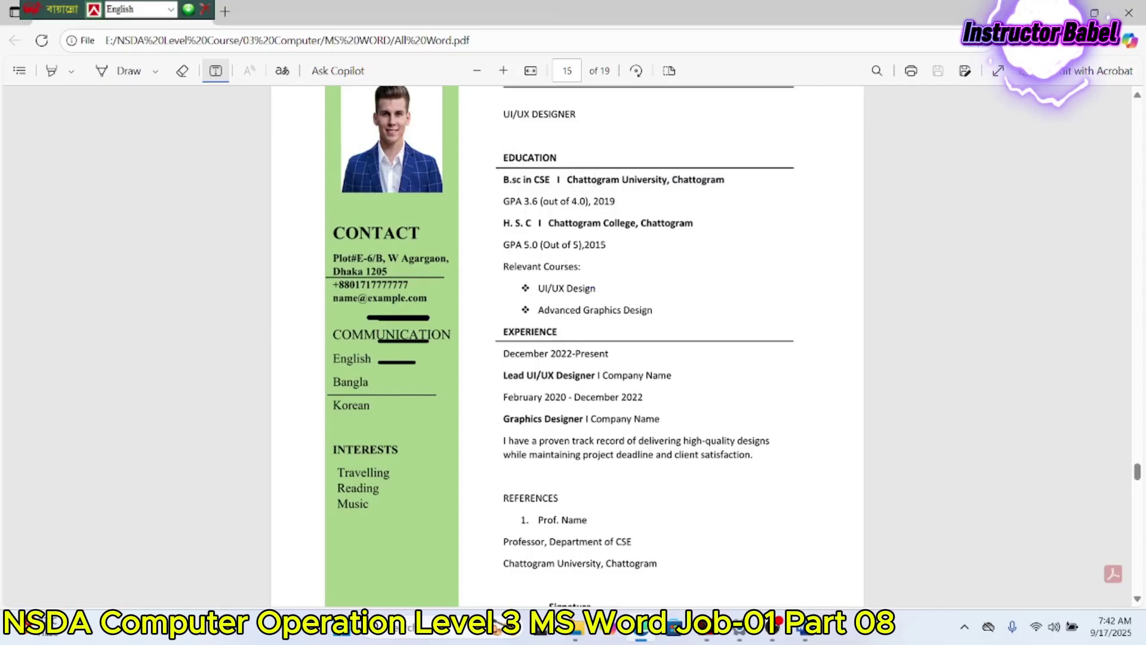
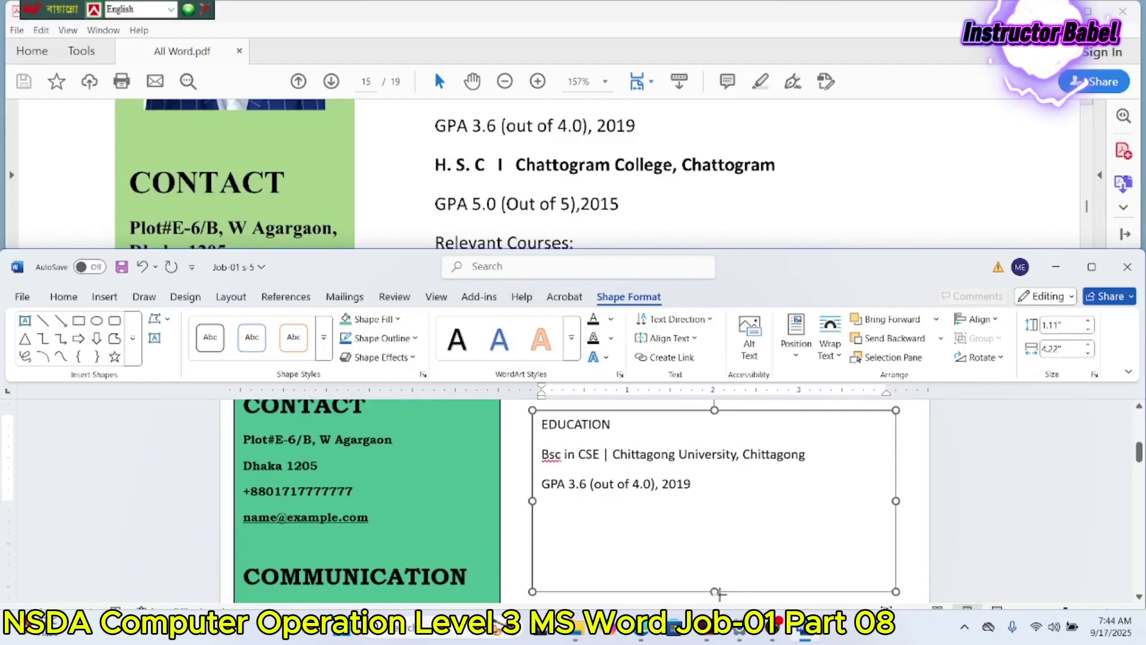
# Step: Duplicate the Bsc/GPA lines and change the copy's heading to H.S.C at Chittagong College
pyautogui.scroll(-3, 579, 205)
pyautogui.scroll(-3, 579, 205)
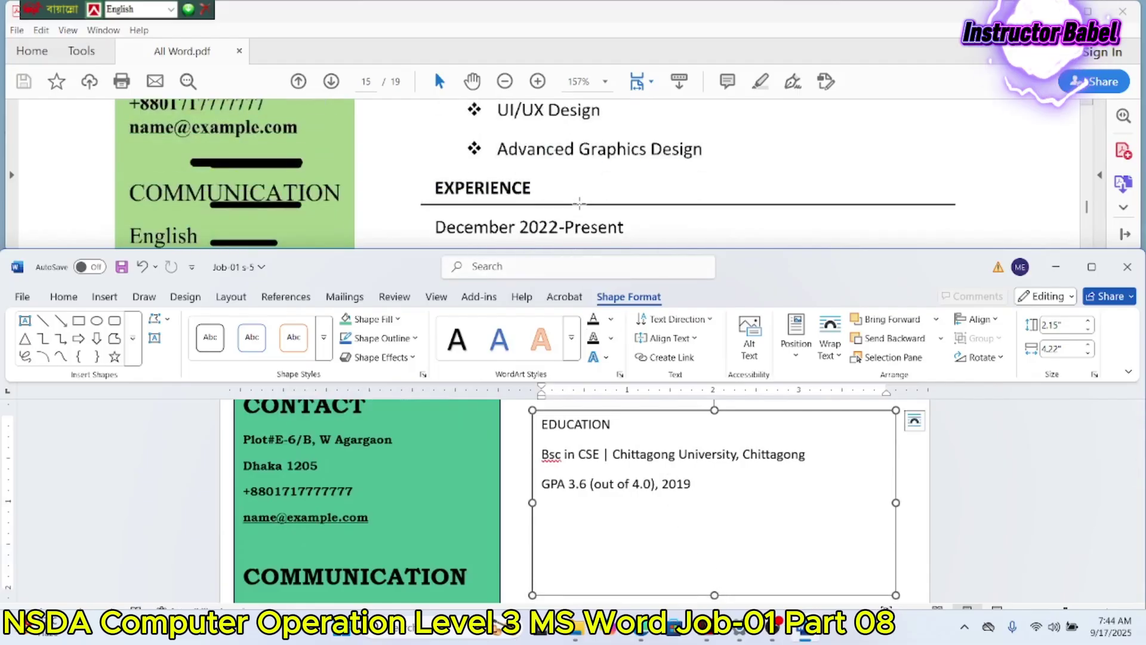
pyautogui.scroll(5, 579, 205)
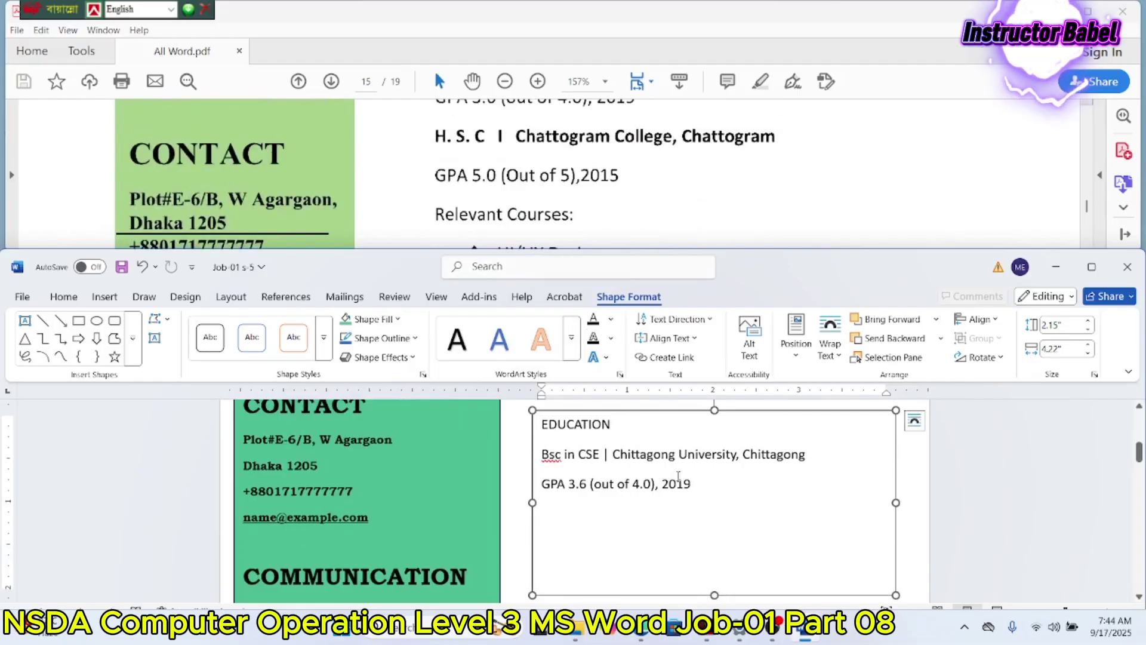
pyautogui.moveTo(696, 485); pyautogui.dragTo(541, 454)
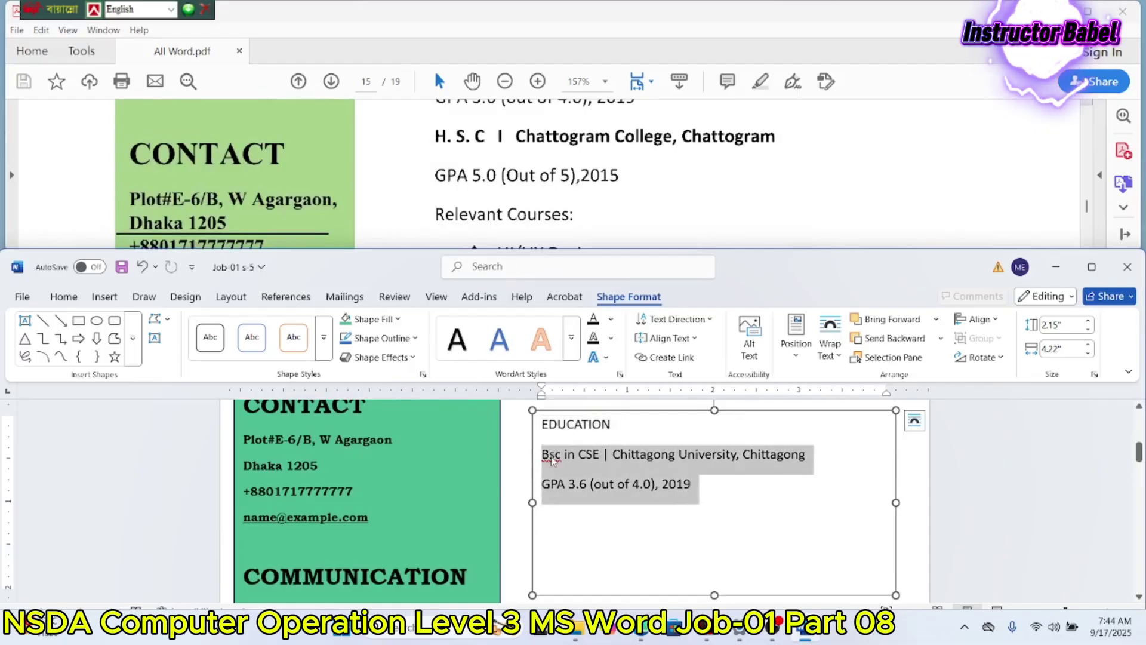
pyautogui.hotkey('ctrl', 'c')
pyautogui.click(549, 514)
pyautogui.hotkey('ctrl', 'v')
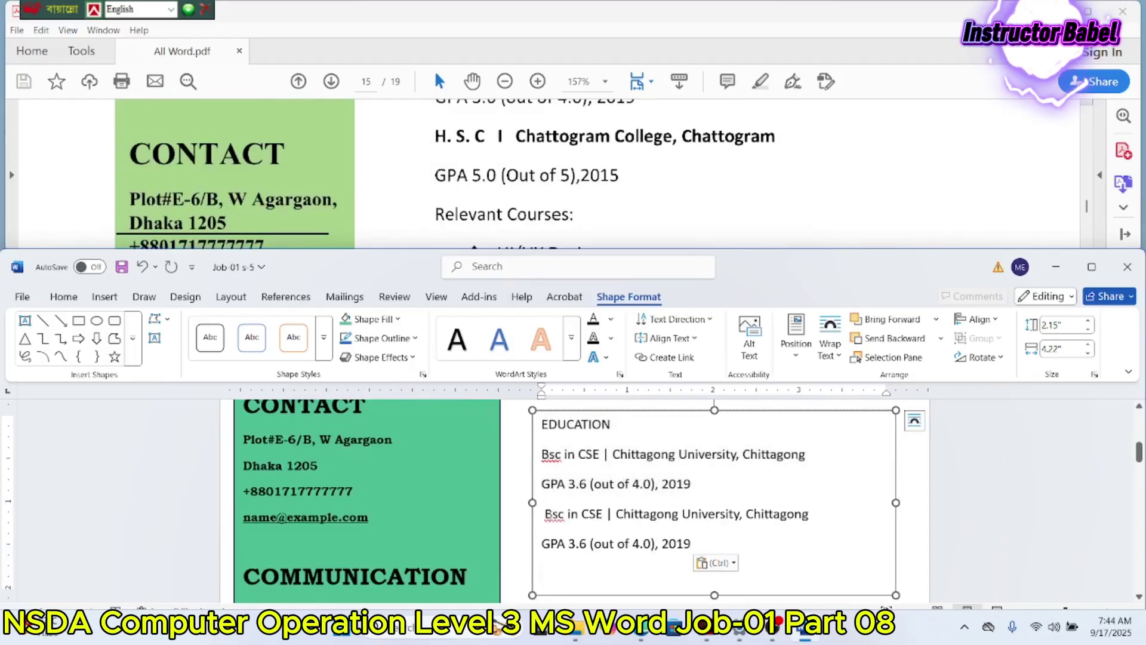
pyautogui.moveTo(606, 514); pyautogui.dragTo(544, 513)
pyautogui.write('H')
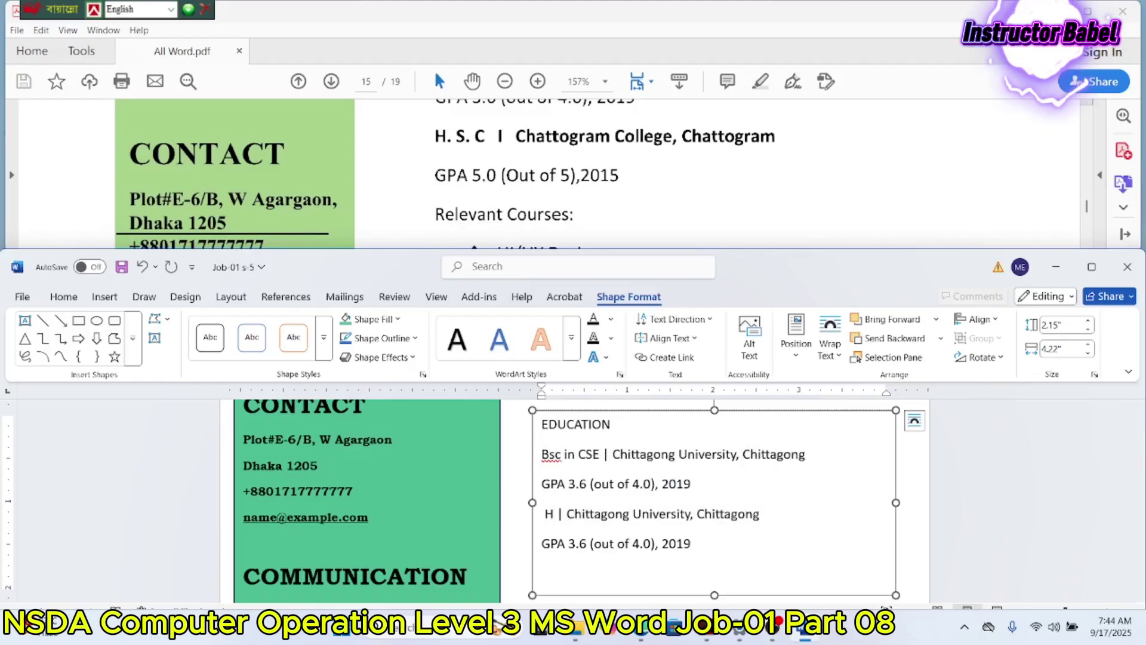
pyautogui.write('.S.')
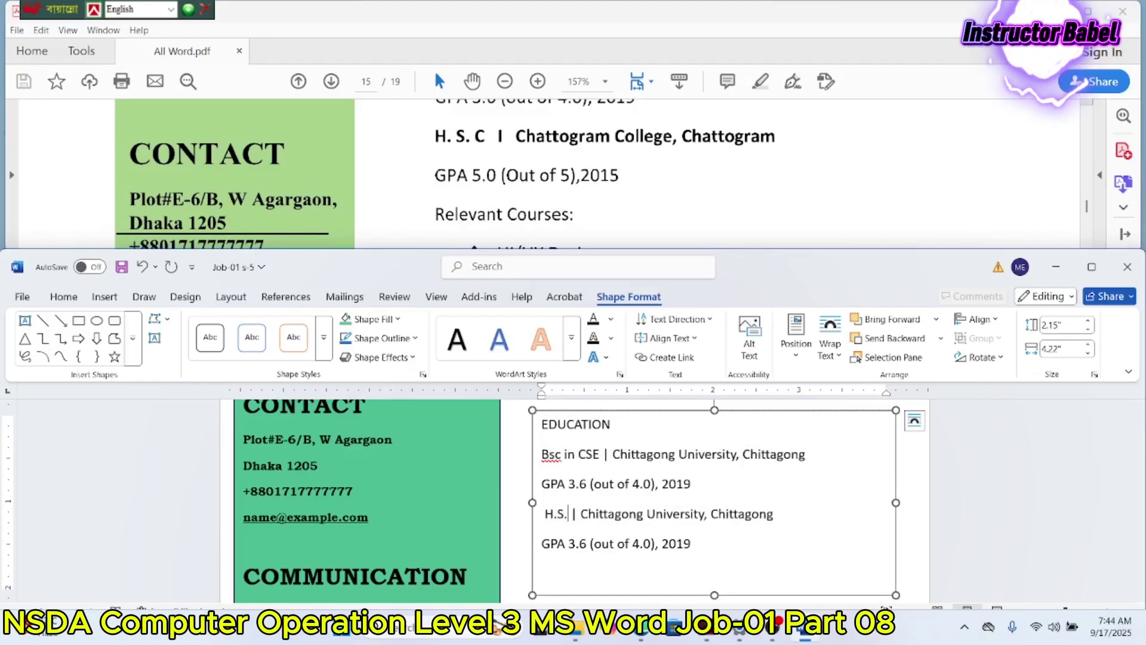
pyautogui.write('.C')
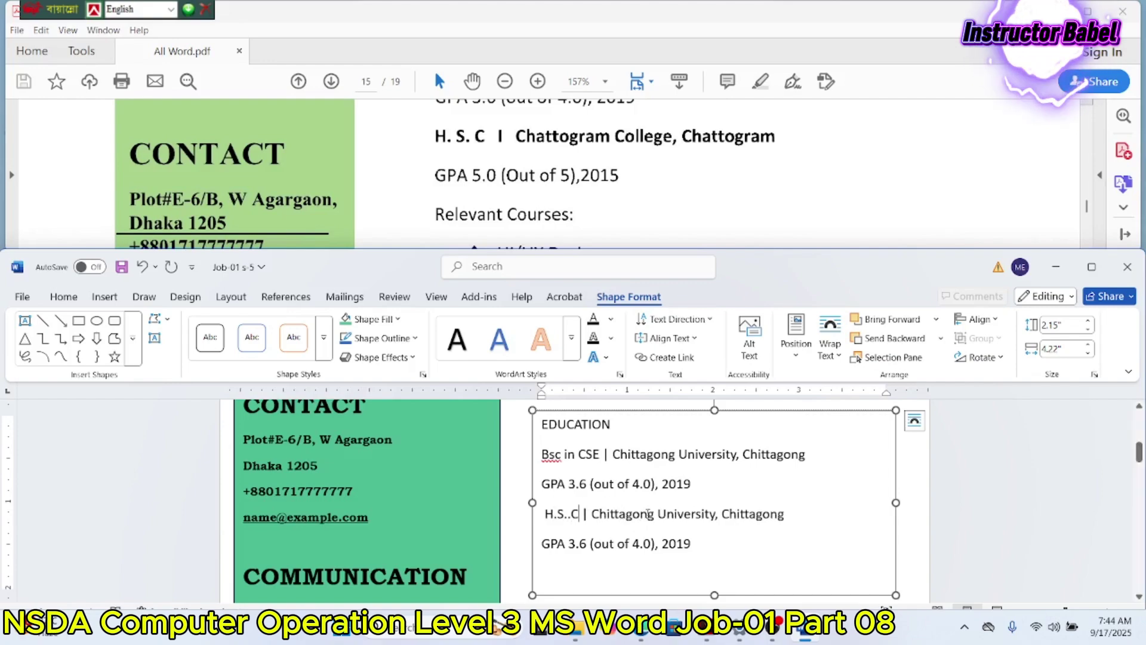
pyautogui.moveTo(658, 513); pyautogui.dragTo(695, 515)
pyautogui.write('Coll')
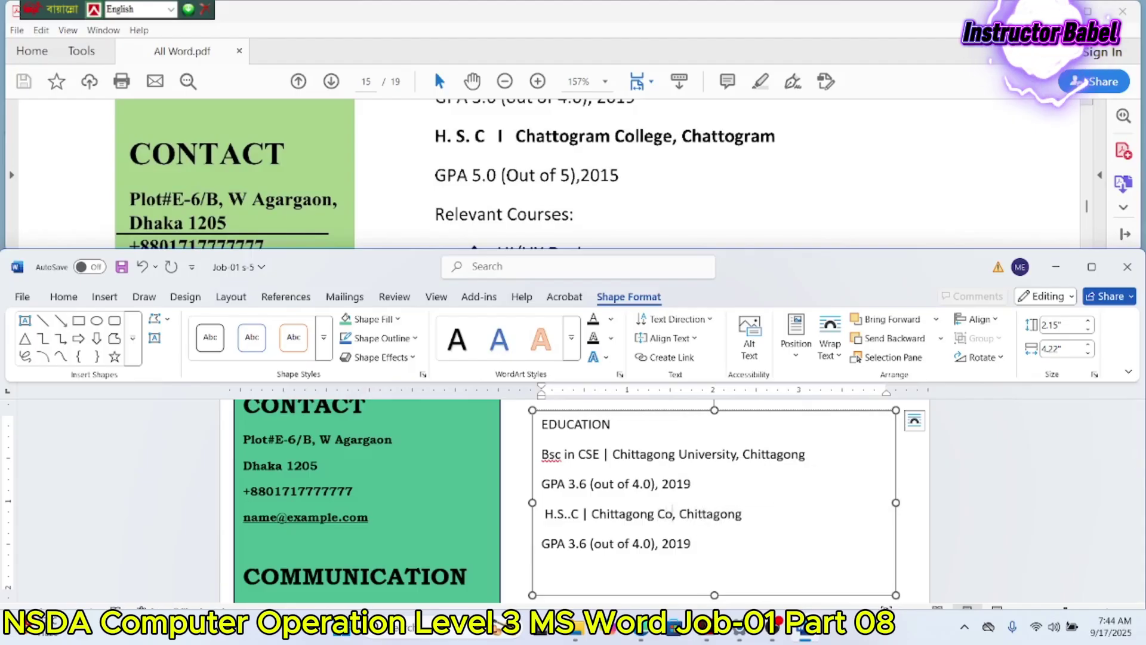
pyautogui.write('ege')
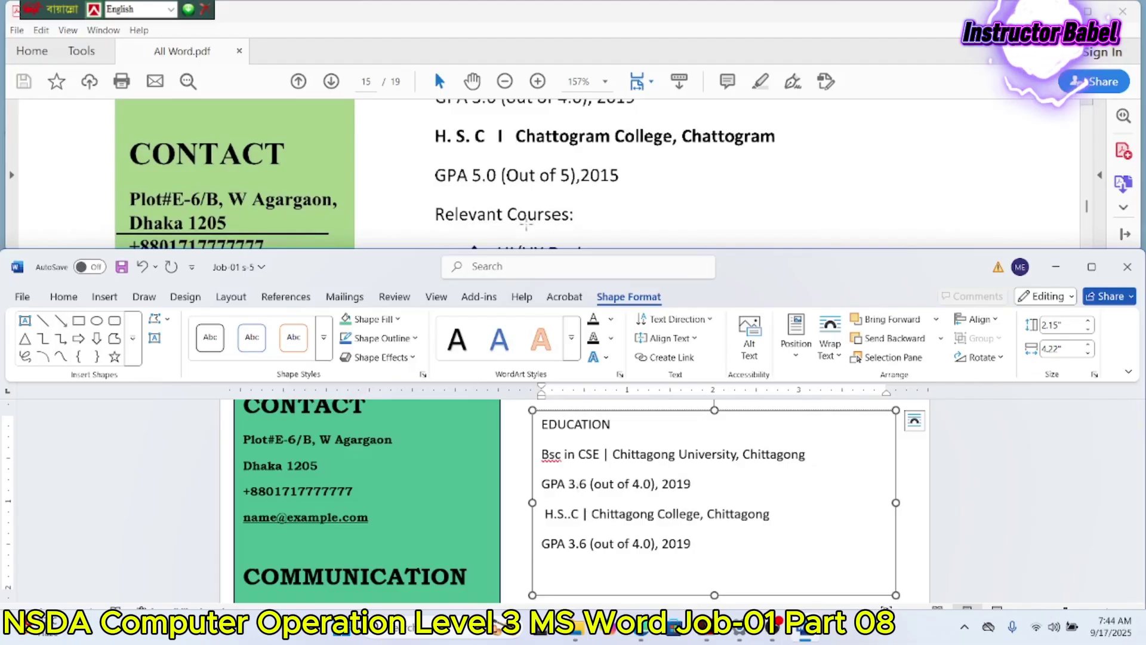
# Step: Change the copied GPA line to read GPA 5.0 (out of 5.0), 2015
pyautogui.scroll(-1, 530, 190)
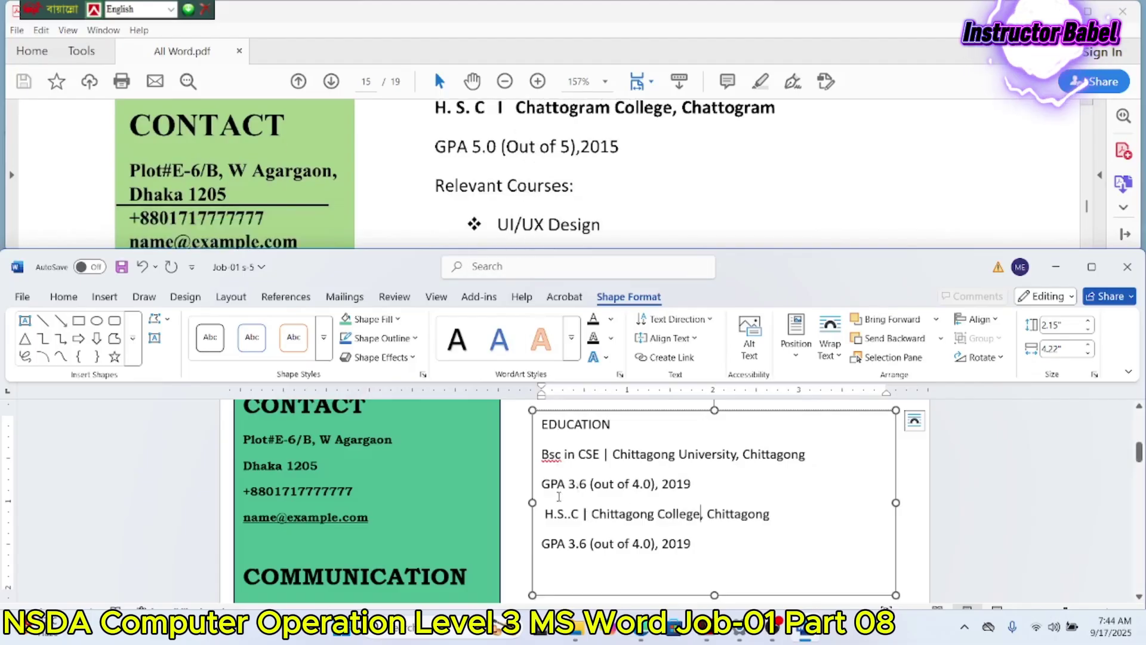
pyautogui.moveTo(589, 546); pyautogui.dragTo(569, 546)
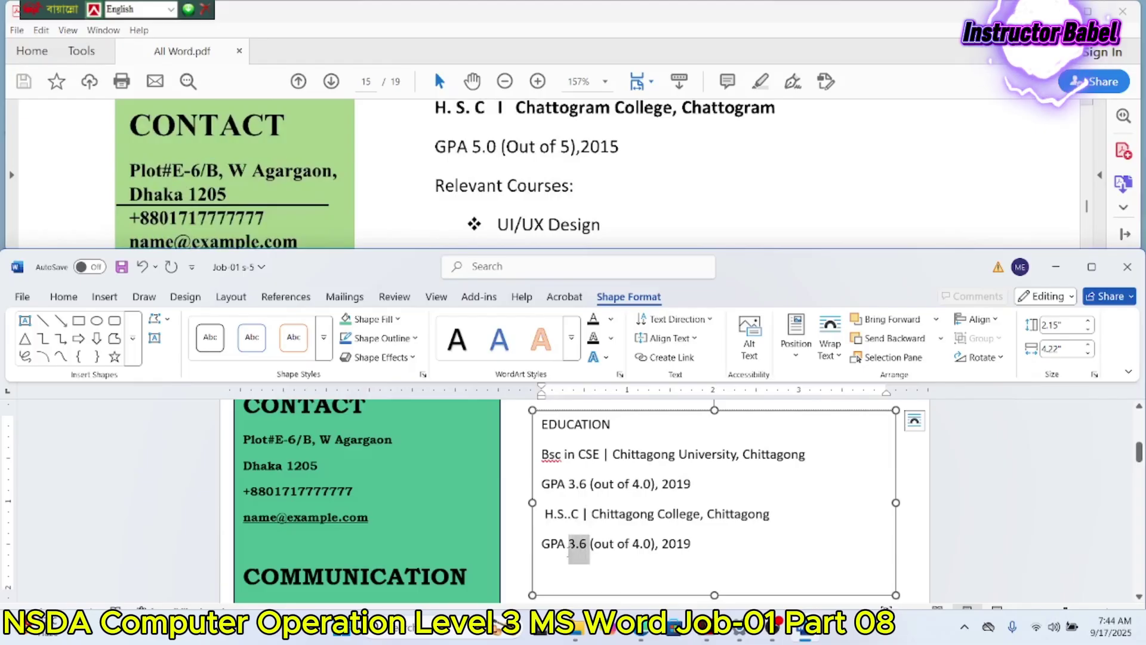
pyautogui.write('5.0')
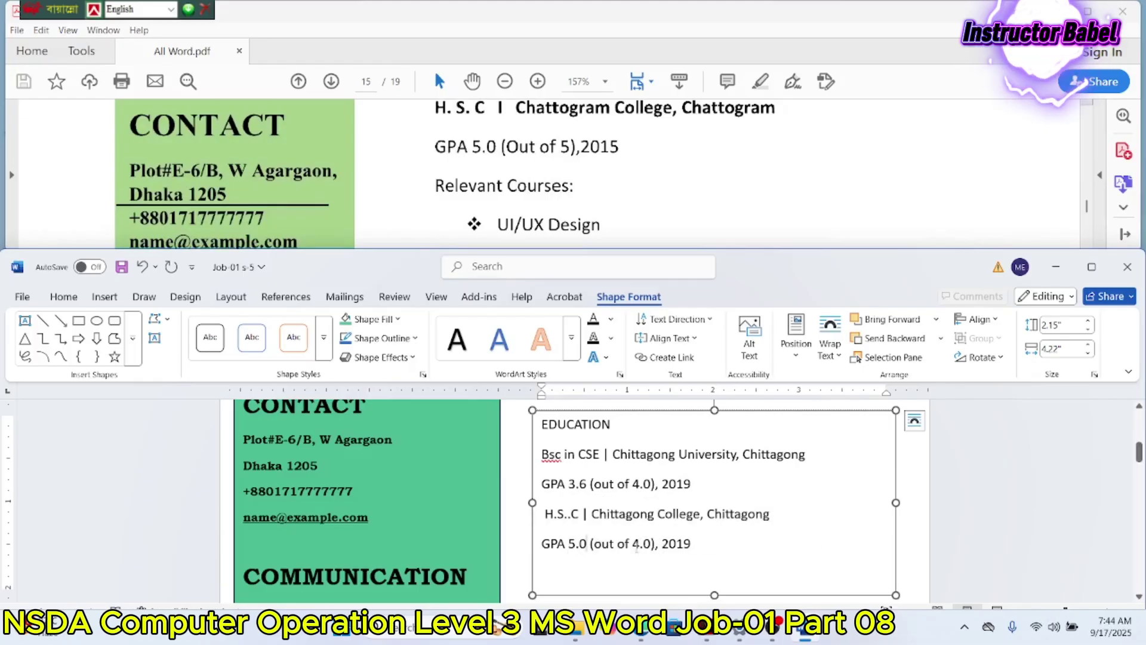
pyautogui.moveTo(637, 543); pyautogui.dragTo(632, 544)
pyautogui.write('5')
pyautogui.press('BackSpace')
pyautogui.write('5')
pyautogui.scroll(-1, 575, 452)
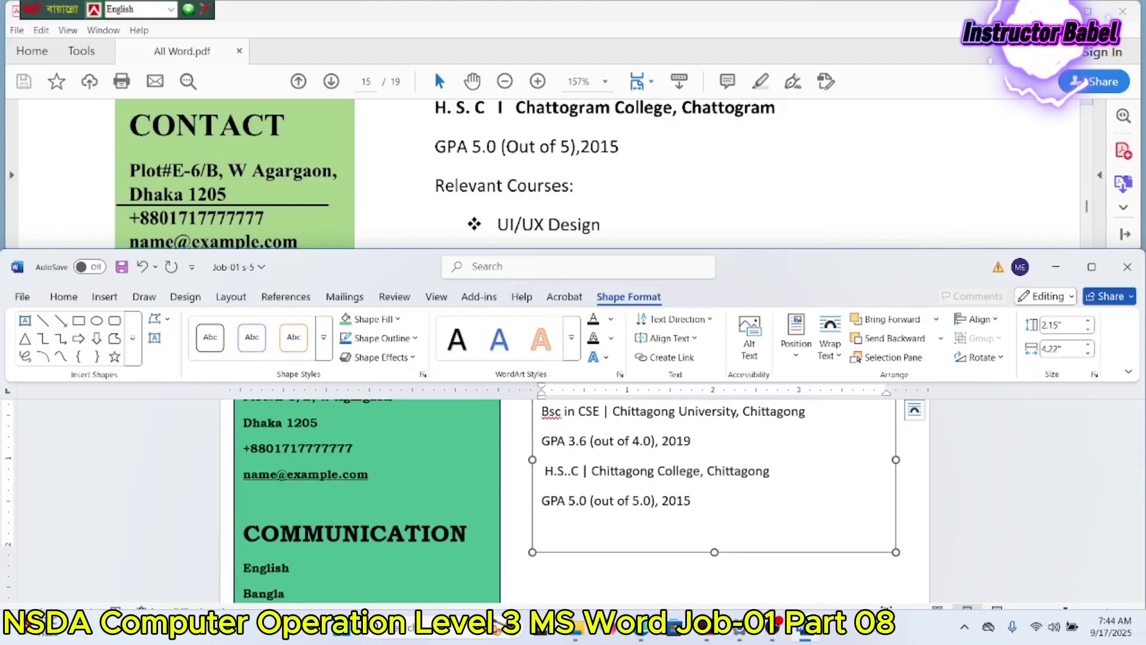
# Step: Type the Relevant Courses heading and make the education text box taller
pyautogui.write('Relevant Courses')
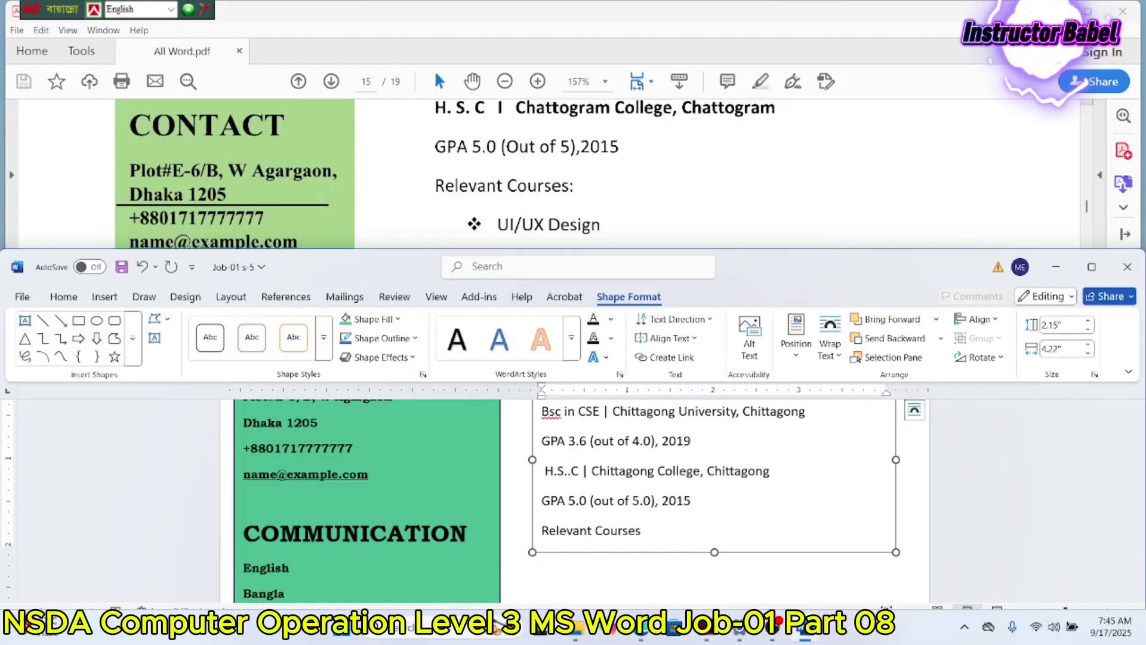
pyautogui.scroll(-3, 573, 174)
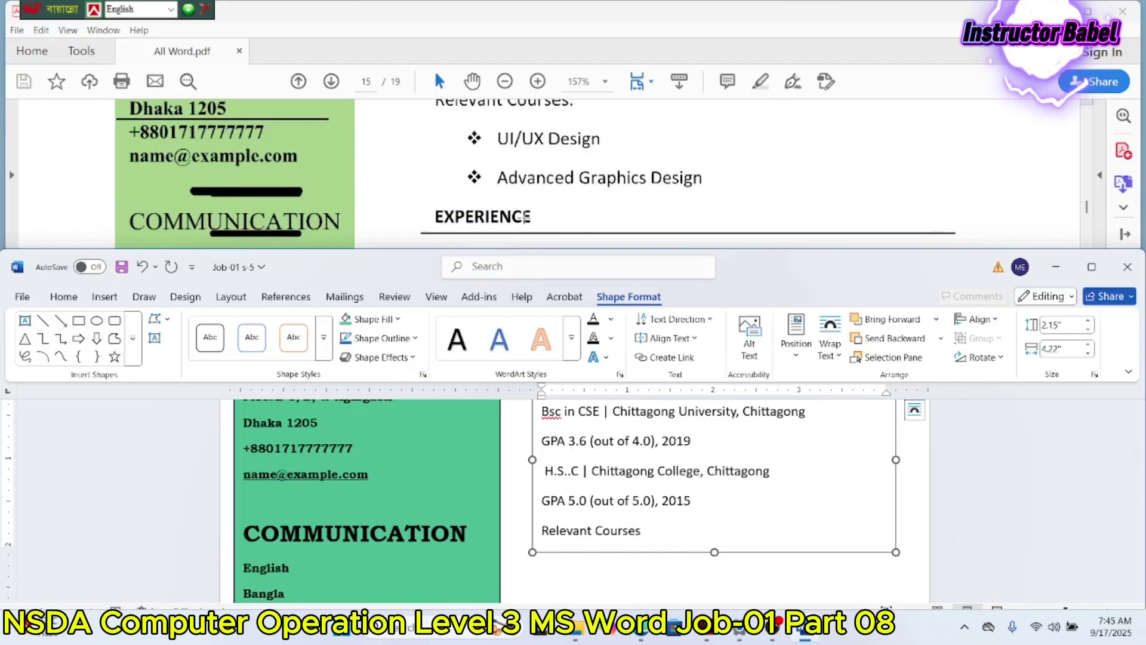
pyautogui.moveTo(714, 552); pyautogui.dragTo(719, 587)
pyautogui.click(656, 497)
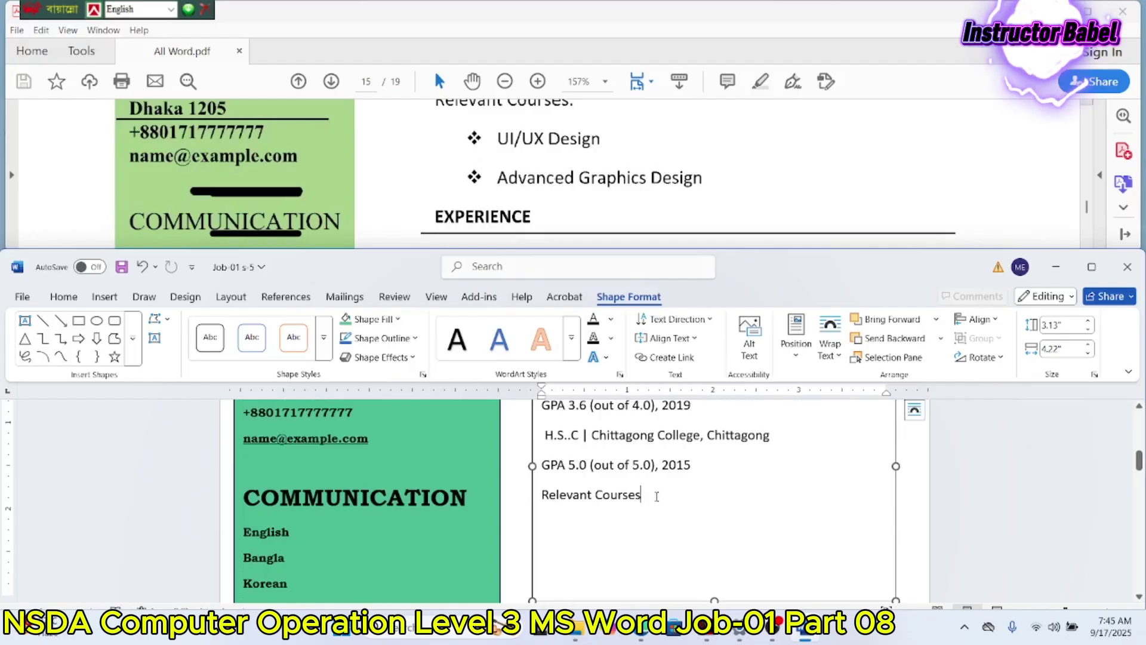
pyautogui.press('Return')
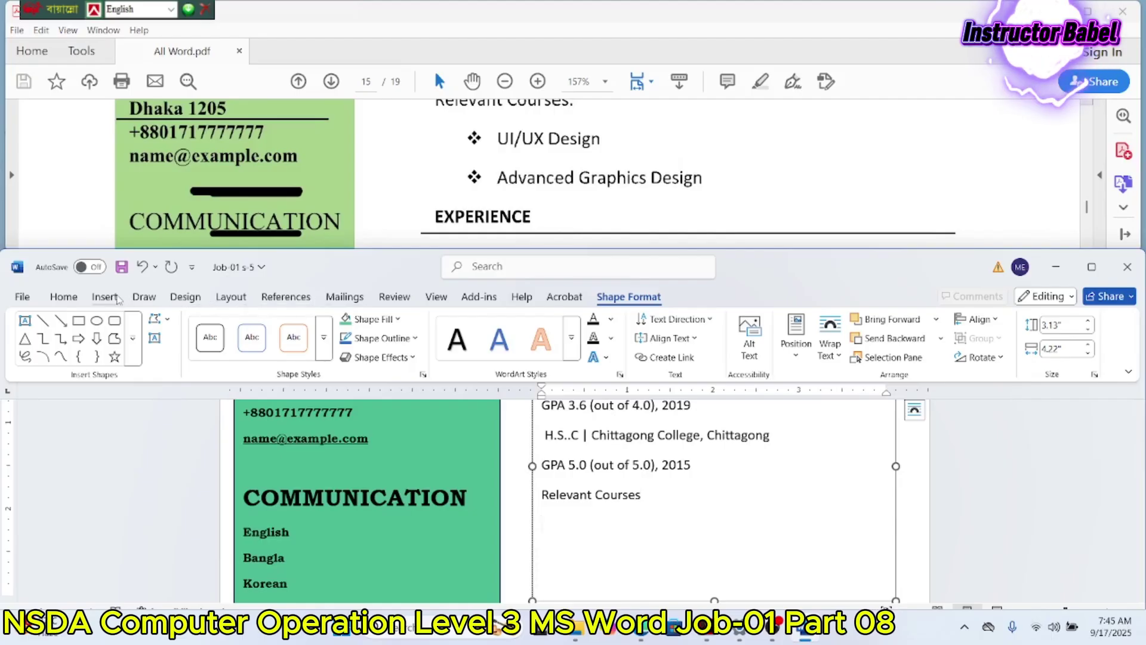
# Step: Add diamond-bulleted items UI/UX Design and Advance Graphics Design below the heading
pyautogui.click(105, 298)
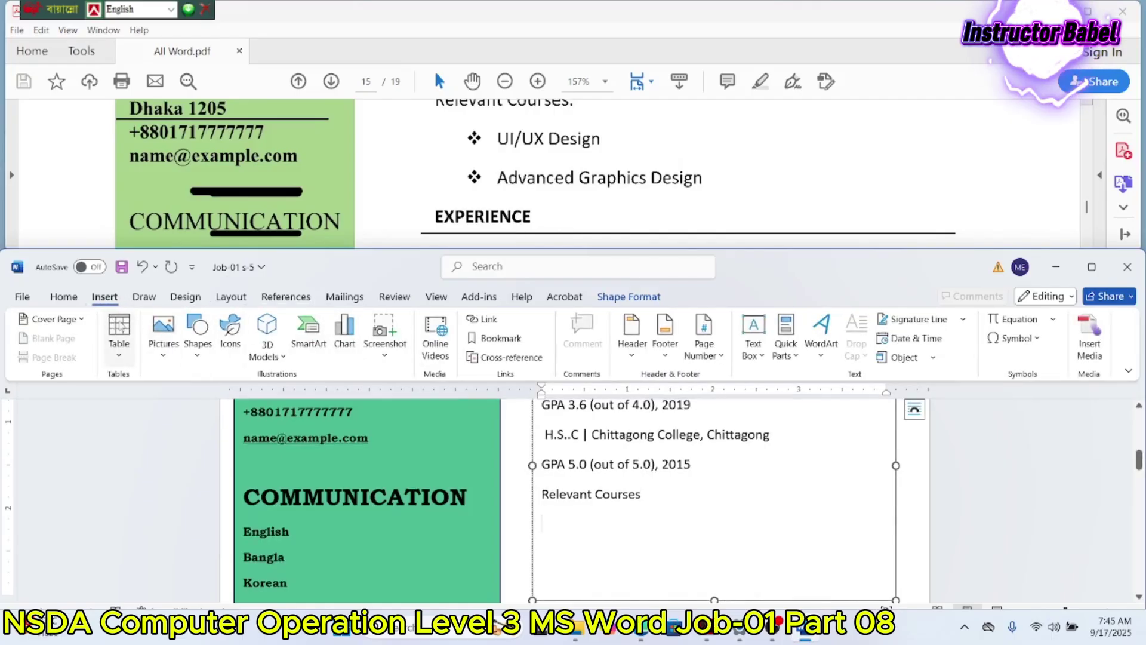
pyautogui.click(73, 298)
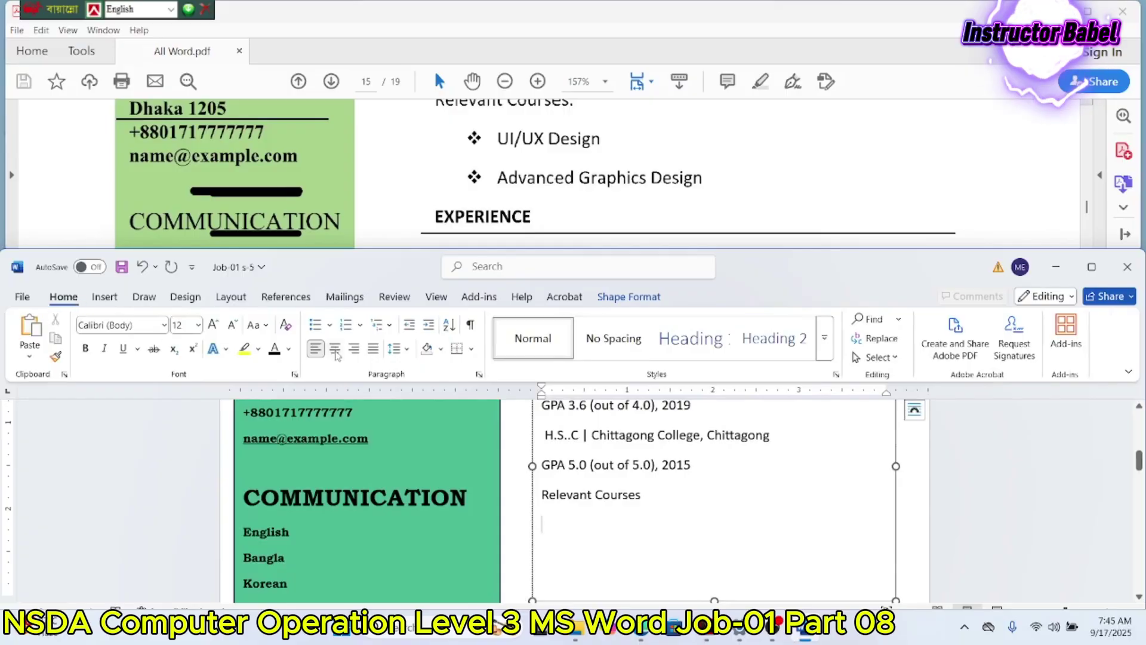
pyautogui.click(331, 326)
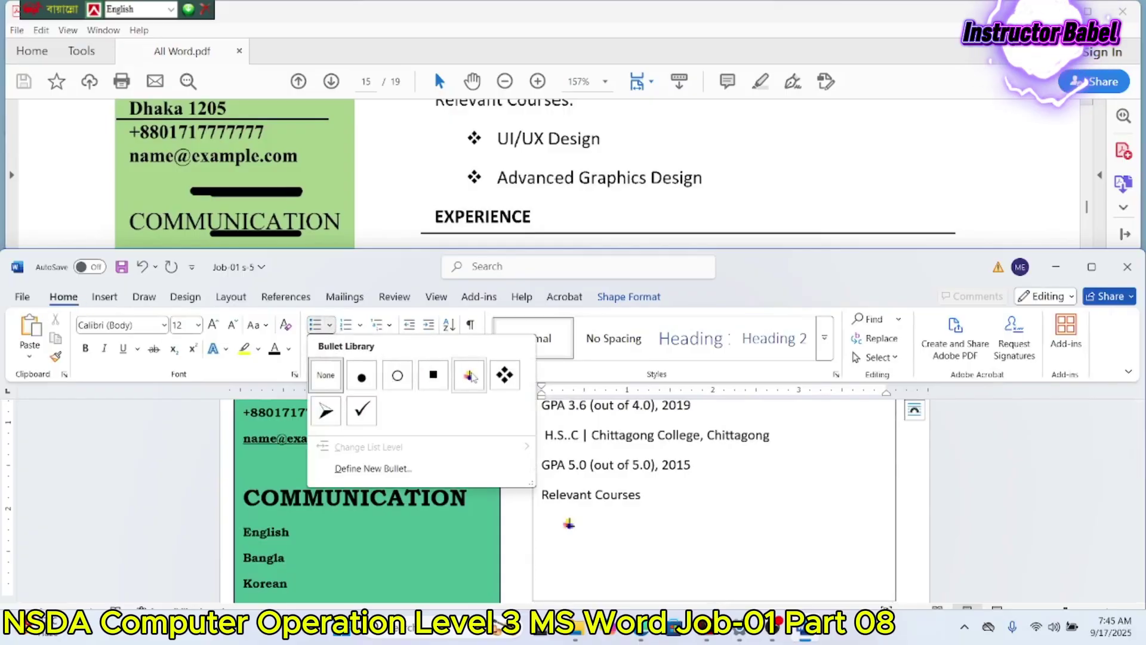
pyautogui.click(507, 377)
pyautogui.hotkey('ctrl', 'z')
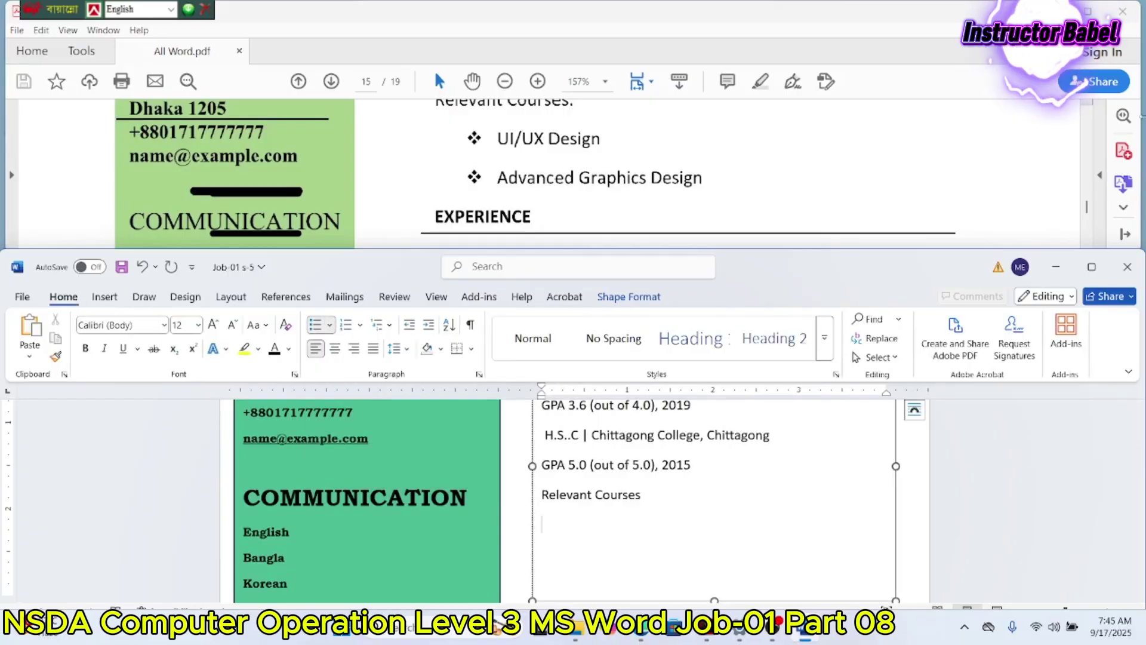
pyautogui.hotkey('ctrl', 'y')
pyautogui.write('UI/UX')
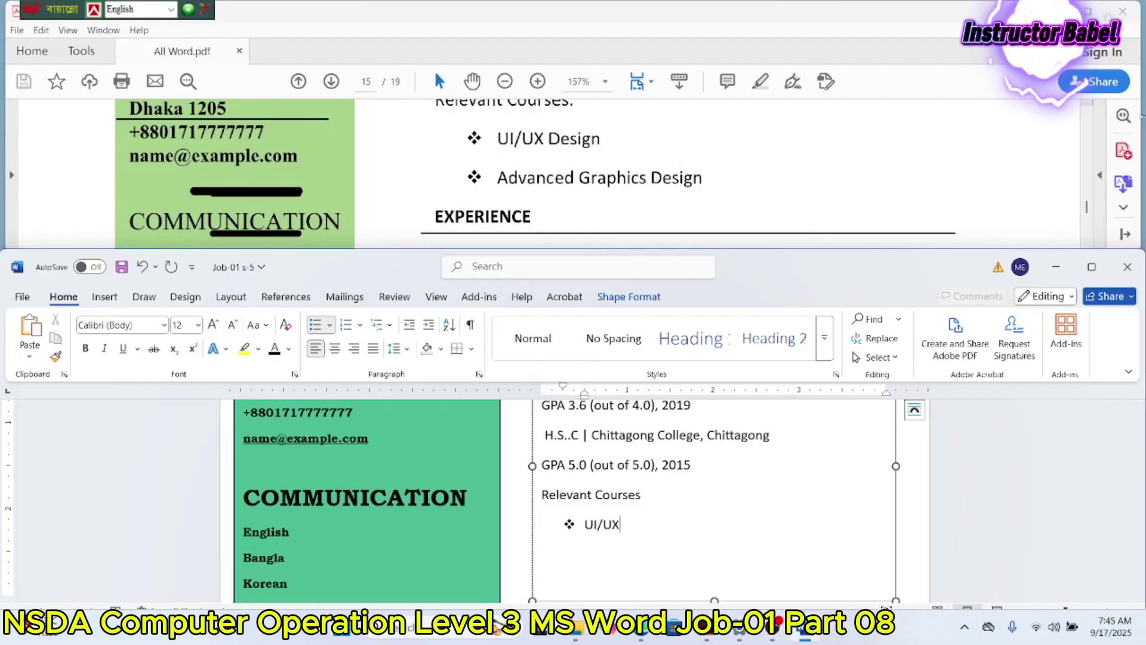
pyautogui.write(' Design')
pyautogui.press('Return')
pyautogui.write('Advanc')
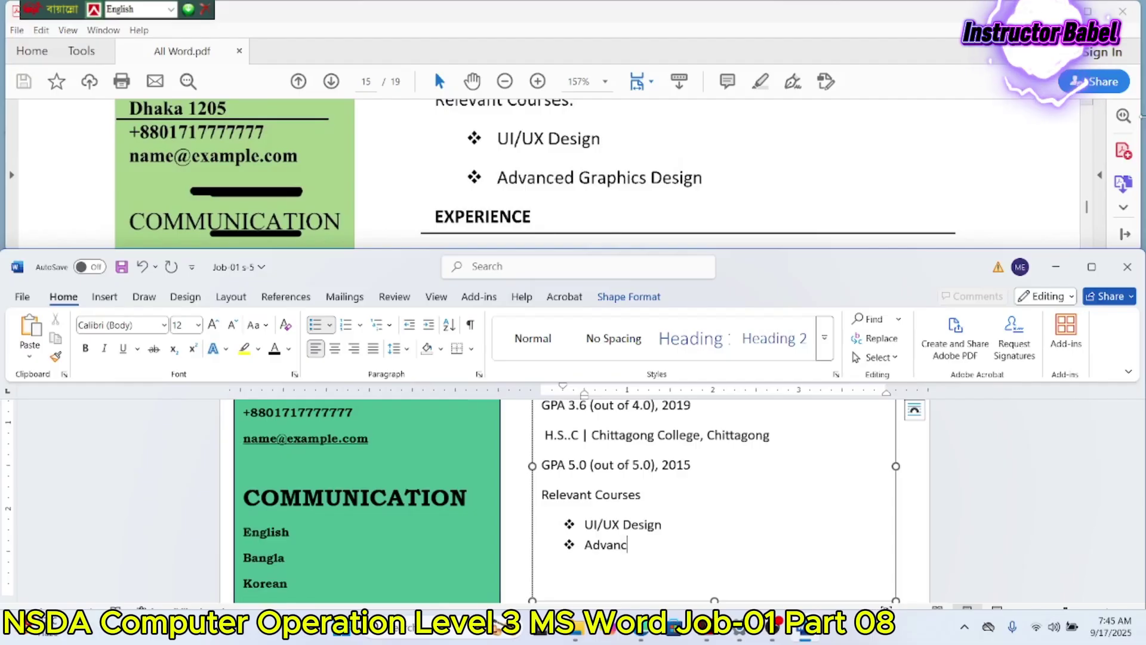
pyautogui.write('e Graphics Design')
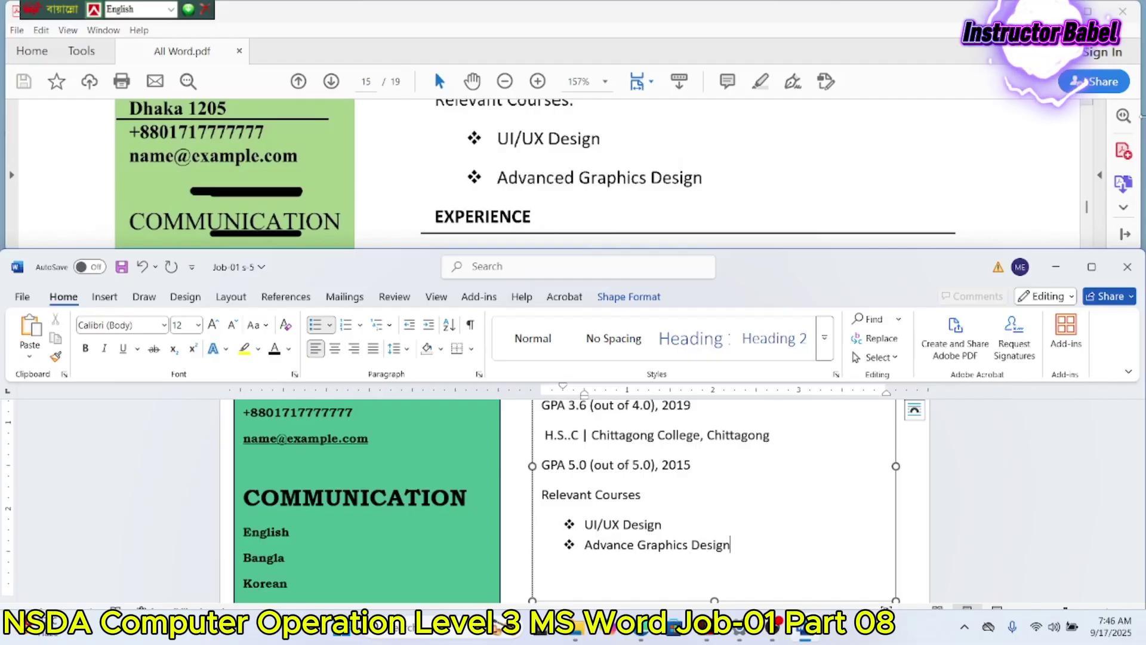
pyautogui.press('Return')
pyautogui.press('Return')
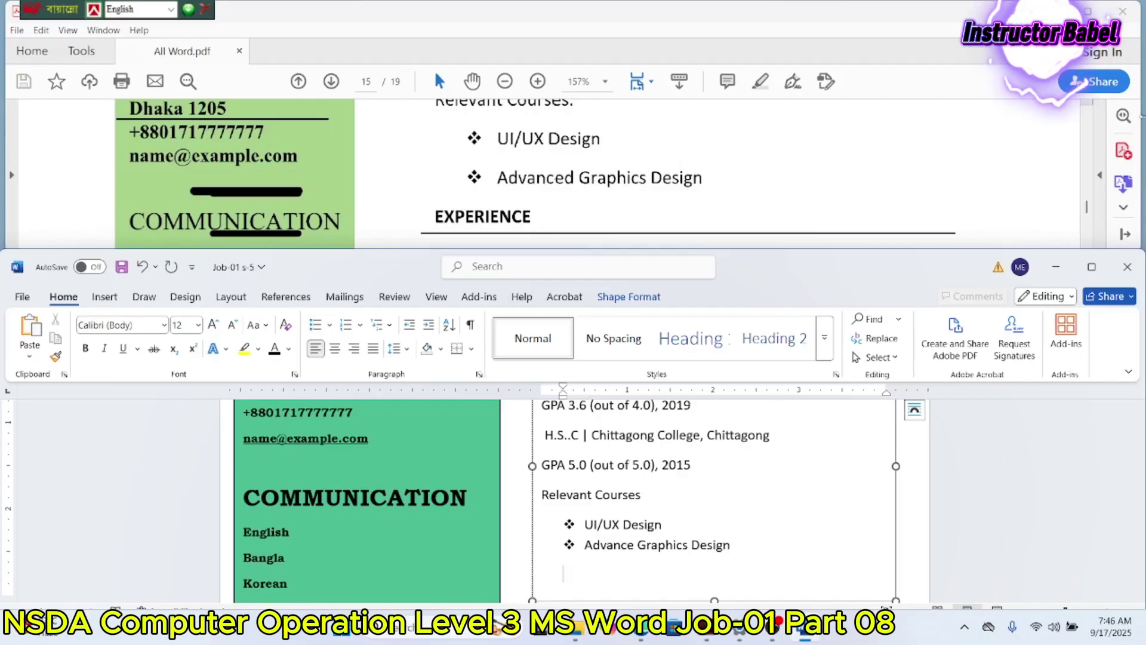
# Step: End the bullet list, type Experience, size it 16 pt and change it to UPPERCASE
pyautogui.press('BackSpace')
pyautogui.write('Experience')
pyautogui.hotkey('shift', 'Left')
pyautogui.hotkey('shift', 'Left')
pyautogui.hotkey('shift', 'Left')
pyautogui.hotkey('shift', 'Left')
pyautogui.hotkey('shift', 'Left')
pyautogui.hotkey('shift', 'Left')
pyautogui.hotkey('shift', 'Left')
pyautogui.hotkey('shift', 'Left')
pyautogui.hotkey('shift', 'Left')
pyautogui.hotkey('shift', 'Left')
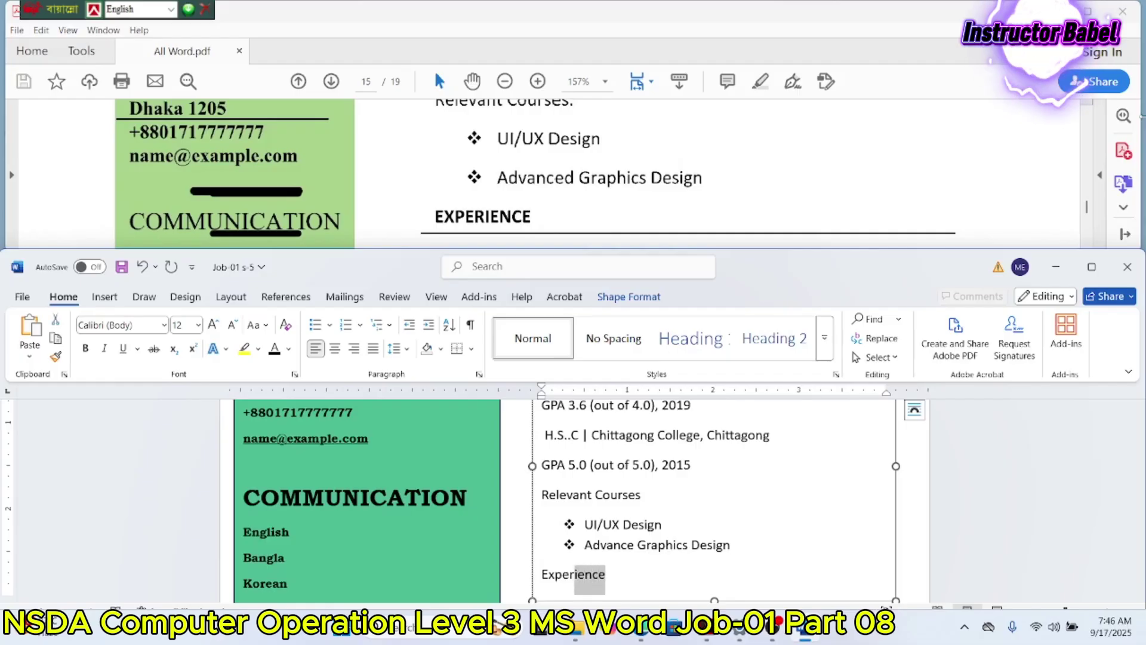
pyautogui.hotkey('shift', 'Left')
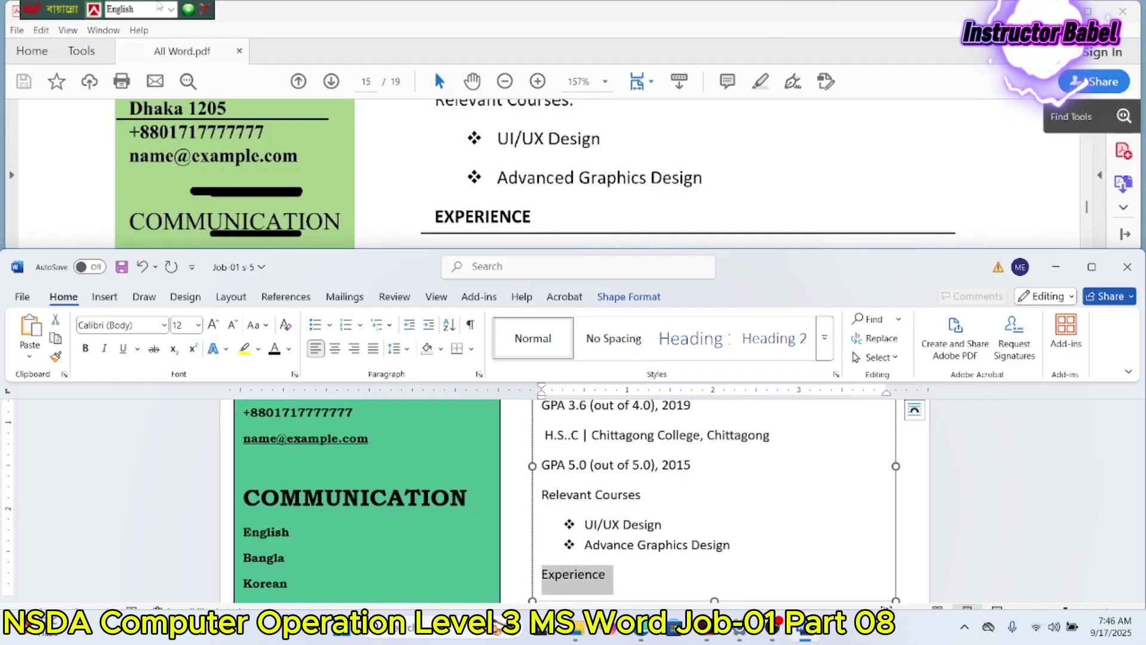
pyautogui.click(213, 324)
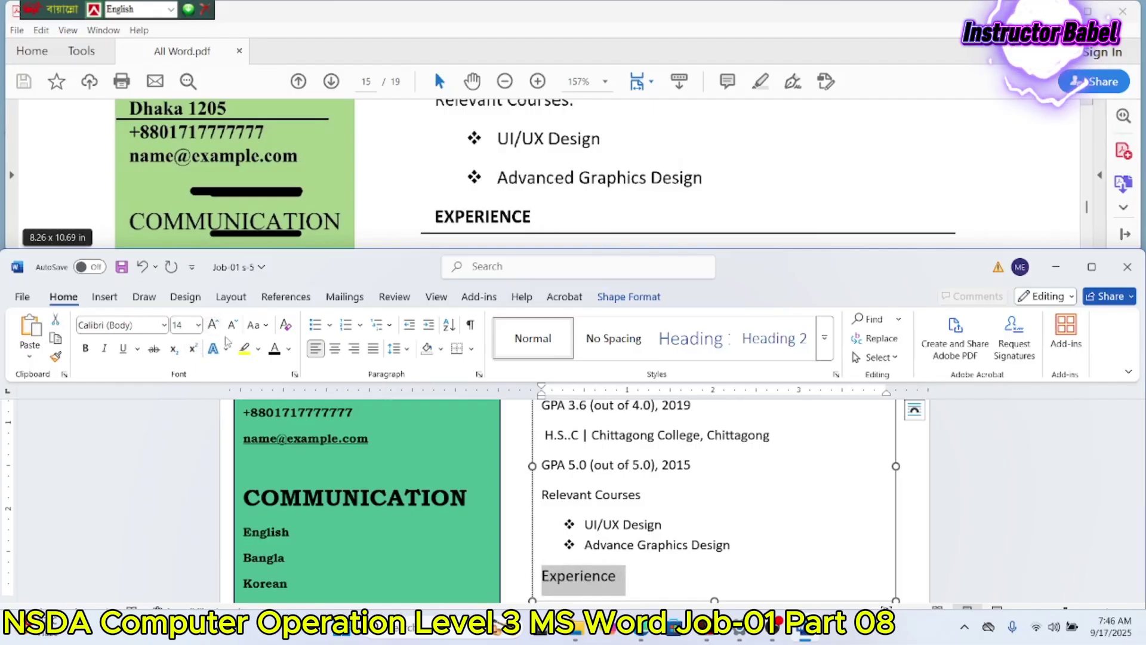
pyautogui.click(218, 324)
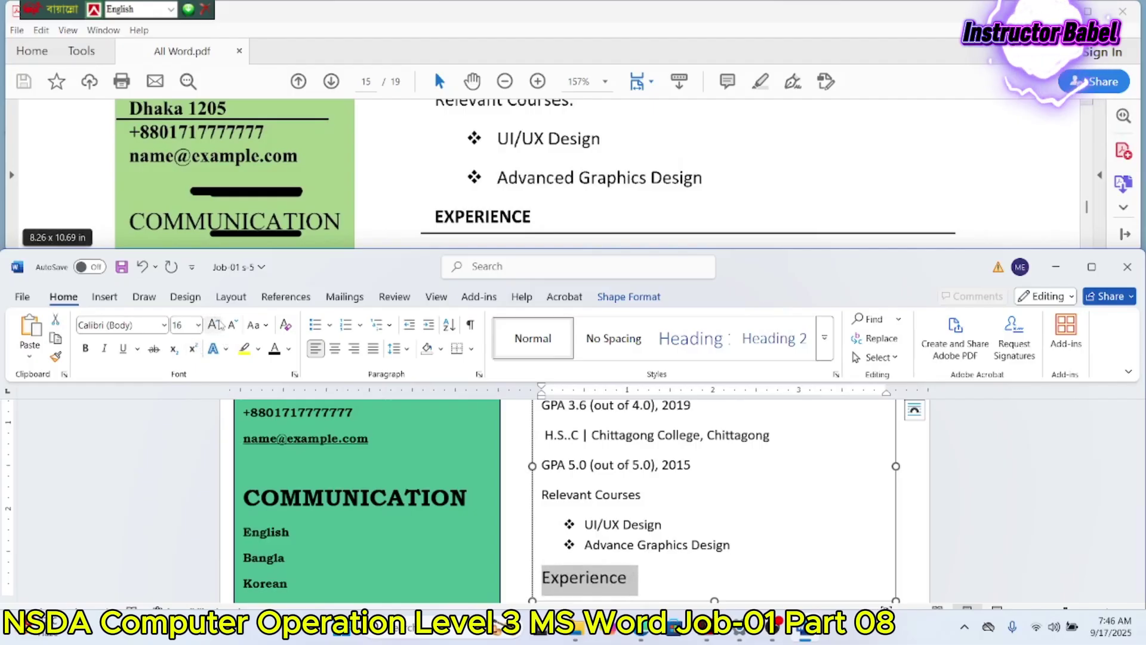
pyautogui.click(219, 324)
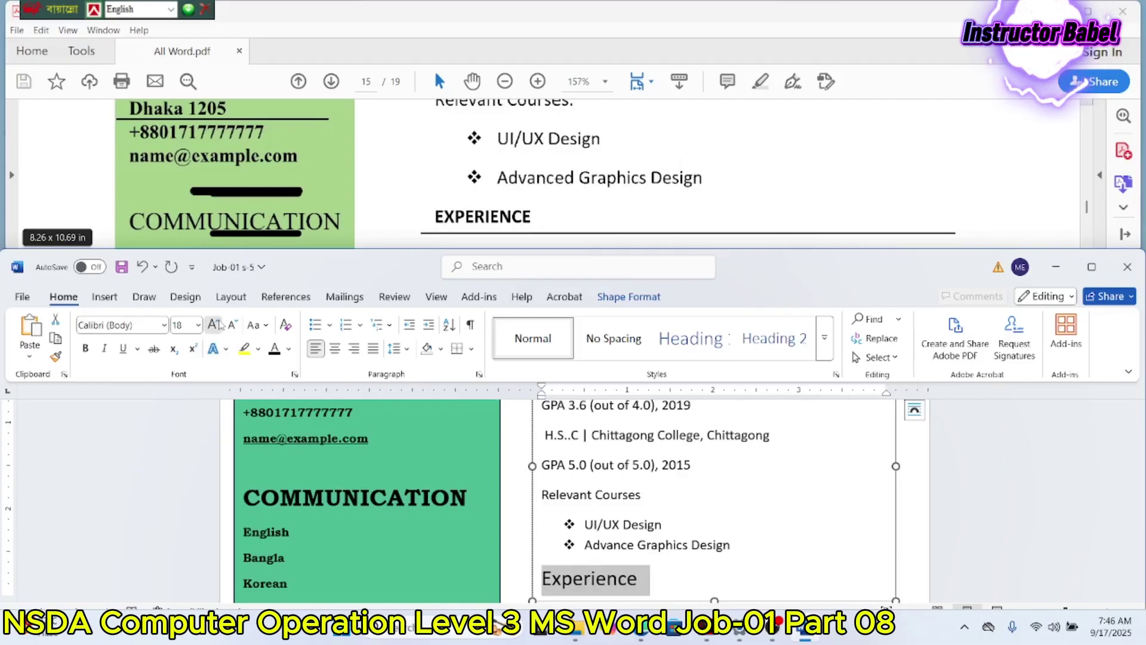
pyautogui.click(232, 326)
pyautogui.click(262, 327)
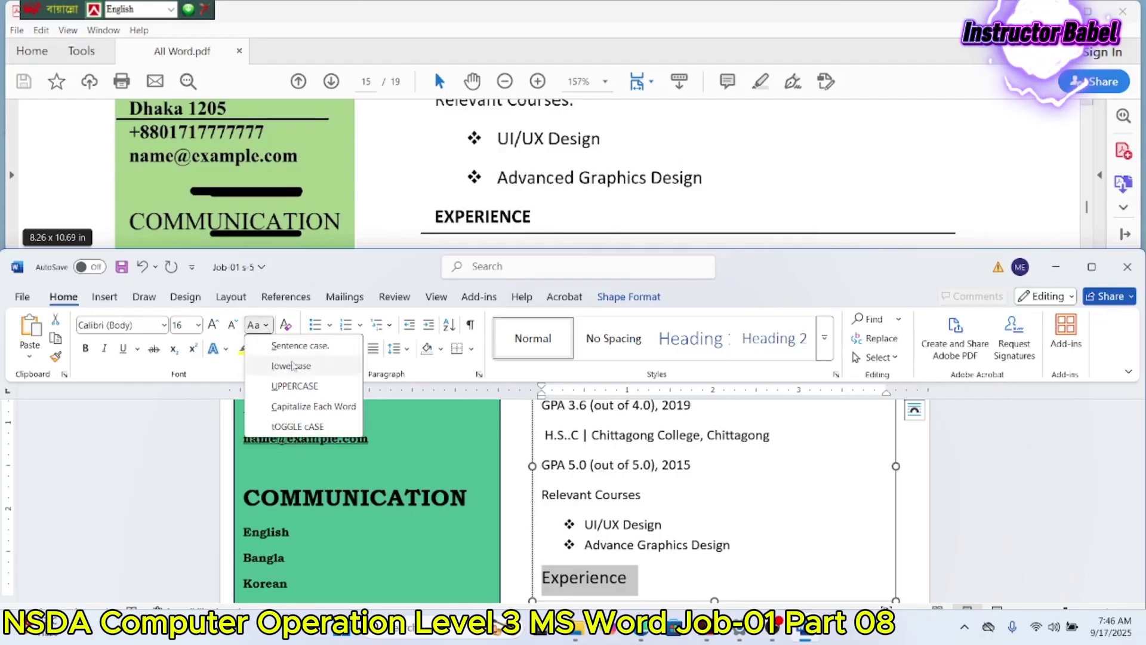
pyautogui.click(295, 385)
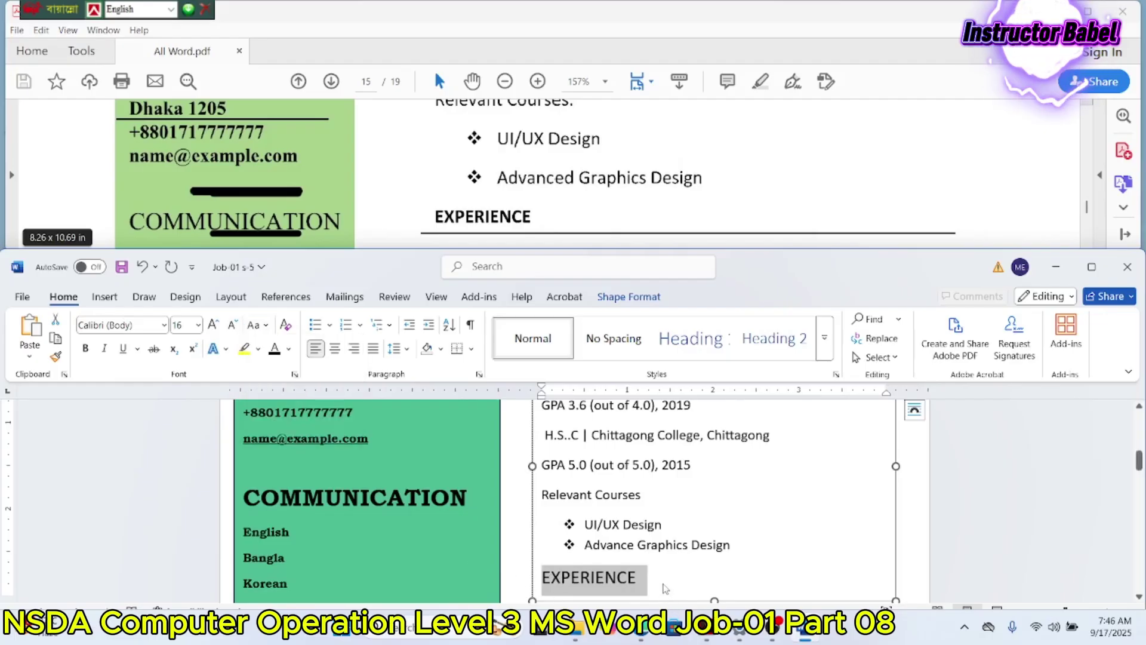
pyautogui.click(666, 588)
# Step: Lengthen the right text box and add 'December 2022- Present' and 'Lead UI/UX Designer | Company Name'
pyautogui.scroll(-1, 681, 299)
pyautogui.scroll(-2, 681, 238)
pyautogui.scroll(-10, 681, 238)
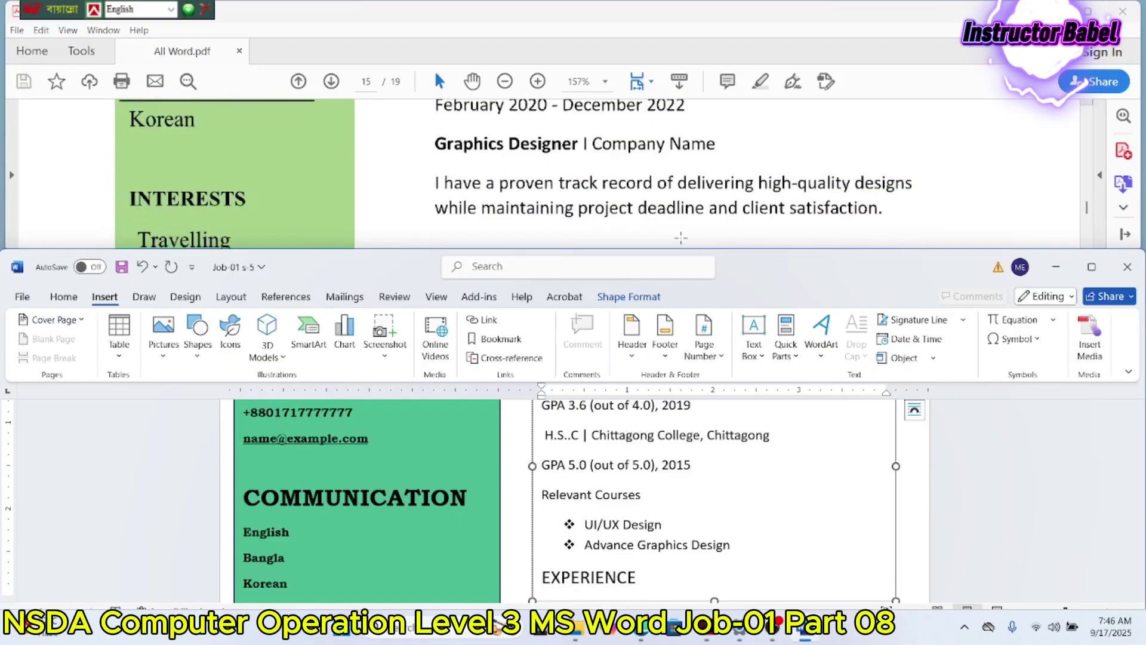
pyautogui.scroll(9, 681, 237)
pyautogui.scroll(3, 681, 238)
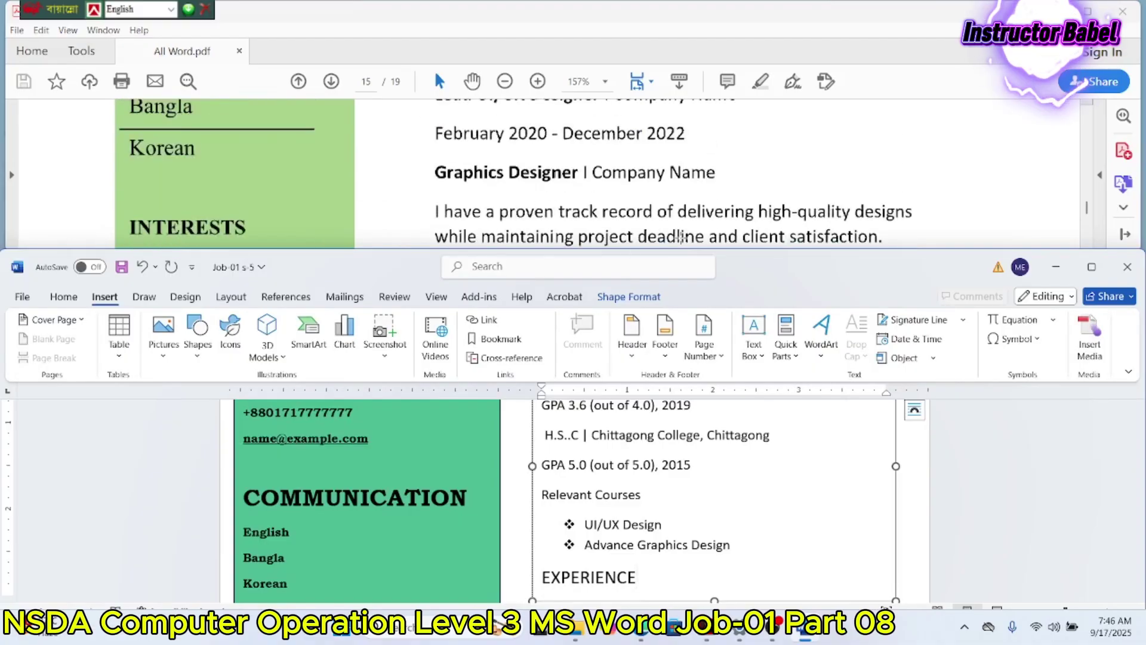
pyautogui.scroll(-1, 673, 567)
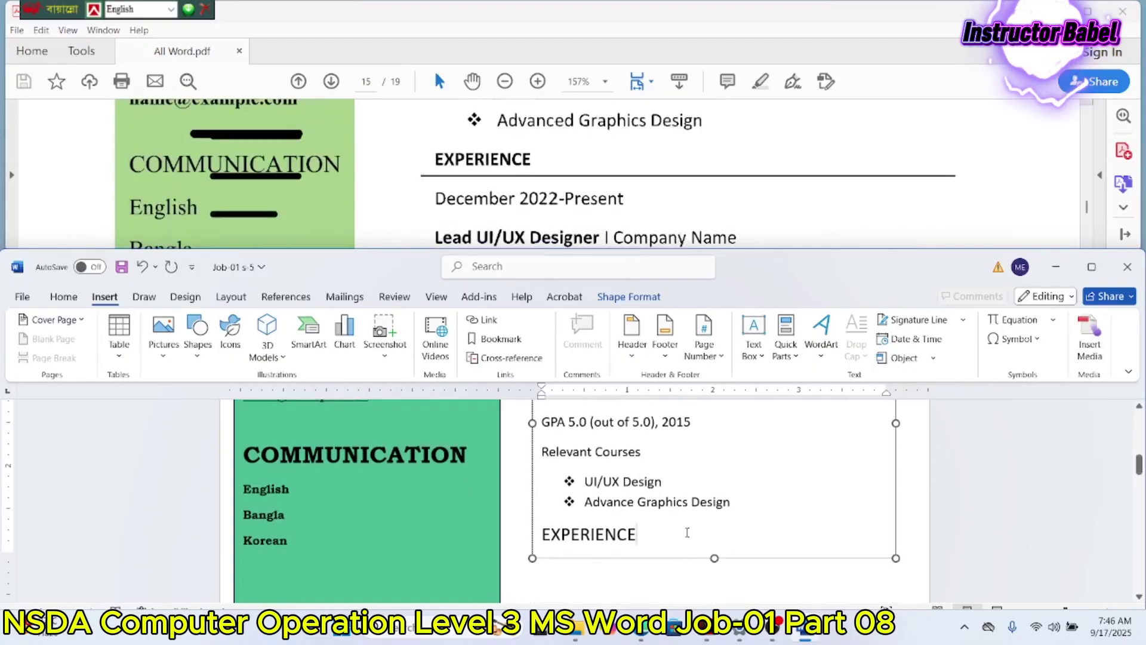
pyautogui.scroll(1, 678, 537)
pyautogui.scroll(-1, 684, 509)
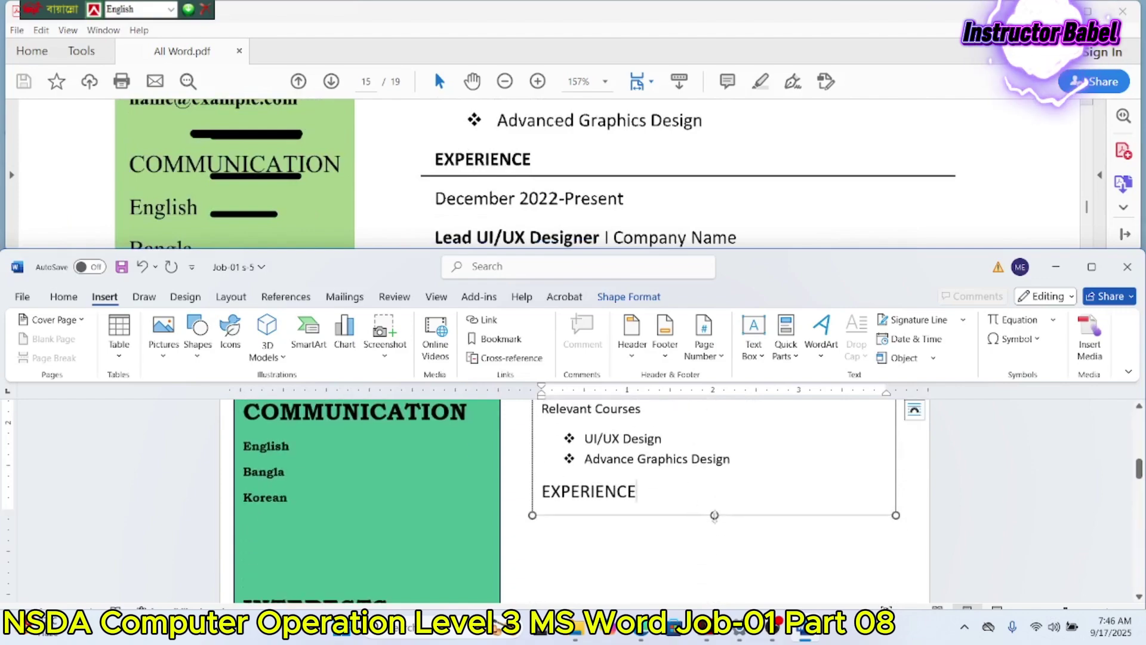
pyautogui.moveTo(715, 516); pyautogui.dragTo(713, 604)
pyautogui.click(655, 491)
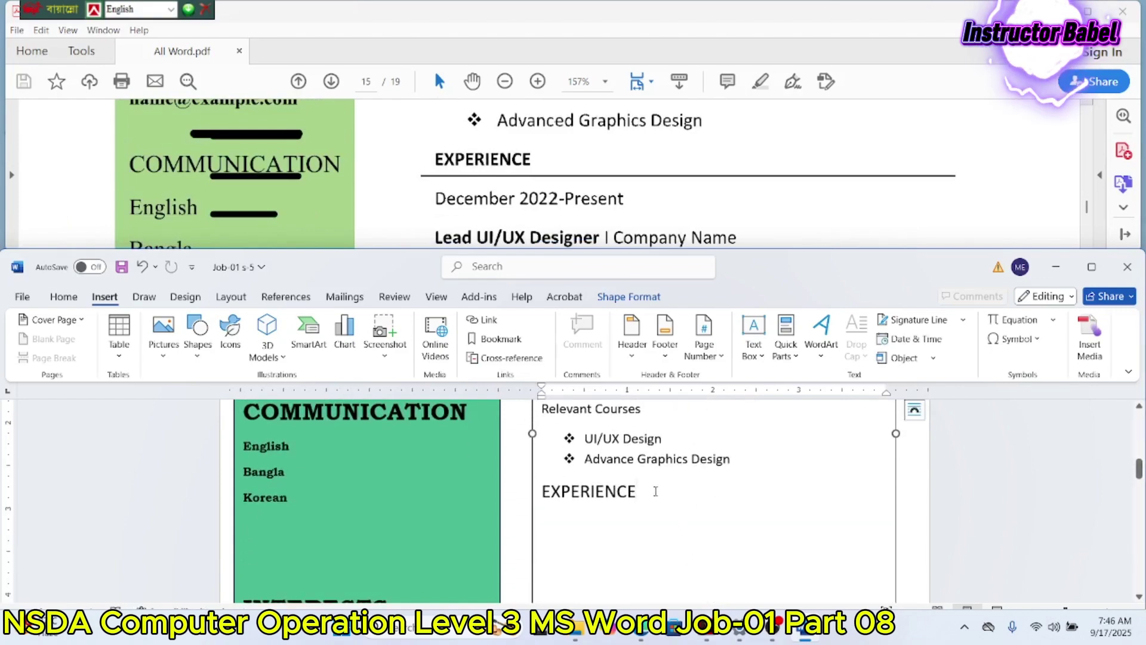
pyautogui.press('Return')
pyautogui.write('D')
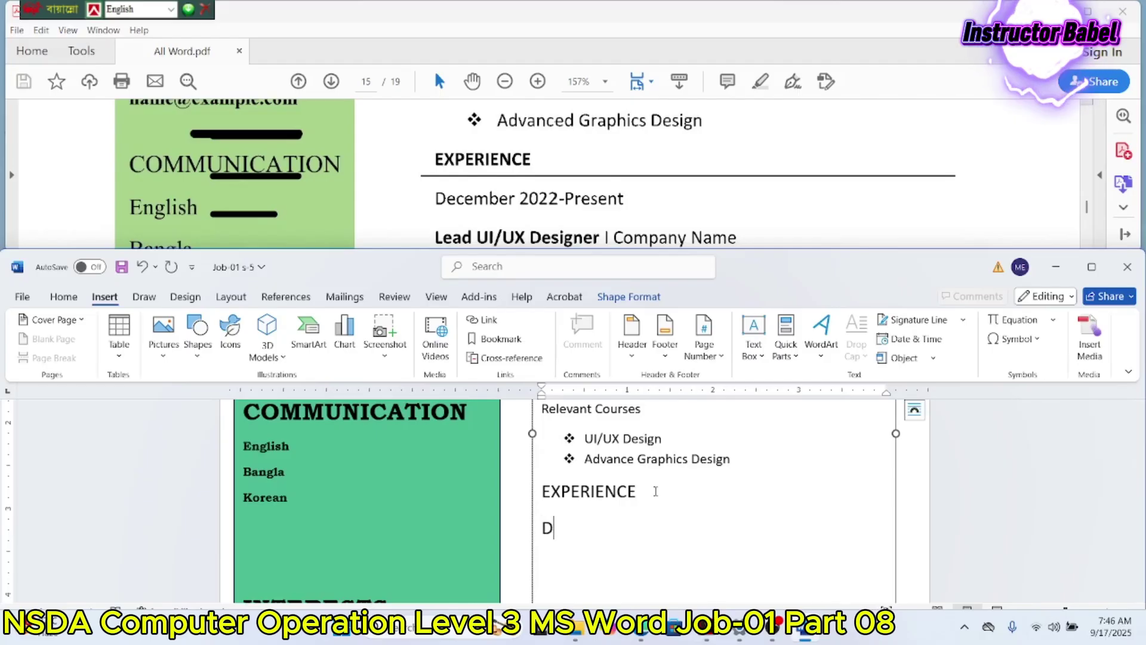
pyautogui.write('ece')
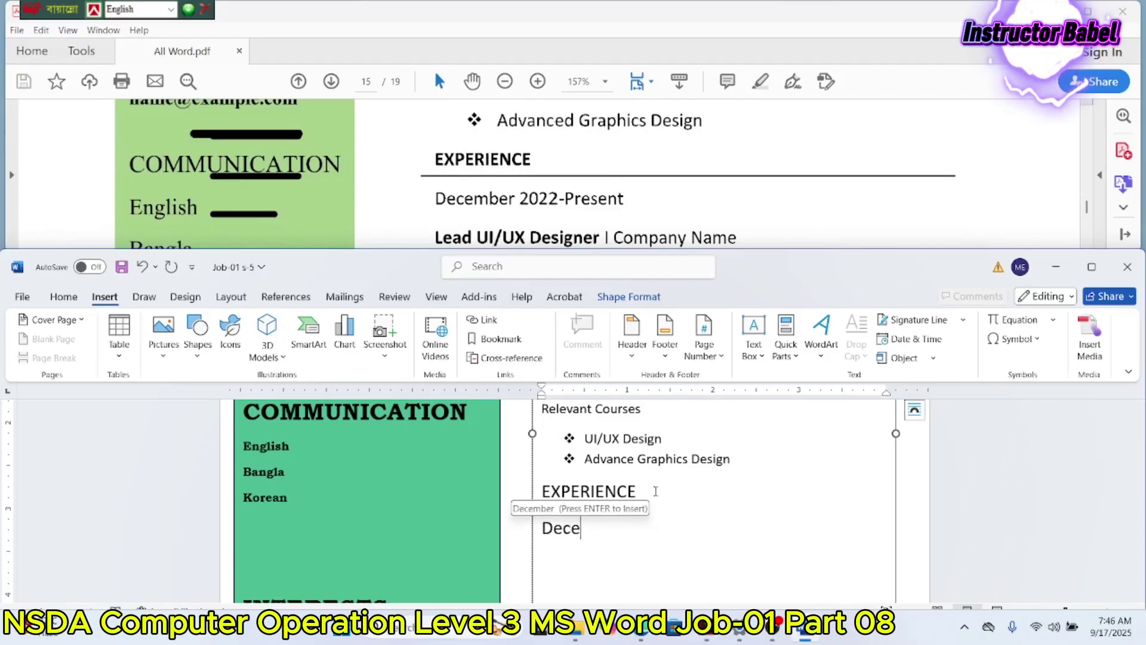
pyautogui.write('mbe')
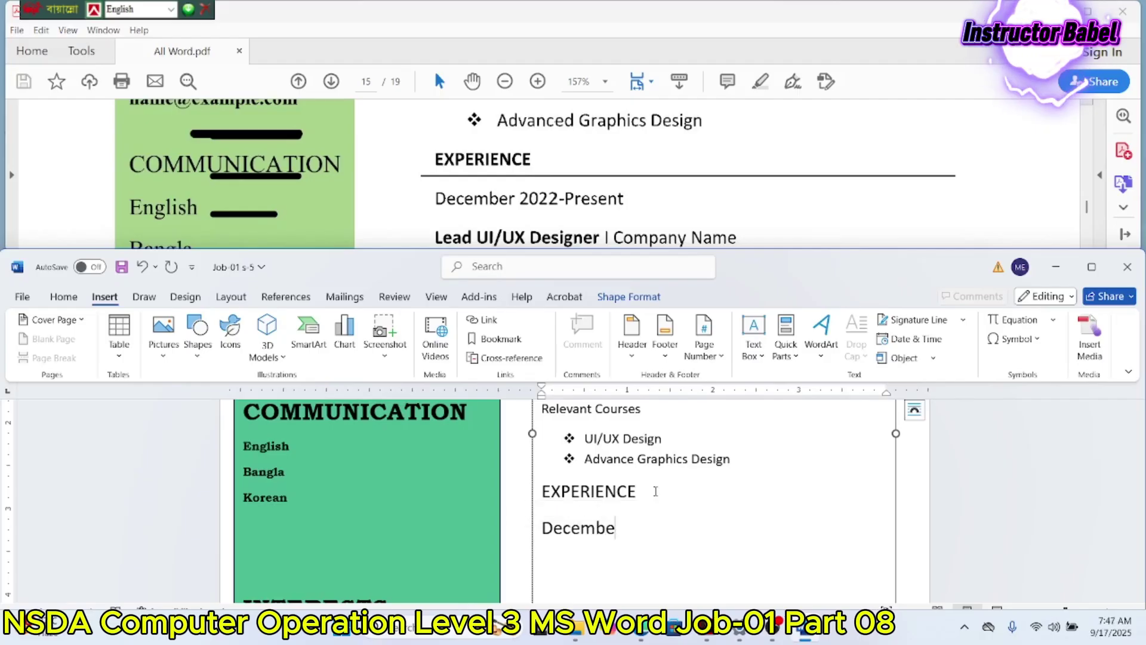
pyautogui.write('r 2022- Pre')
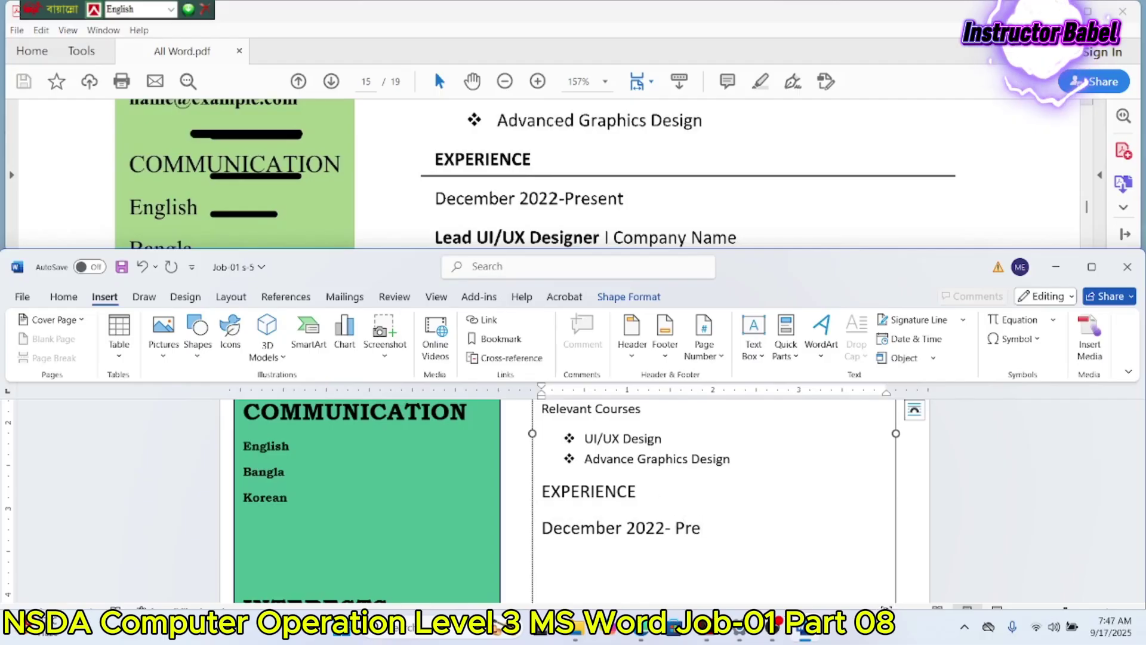
pyautogui.write('sent')
pyautogui.press('Return')
pyautogui.write('Lead')
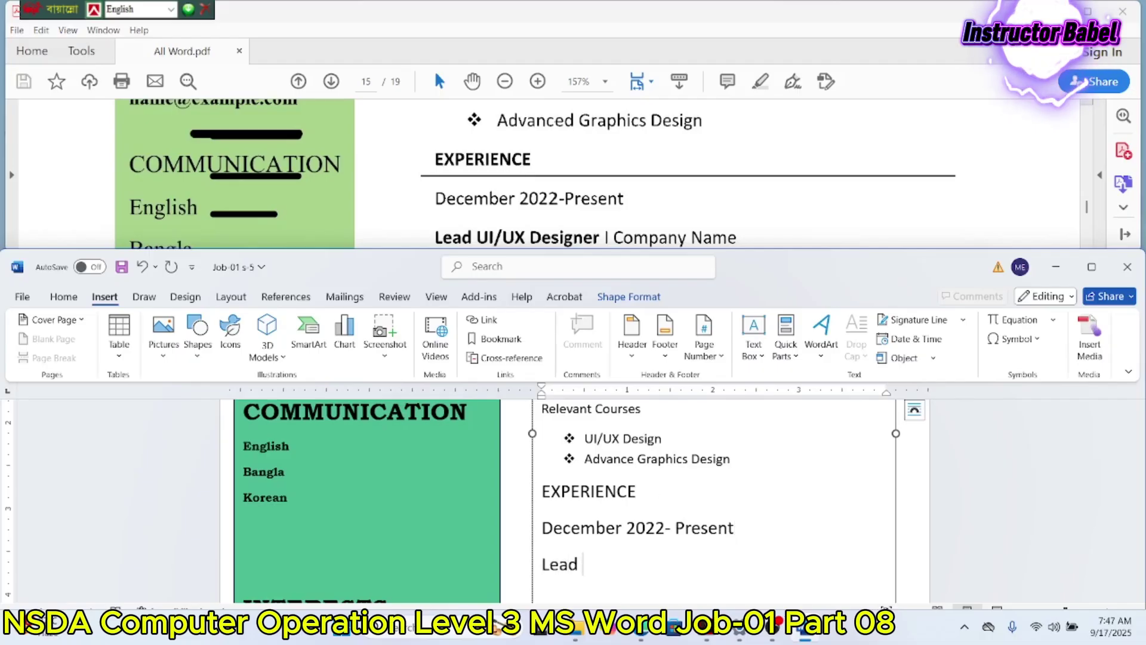
pyautogui.write(' UI/UX De')
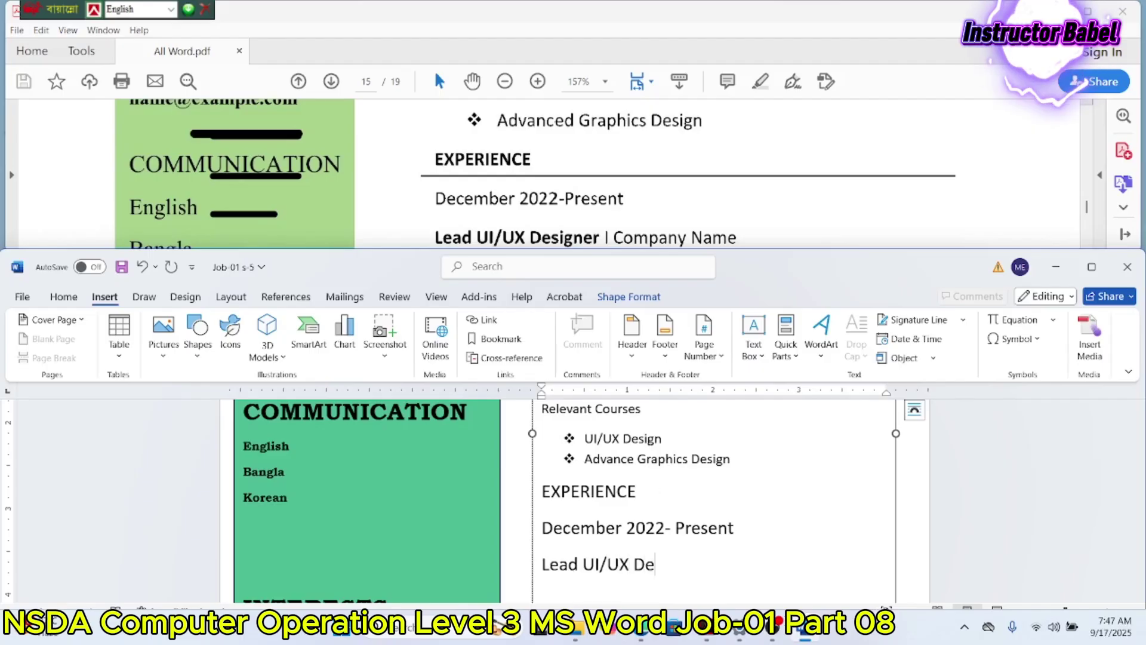
pyautogui.write('signer | C')
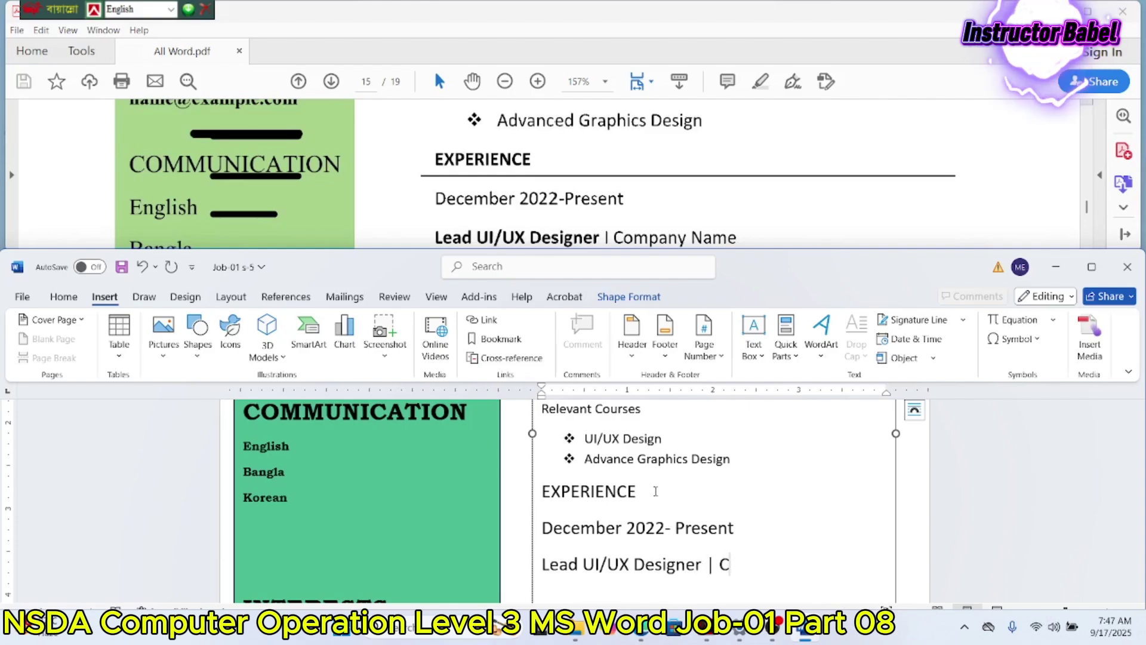
pyautogui.write('ompany Name')
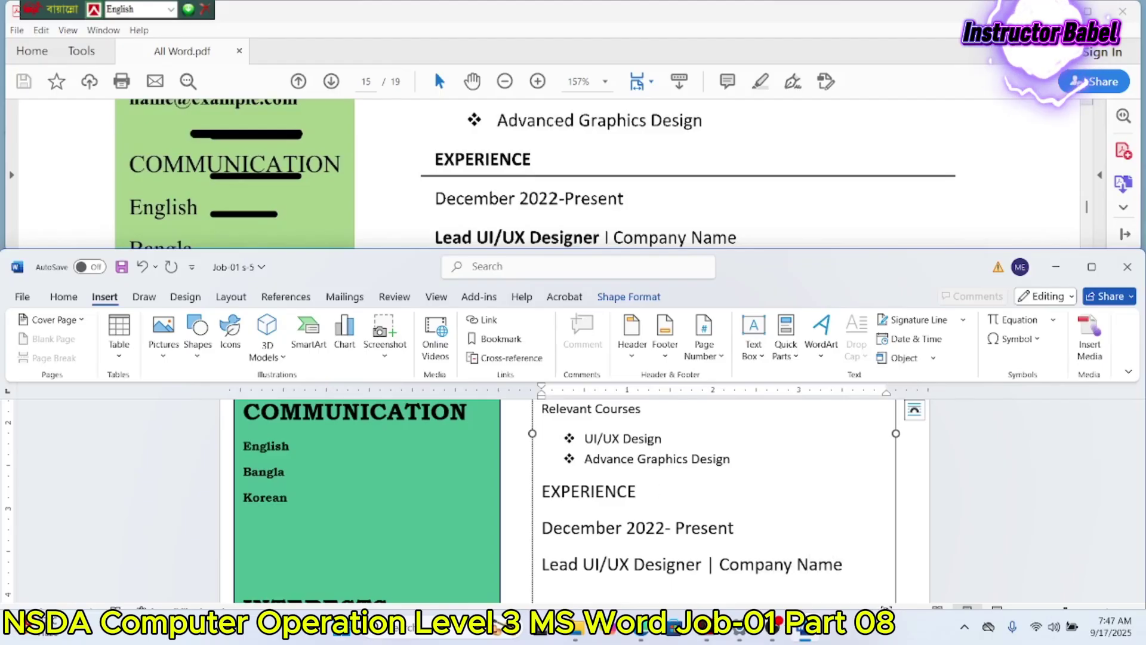
# Step: Add the next job's dates, 'February 2020 – December 2022', on a new line
pyautogui.scroll(-1, 631, 136)
pyautogui.scroll(-1, 631, 136)
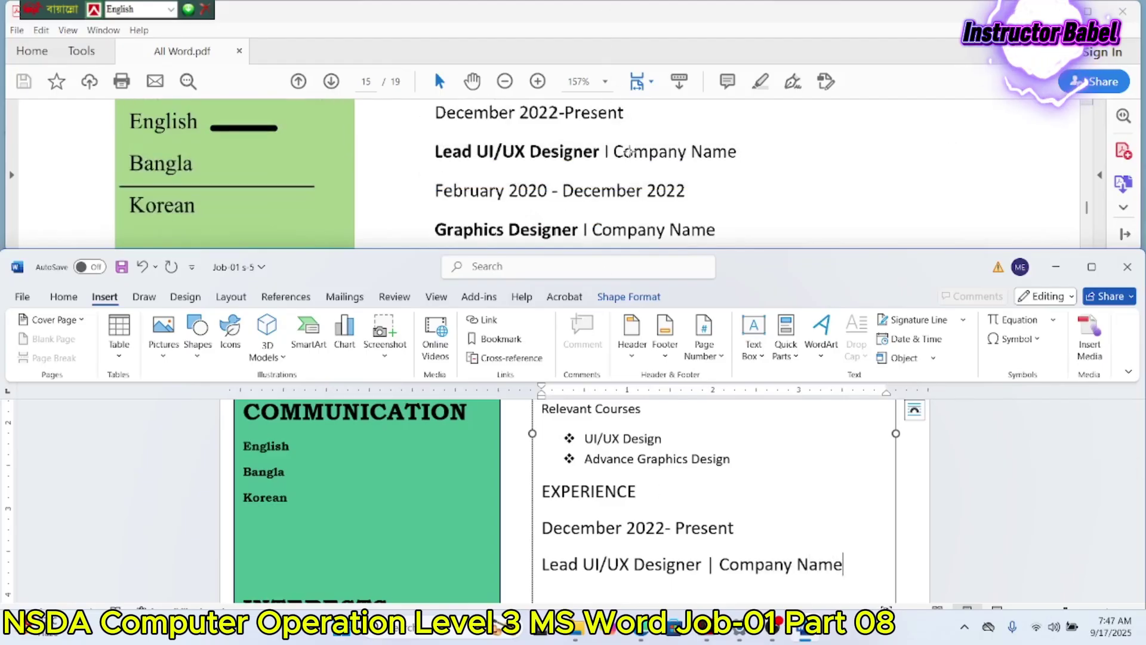
pyautogui.press('Return')
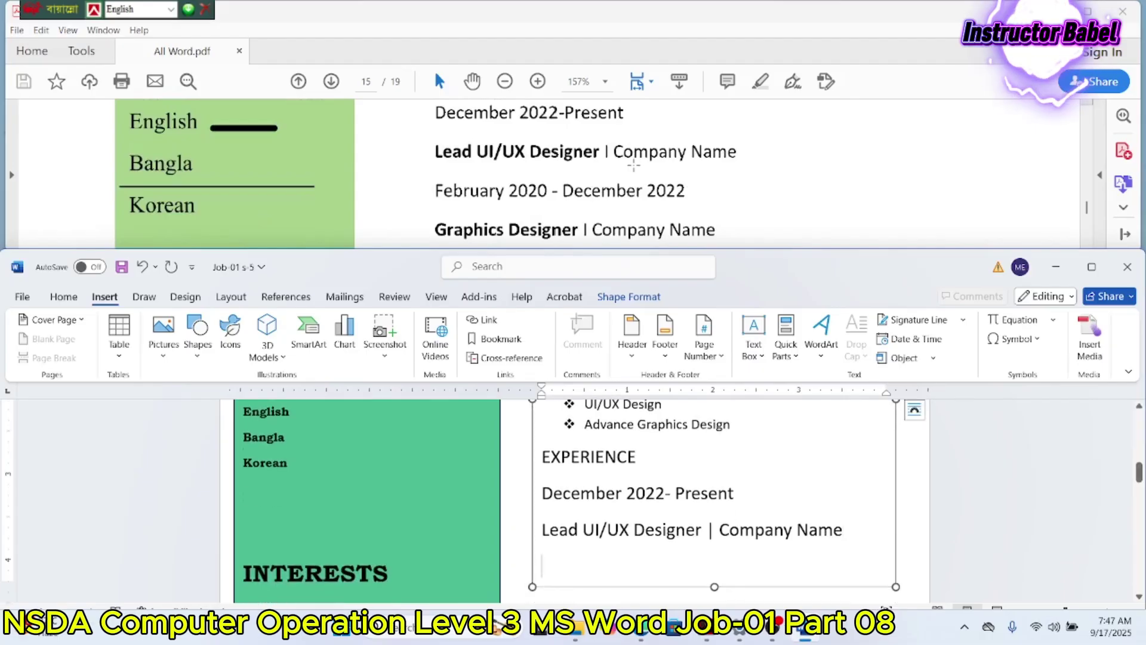
pyautogui.write('February')
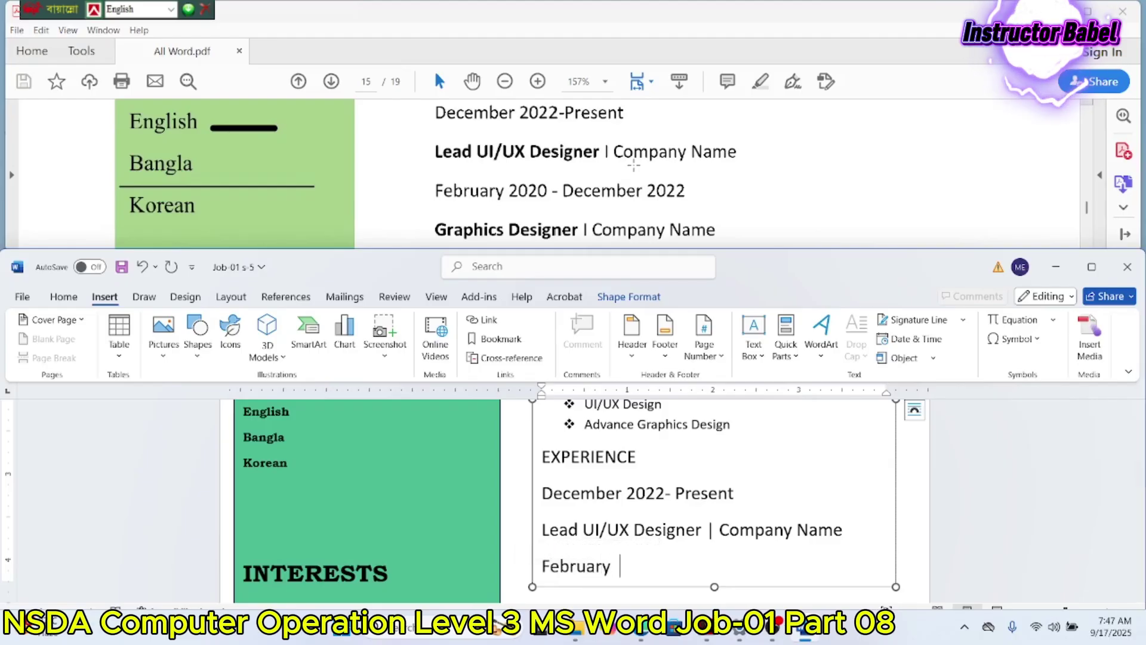
pyautogui.write(' 2020 - December')
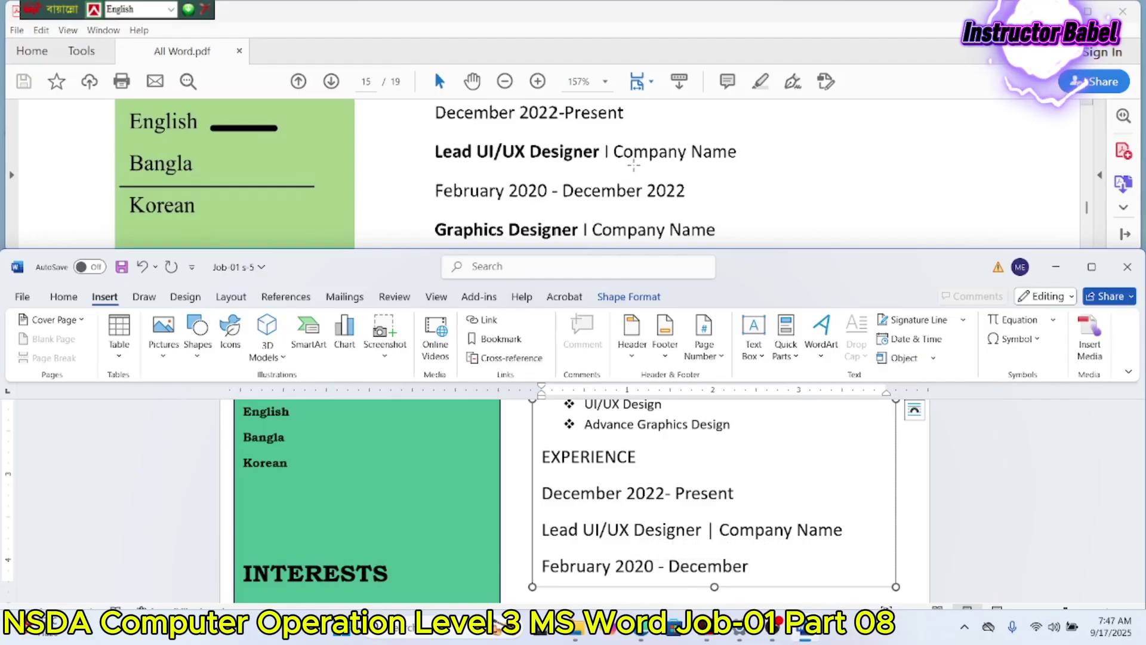
pyautogui.write(' 2022')
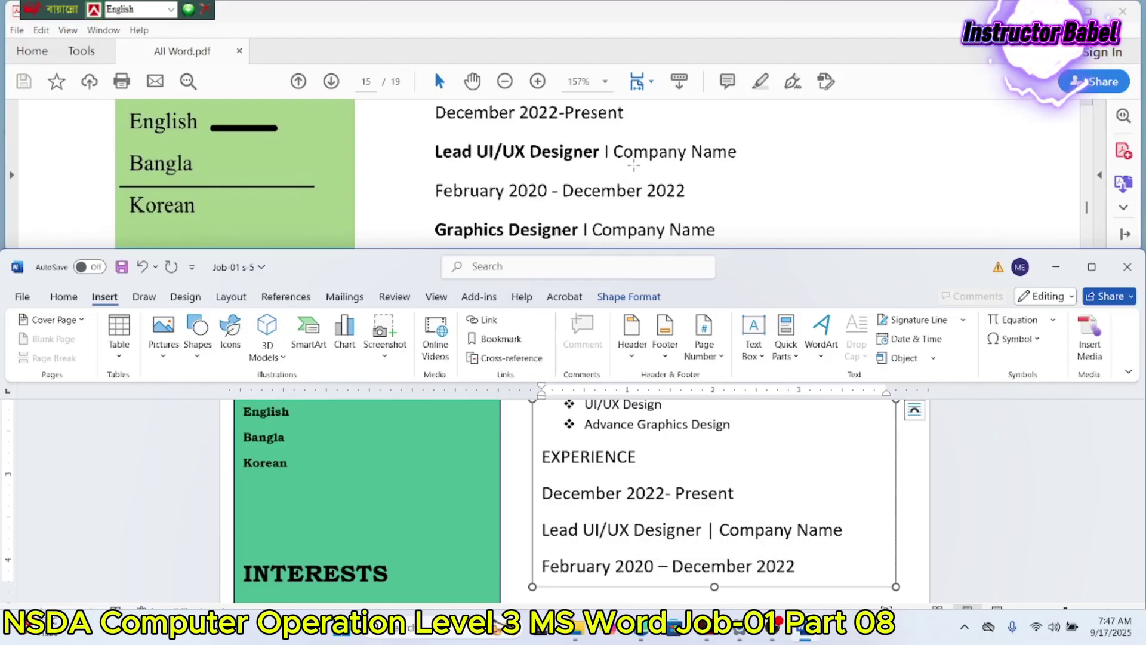
pyautogui.scroll(-2, 701, 417)
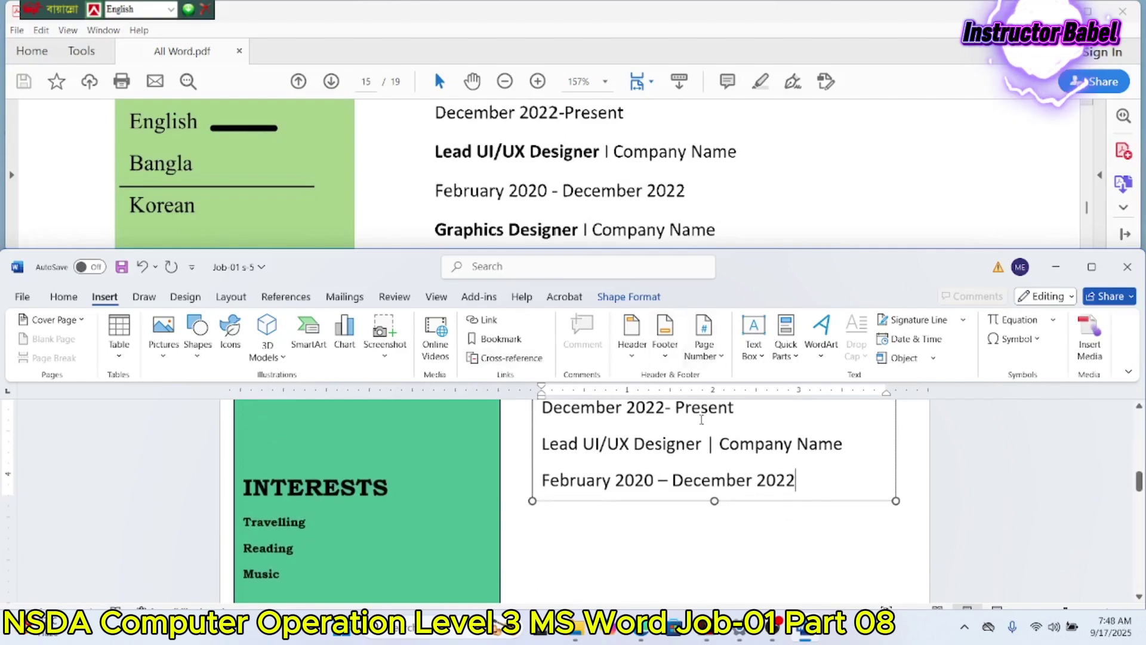
pyautogui.click(714, 505)
pyautogui.scroll(-6, 712, 499)
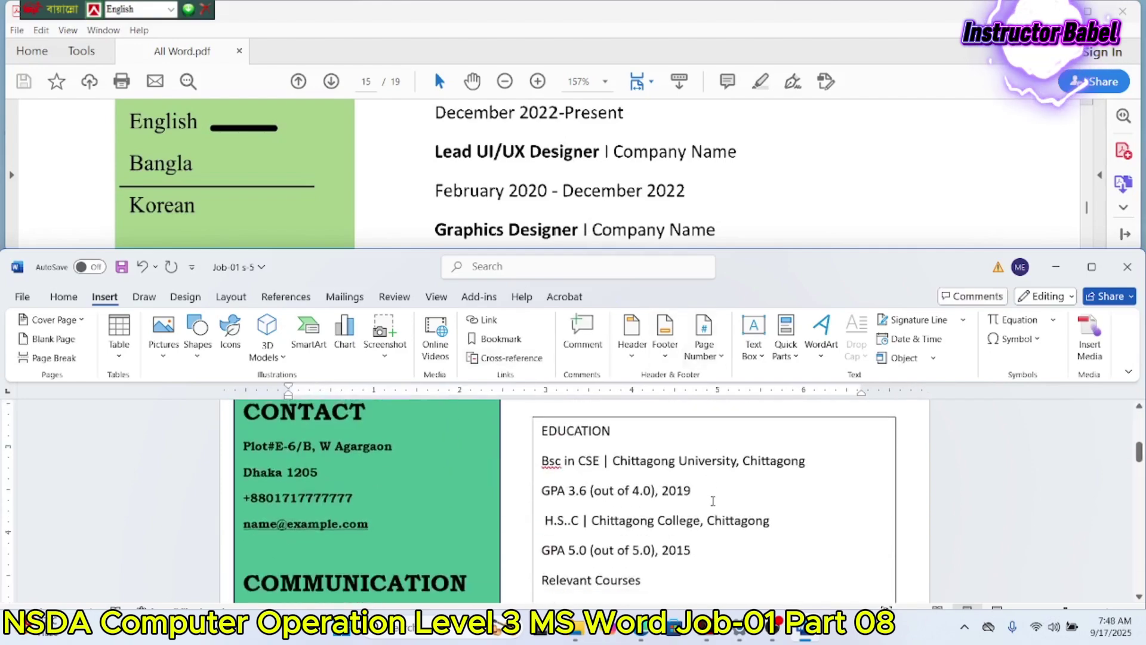
pyautogui.scroll(-2, 714, 499)
pyautogui.click(693, 529)
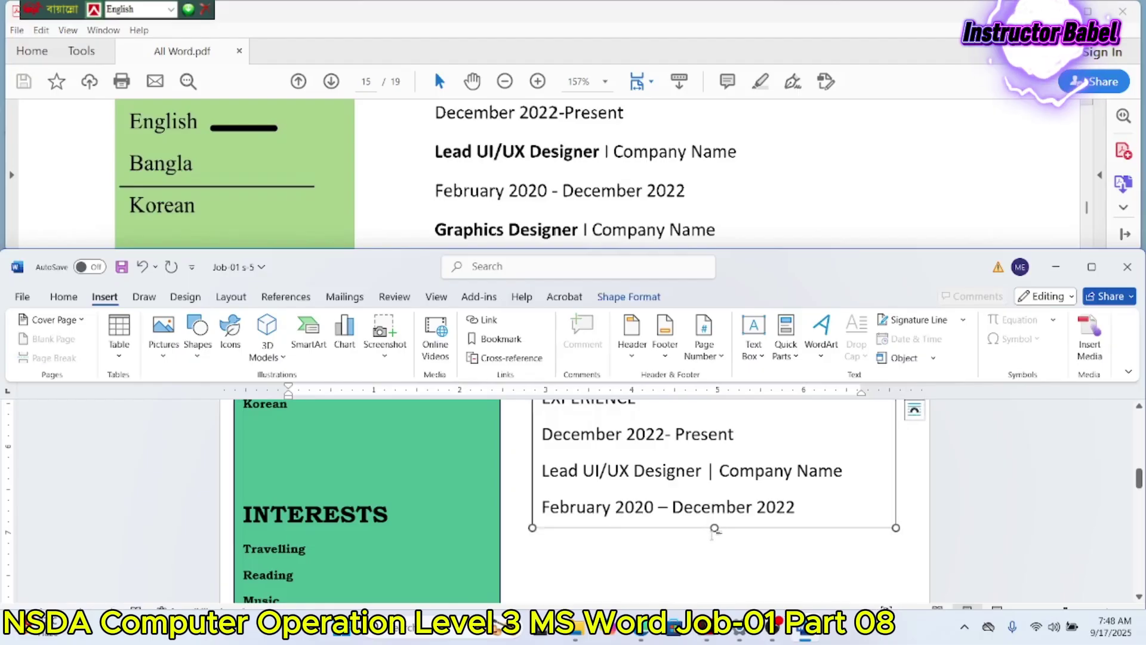
# Step: Add 'Graphics Designer | Company Name' below the dates and remove the double space
pyautogui.moveTo(714, 529); pyautogui.dragTo(715, 604)
pyautogui.click(733, 587)
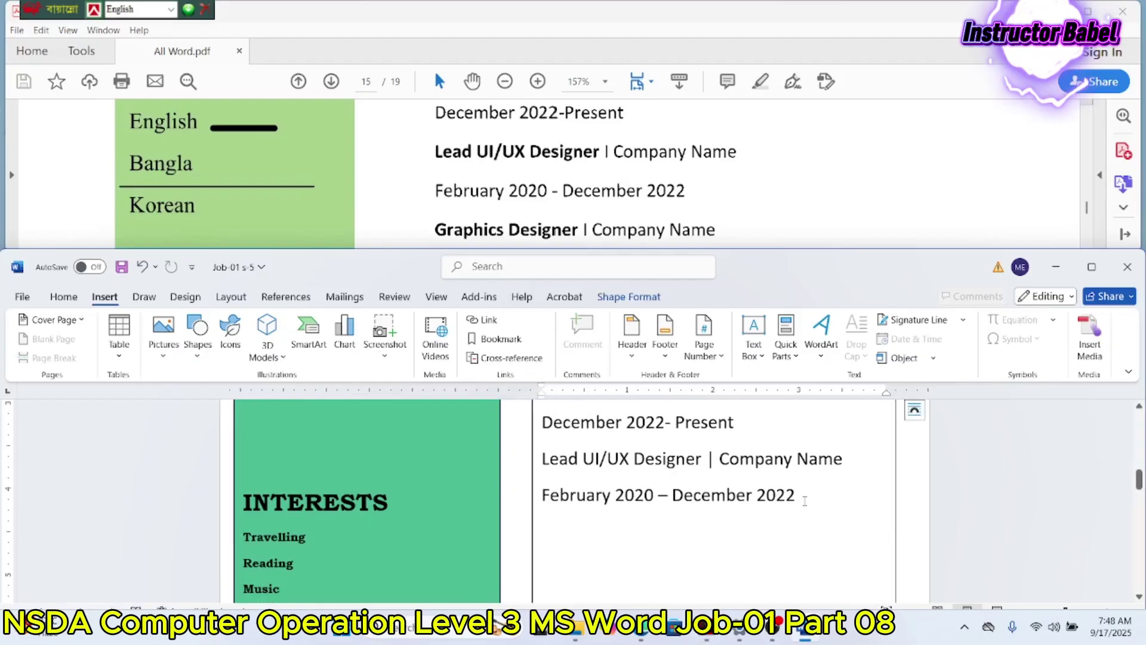
pyautogui.press('Return')
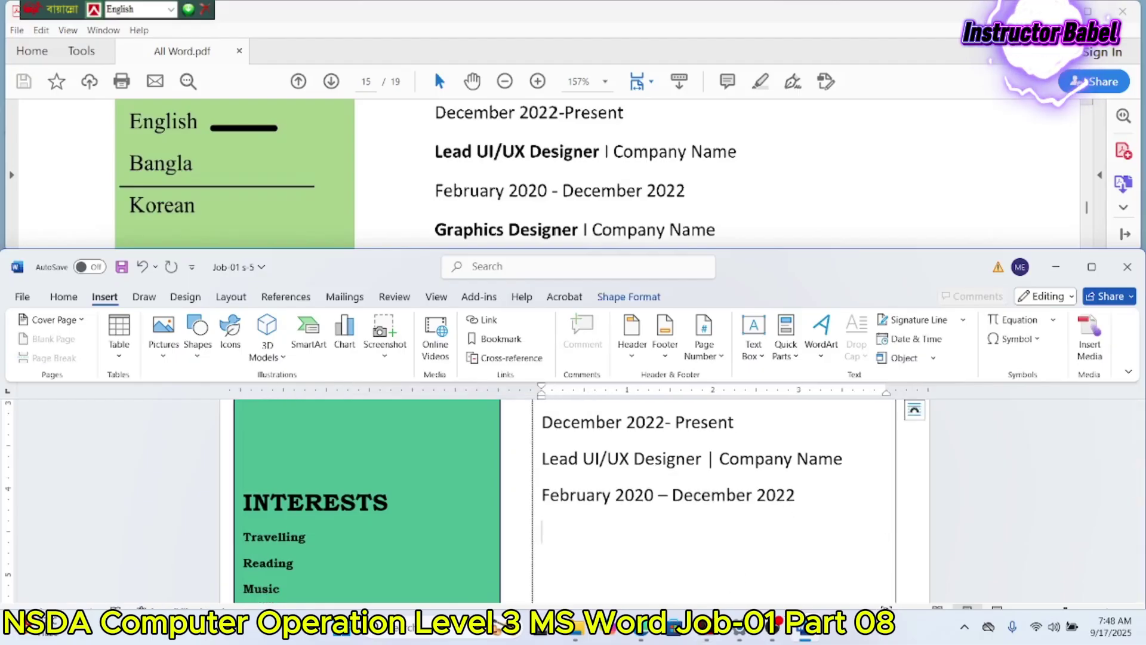
pyautogui.write('Graphics ZDesig')
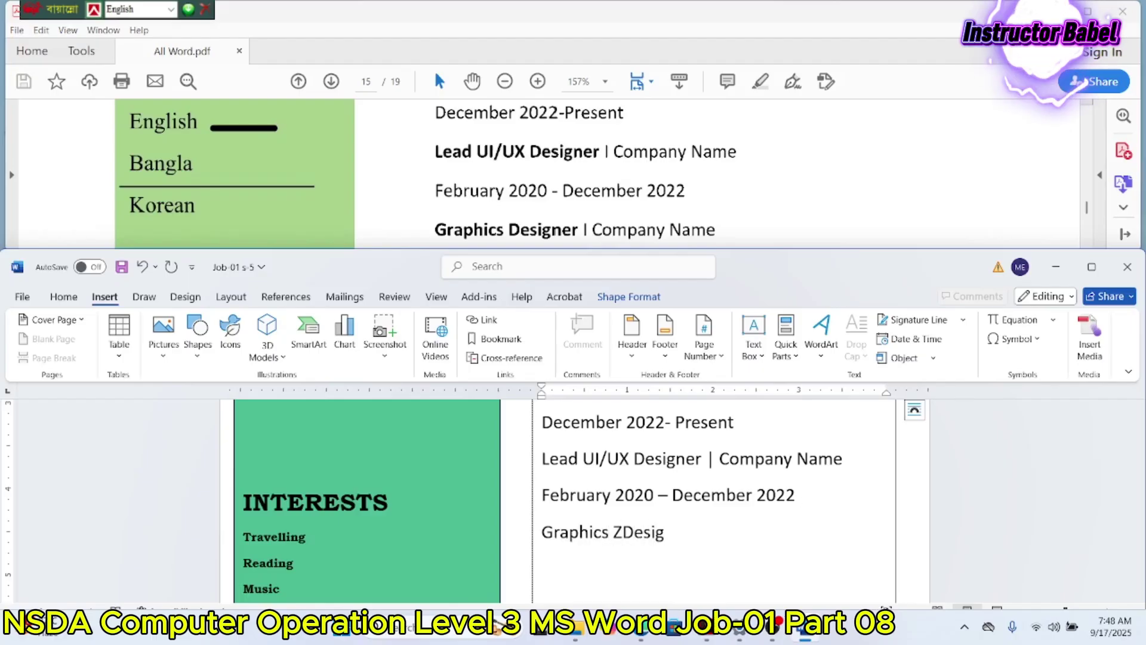
pyautogui.press('BackSpace')
pyautogui.press('BackSpace')
pyautogui.press('BackSpace')
pyautogui.press('BackSpace')
pyautogui.press('BackSpace')
pyautogui.press('BackSpace')
pyautogui.write('Designer')
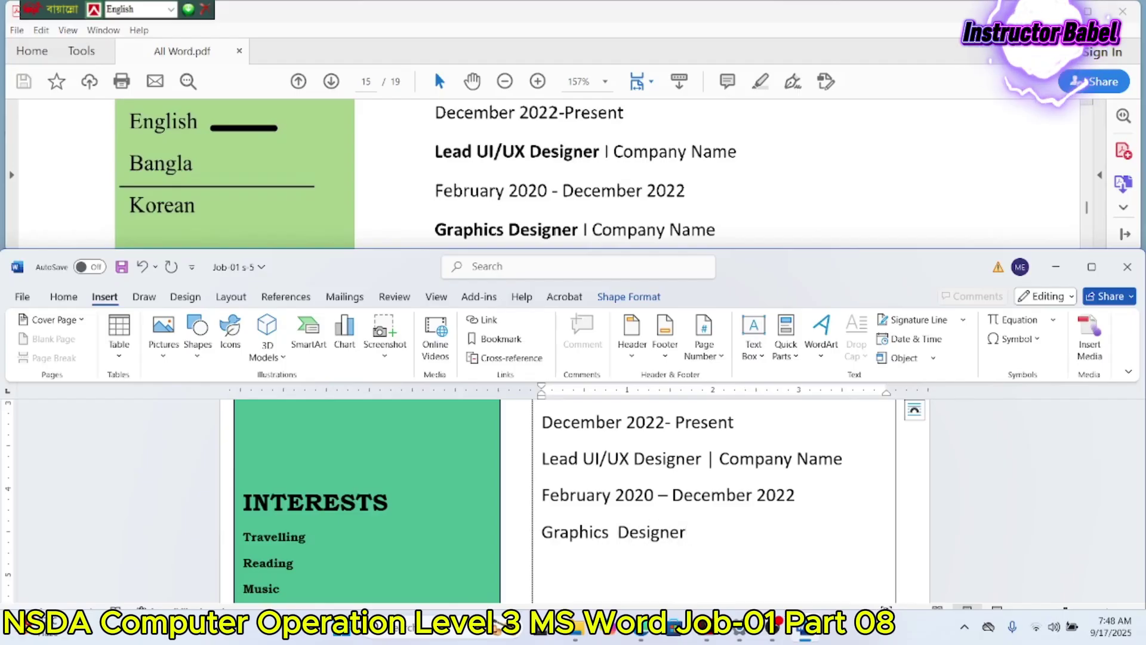
pyautogui.write(' | Compan')
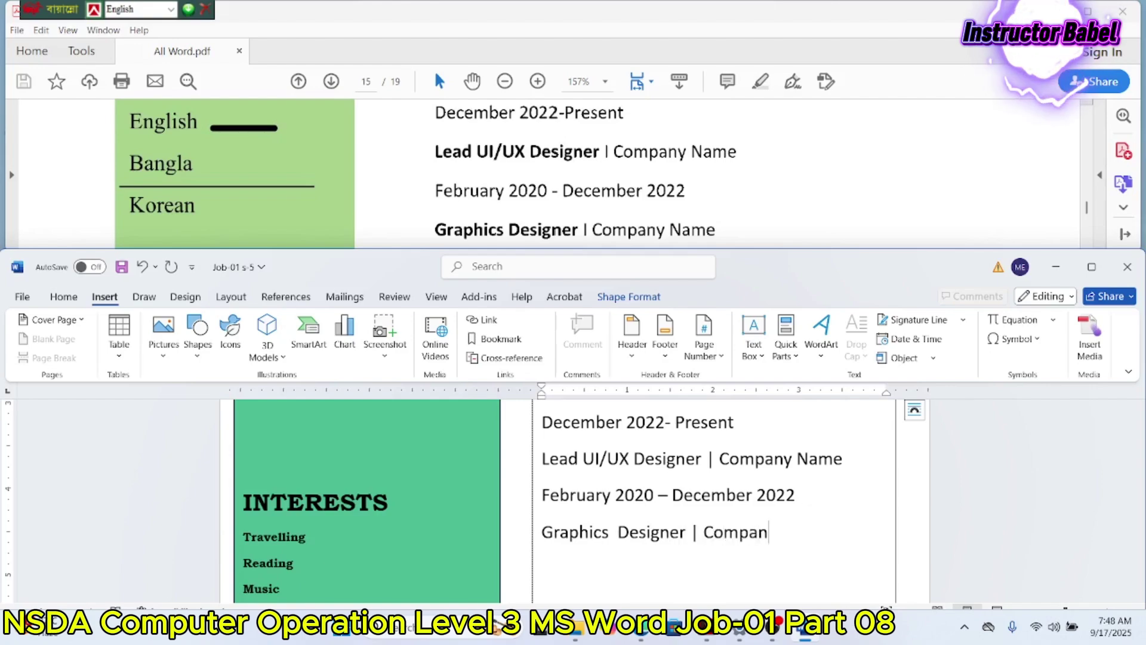
pyautogui.write('y Name')
pyautogui.press('Return')
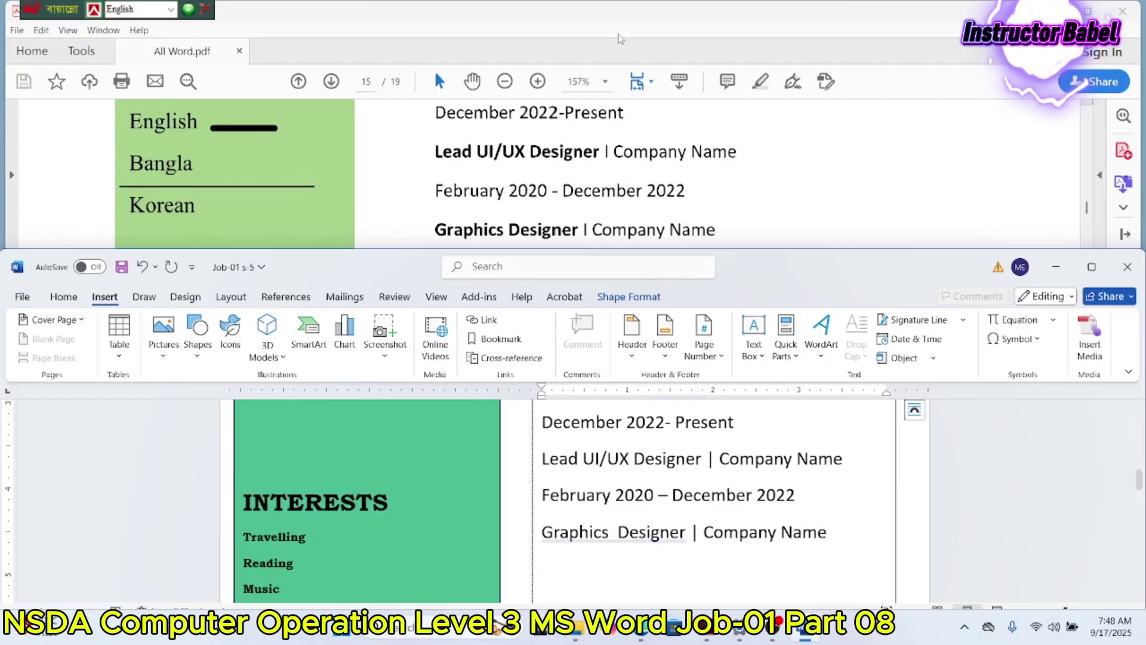
pyautogui.scroll(-2, 625, 158)
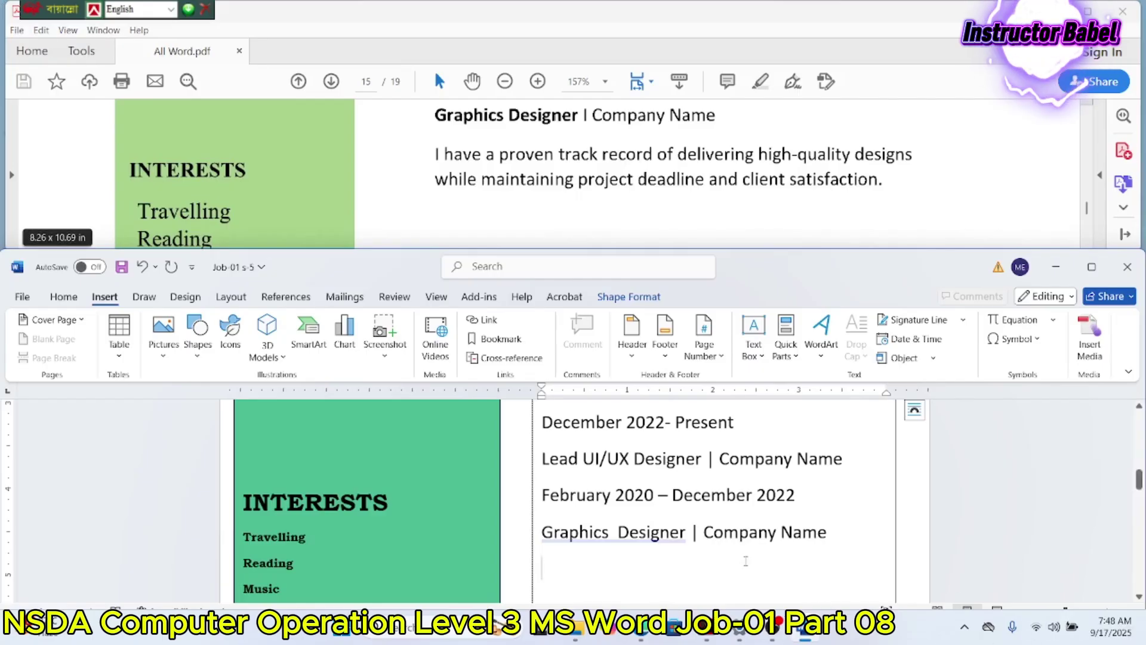
pyautogui.click(614, 532)
pyautogui.press('BackSpace')
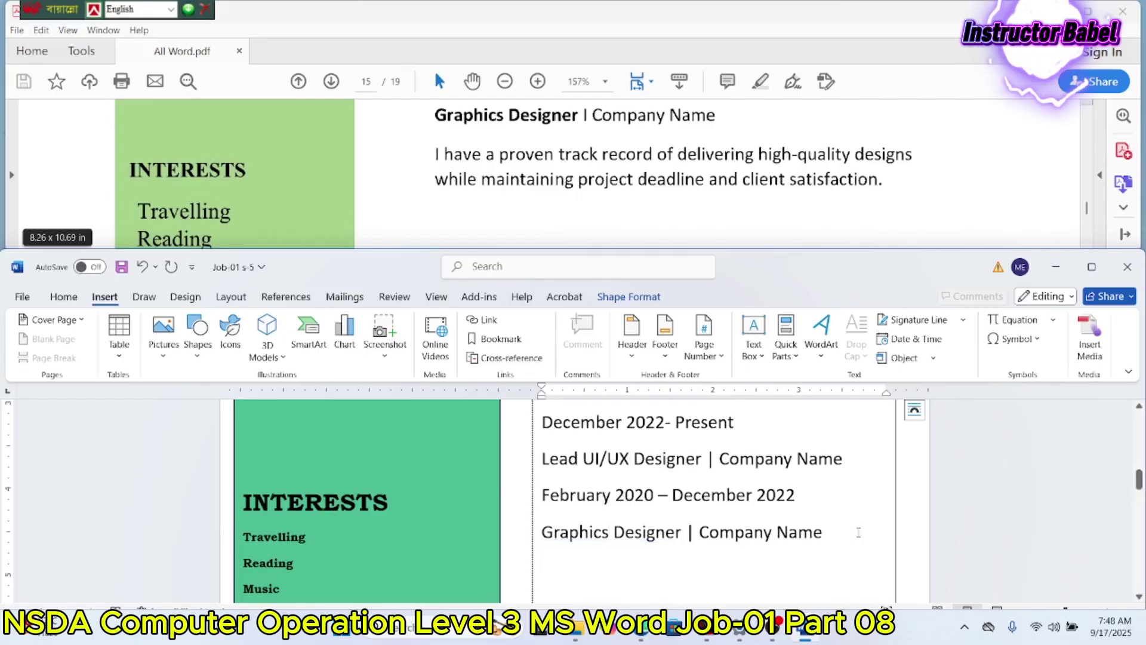
# Step: Type the sentence about delivering high-quality designs while maintaining deadlines and client satisfaction
pyautogui.press('Return')
pyautogui.write('I have a p')
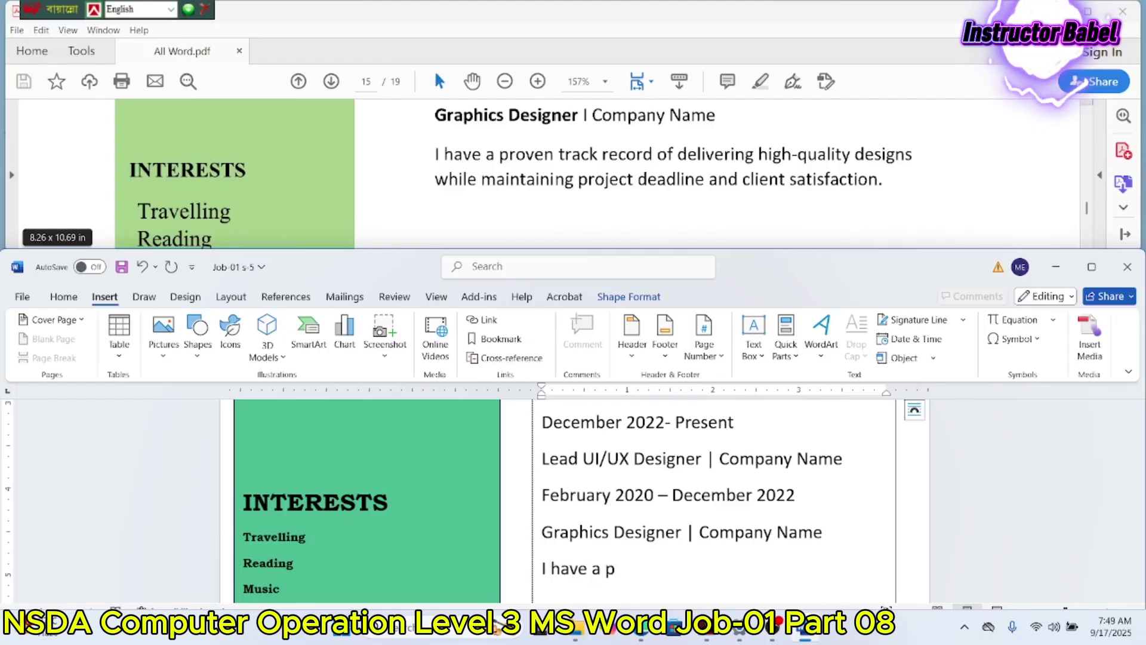
pyautogui.write('roven track re')
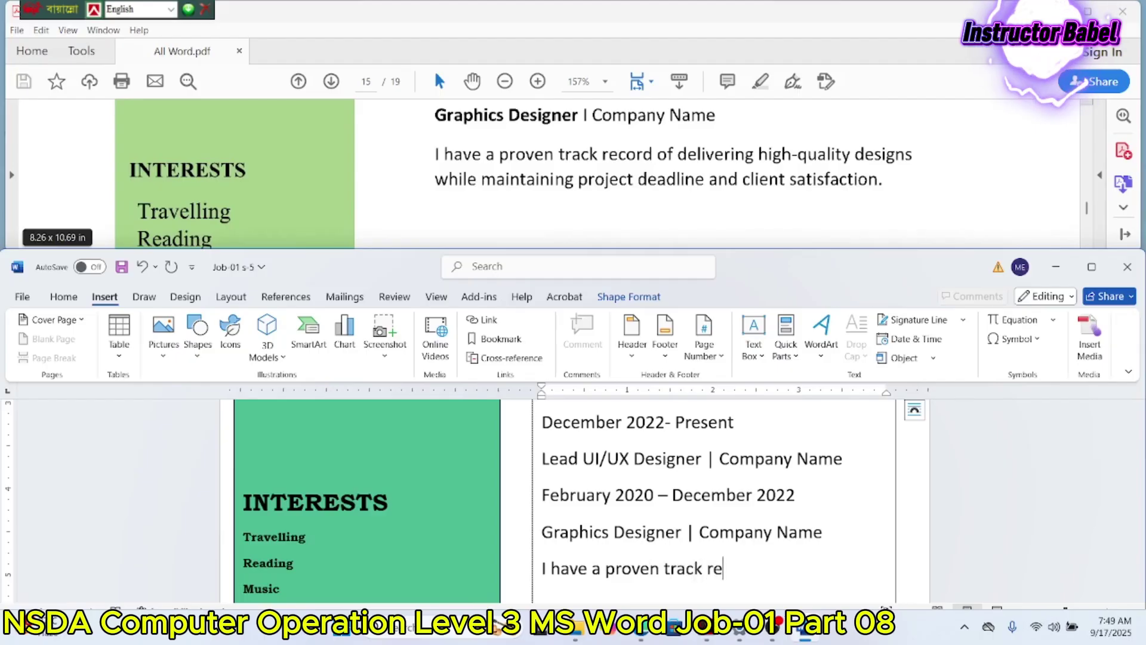
pyautogui.write('cord of deve')
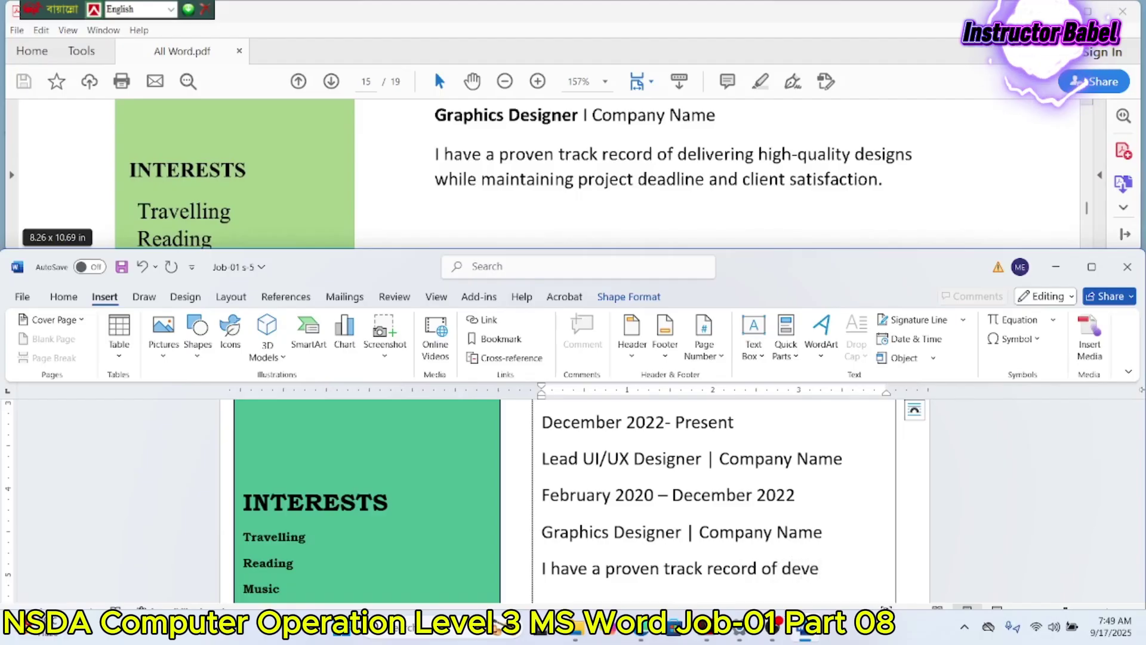
pyautogui.press('BackSpace')
pyautogui.write('ivering ')
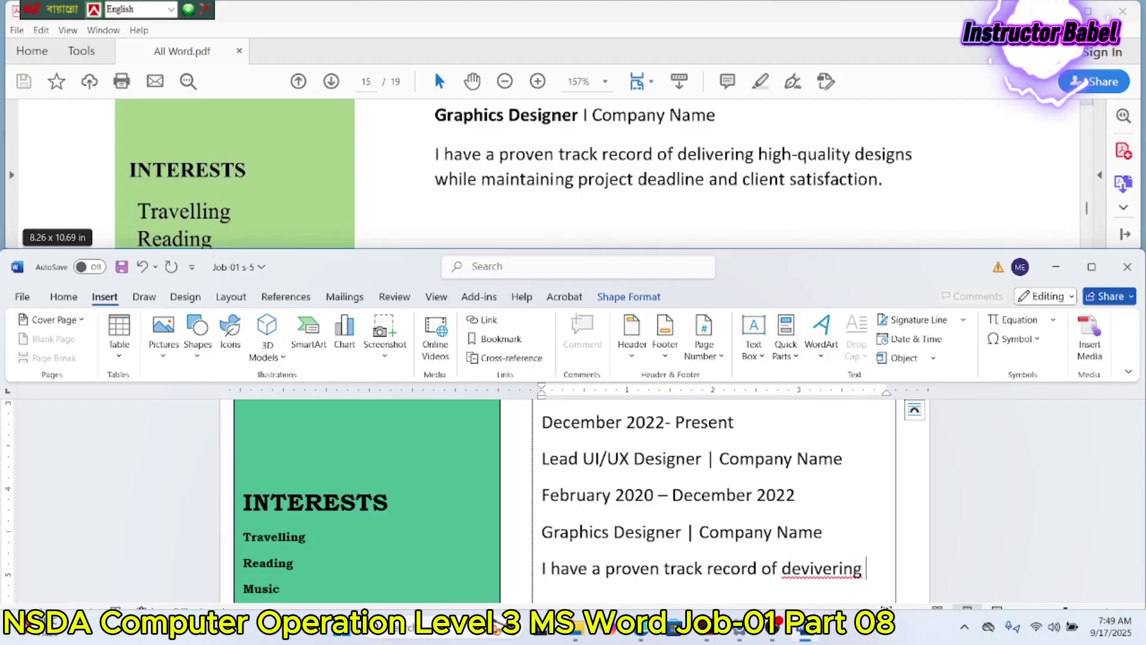
pyautogui.write('high-quality')
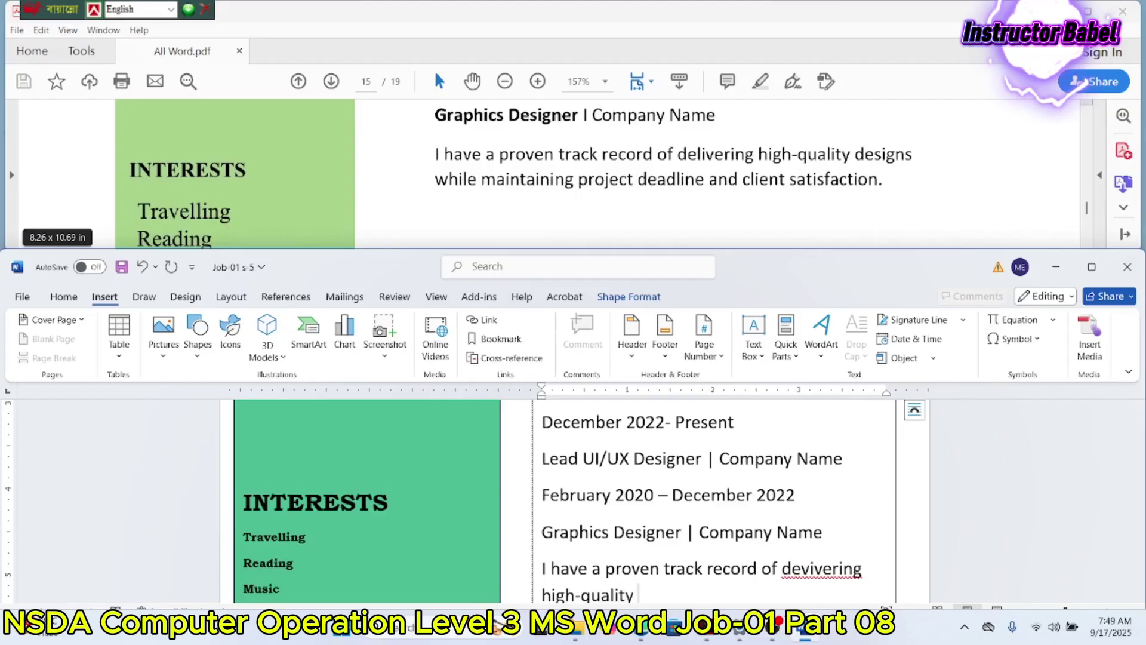
pyautogui.write(' designs while')
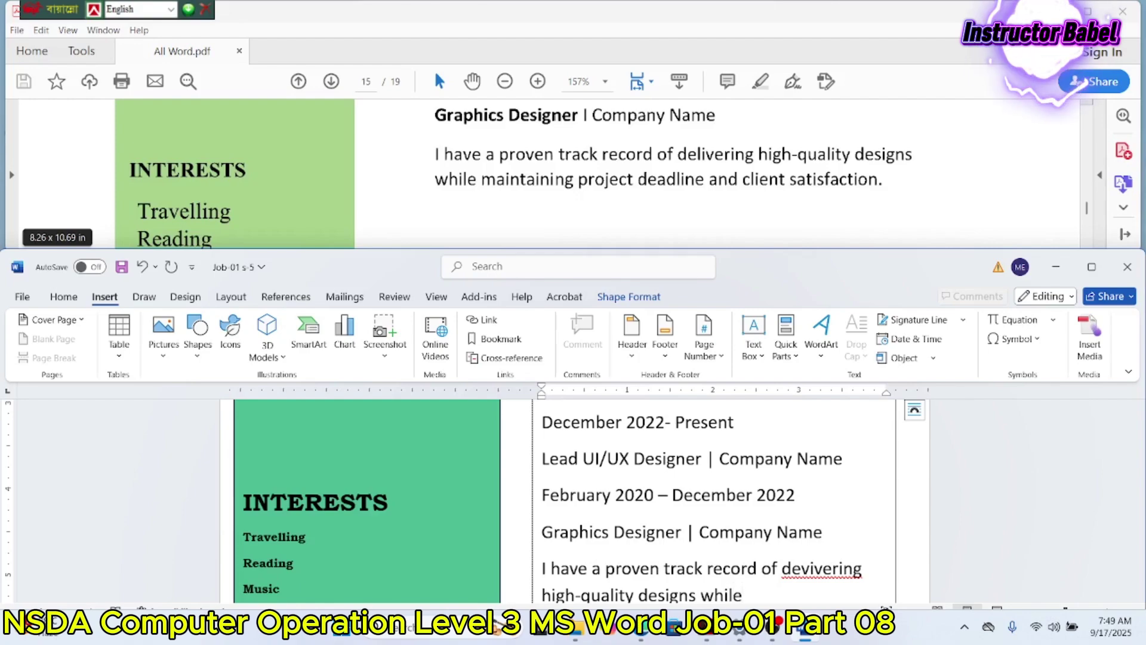
pyautogui.write(' maintaining')
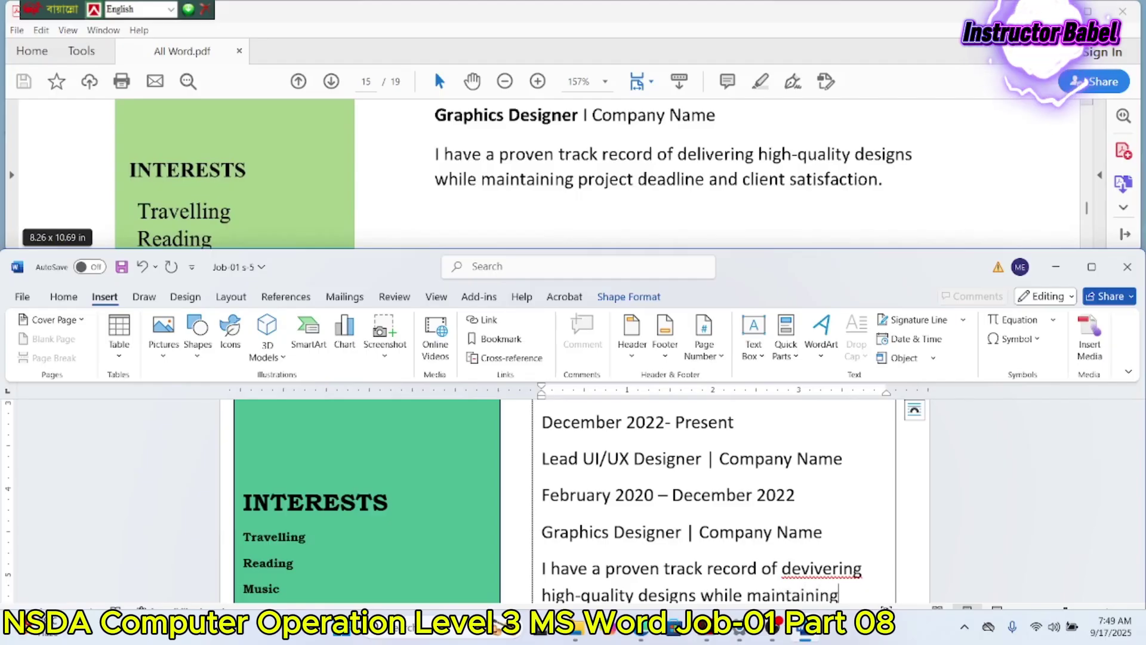
pyautogui.write(' project')
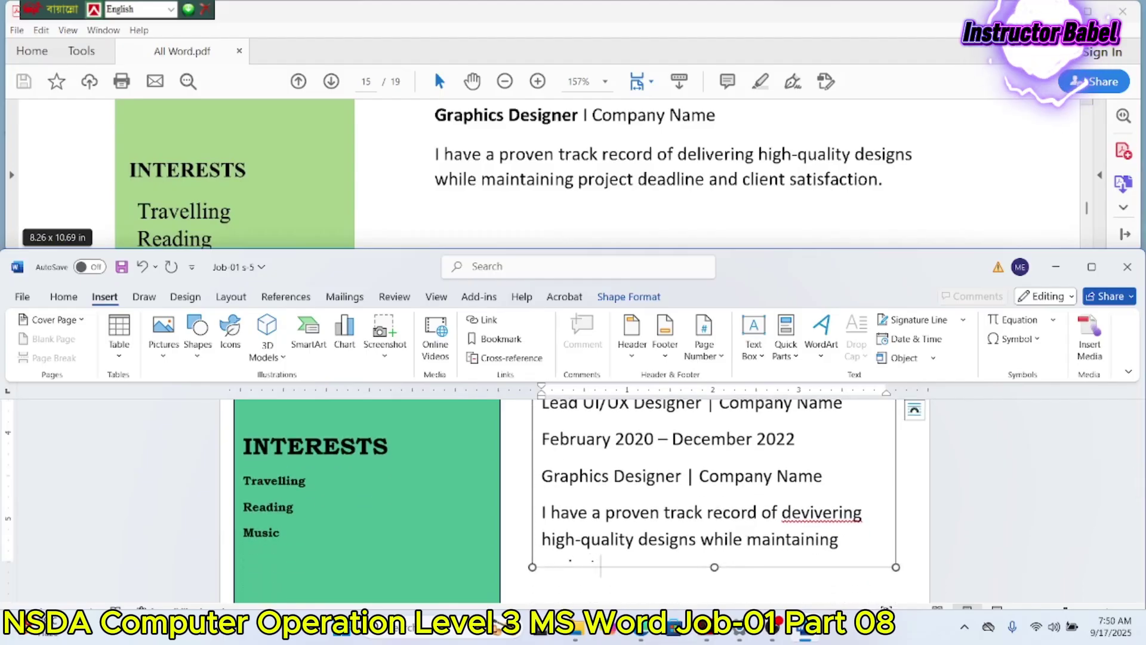
pyautogui.write(' deadlinee and client satisfaction')
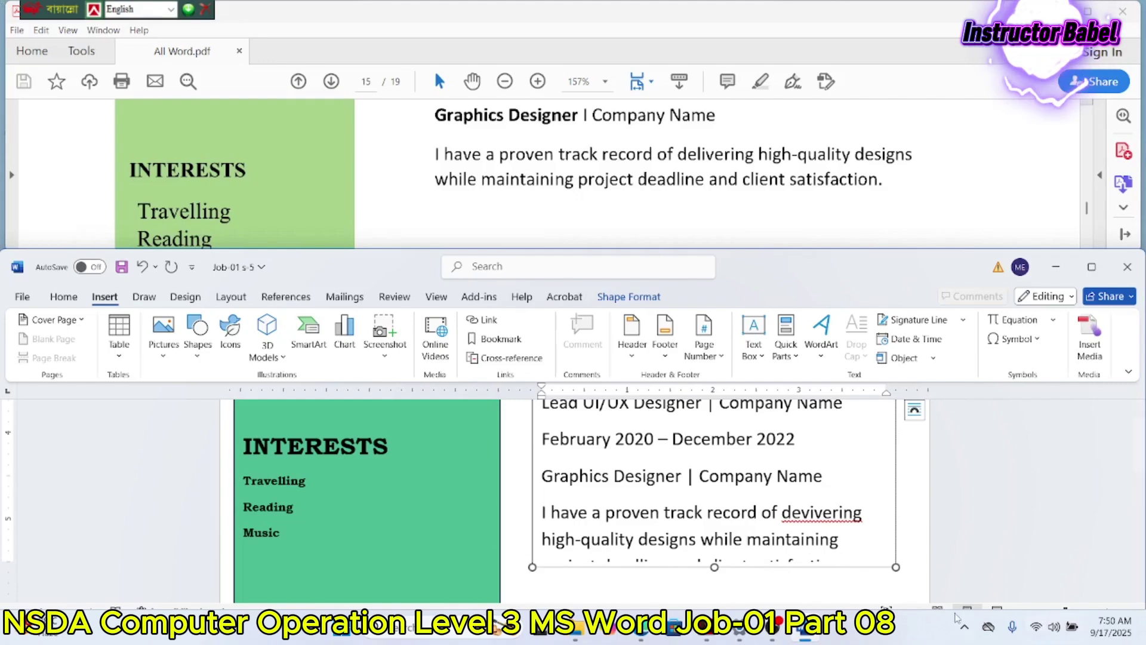
# Step: Enlarge the text box, end the sentence with a period and correct 'devivering' to 'delivering'
pyautogui.moveTo(718, 567); pyautogui.dragTo(719, 600)
pyautogui.click(842, 520)
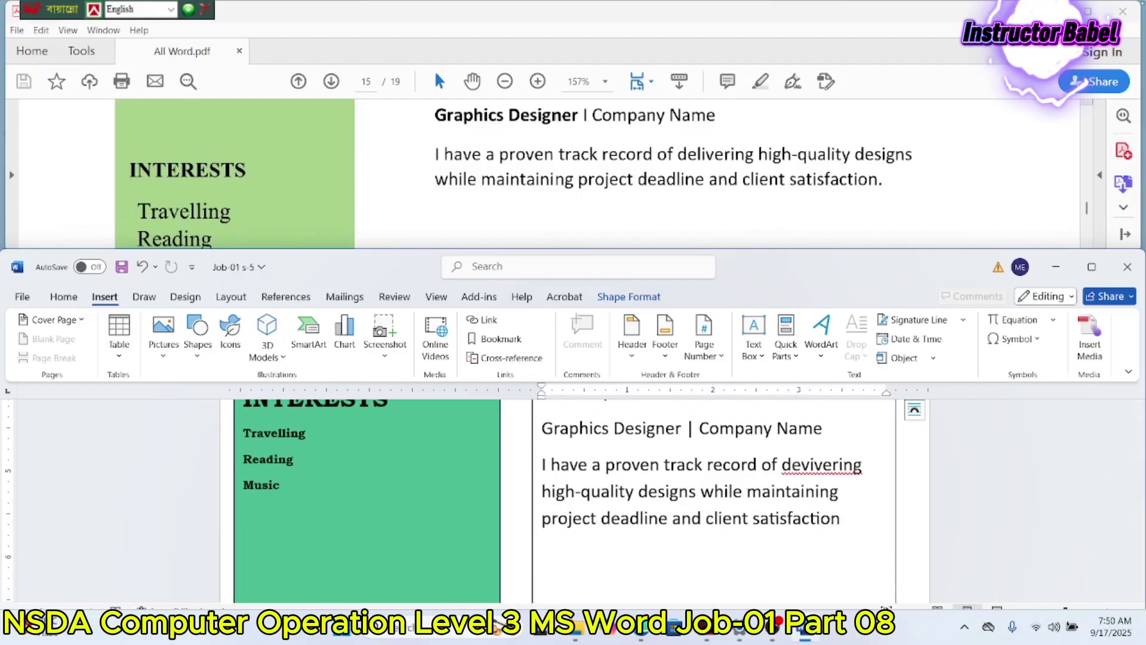
pyautogui.write('.')
pyautogui.click(809, 465)
pyautogui.press('BackSpace')
pyautogui.write('l')
pyautogui.click(847, 518)
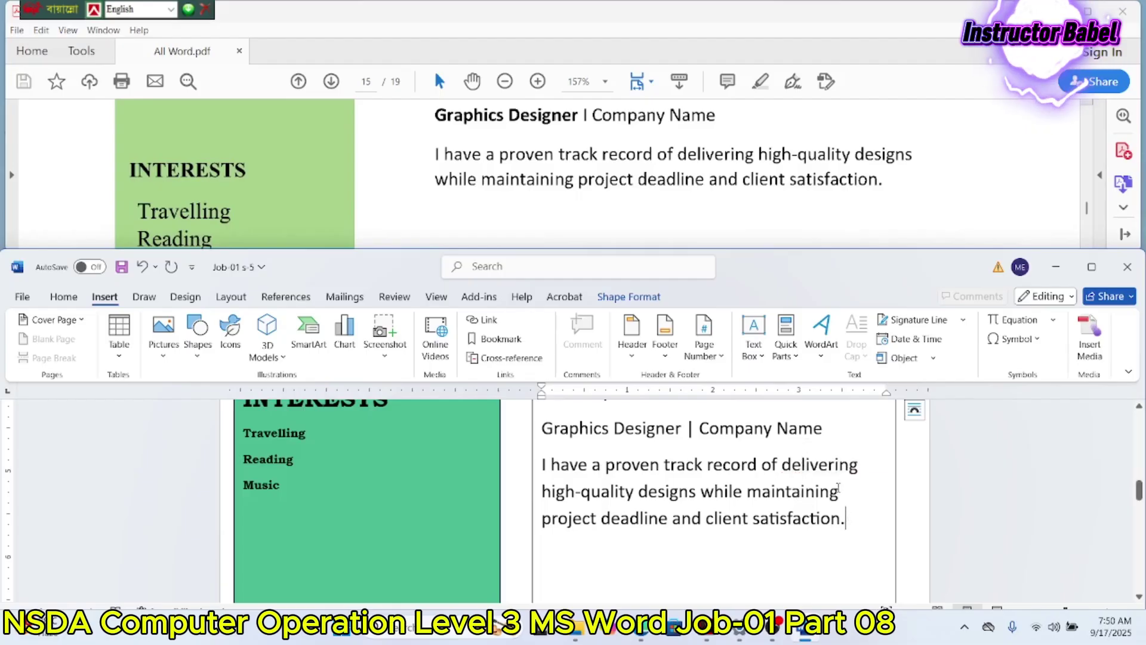
pyautogui.scroll(4, 741, 352)
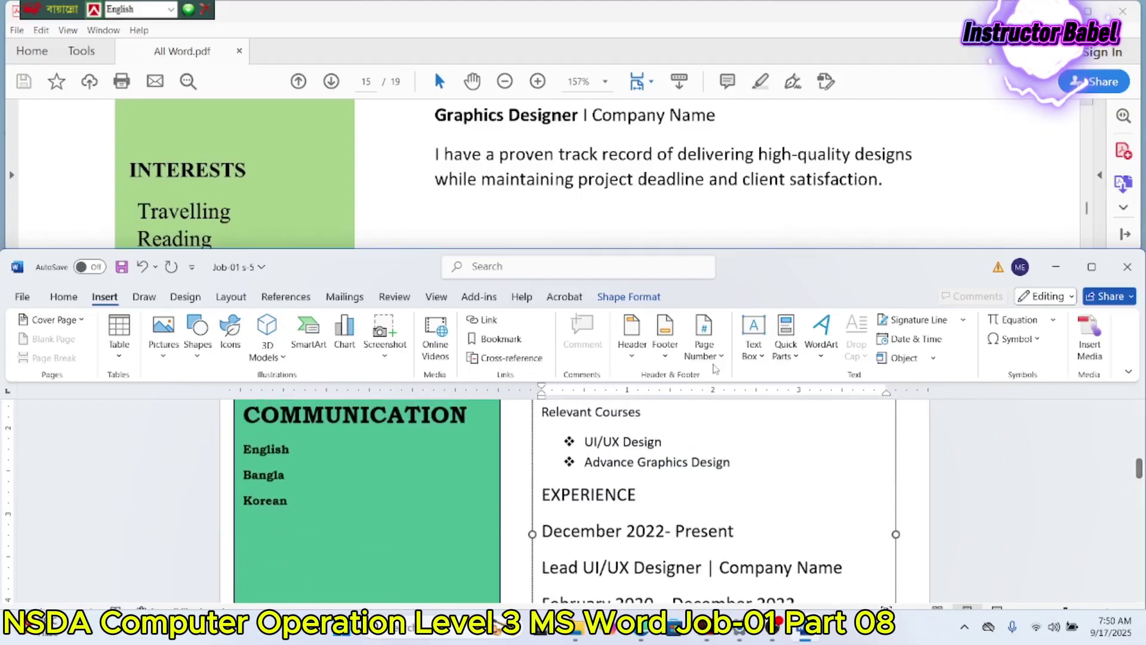
pyautogui.scroll(10, 717, 179)
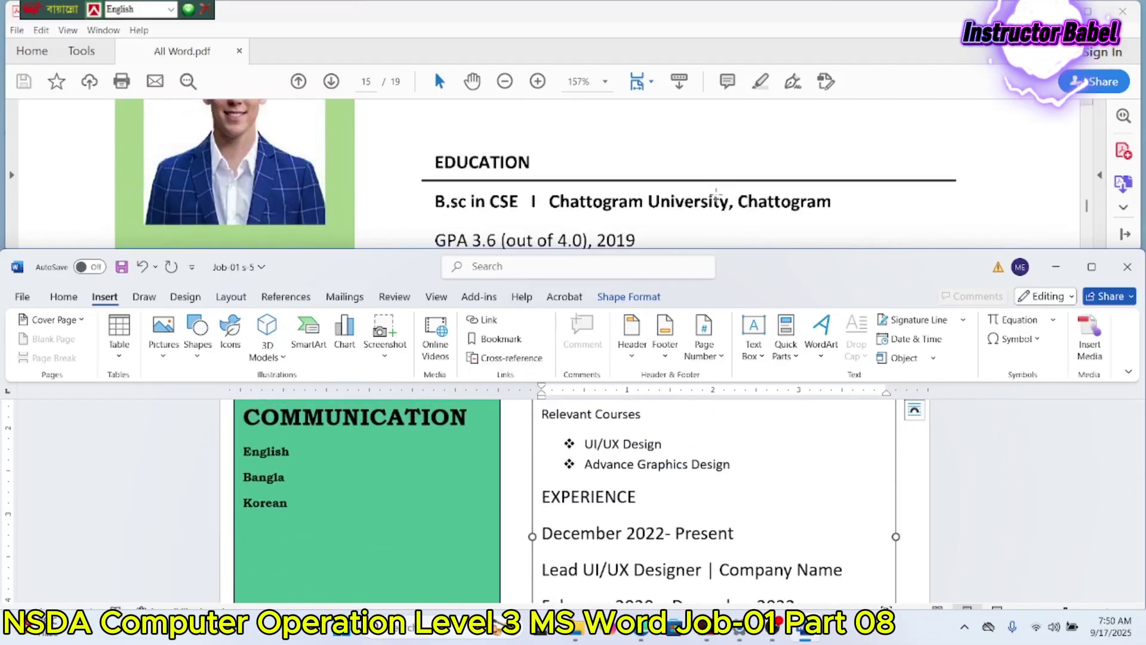
pyautogui.scroll(1, 715, 194)
pyautogui.scroll(-3, 715, 200)
pyautogui.scroll(3, 715, 206)
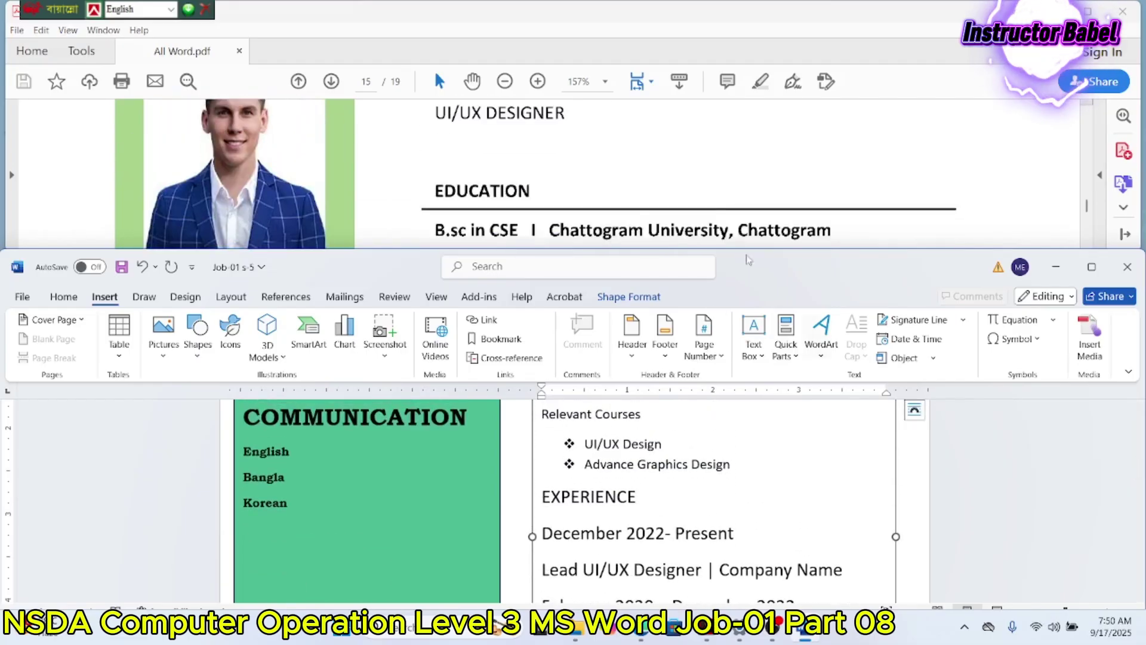
pyautogui.hotkey('ctrl', 'Home')
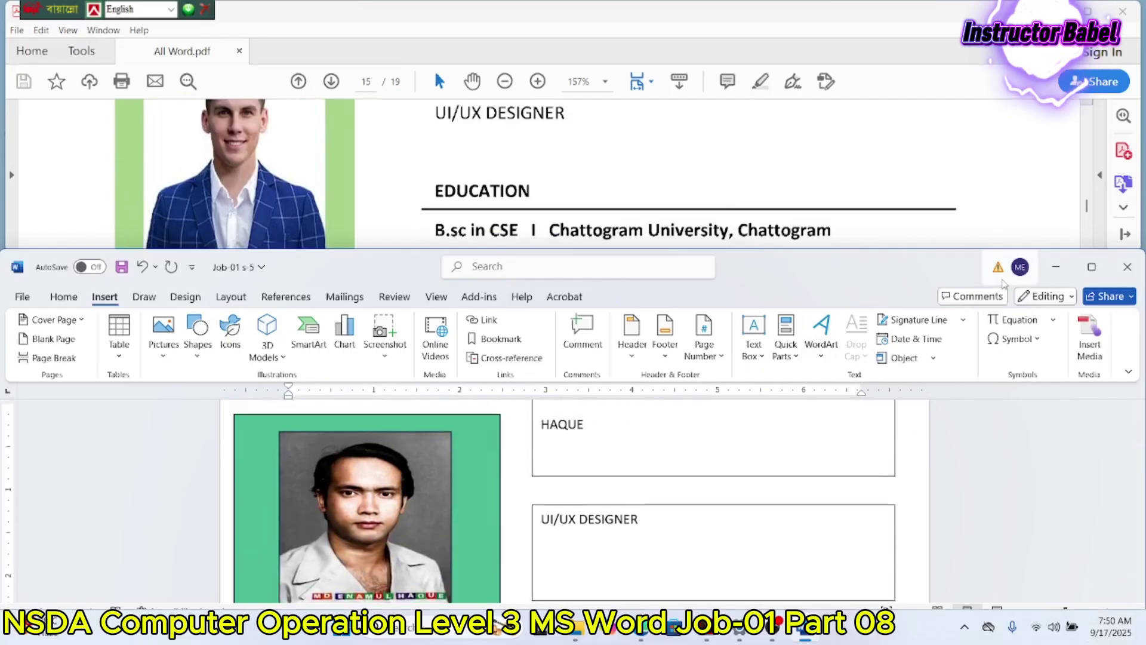
pyautogui.moveTo(955, 258); pyautogui.dragTo(956, 250)
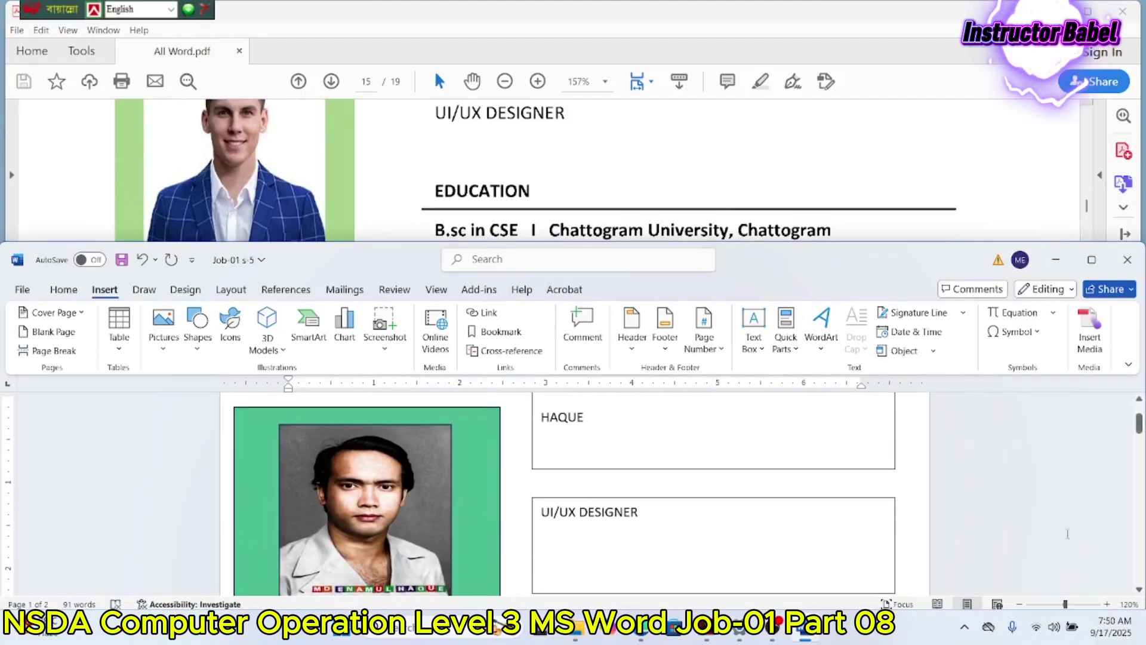
pyautogui.click(1107, 604)
pyautogui.click(1108, 604)
pyautogui.click(1107, 604)
pyautogui.click(1108, 604)
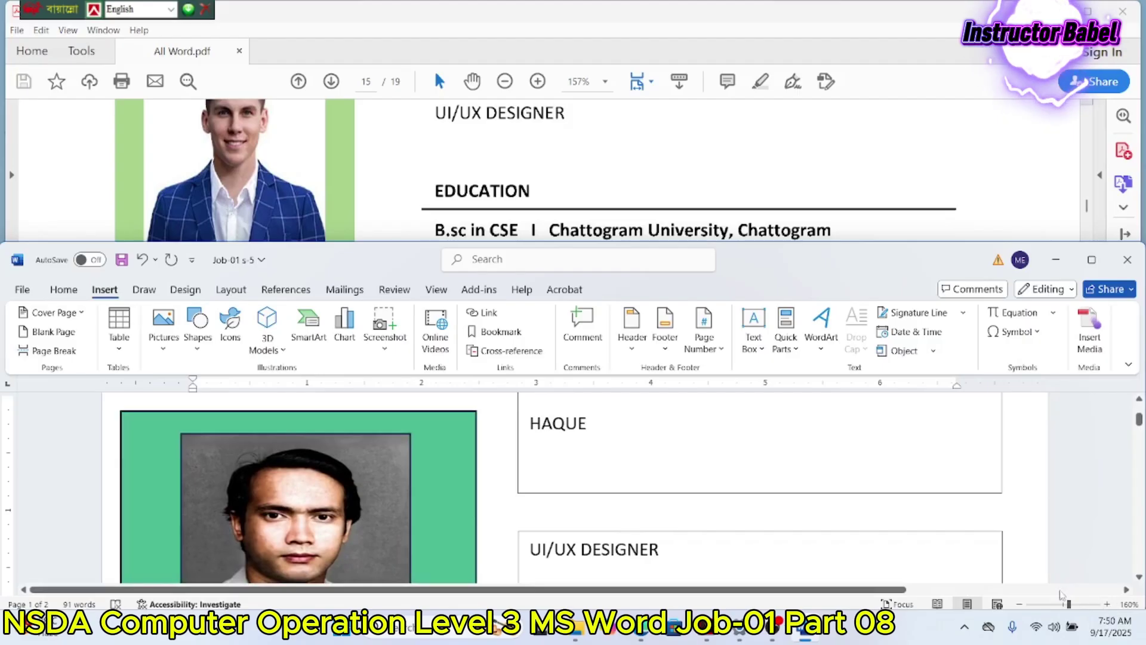
pyautogui.click(455, 413)
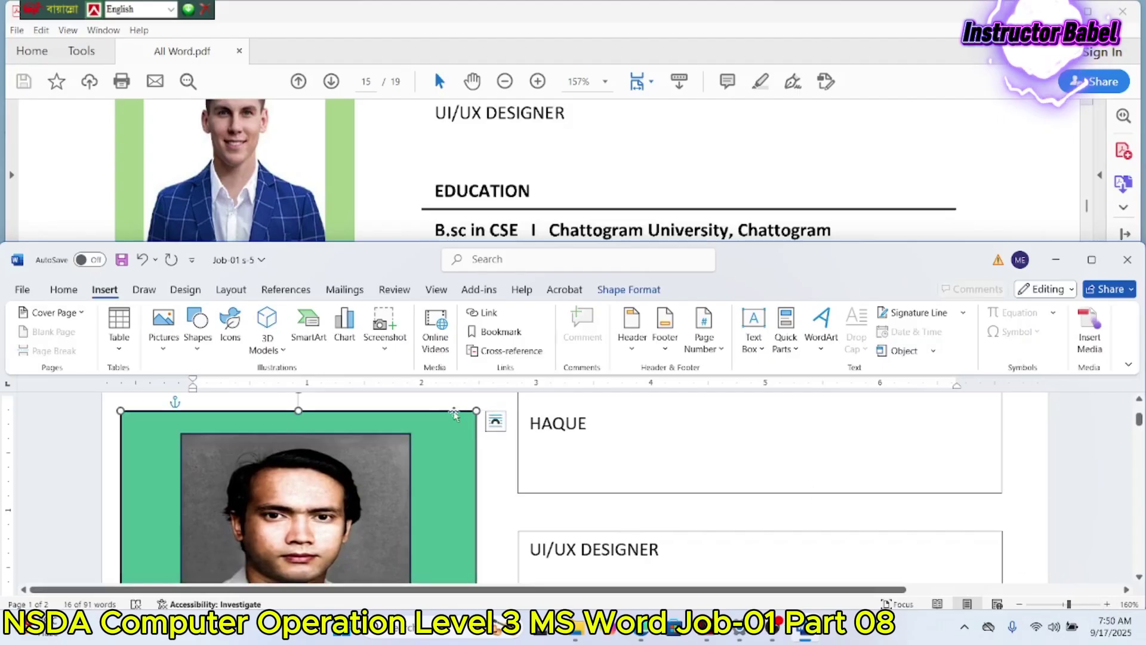
pyautogui.scroll(10, 475, 193)
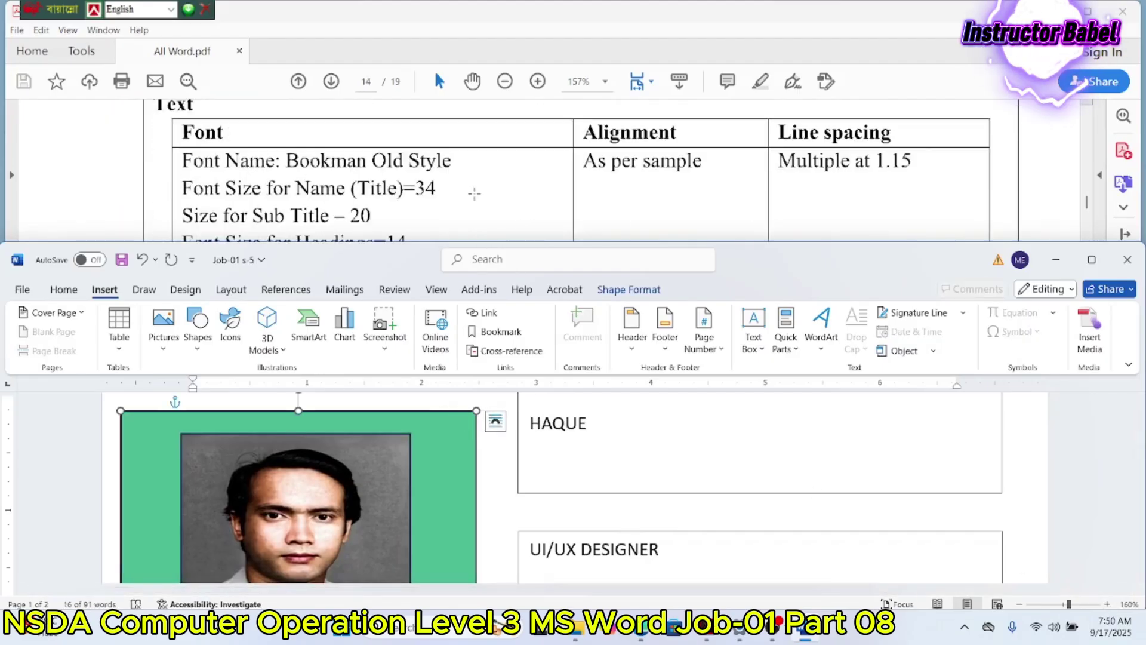
pyautogui.scroll(3, 475, 193)
pyautogui.scroll(1, 474, 192)
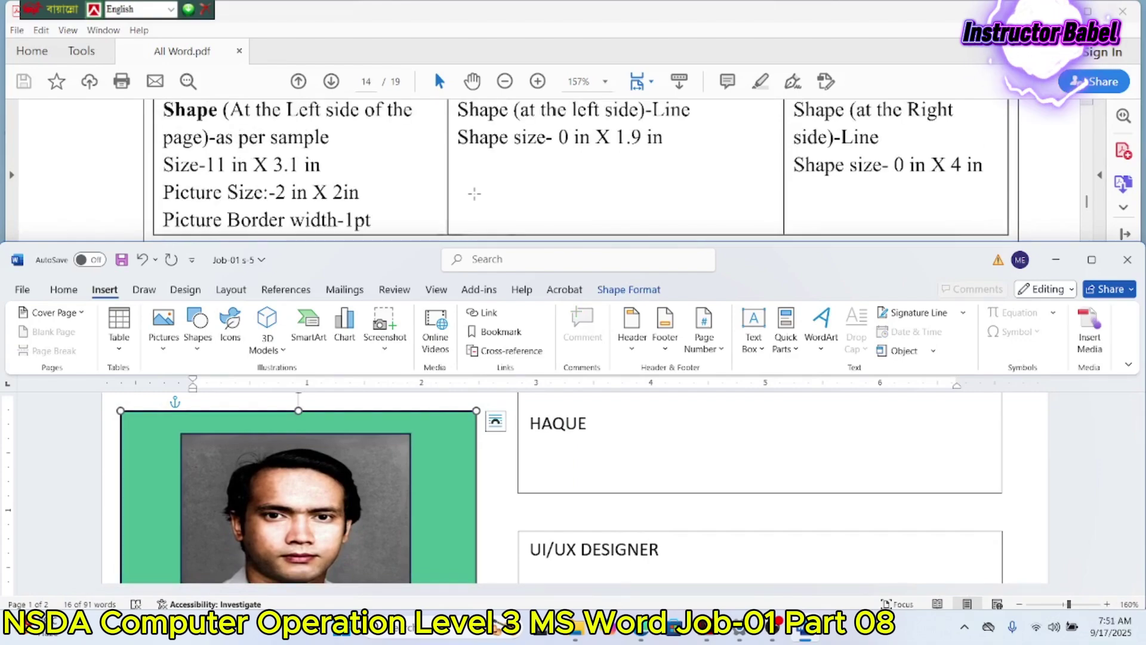
pyautogui.click(396, 414)
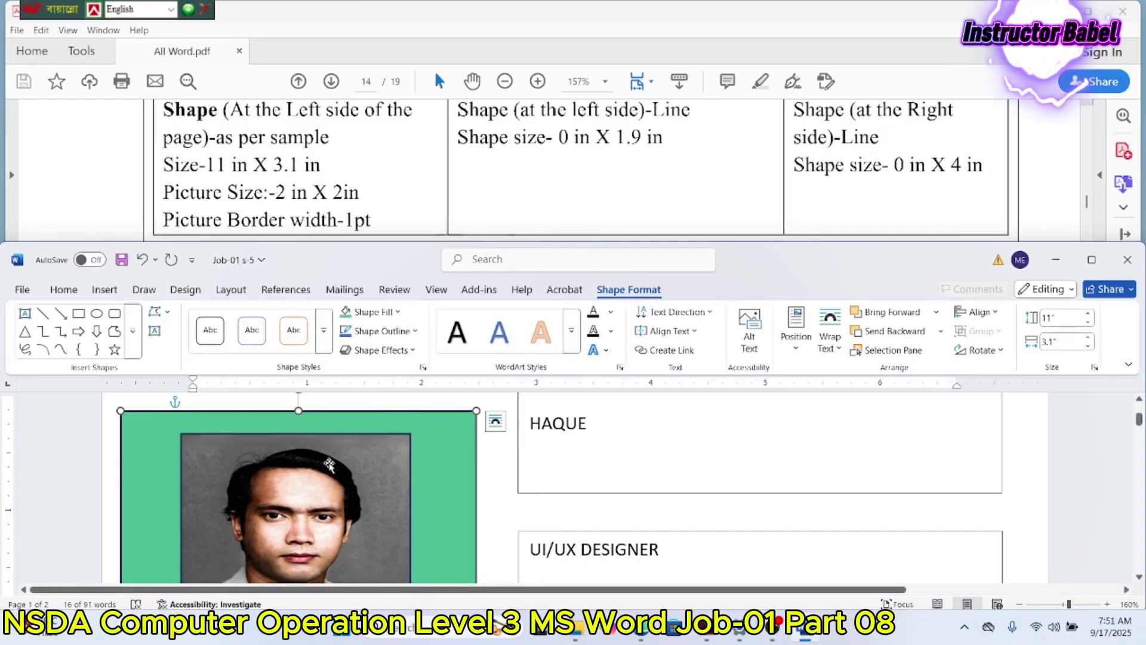
pyautogui.click(333, 440)
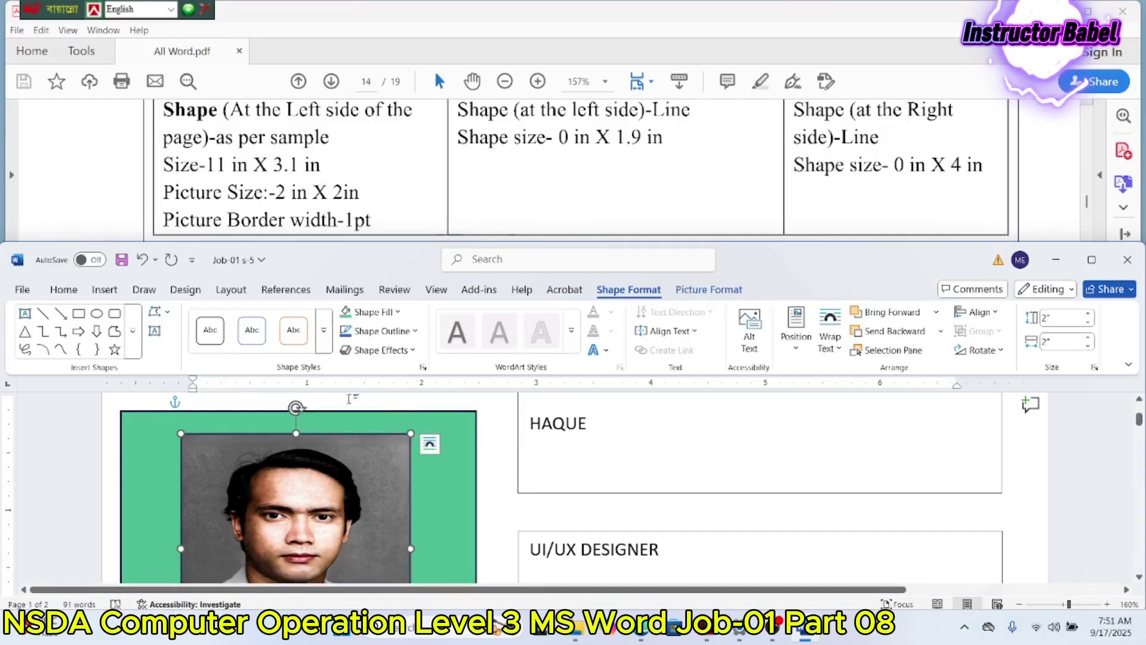
pyautogui.scroll(2, 764, 114)
pyautogui.scroll(-1, 764, 115)
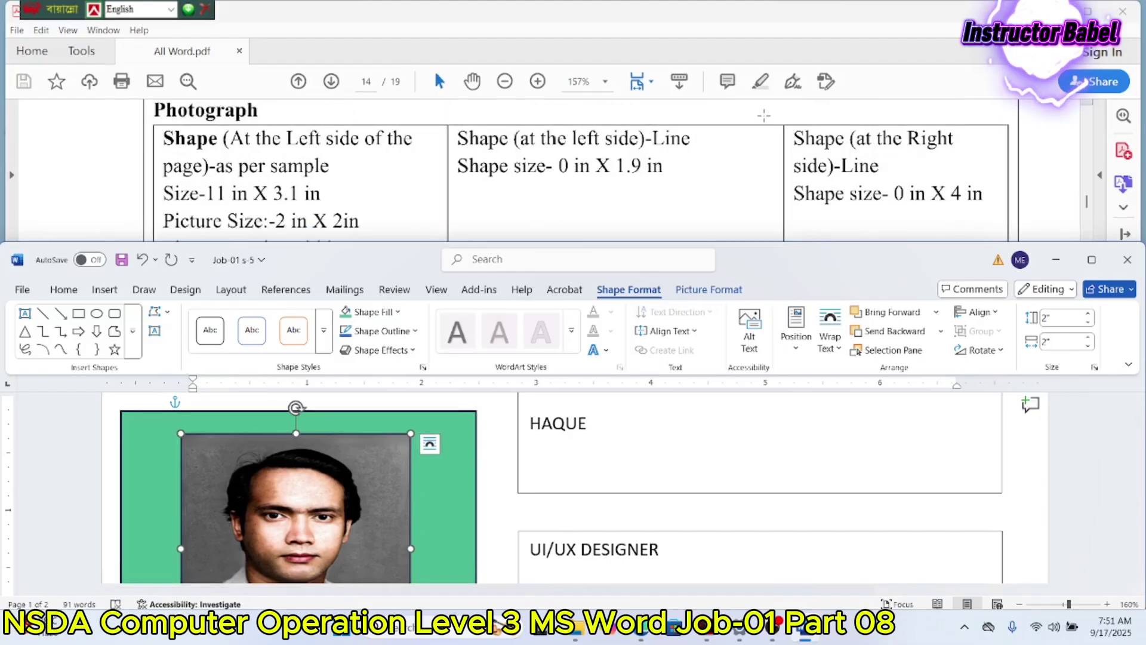
pyautogui.scroll(3, 671, 459)
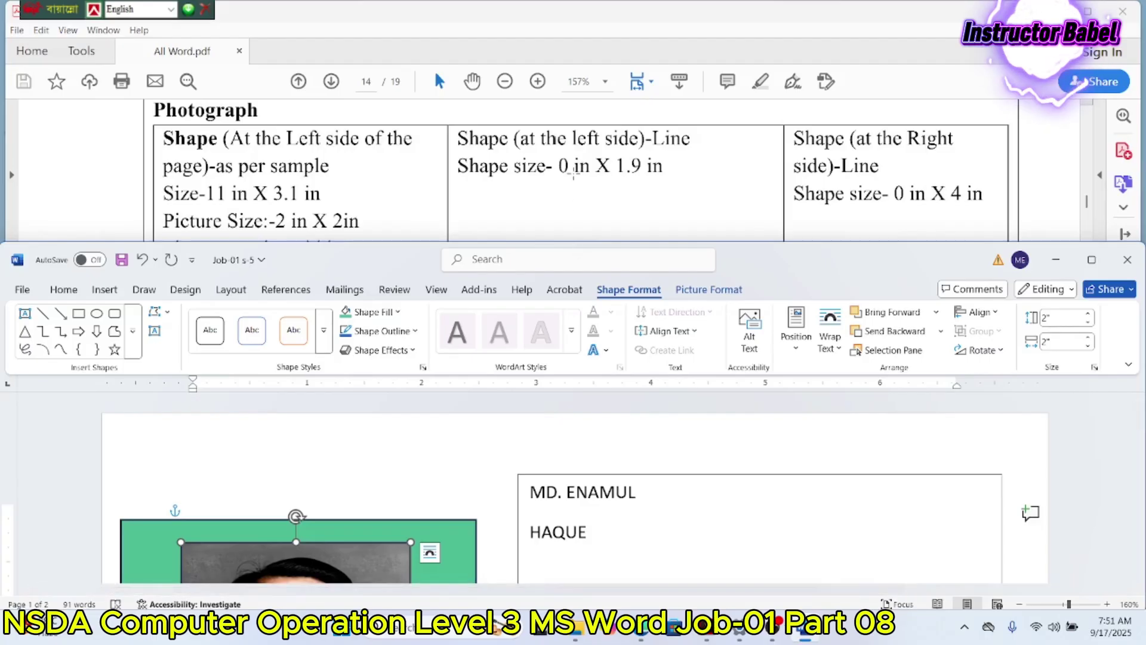
pyautogui.scroll(-10, 573, 173)
pyautogui.scroll(-15, 573, 174)
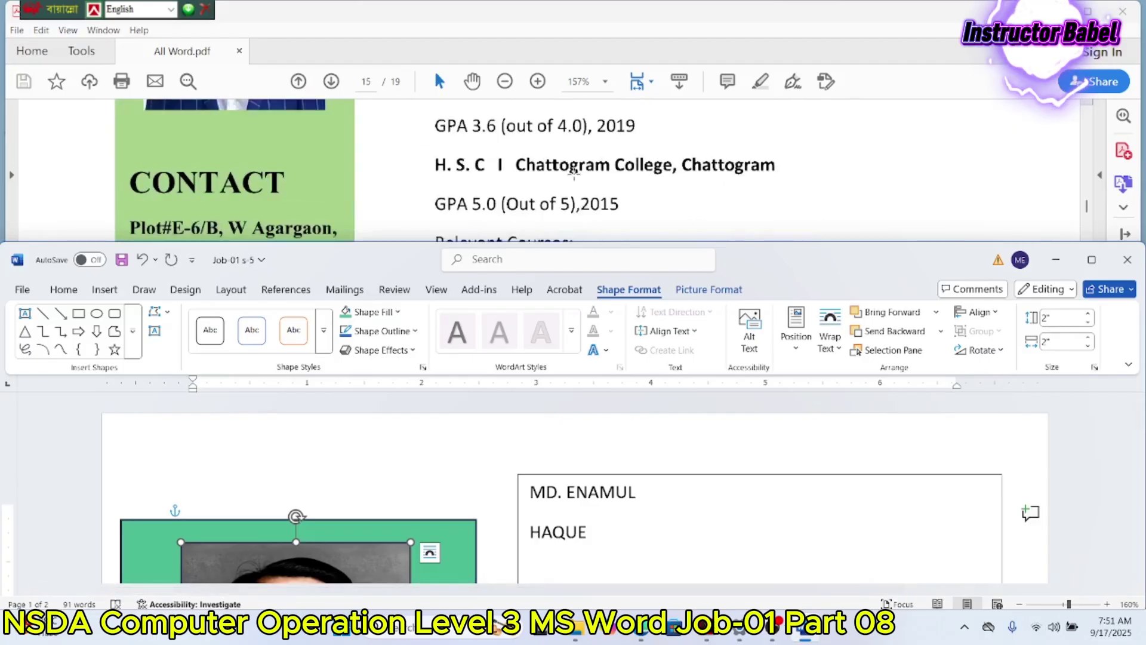
pyautogui.scroll(4, 574, 174)
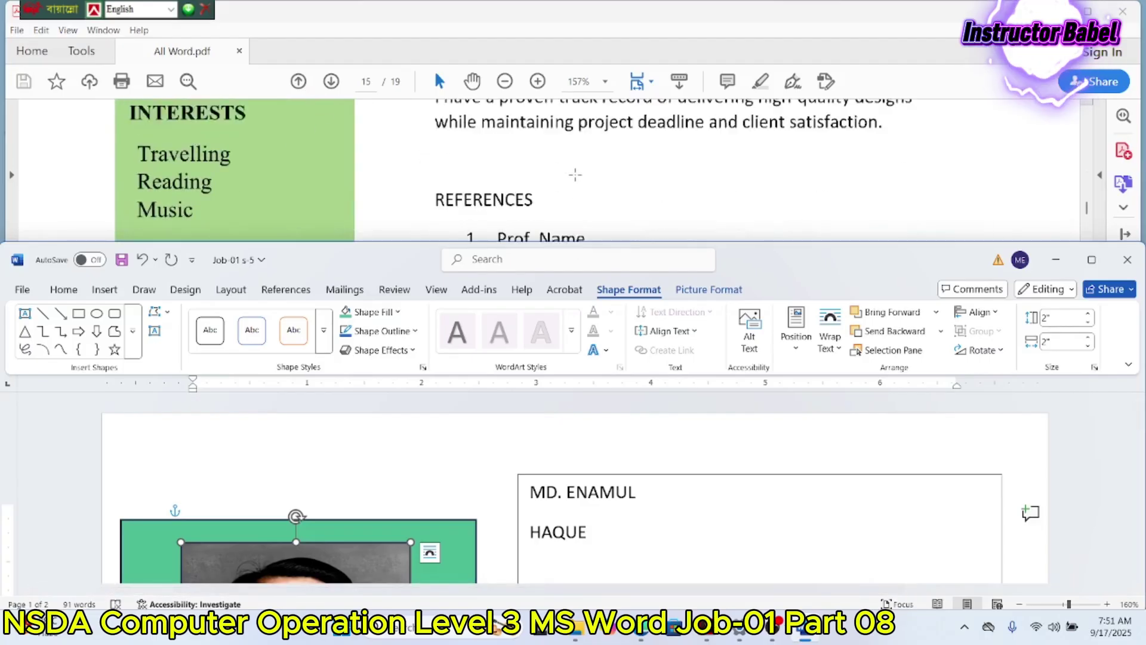
pyautogui.scroll(-4, 575, 173)
pyautogui.scroll(-3, 627, 507)
pyautogui.scroll(-10, 626, 507)
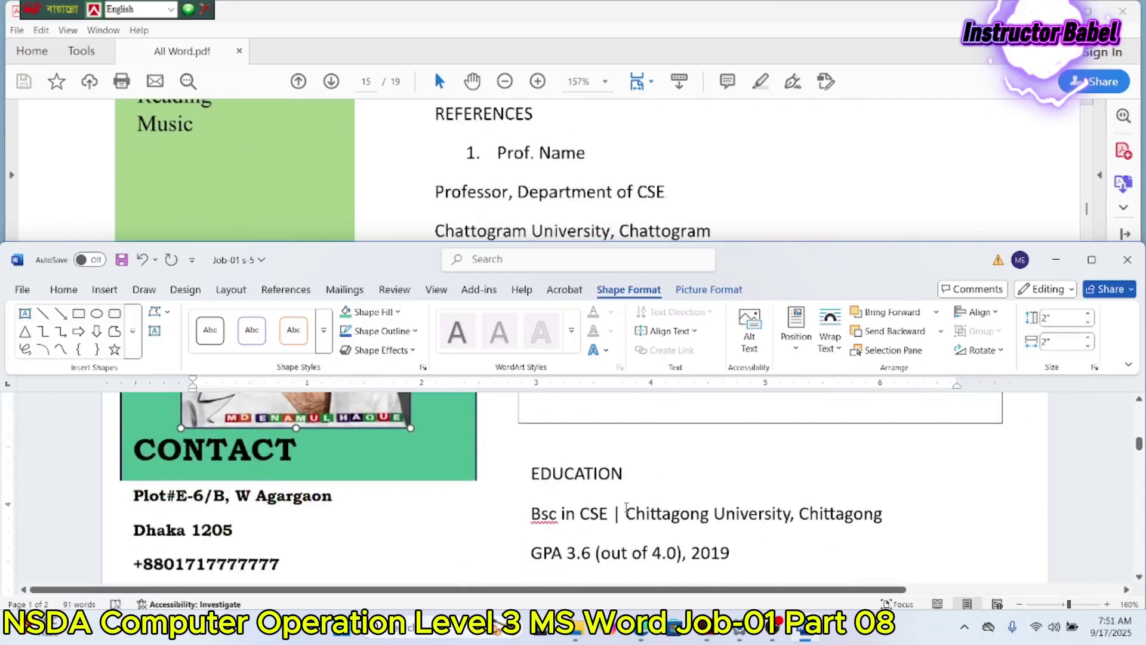
# Step: Add a REFERENCES heading below the experience paragraph and make the text box taller
pyautogui.click(949, 479)
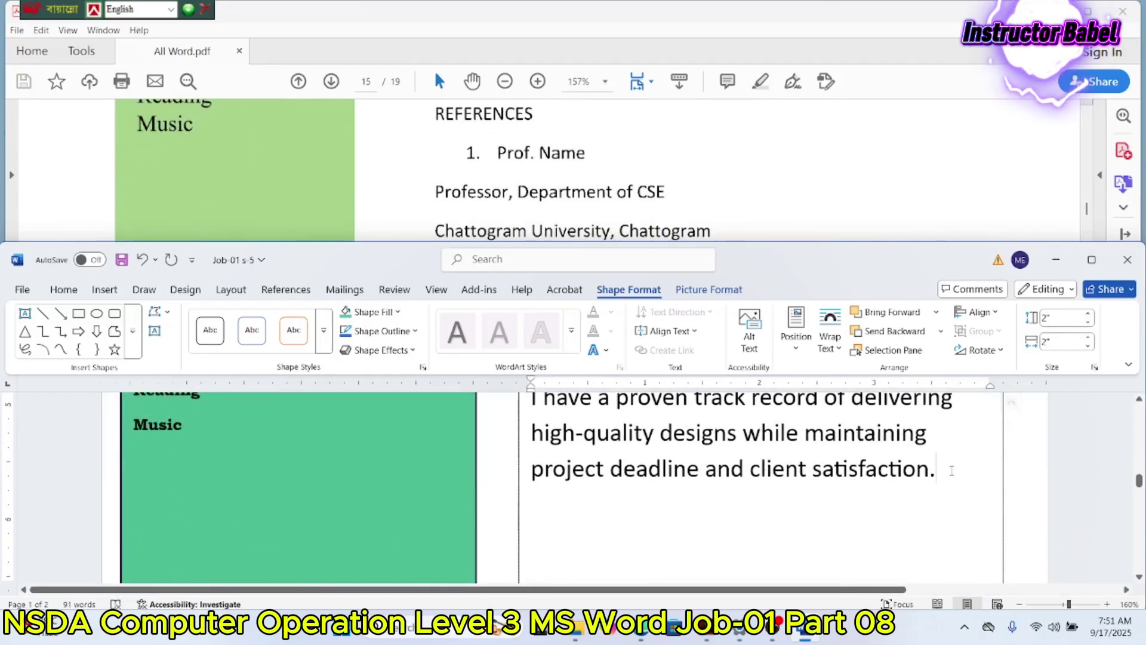
pyautogui.press('Return')
pyautogui.press('Return')
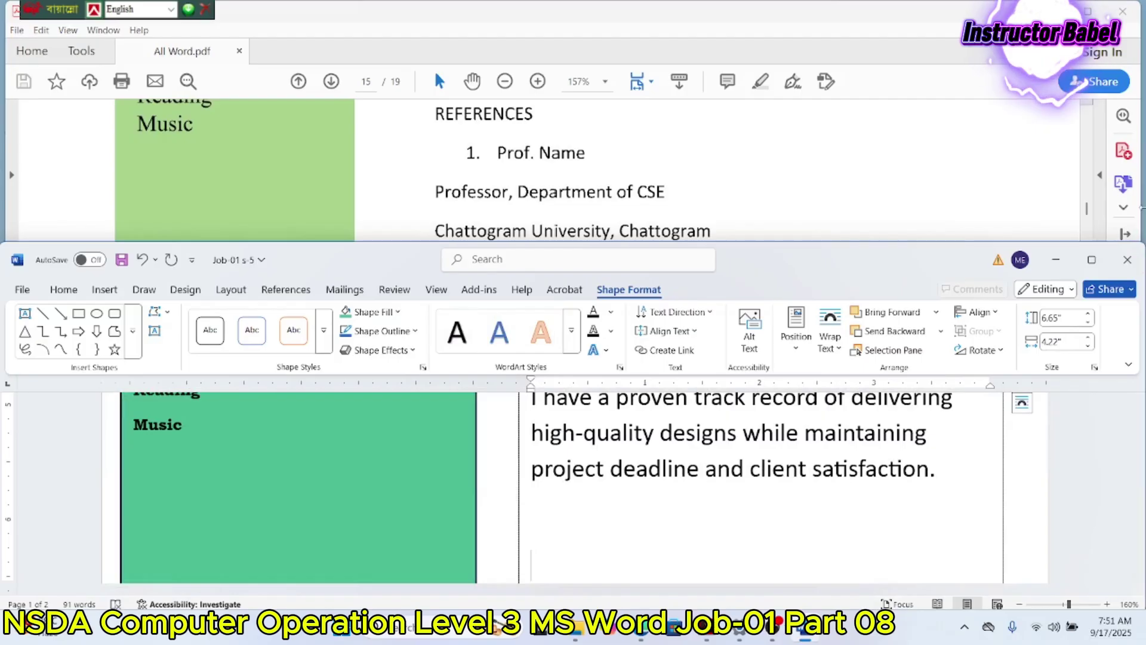
pyautogui.write('REFERENCE')
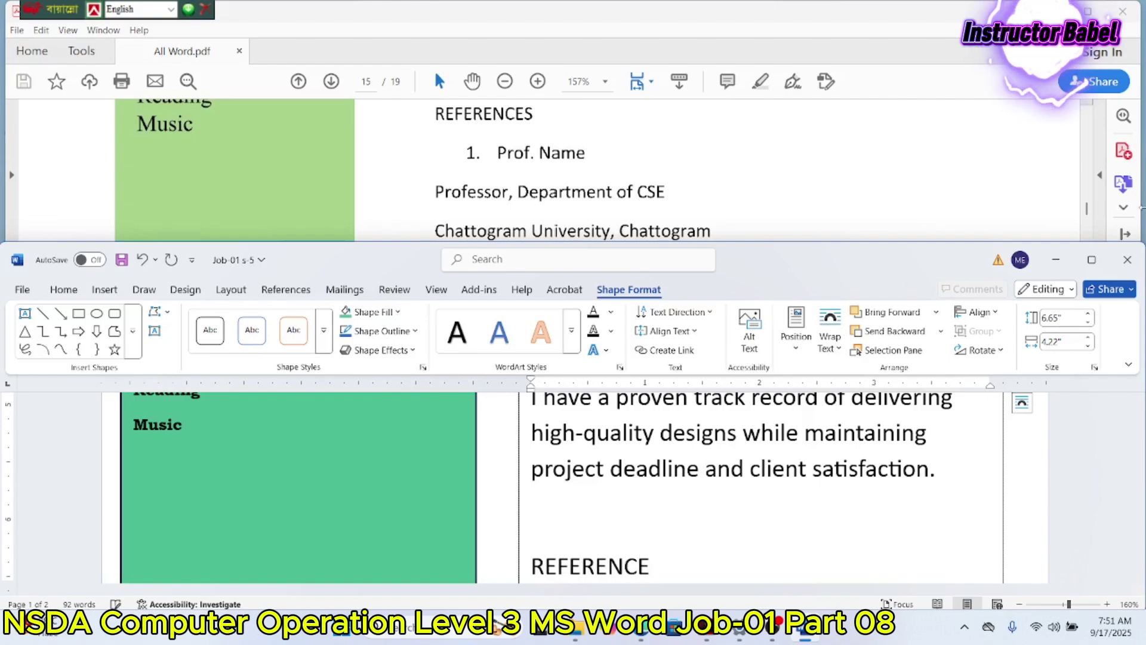
pyautogui.write('S')
pyautogui.scroll(-3, 606, 504)
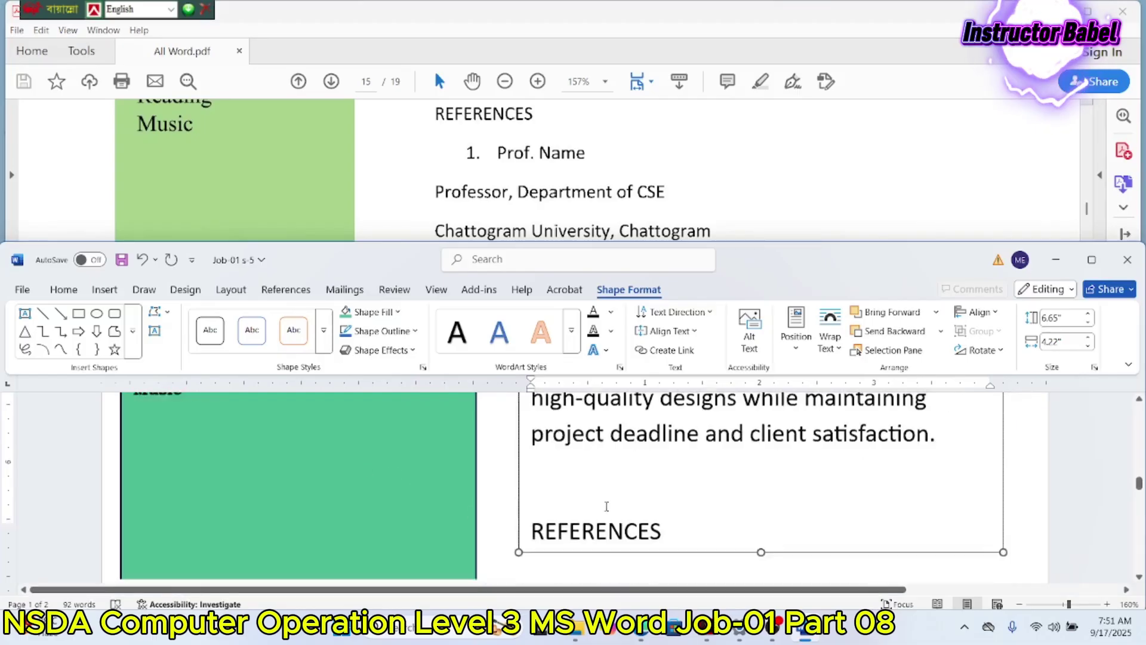
pyautogui.moveTo(761, 473); pyautogui.dragTo(761, 555)
pyautogui.click(690, 448)
pyautogui.press('Return')
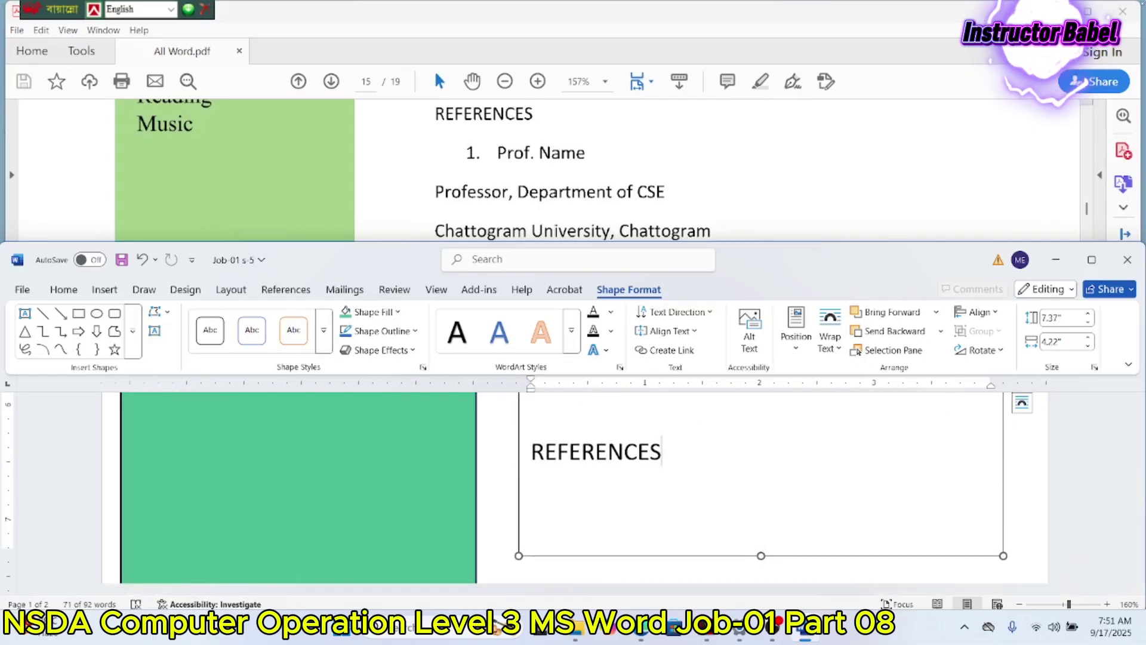
# Step: Enter the numbered first referee's full name with the title Engr
pyautogui.write('1. ')
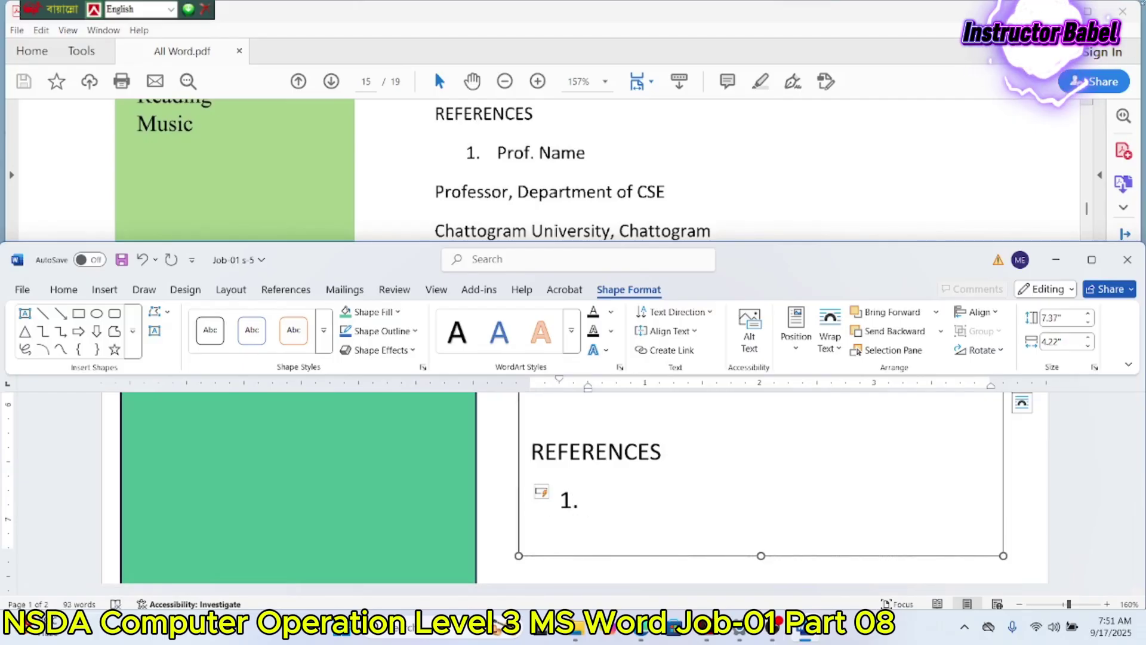
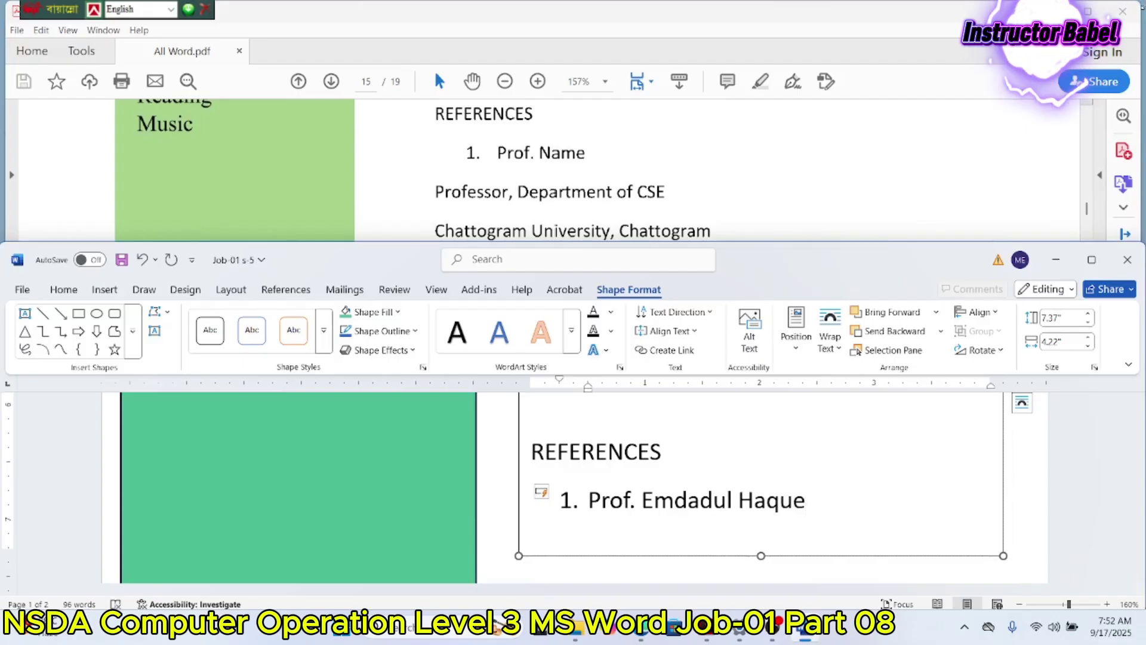
pyautogui.press('Return')
pyautogui.press('BackSpace')
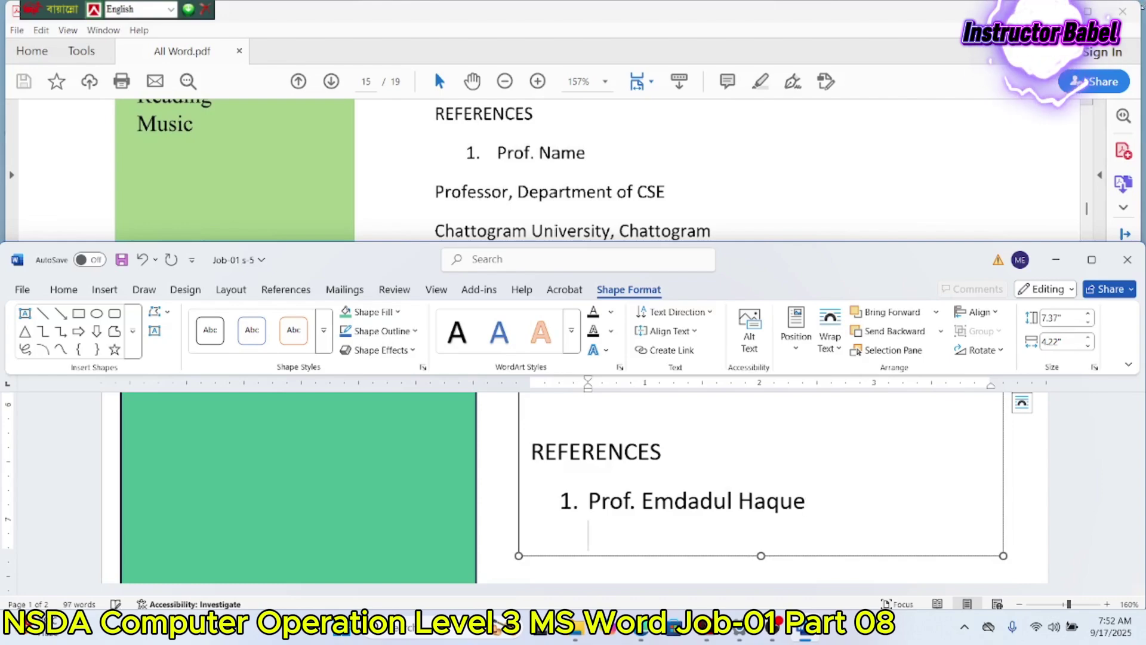
pyautogui.press('BackSpace')
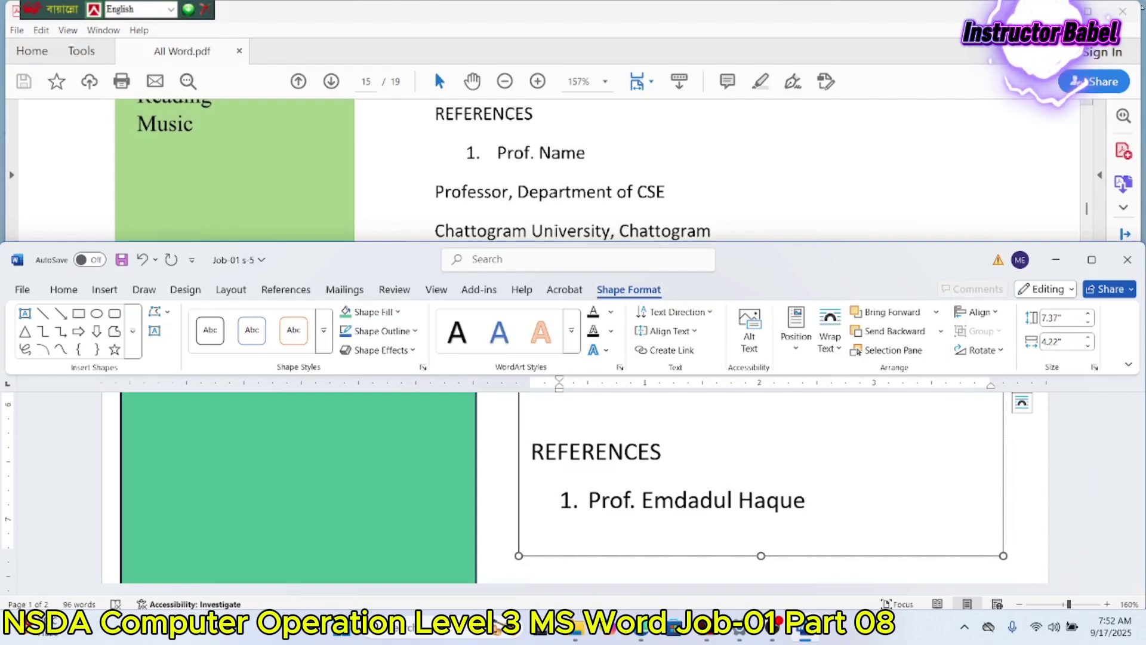
pyautogui.write('Pro')
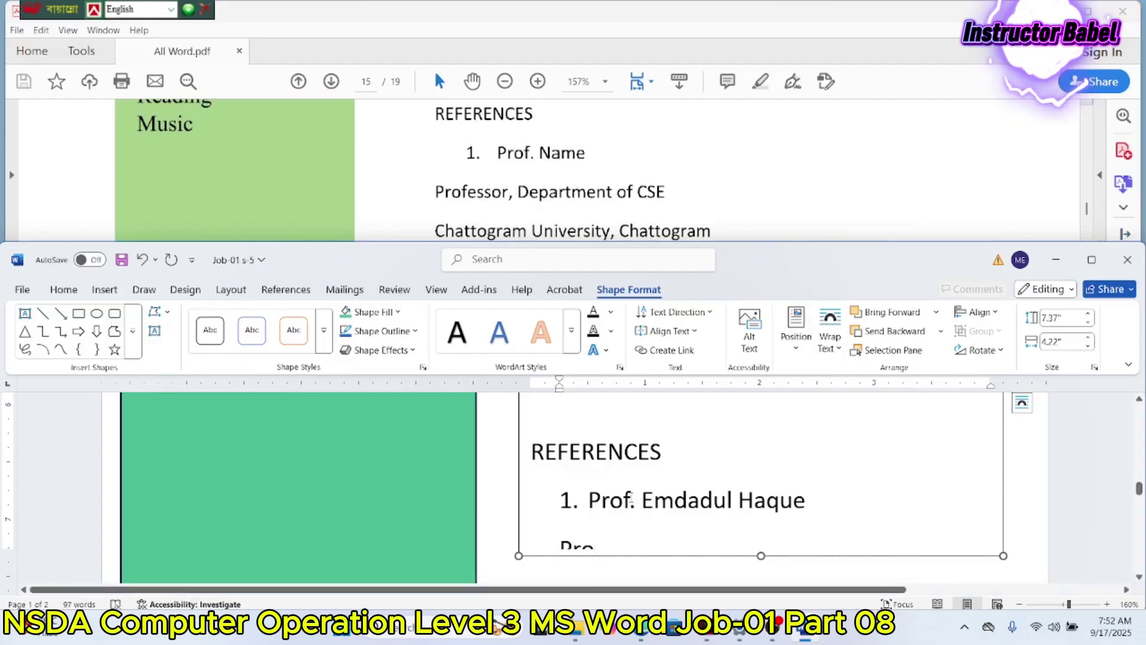
pyautogui.moveTo(632, 502); pyautogui.dragTo(588, 501)
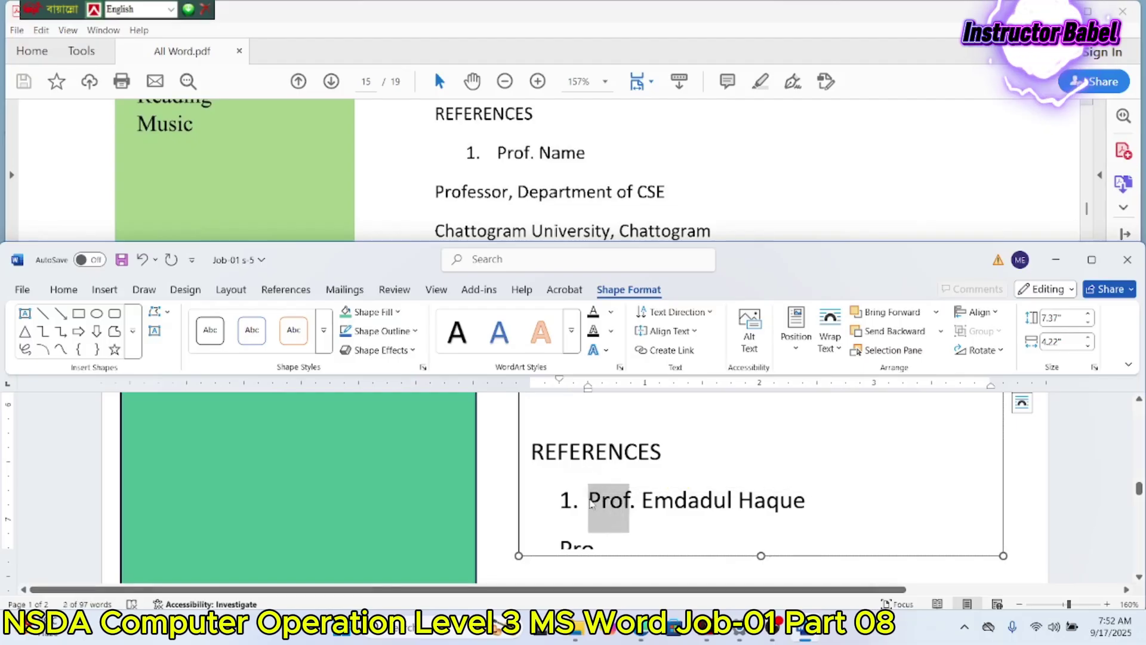
pyautogui.write('Engr')
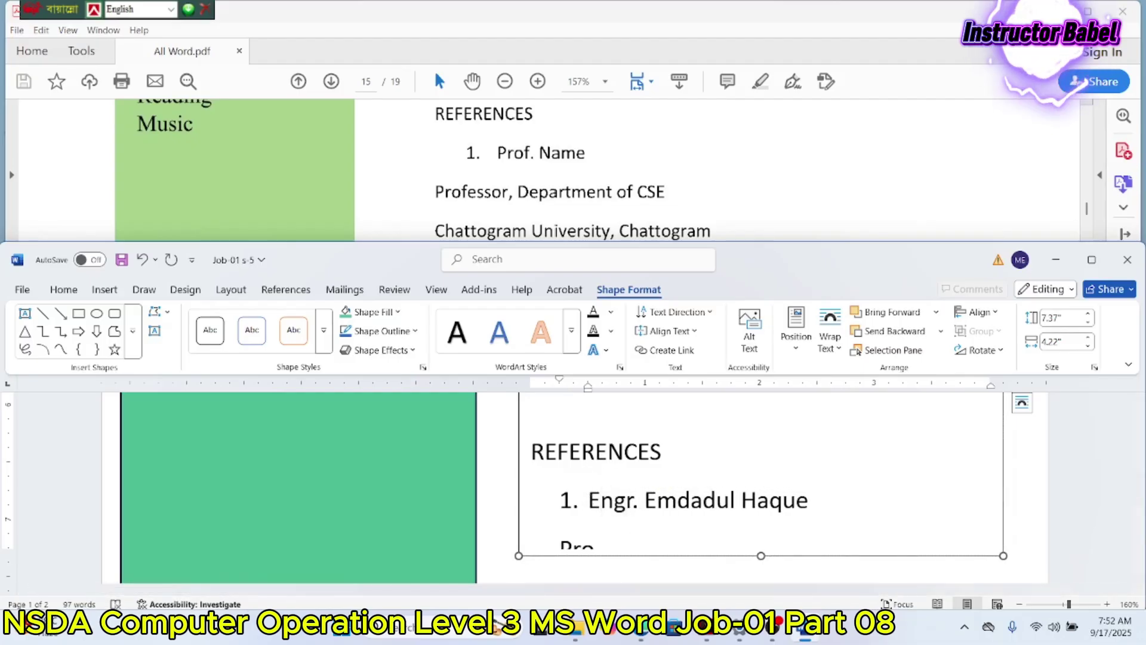
pyautogui.click(858, 509)
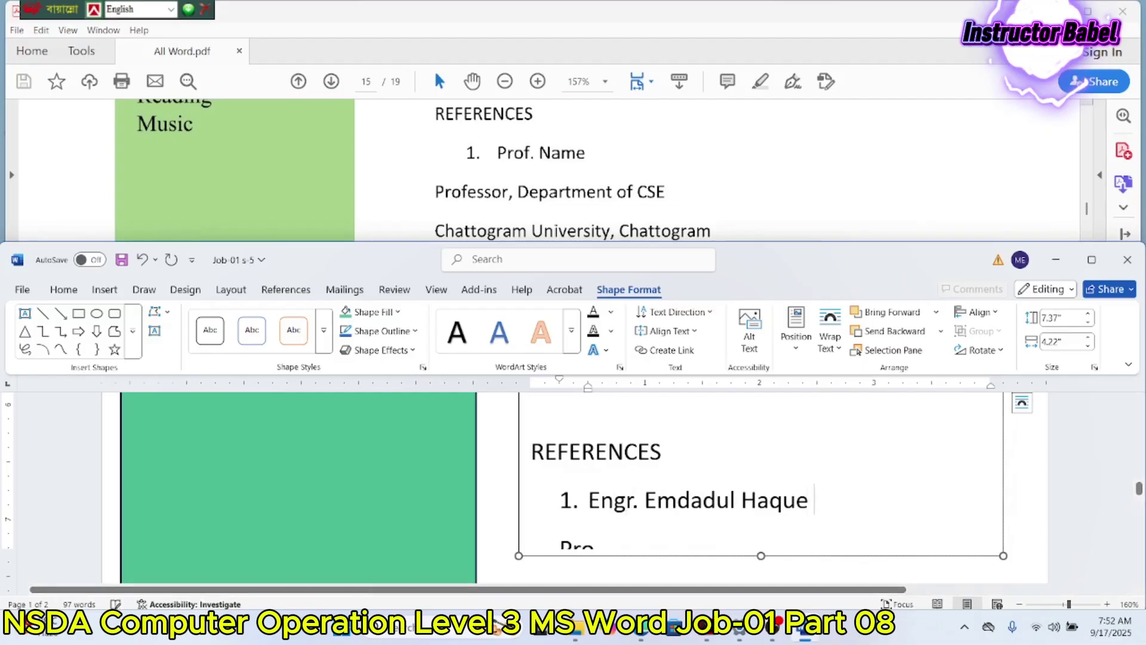
pyautogui.write('Babel')
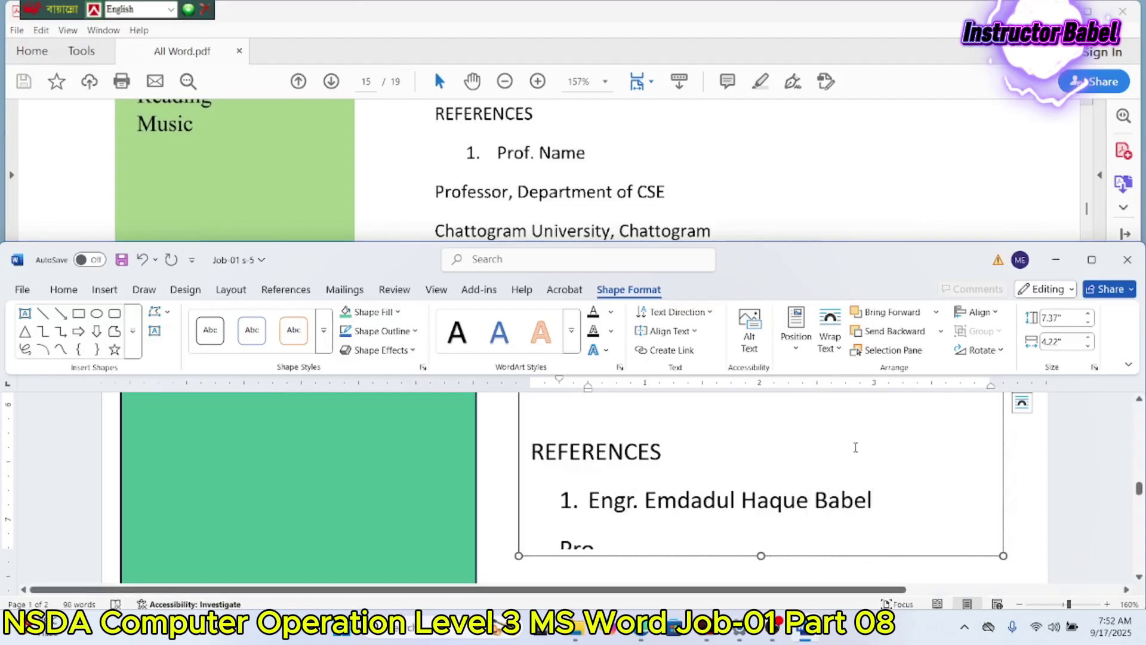
pyautogui.scroll(-2, 776, 451)
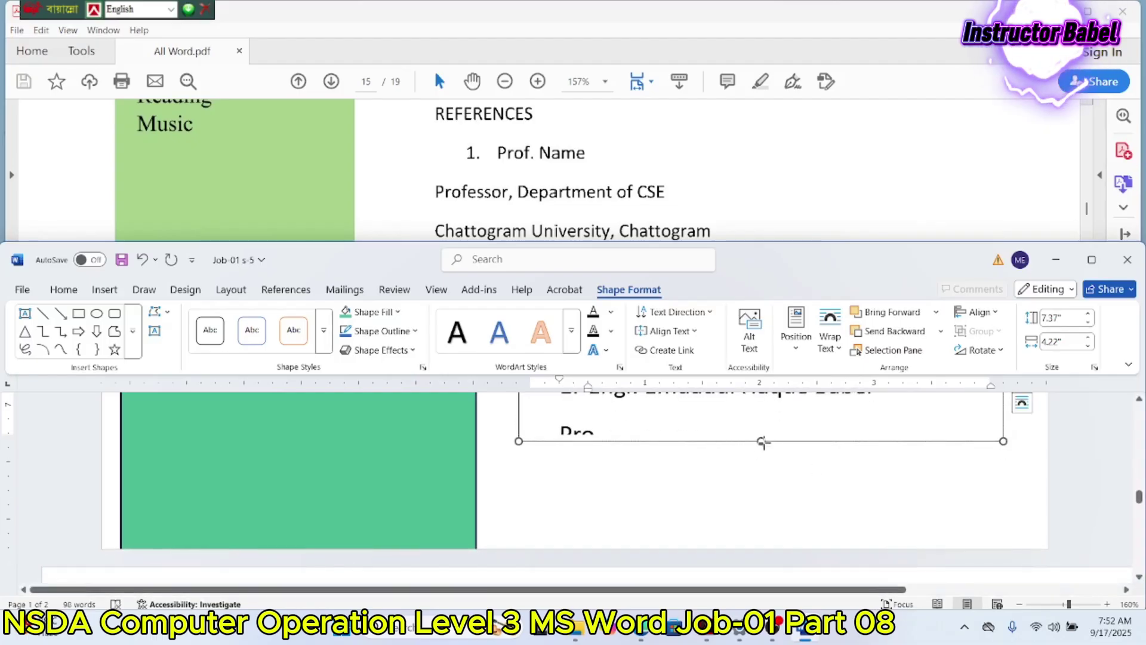
# Step: Type 'Instructor, Department of Youth Development' under the referee's name, enlarging the box
pyautogui.moveTo(763, 442); pyautogui.dragTo(761, 539)
pyautogui.moveTo(611, 442); pyautogui.dragTo(564, 438)
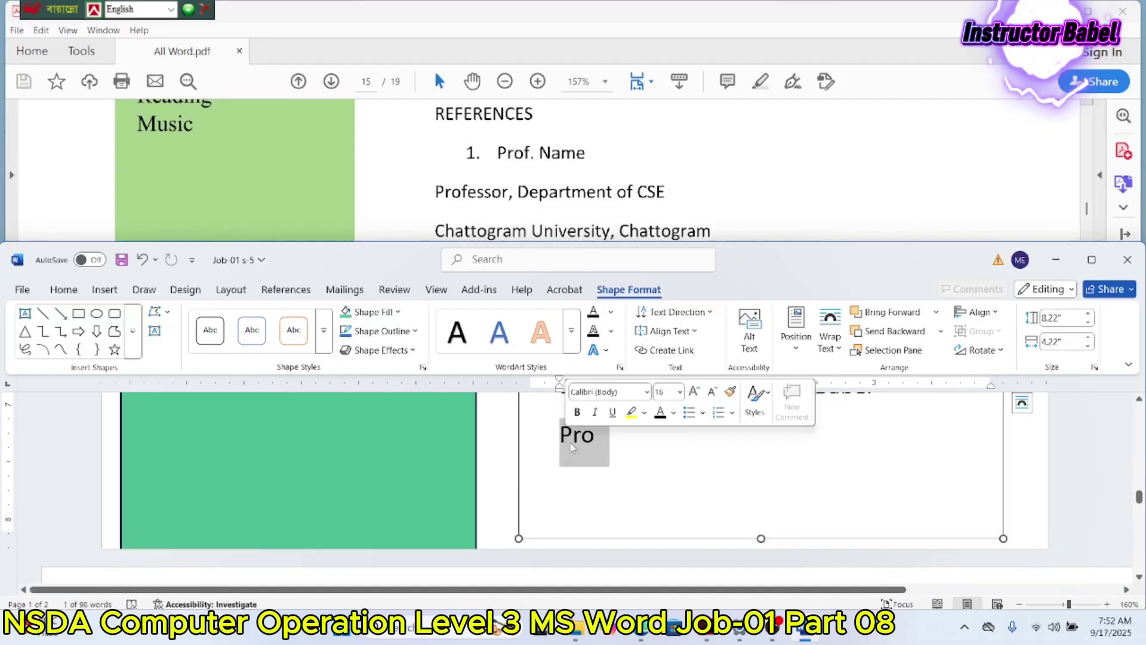
pyautogui.write('E')
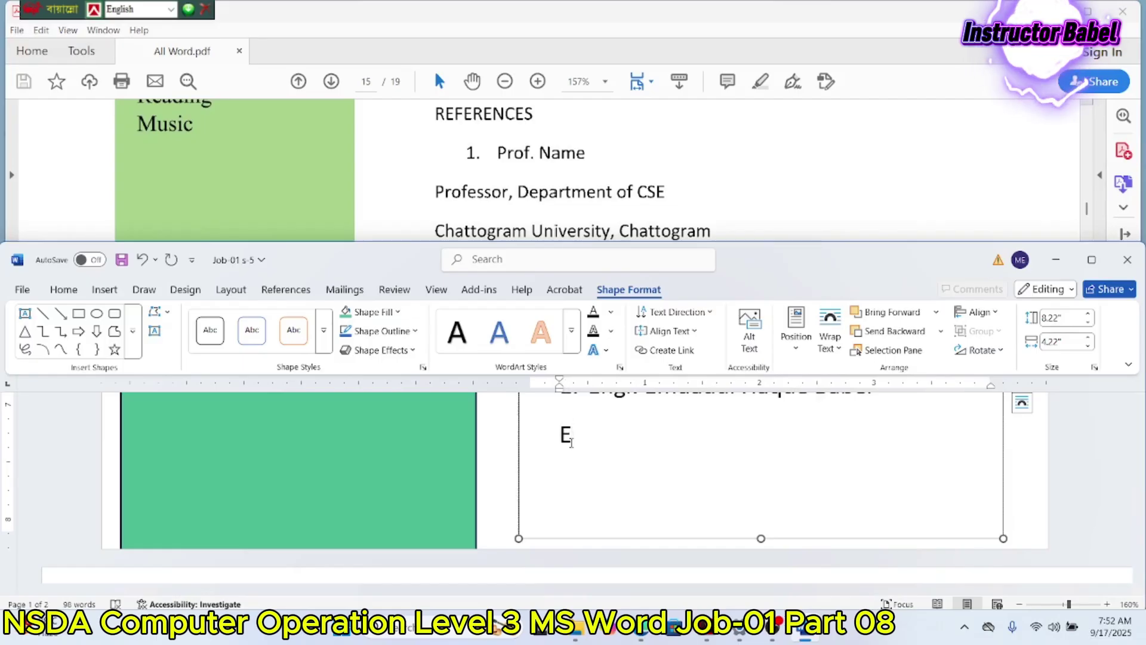
pyautogui.press('BackSpace')
pyautogui.write('Instructor, ')
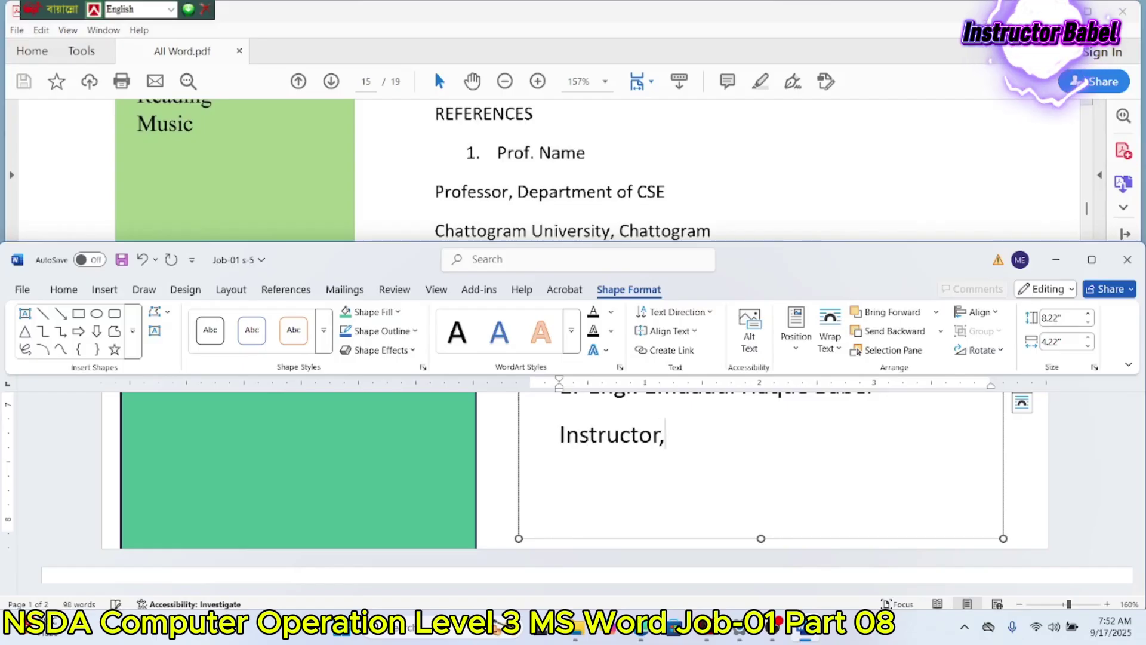
pyautogui.write('Departme')
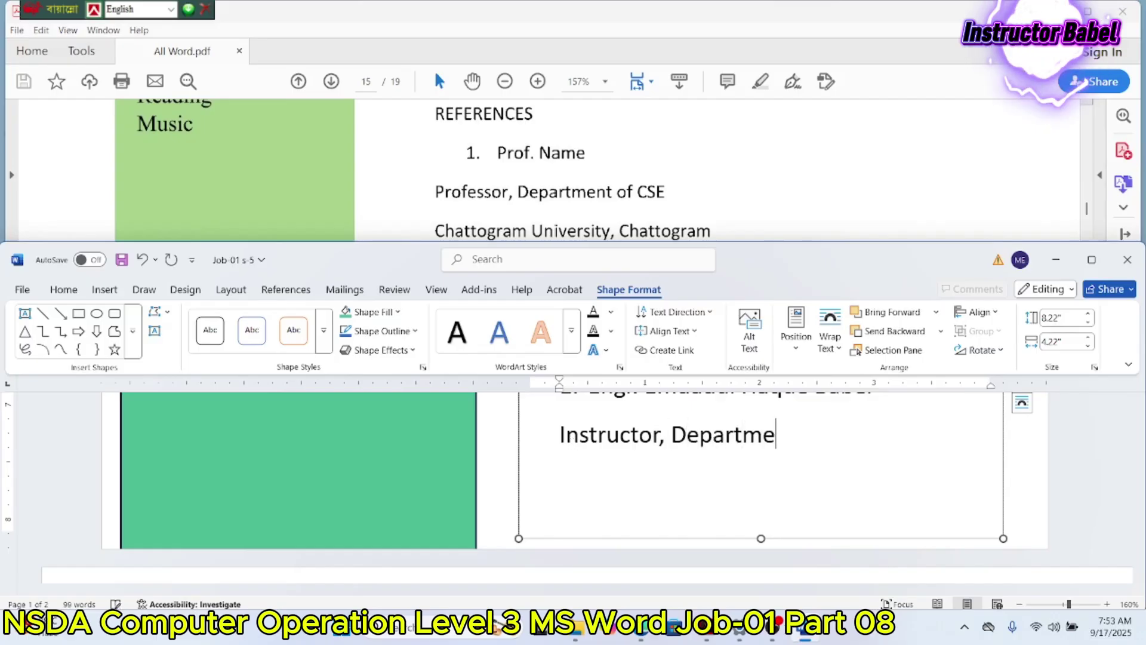
pyautogui.write('nt of Yout')
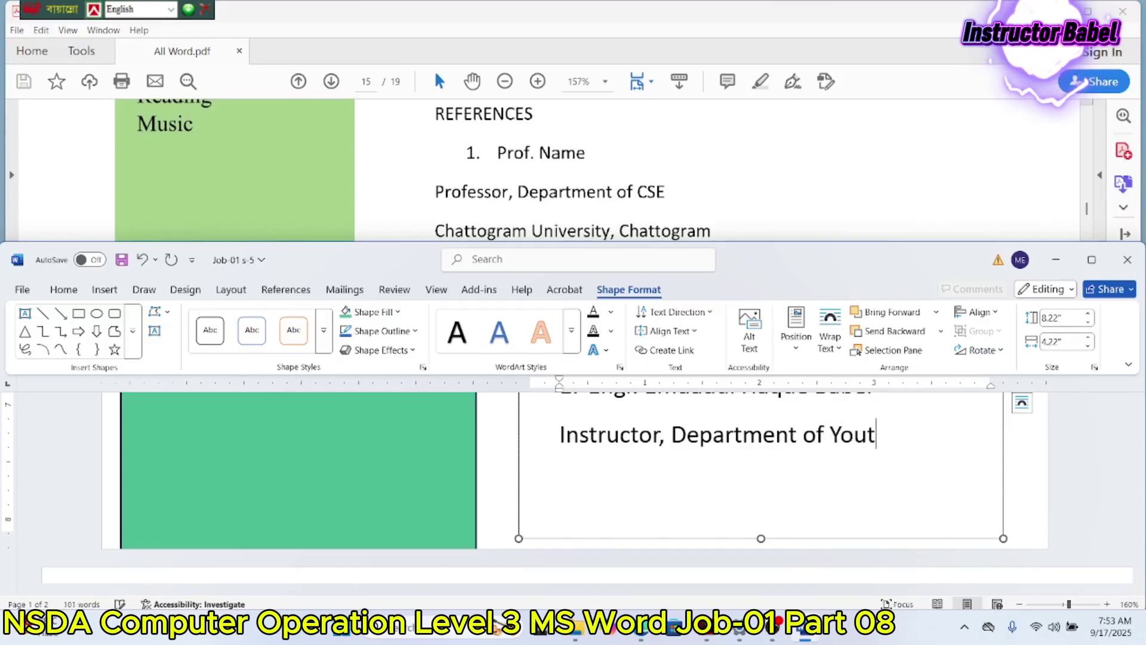
pyautogui.write('h Deve')
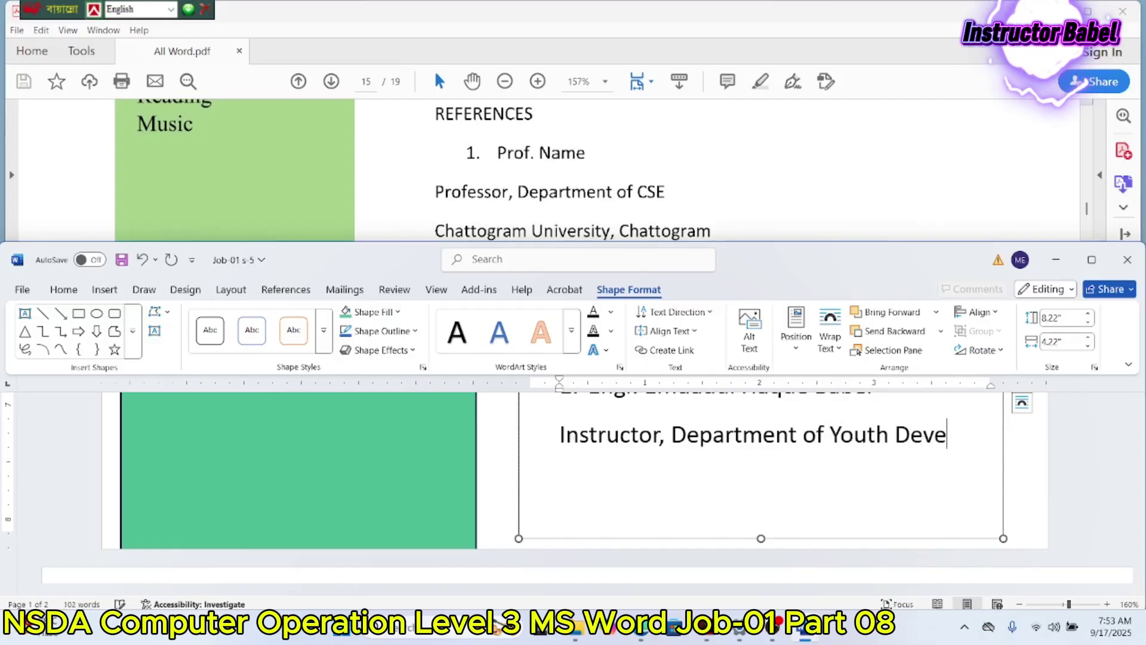
pyautogui.write('lopment')
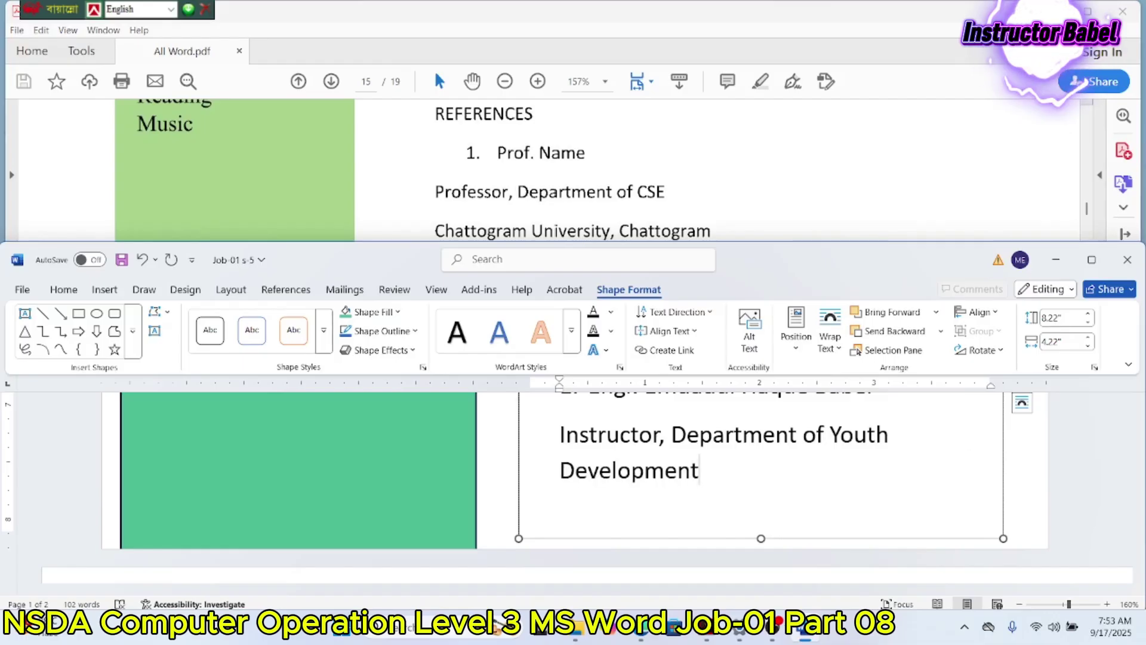
pyautogui.press('Return')
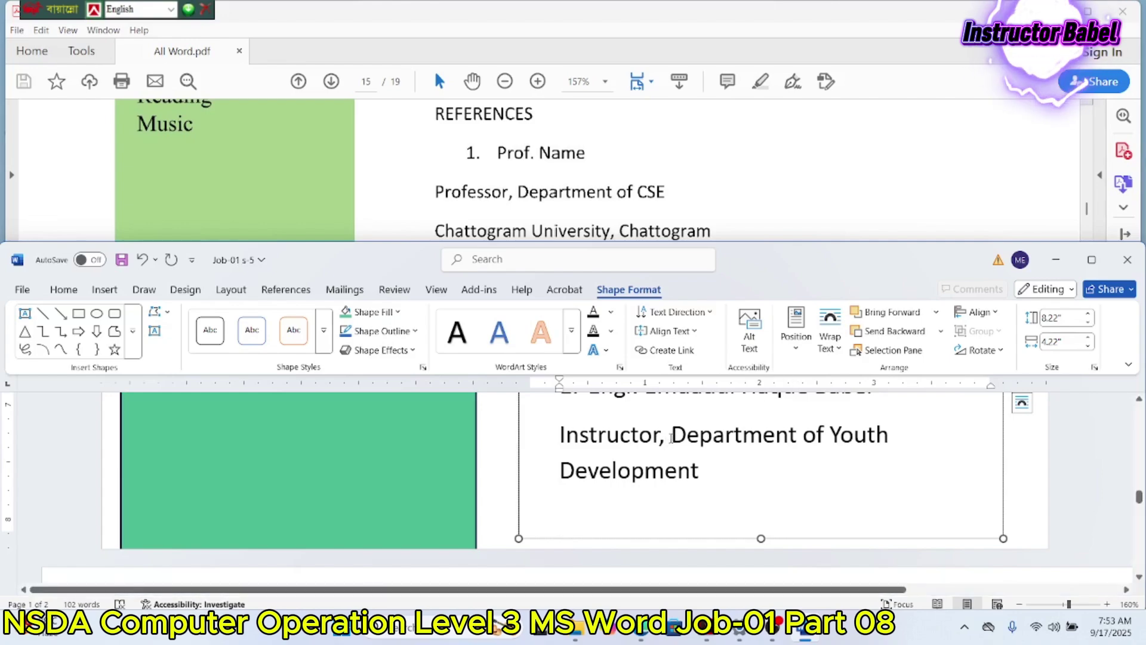
pyautogui.press('Return')
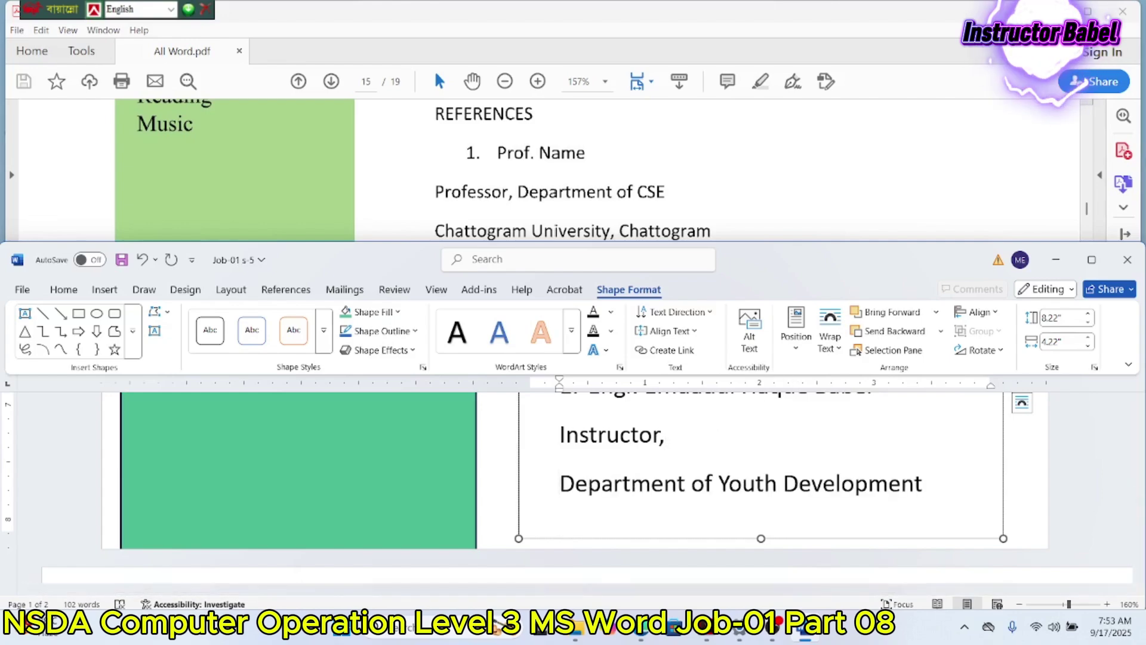
# Step: Change the title to 'Instructor (Electronics)' and add Satkhira beneath the department line
pyautogui.click(712, 438)
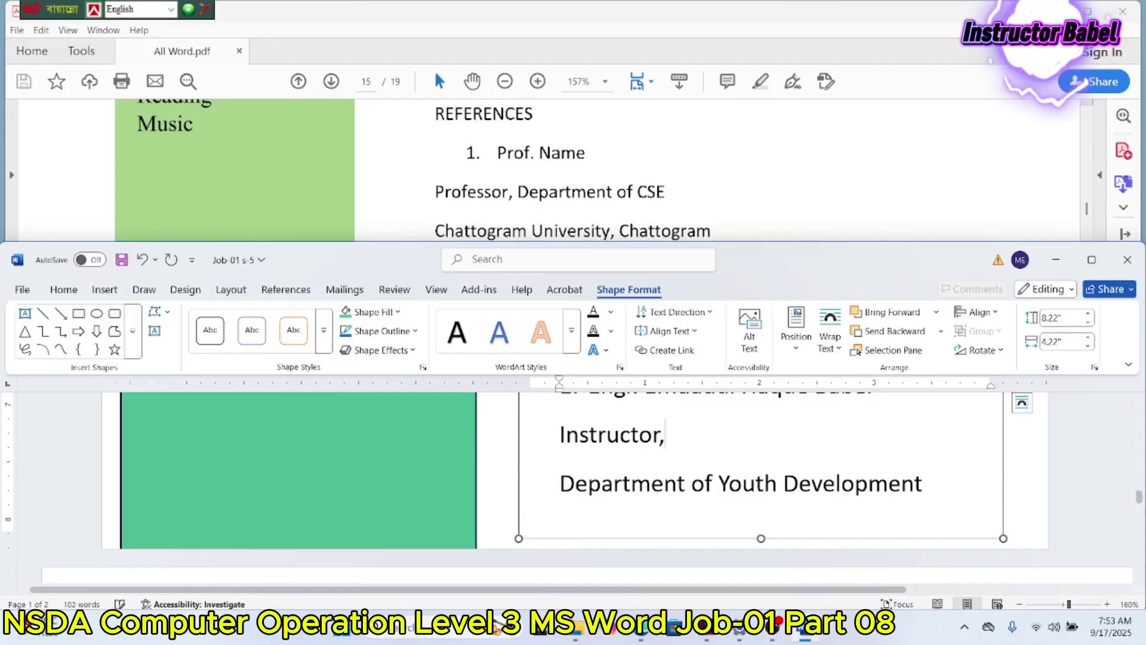
pyautogui.press('BackSpace')
pyautogui.write('(')
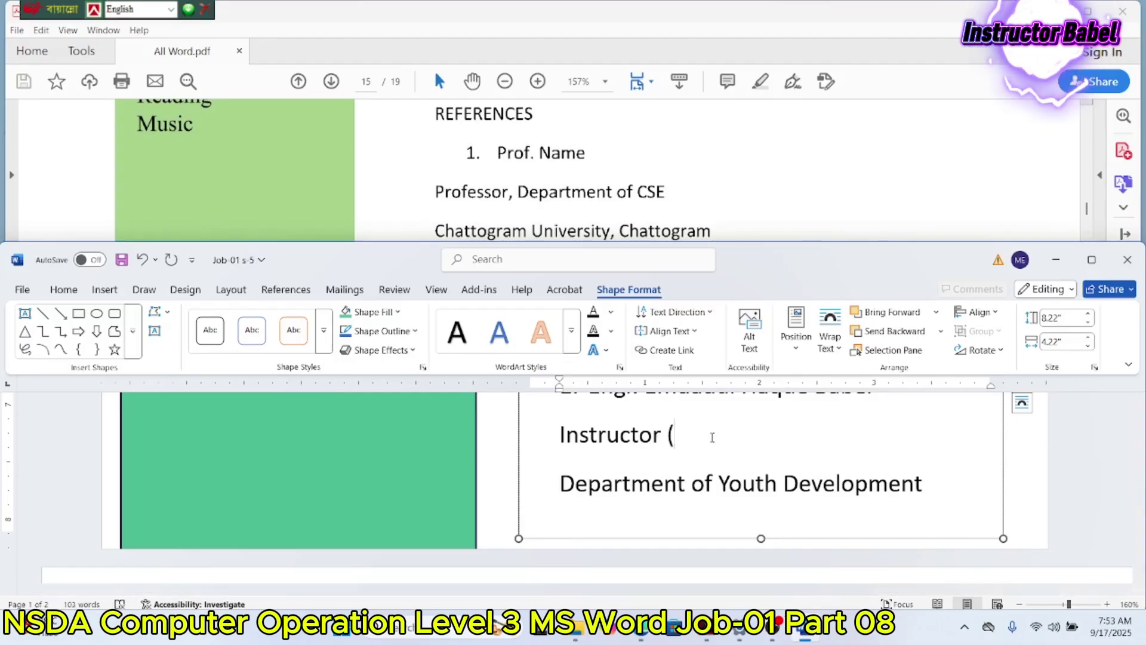
pyautogui.write('Electronics')
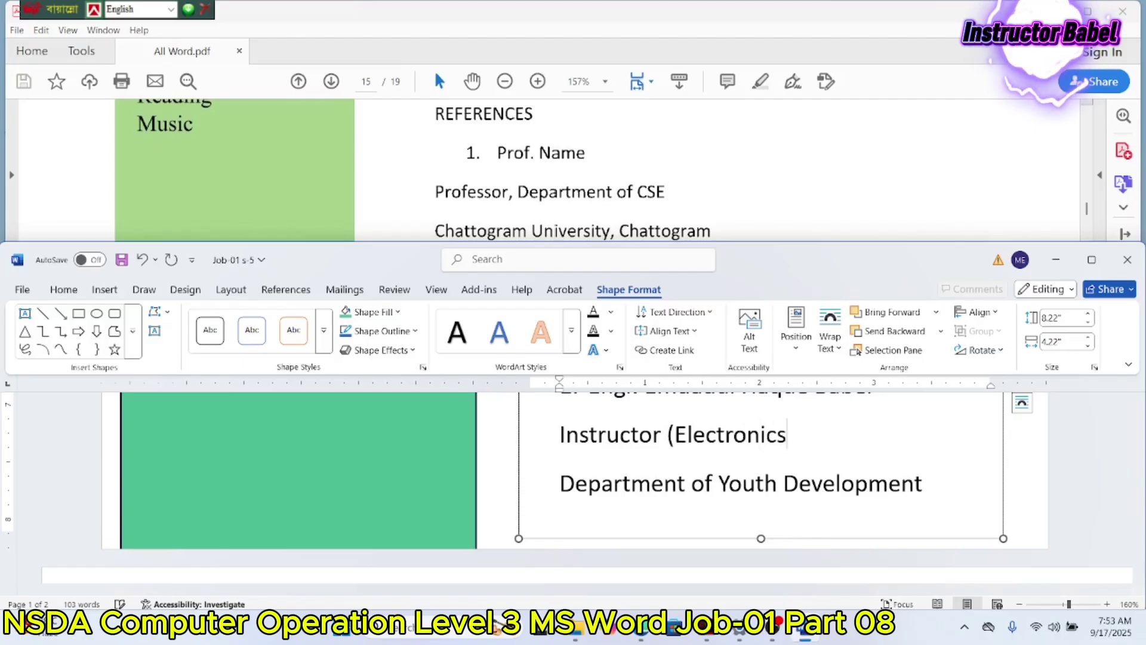
pyautogui.write(')')
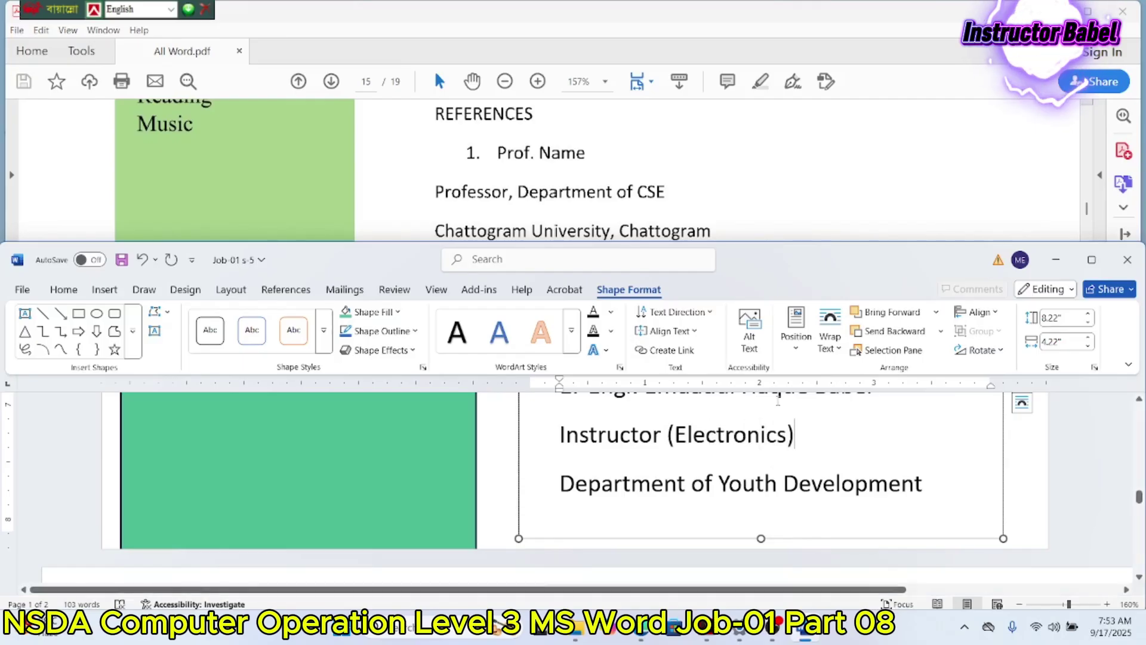
pyautogui.scroll(-2, 729, 131)
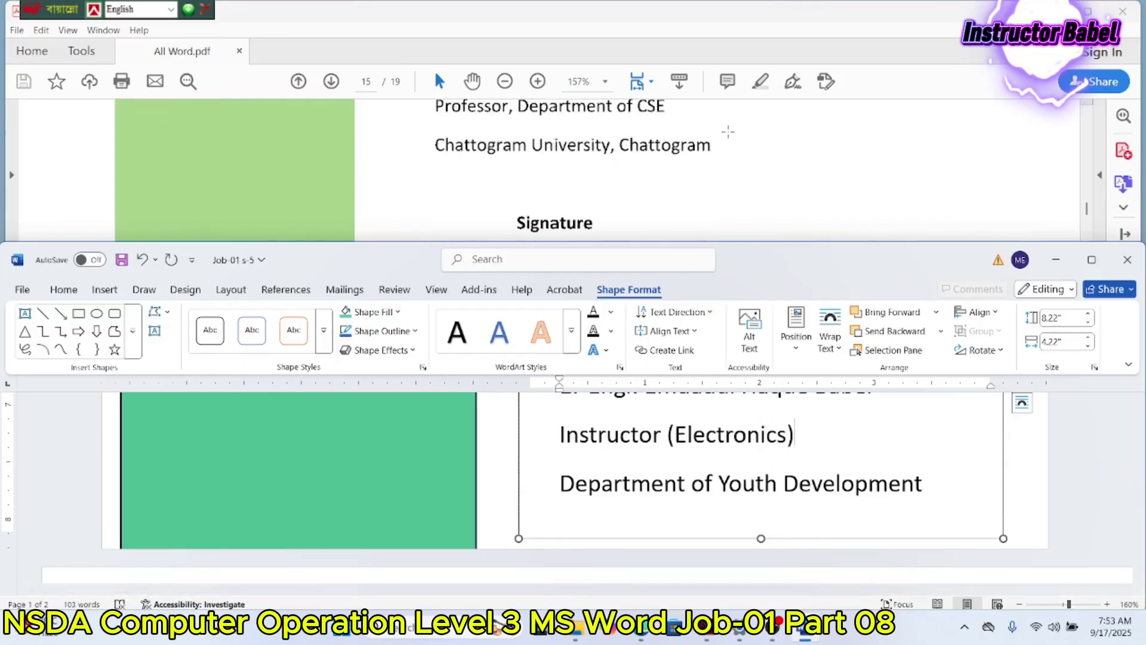
pyautogui.click(937, 486)
pyautogui.press('Return')
pyautogui.write('Satkhira')
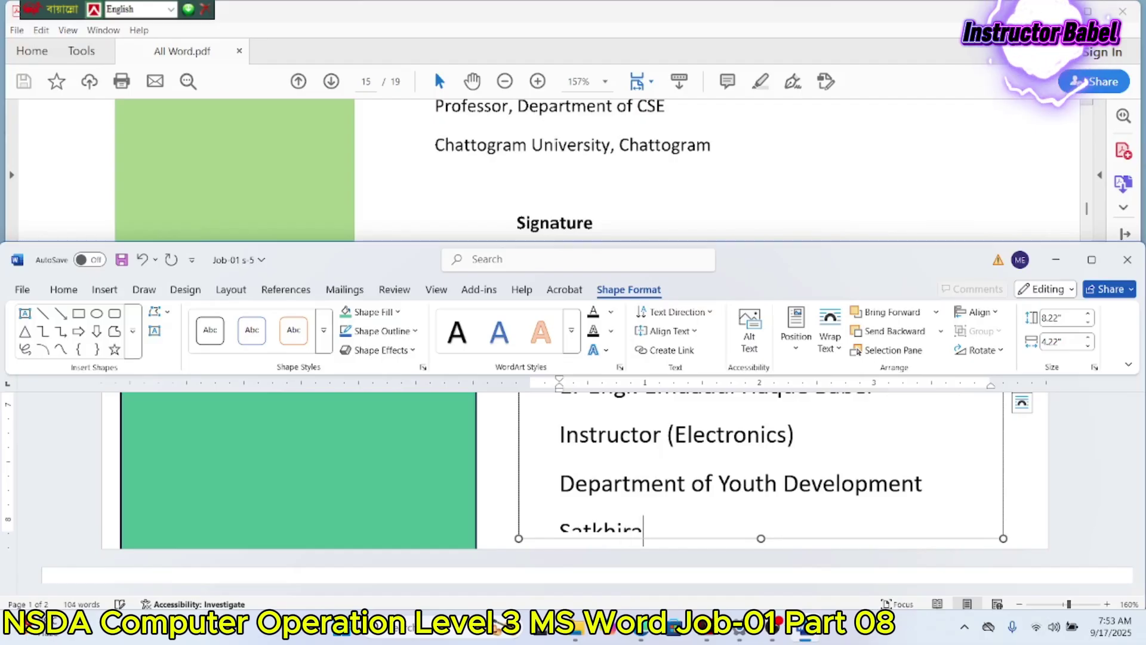
# Step: Select all text in the name box and set it to Bookman Old Style, 34 pt
pyautogui.scroll(-2, 893, 474)
pyautogui.scroll(2, 884, 474)
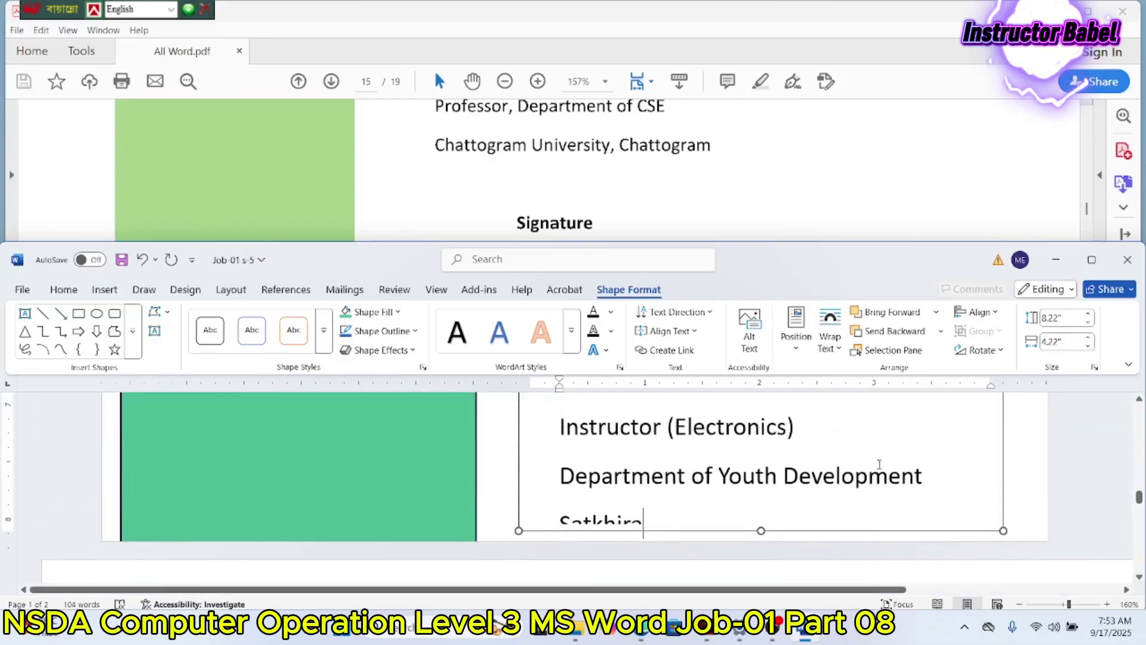
pyautogui.scroll(20, 764, 441)
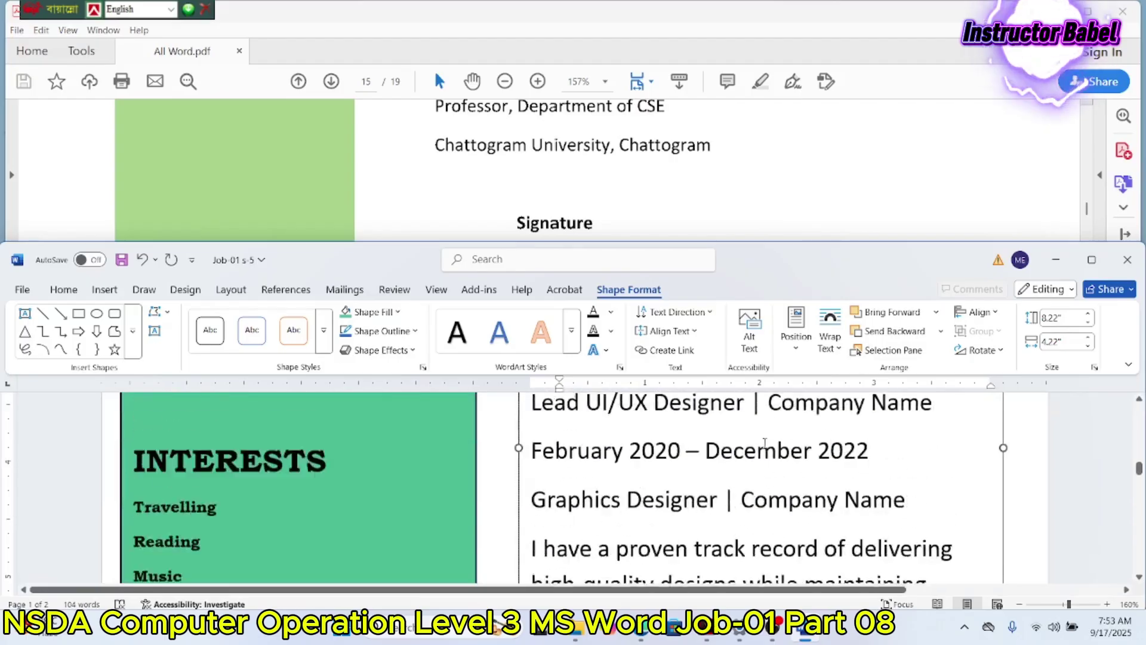
pyautogui.scroll(15, 589, 159)
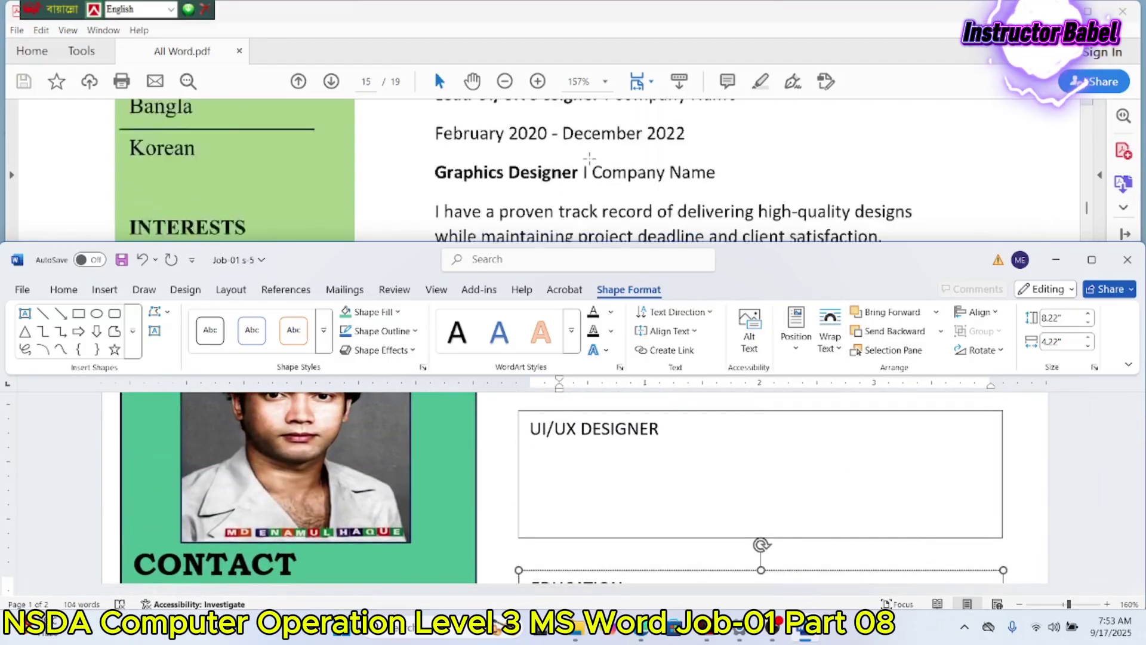
pyautogui.scroll(15, 589, 158)
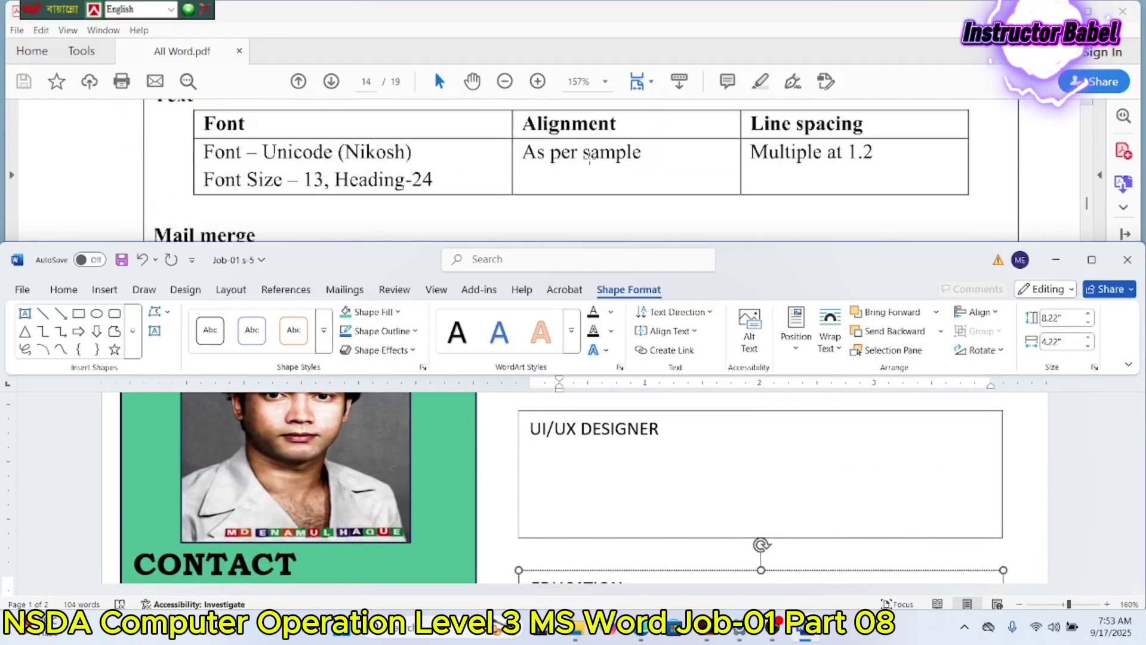
pyautogui.scroll(-1, 589, 160)
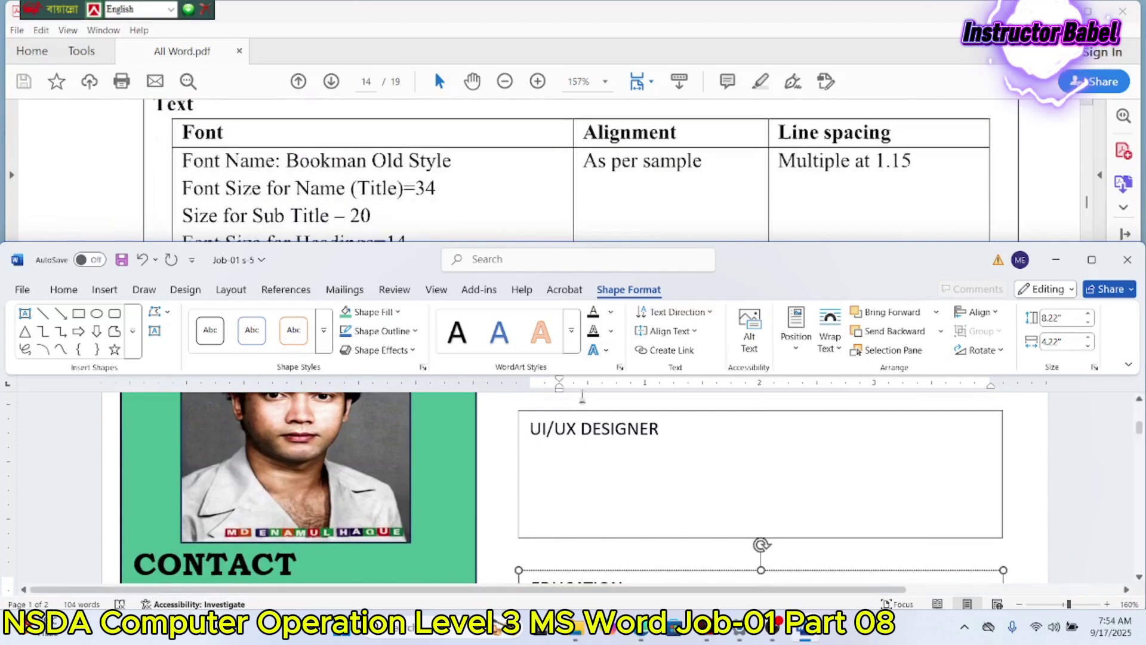
pyautogui.scroll(-2, 564, 416)
pyautogui.scroll(5, 563, 416)
pyautogui.scroll(-1, 564, 416)
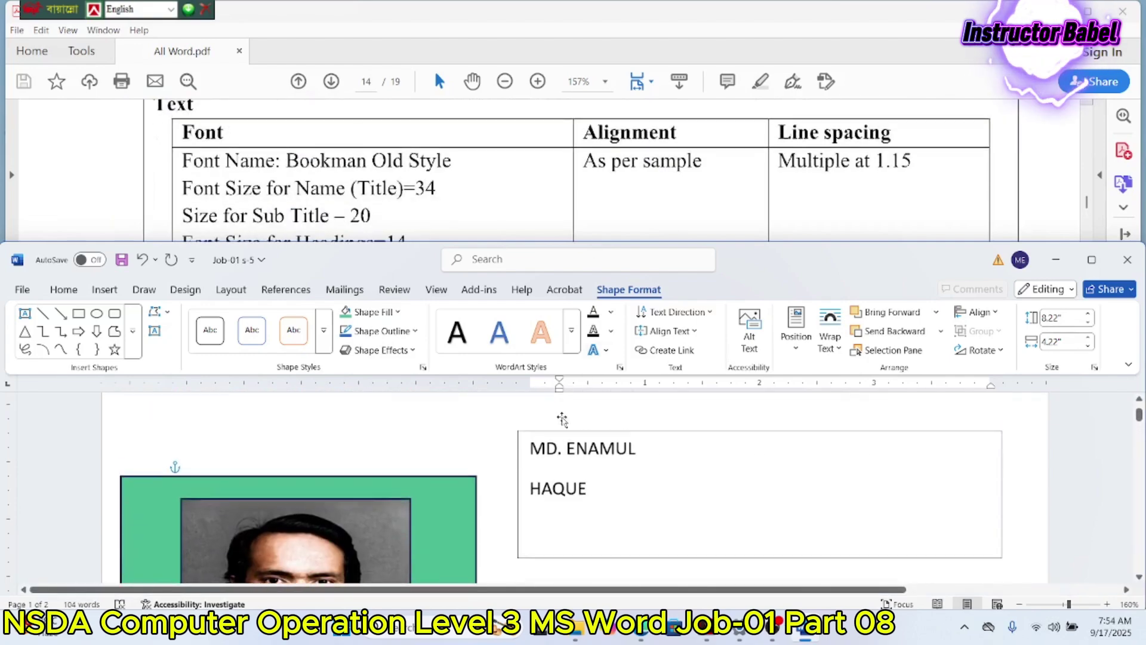
pyautogui.click(594, 477)
pyautogui.hotkey('ctrl', 'a')
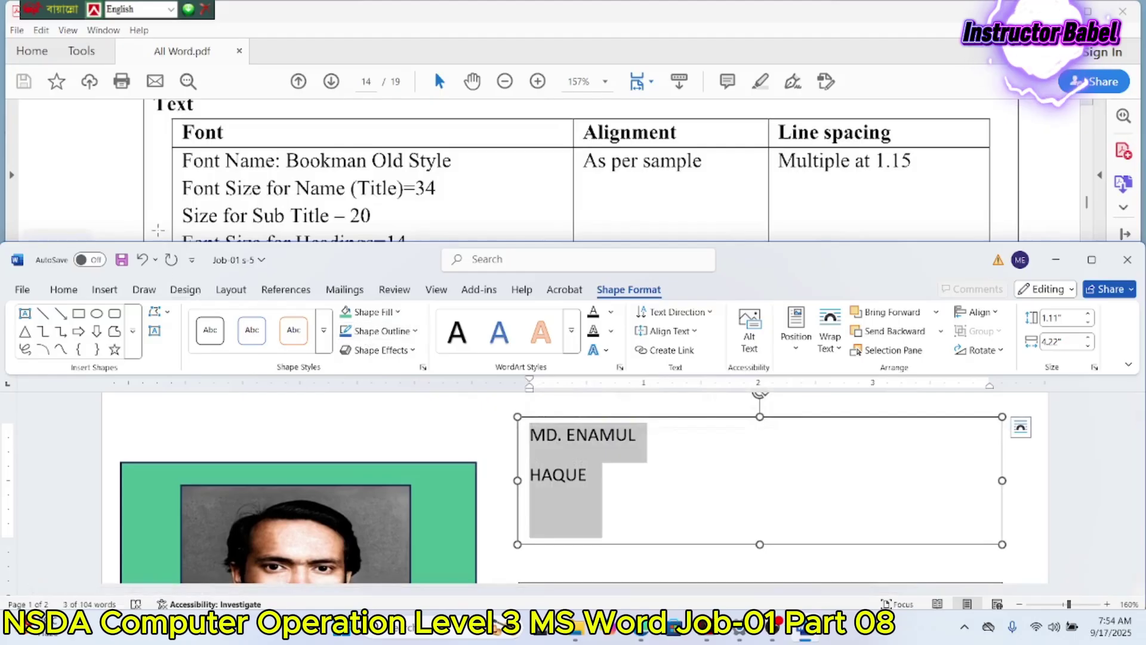
pyautogui.click(64, 289)
pyautogui.click(159, 319)
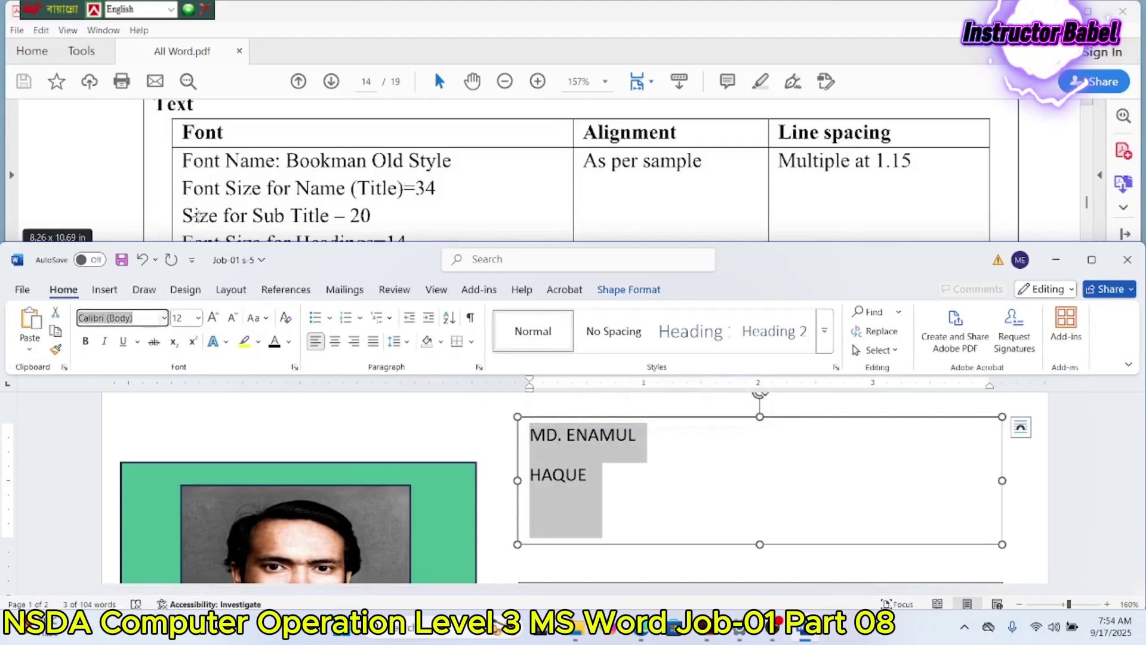
pyautogui.write('Book')
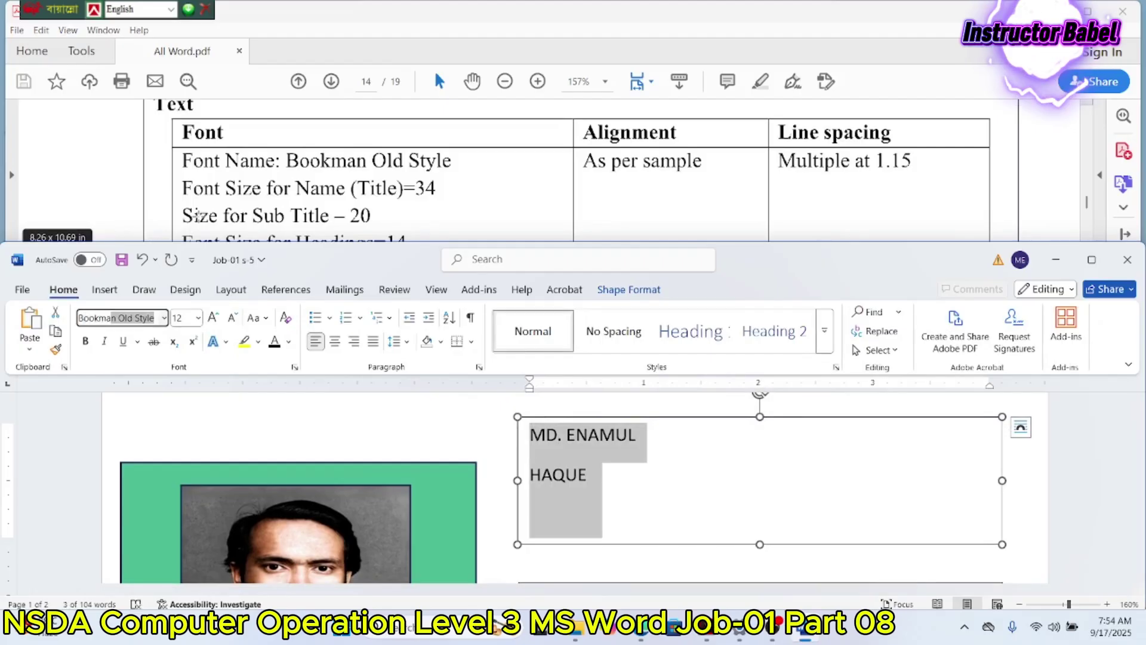
pyautogui.write('m')
pyautogui.press('Return')
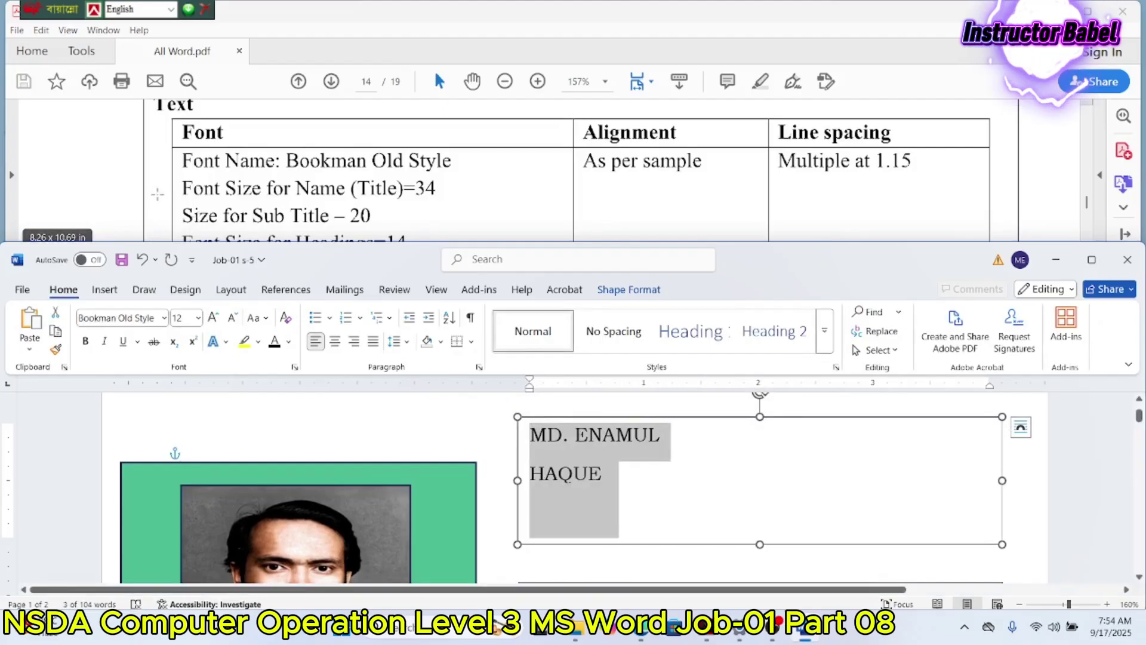
pyautogui.click(199, 320)
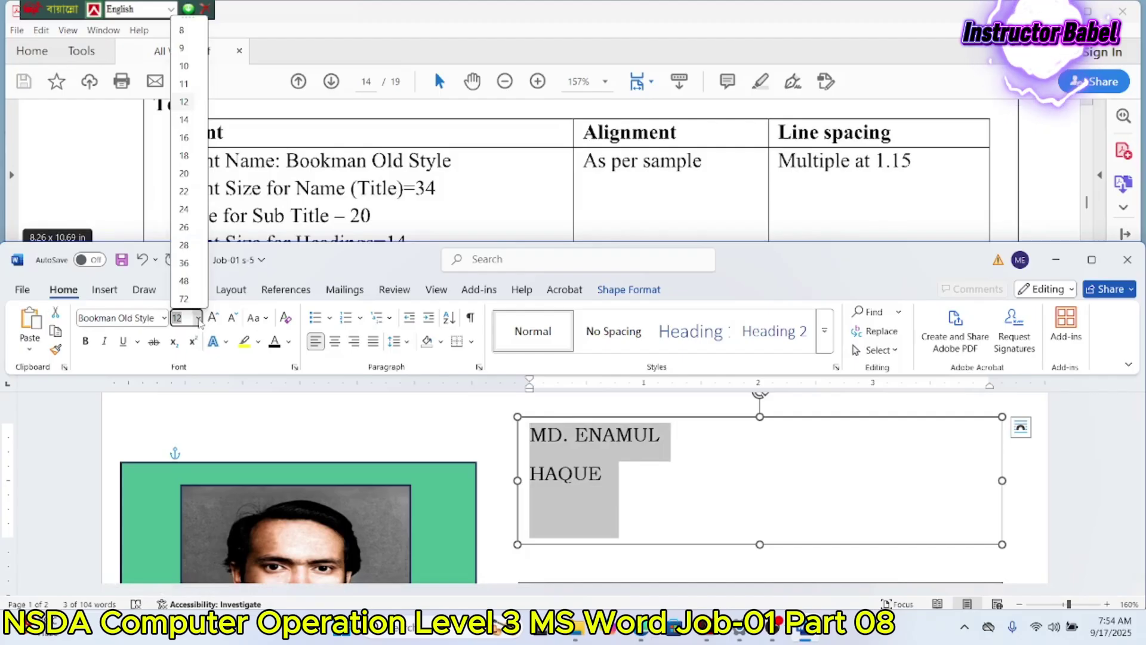
pyautogui.write('34')
pyautogui.press('Return')
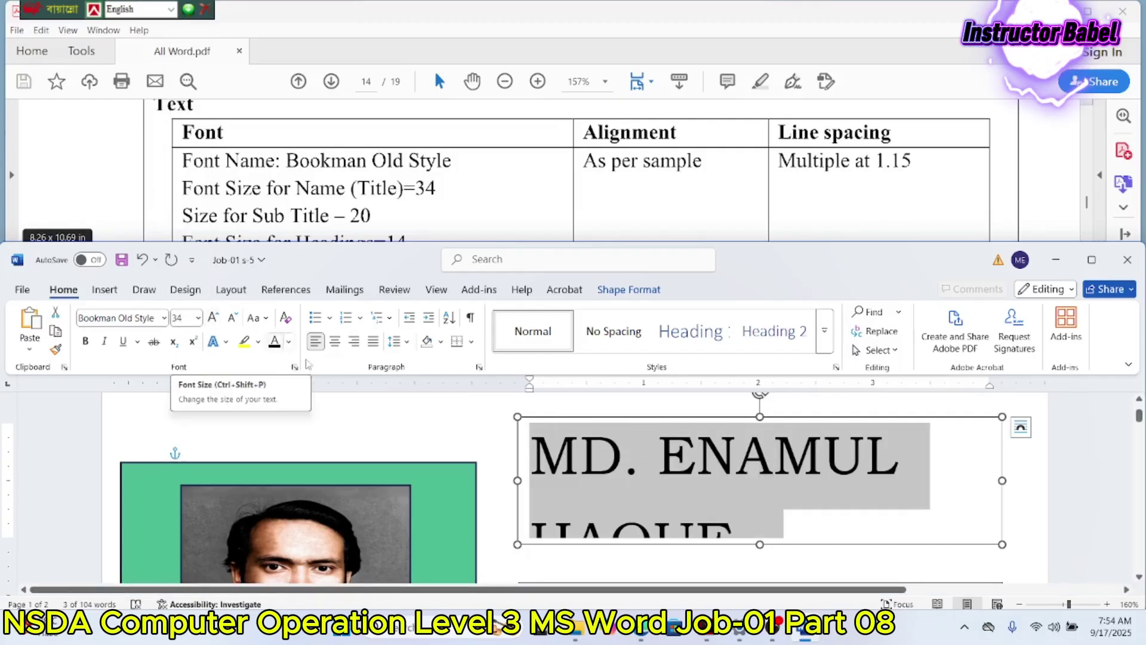
pyautogui.scroll(-2, 655, 449)
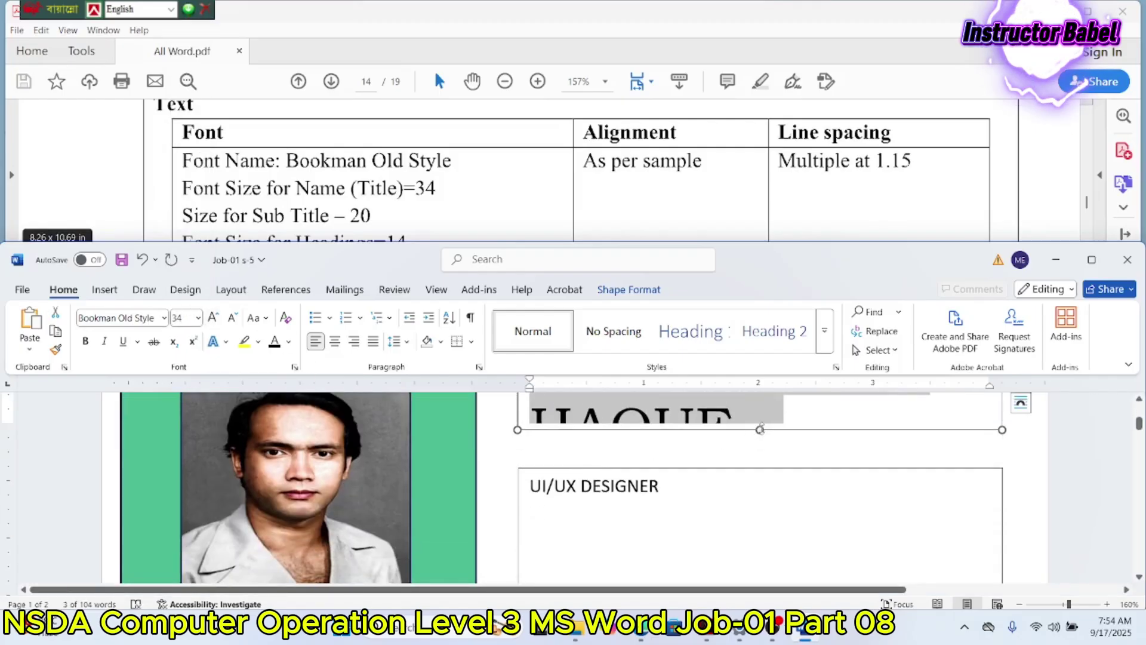
# Step: Lengthen the name text box so both lines show
pyautogui.moveTo(760, 429); pyautogui.dragTo(760, 464)
pyautogui.scroll(-1, 739, 475)
pyautogui.scroll(-2, 739, 474)
# Step: Format the UI/UX DESIGNER subtitle text at size 20 in Bookman Old Style
pyautogui.click(737, 471)
pyautogui.scroll(1, 716, 457)
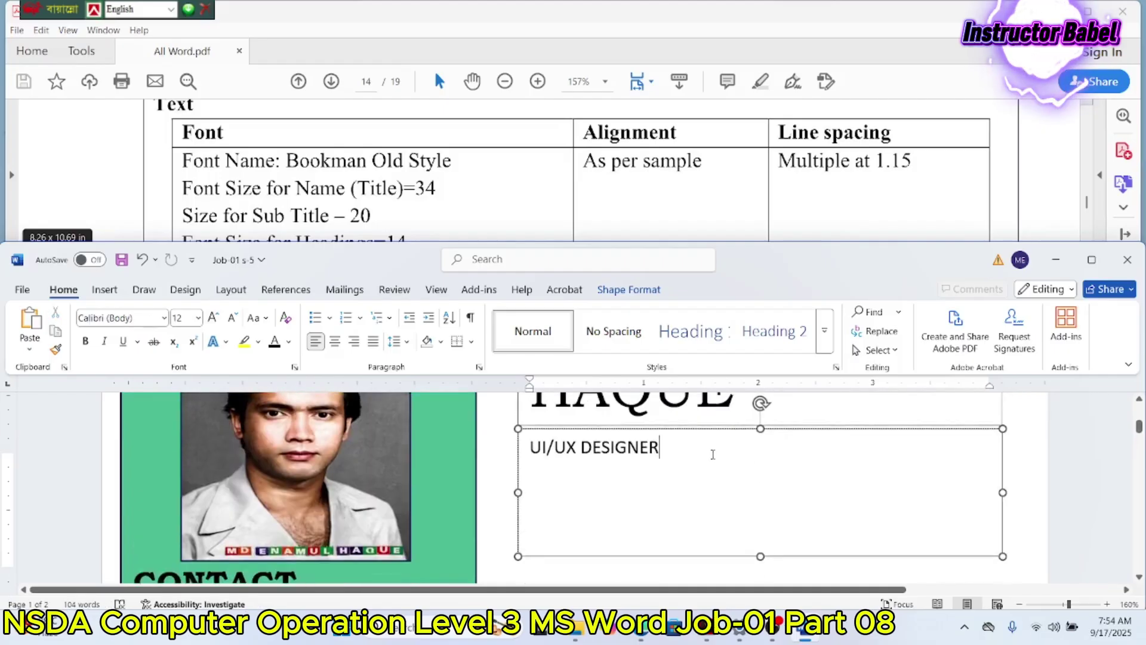
pyautogui.moveTo(676, 452); pyautogui.dragTo(677, 468)
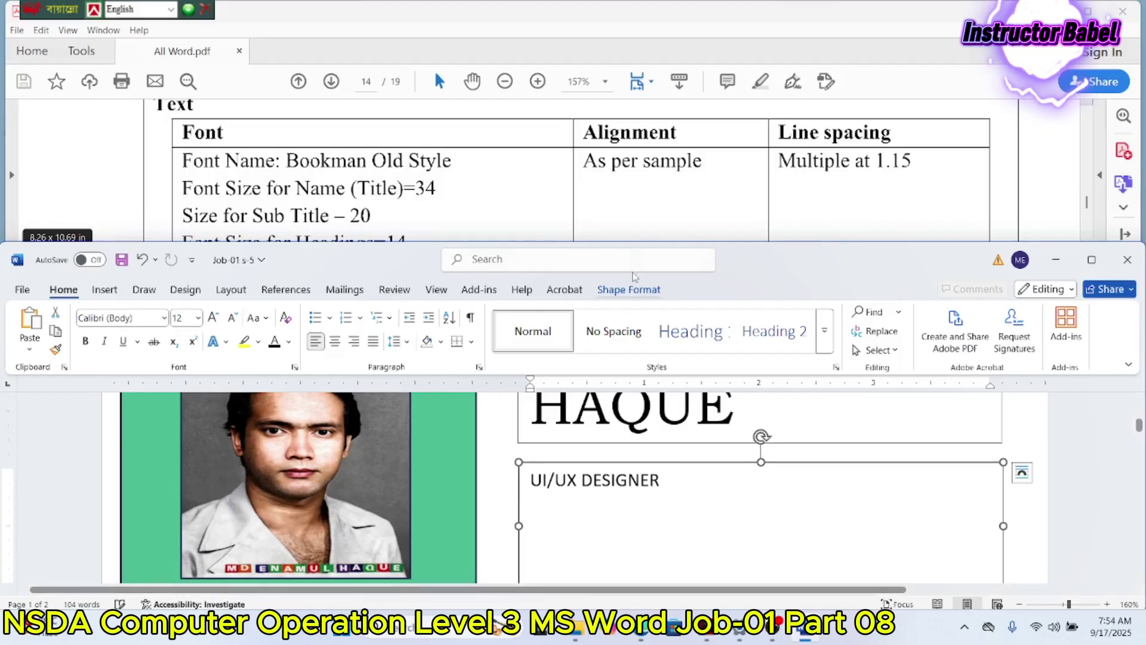
pyautogui.scroll(-3, 630, 211)
pyautogui.scroll(1, 628, 210)
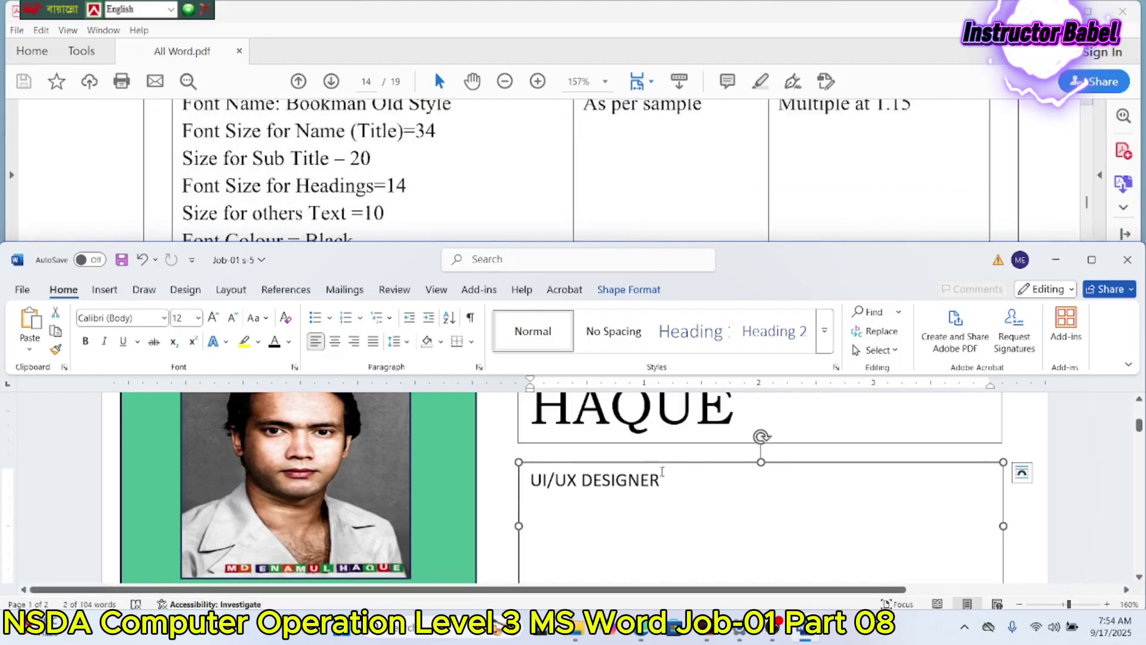
pyautogui.moveTo(664, 474); pyautogui.dragTo(530, 478)
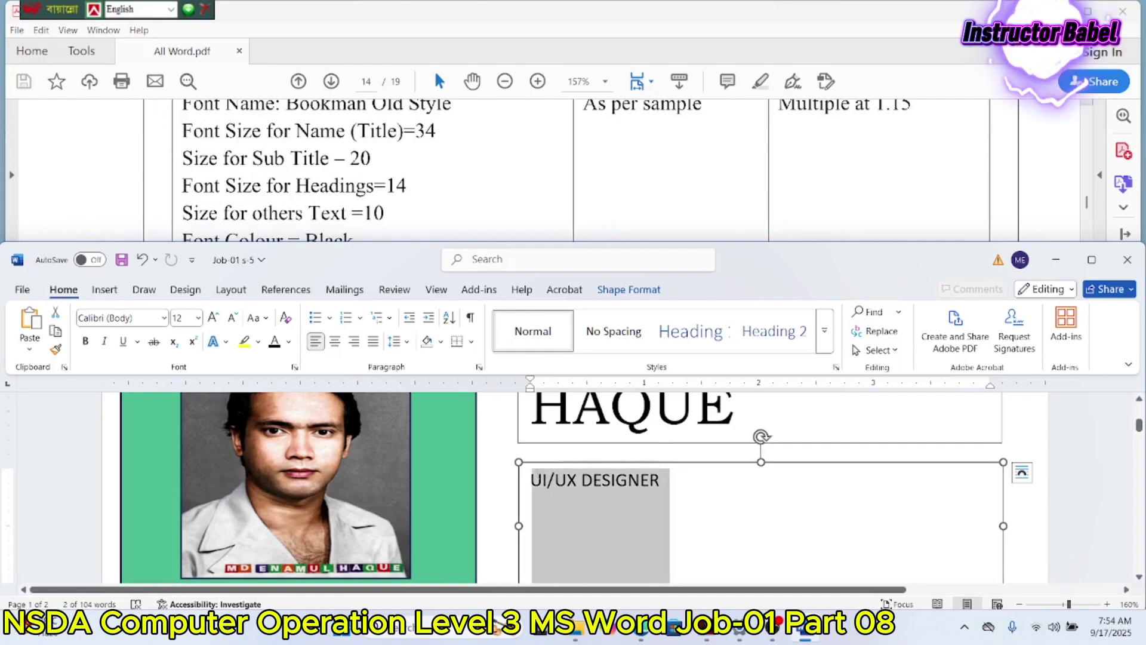
pyautogui.click(197, 317)
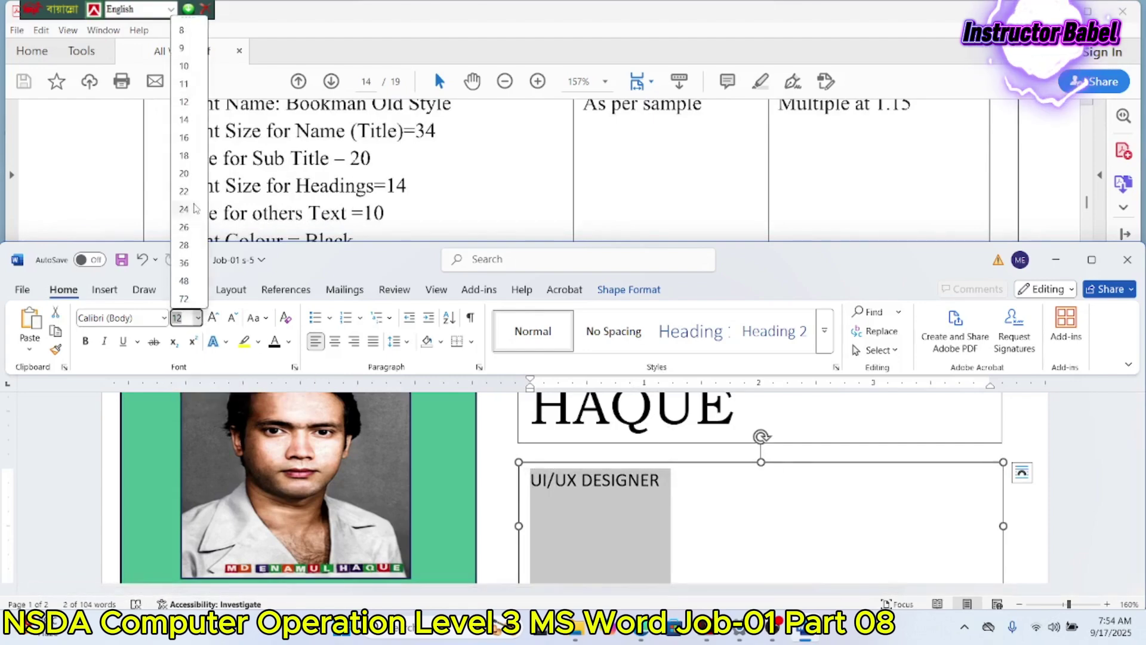
pyautogui.click(185, 173)
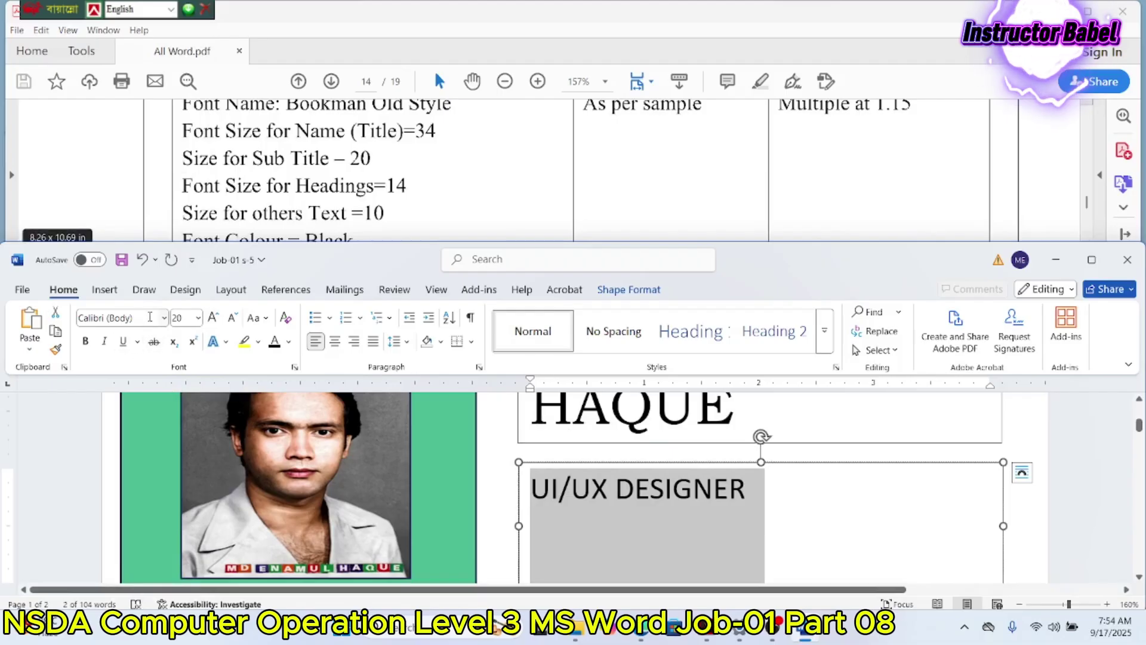
pyautogui.click(164, 317)
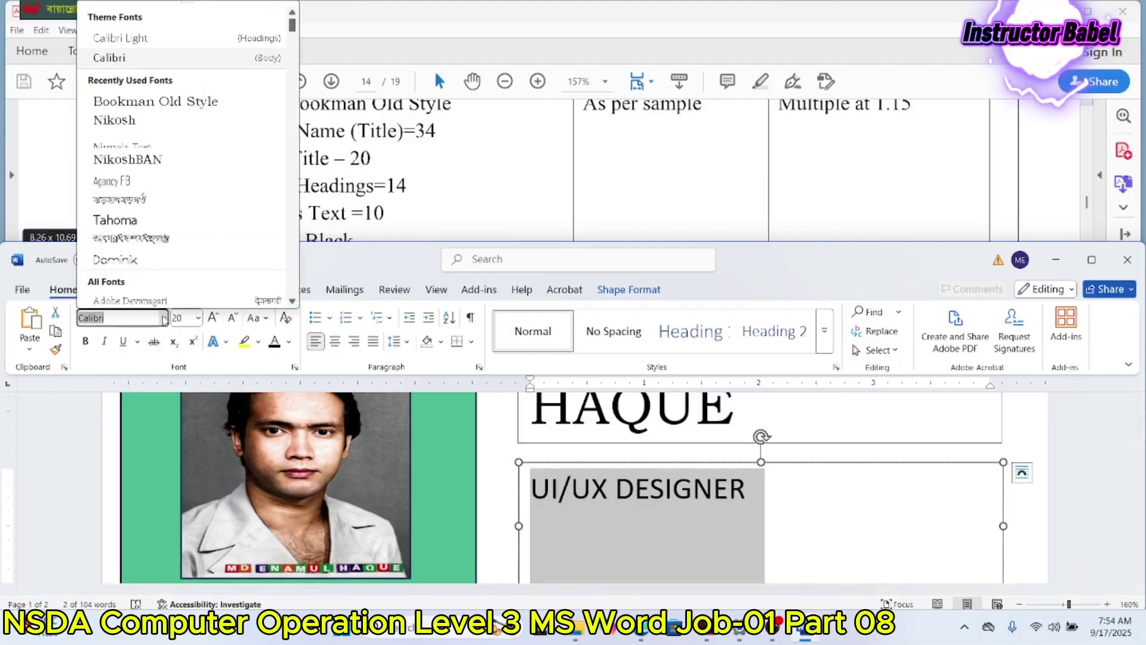
pyautogui.write('Bookman Old Style')
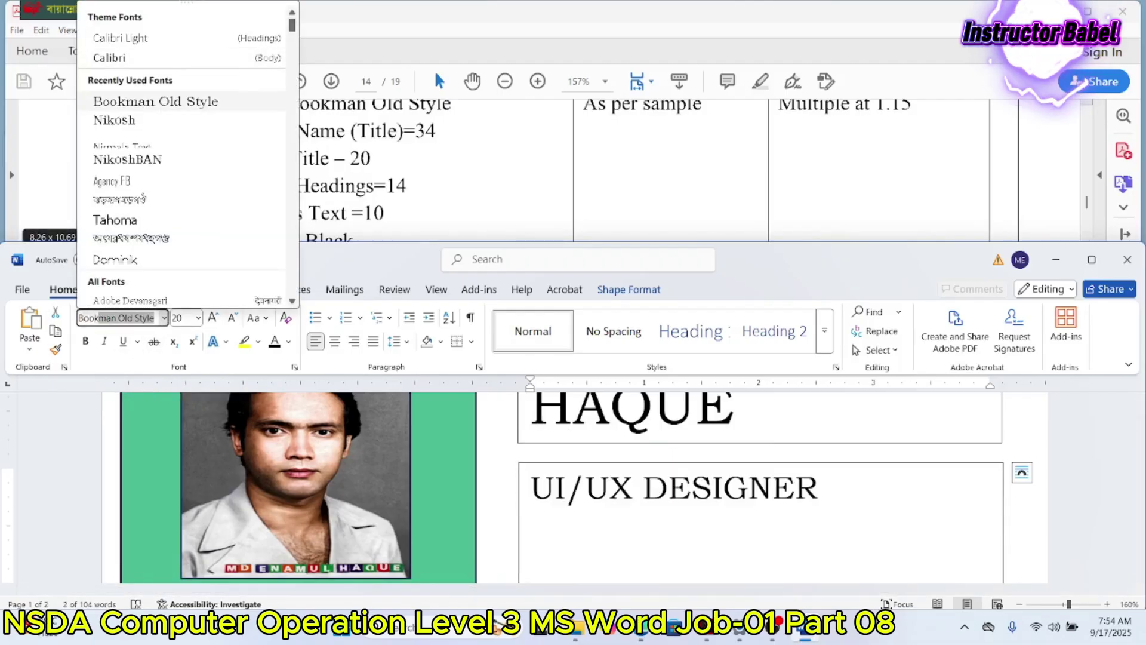
pyautogui.press('Return')
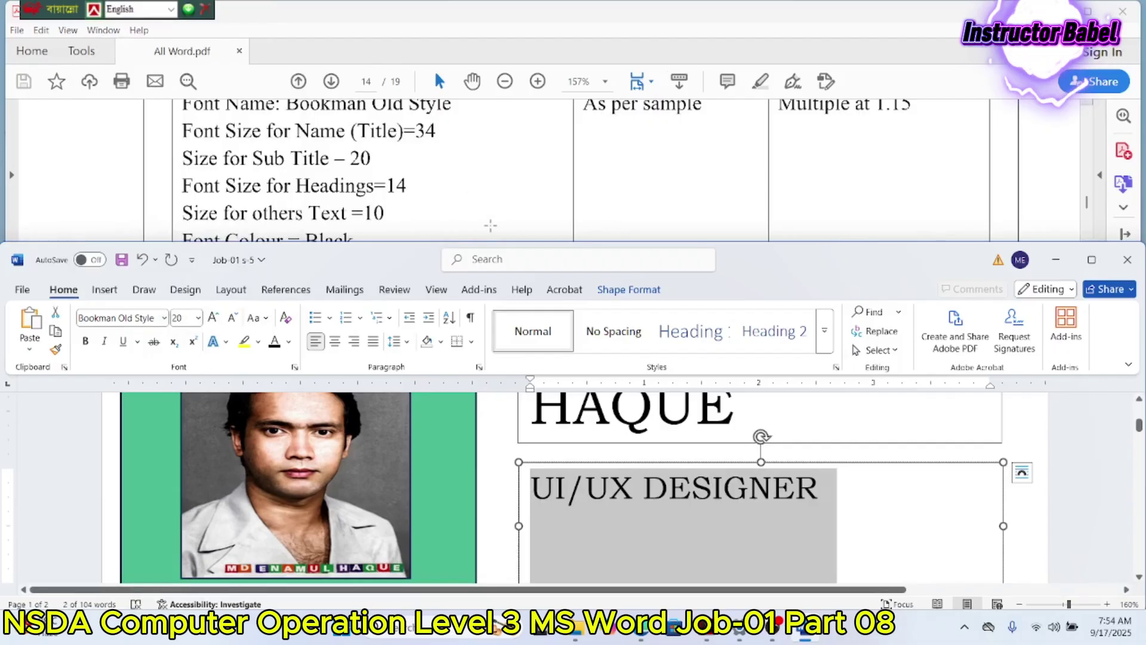
pyautogui.click(636, 513)
pyautogui.scroll(-3, 637, 514)
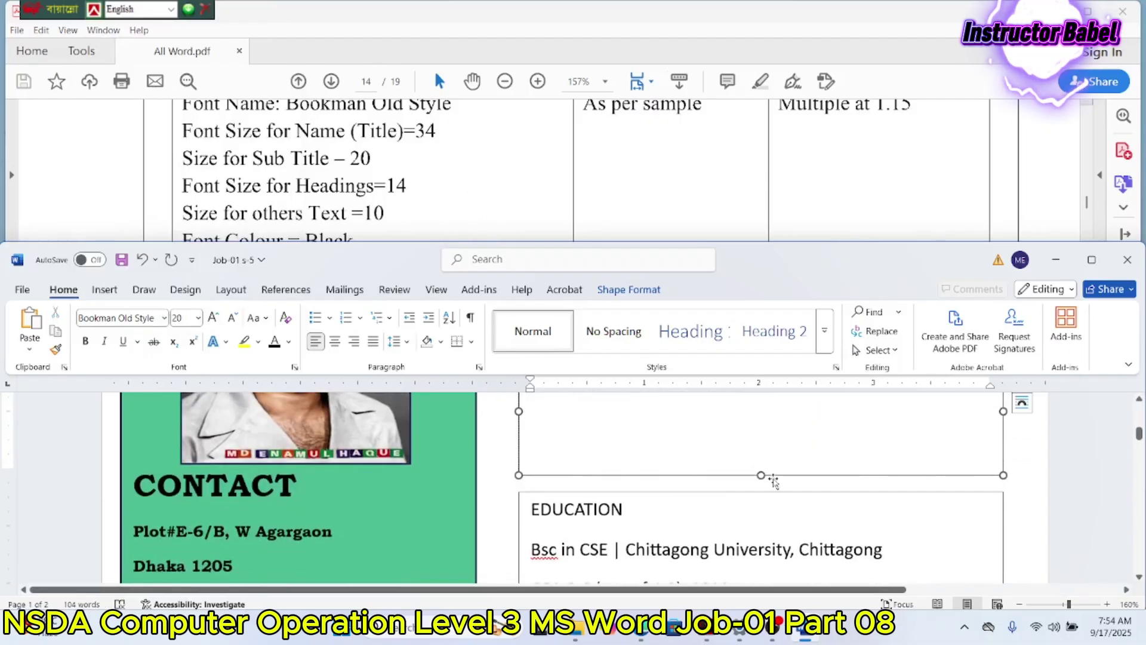
pyautogui.scroll(2, 773, 481)
# Step: Shorten the subtitle box, then format the Education text as Bookman Old Style, 10 pt
pyautogui.moveTo(761, 532); pyautogui.dragTo(761, 456)
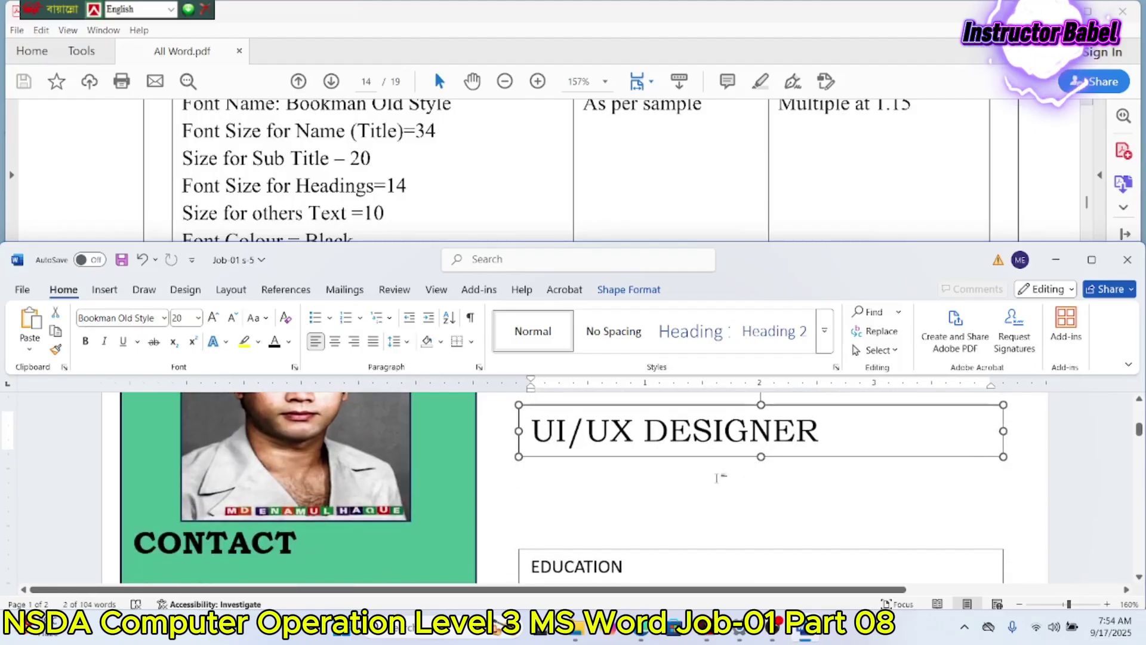
pyautogui.click(532, 563)
pyautogui.doubleClick(532, 563)
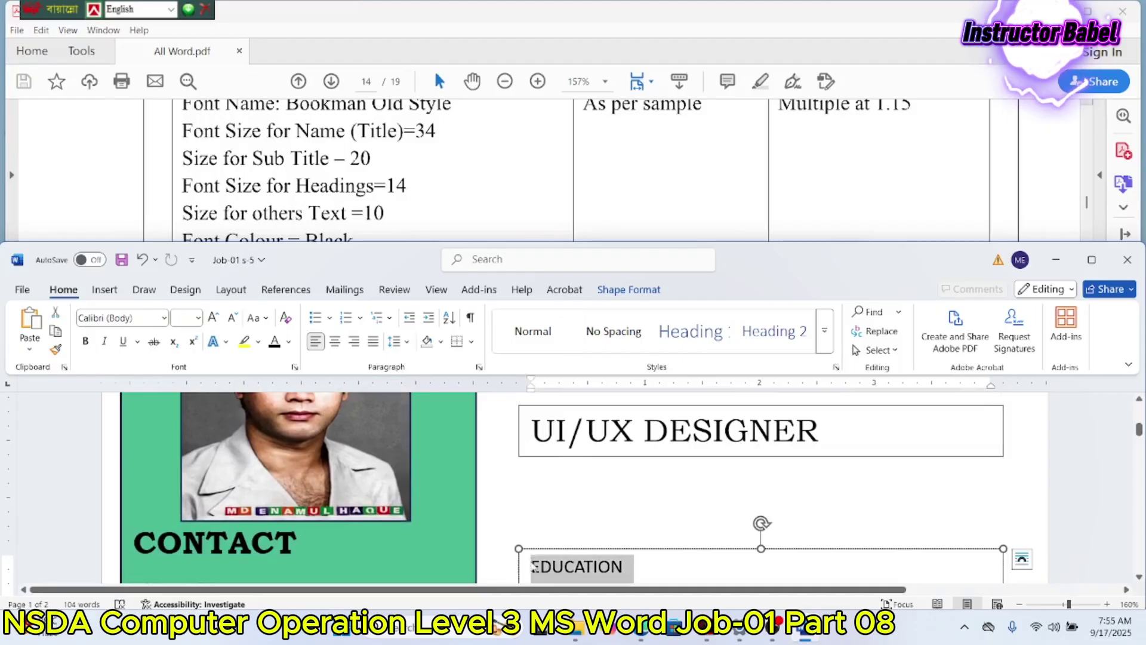
pyautogui.click(164, 319)
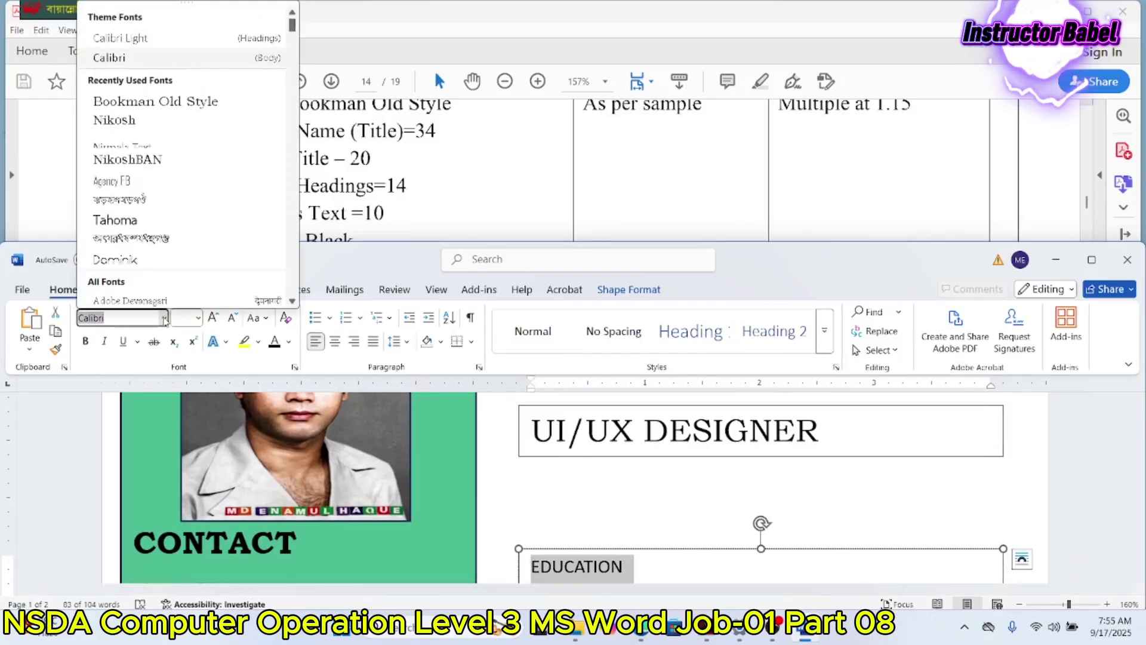
pyautogui.click(155, 101)
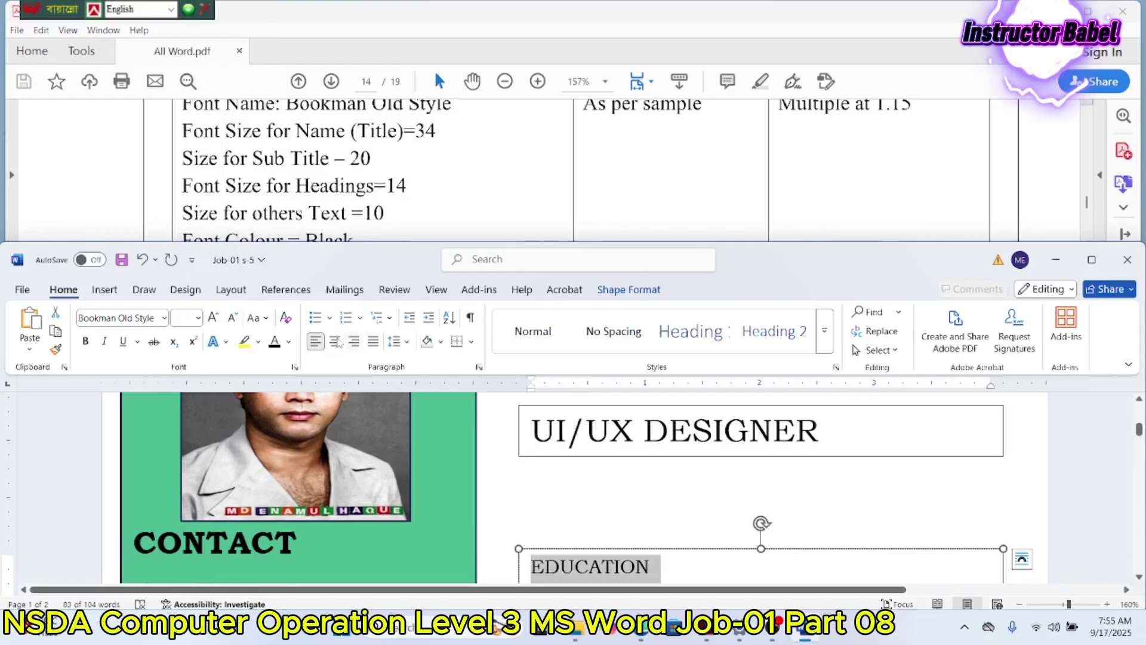
pyautogui.click(197, 318)
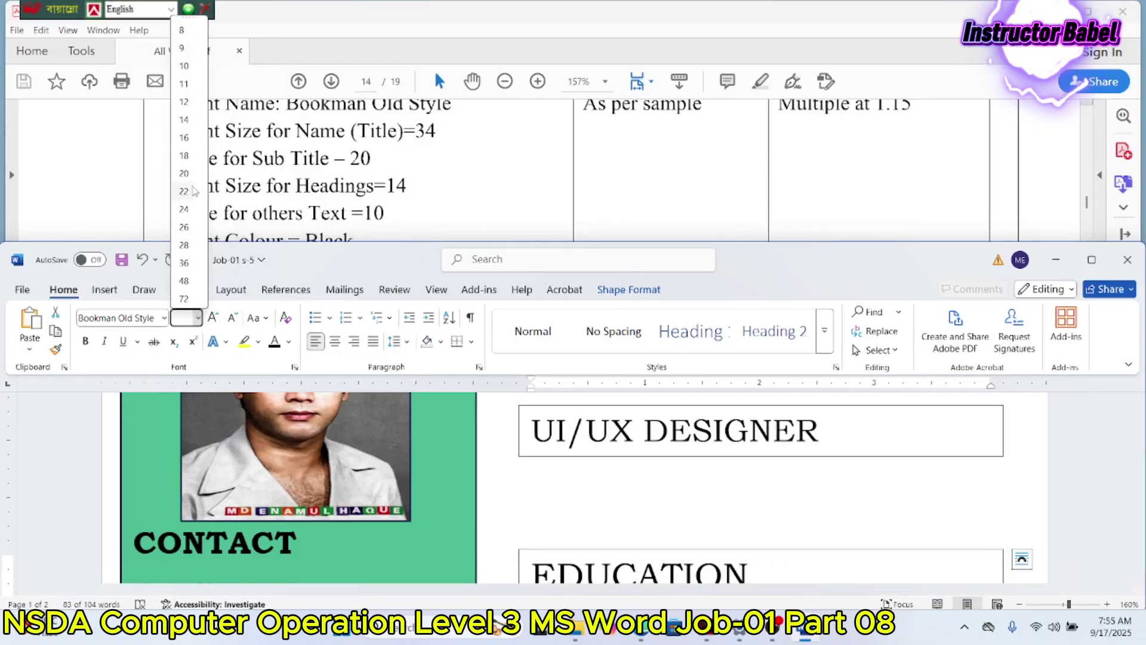
pyautogui.click(184, 66)
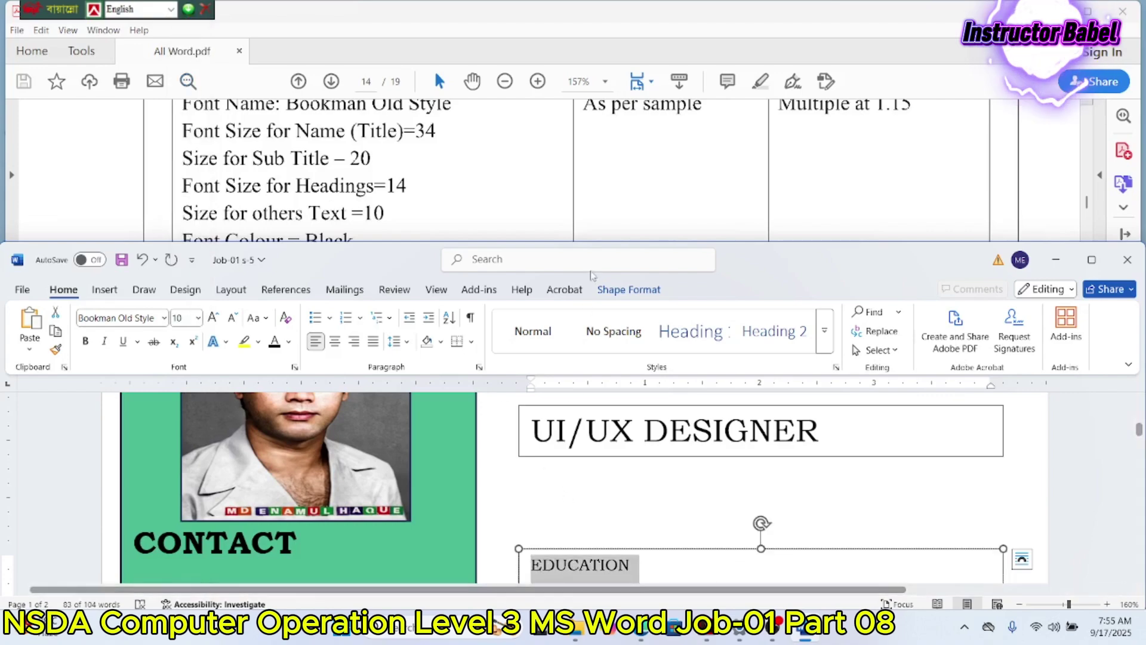
pyautogui.scroll(-10, 627, 164)
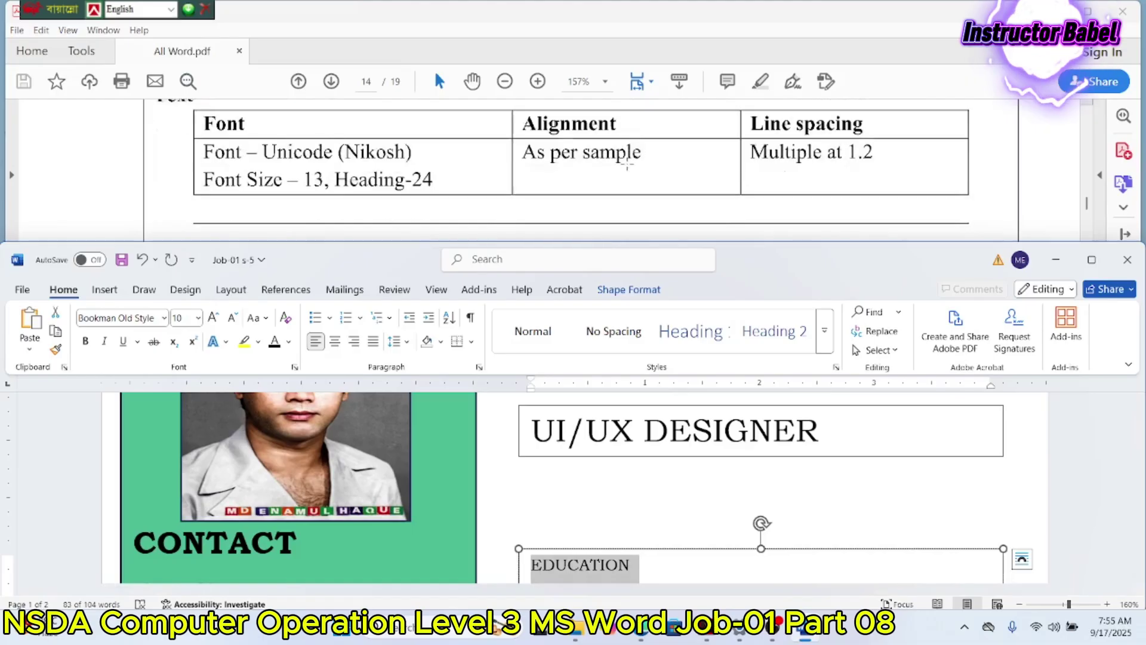
pyautogui.scroll(8, 627, 163)
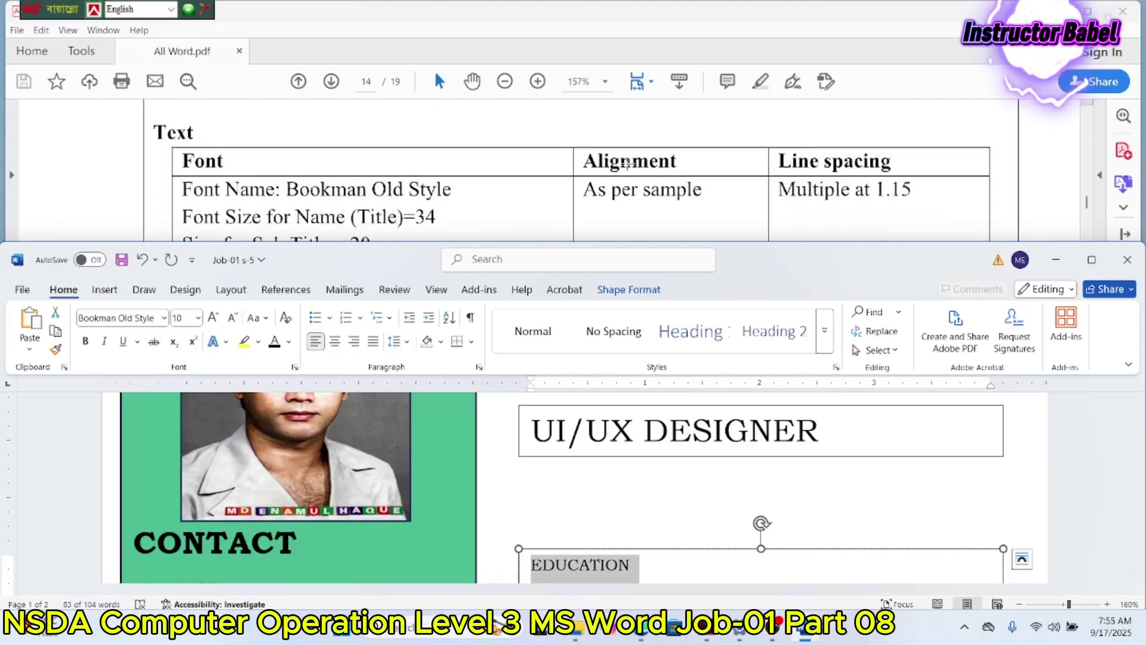
pyautogui.scroll(-1, 627, 164)
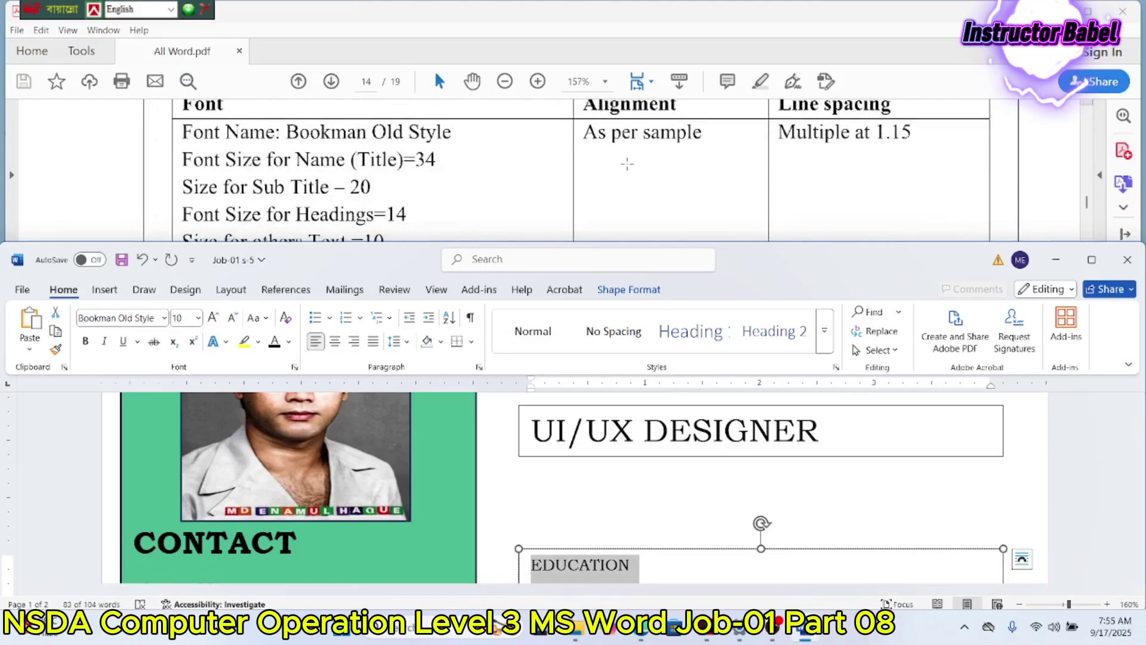
# Step: In the Paragraph dialog, set Education text to Multiple 1.15 line spacing, 0 pt after
pyautogui.click(479, 367)
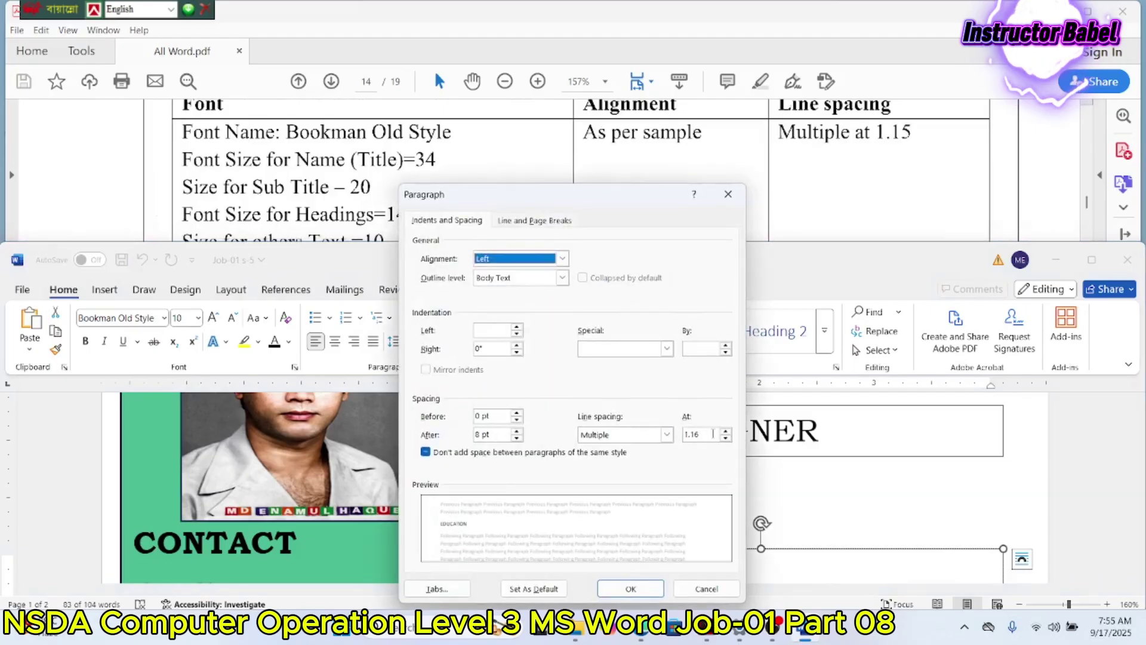
pyautogui.click(726, 438)
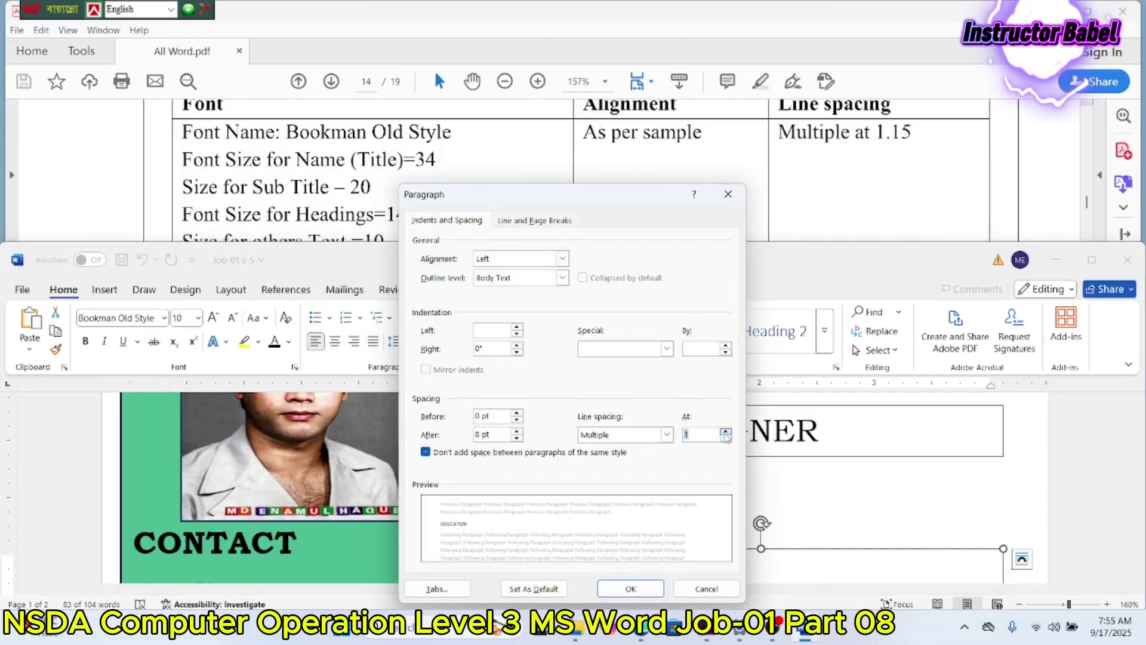
pyautogui.write('2')
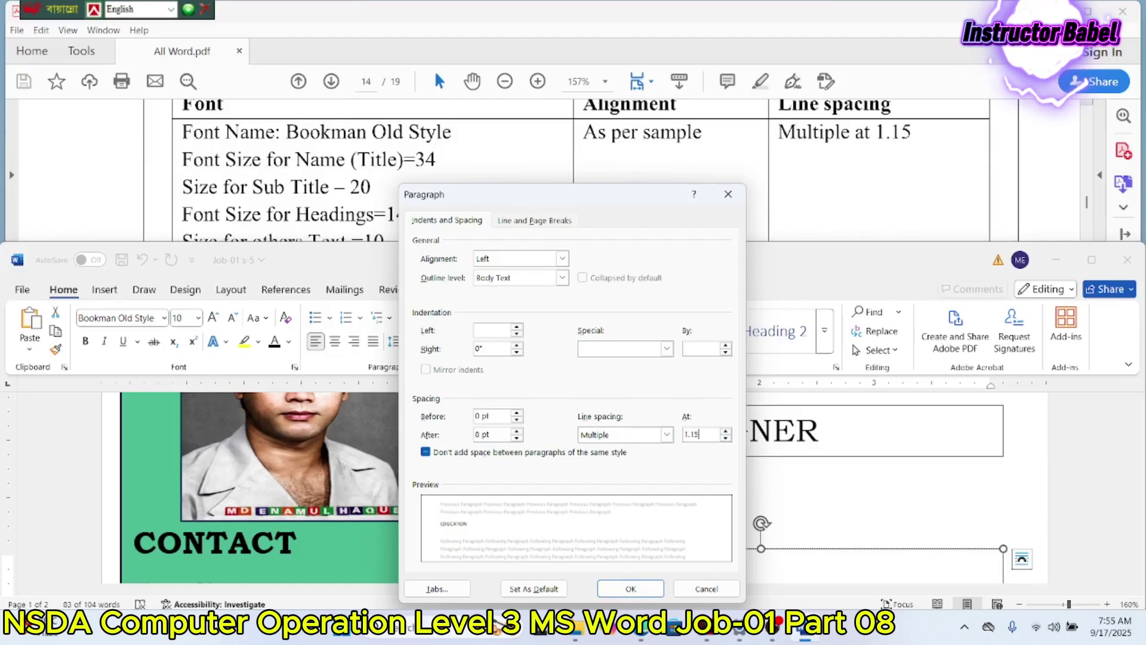
pyautogui.click(517, 439)
pyautogui.click(517, 438)
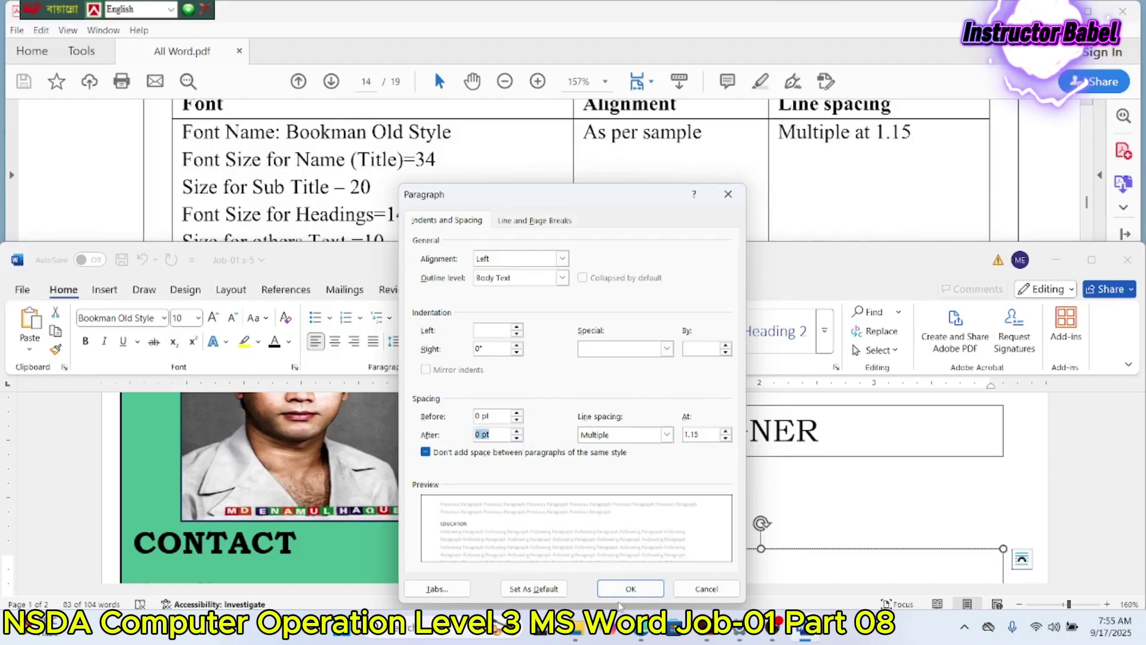
pyautogui.click(624, 590)
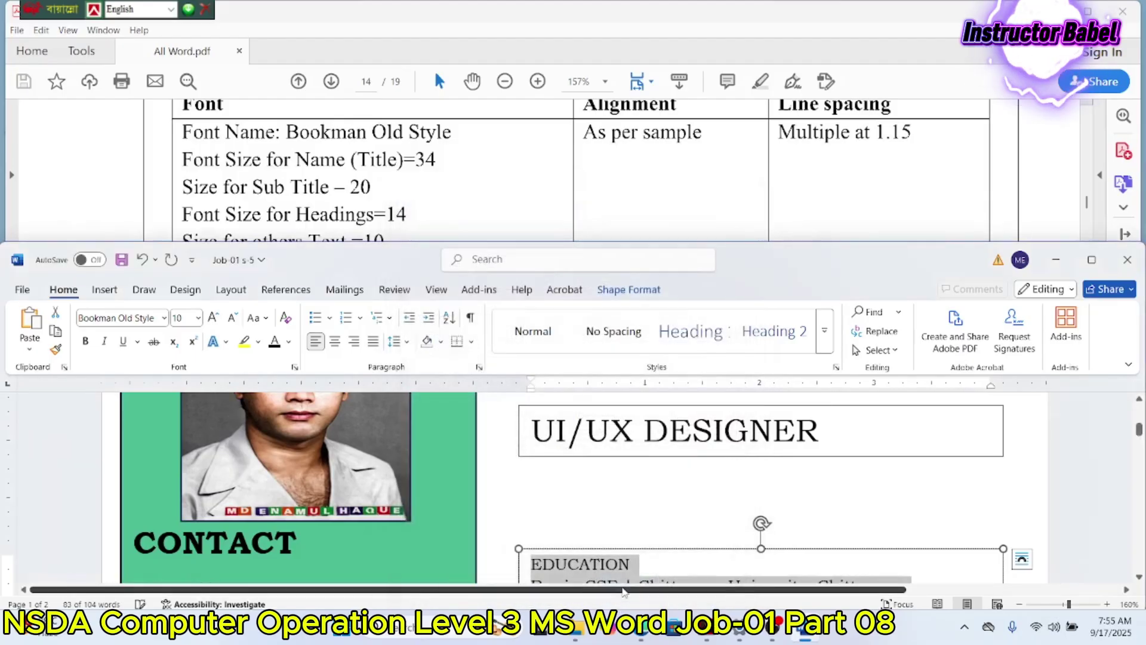
pyautogui.click(480, 366)
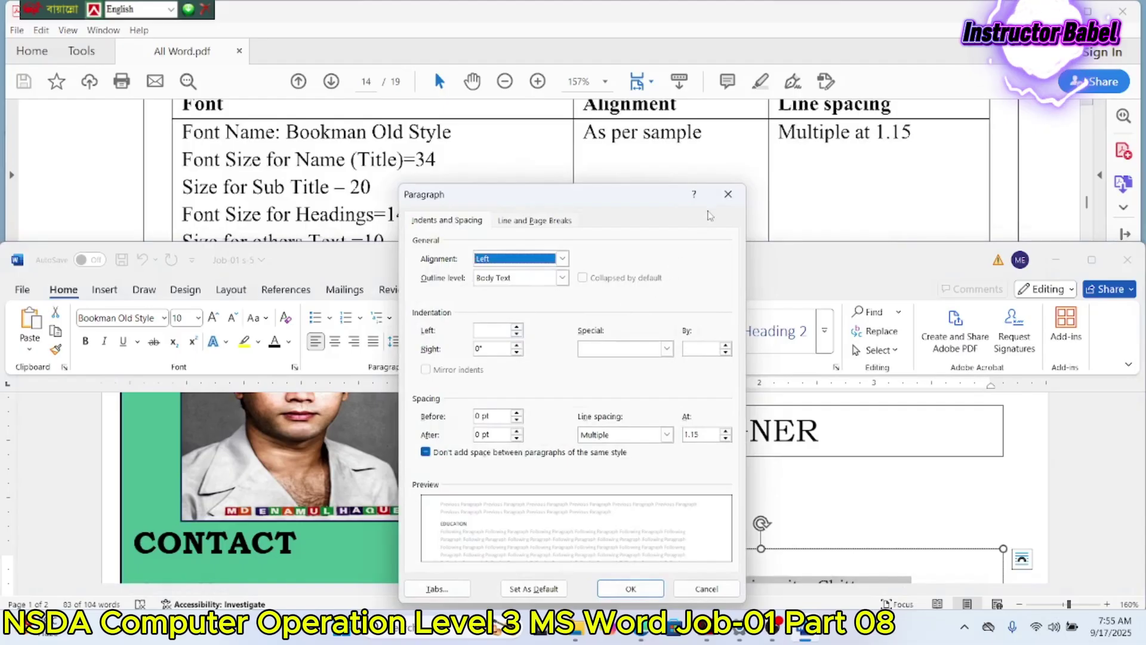
pyautogui.click(728, 194)
pyautogui.scroll(-3, 647, 464)
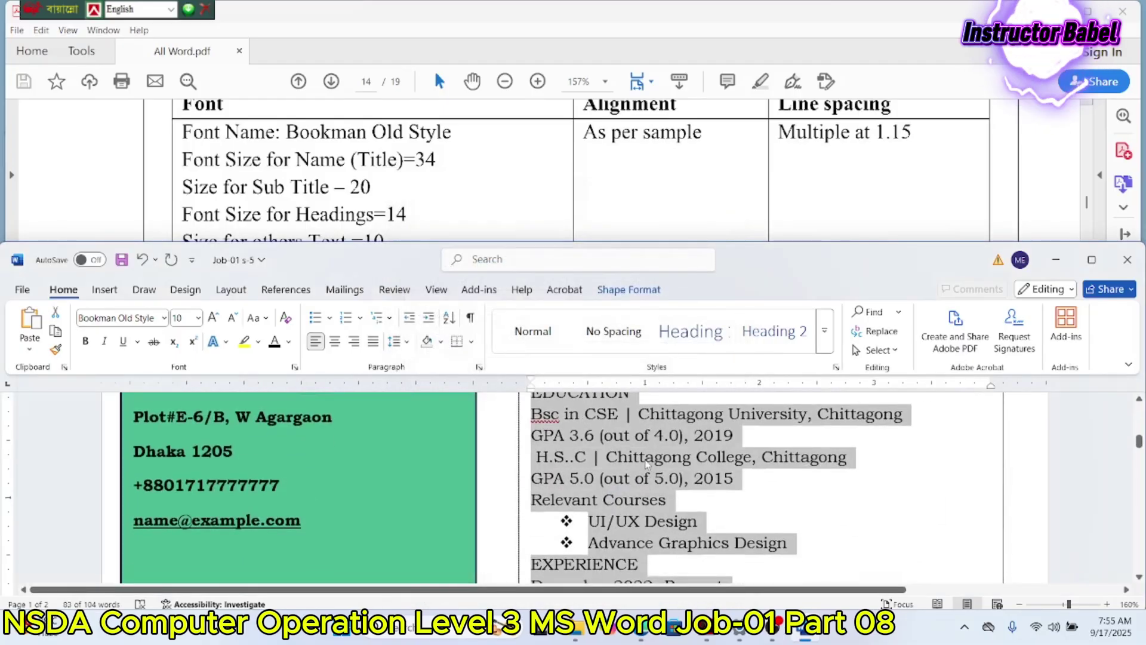
# Step: Nudge the UI/UX DESIGNER box slightly lower on the page
pyautogui.scroll(2, 647, 464)
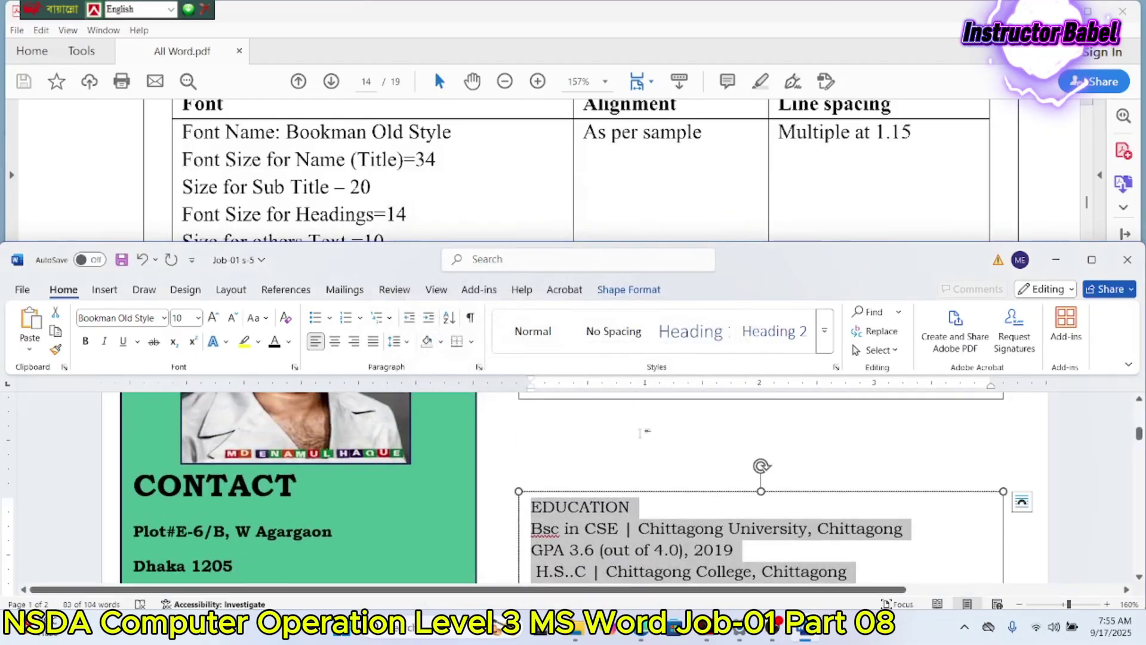
pyautogui.scroll(2, 541, 482)
pyautogui.scroll(-1, 540, 482)
pyautogui.click(541, 482)
pyautogui.scroll(2, 541, 482)
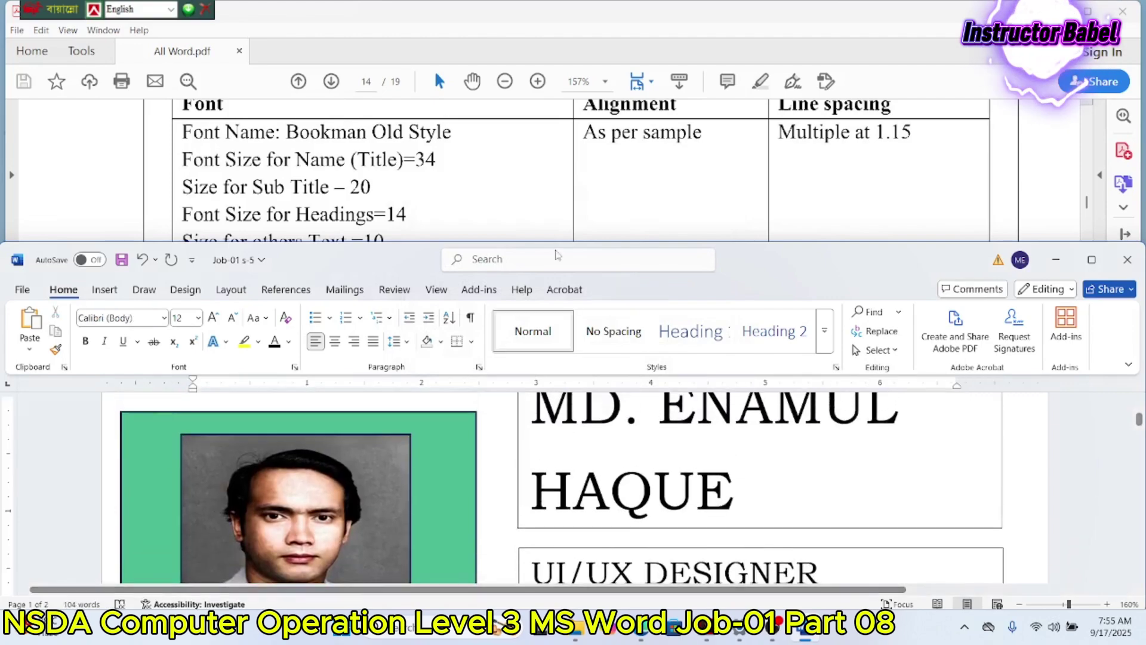
pyautogui.scroll(-10, 565, 209)
pyautogui.scroll(-3, 564, 210)
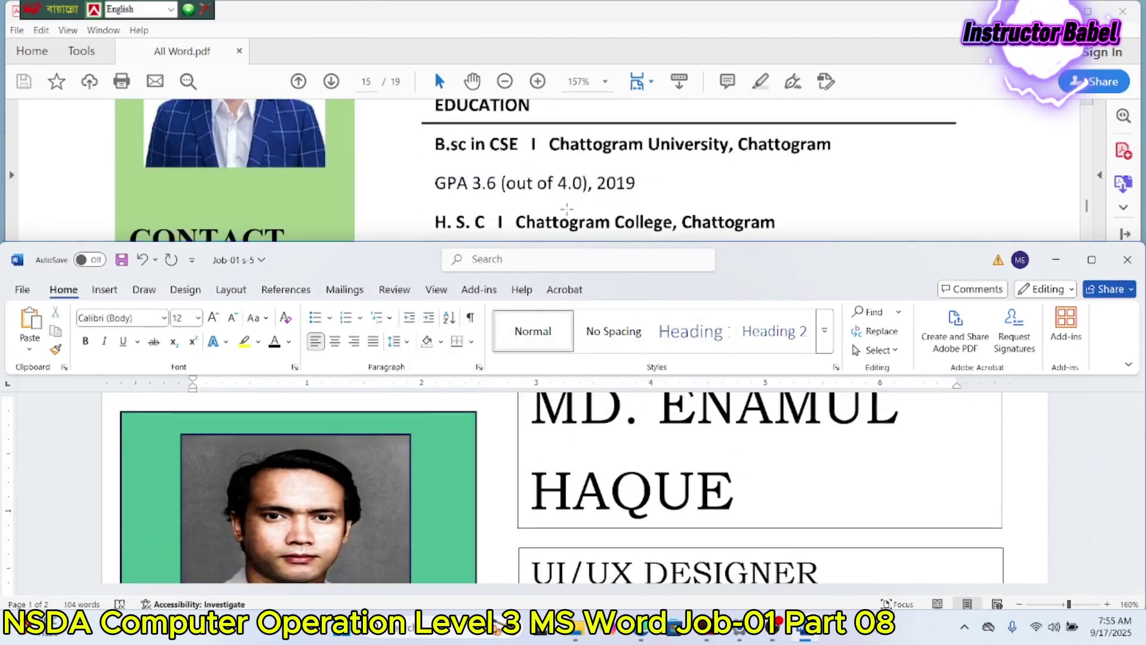
pyautogui.scroll(5, 566, 209)
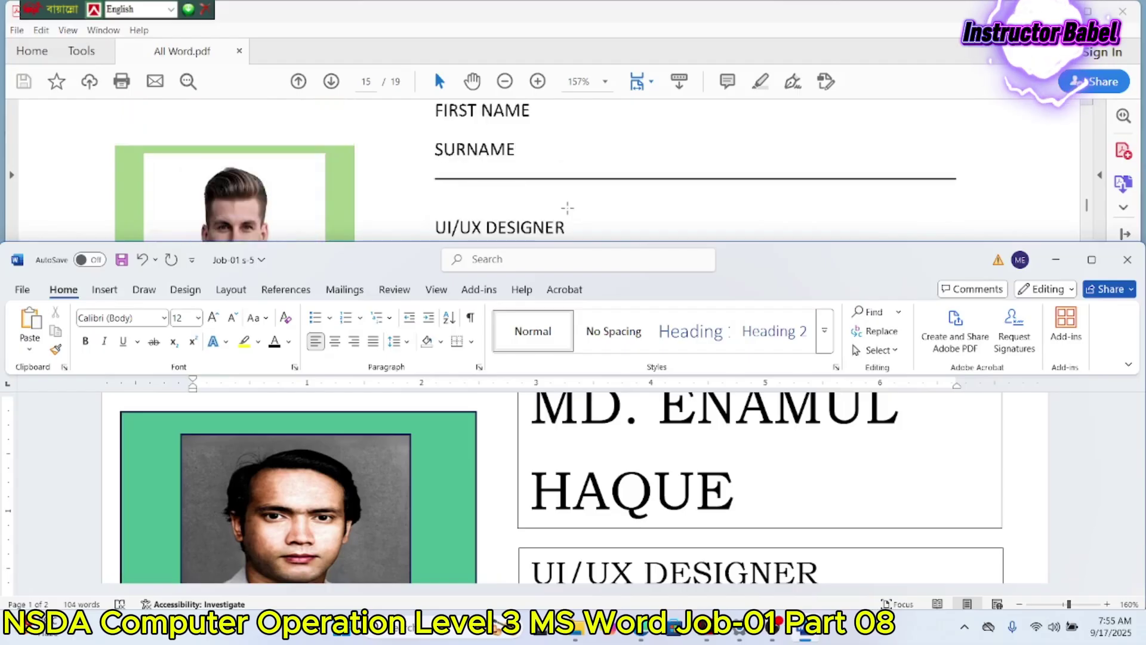
pyautogui.scroll(-2, 590, 439)
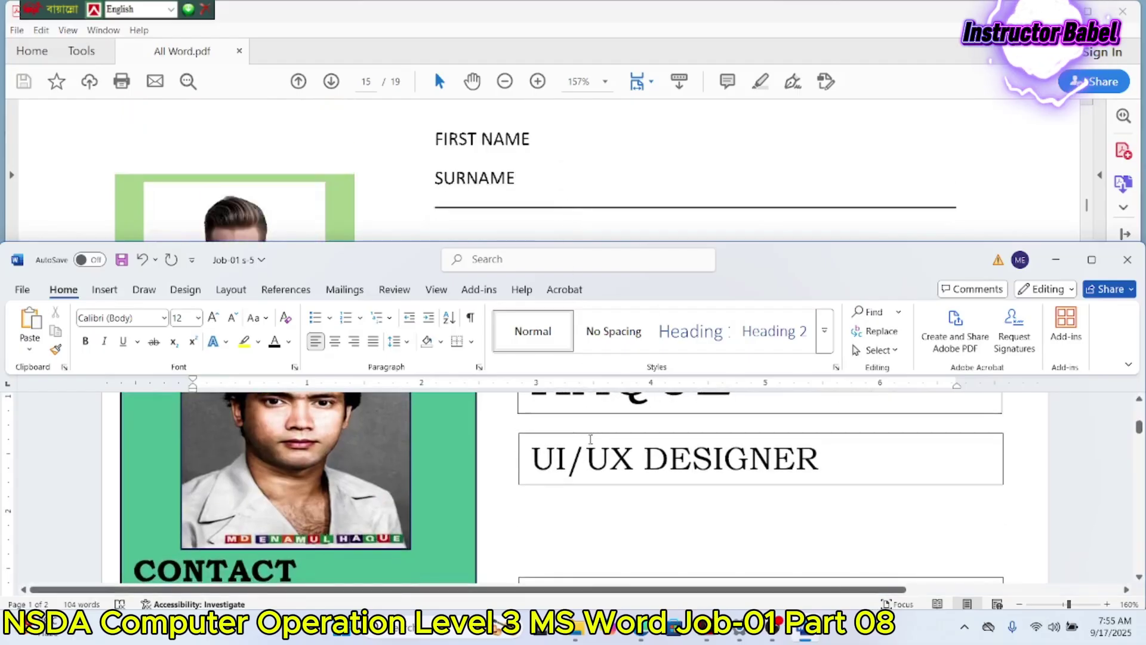
pyautogui.moveTo(589, 441); pyautogui.dragTo(589, 467)
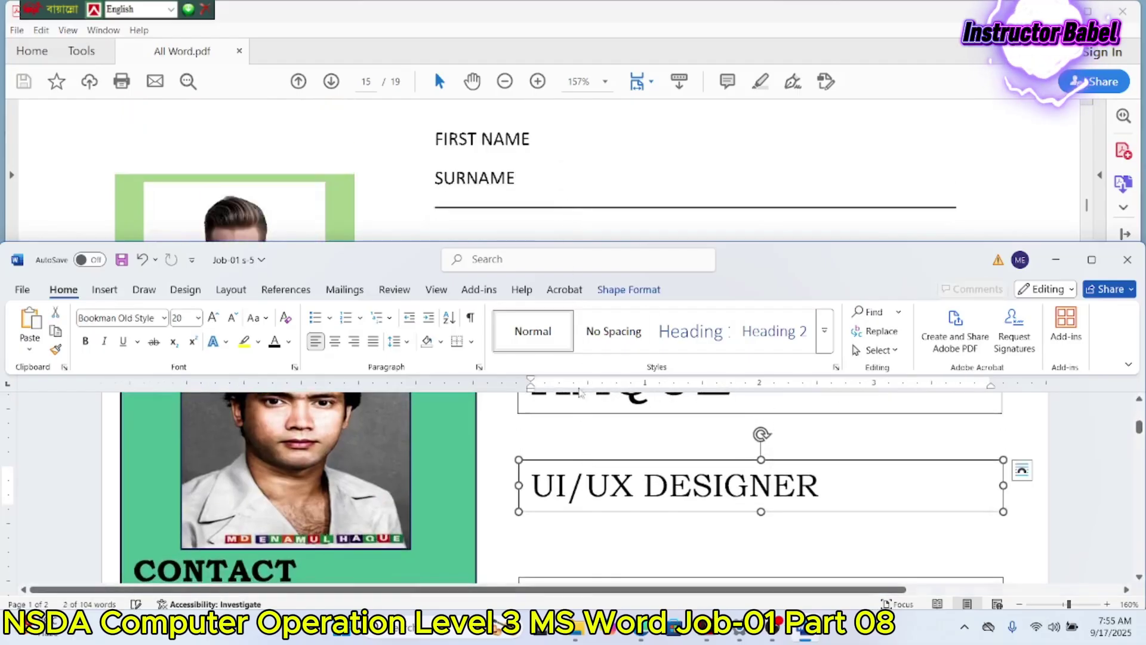
# Step: Move the Education box up beneath the subtitle and place the cursor after EDUCATION
pyautogui.scroll(-3, 570, 221)
pyautogui.scroll(-2, 553, 212)
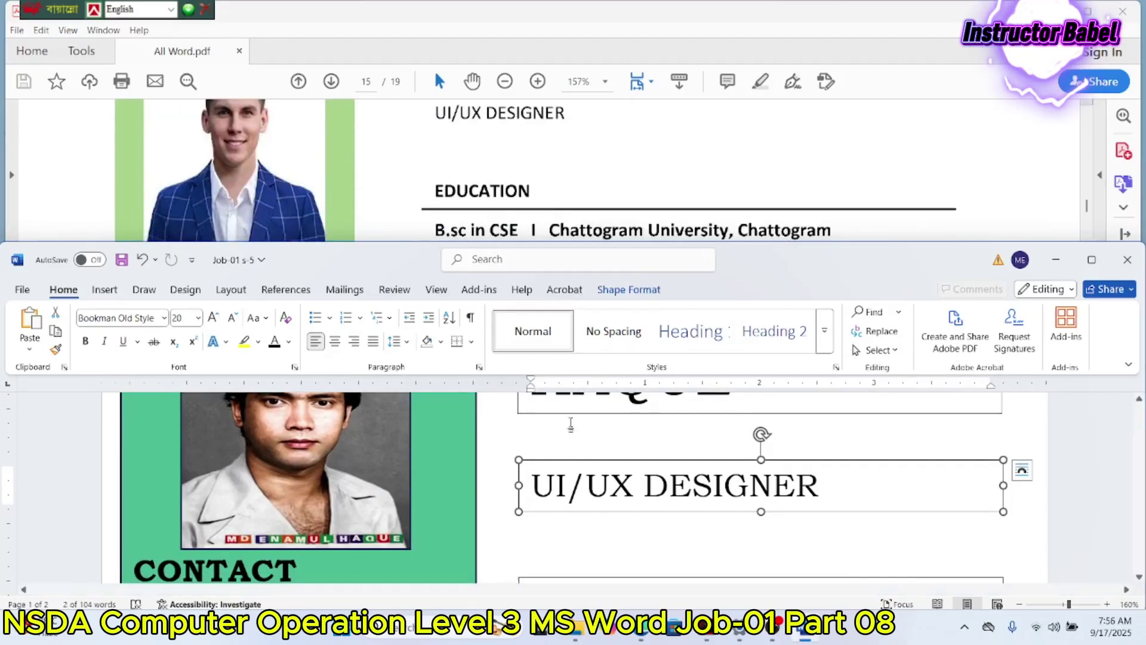
pyautogui.scroll(-1, 578, 498)
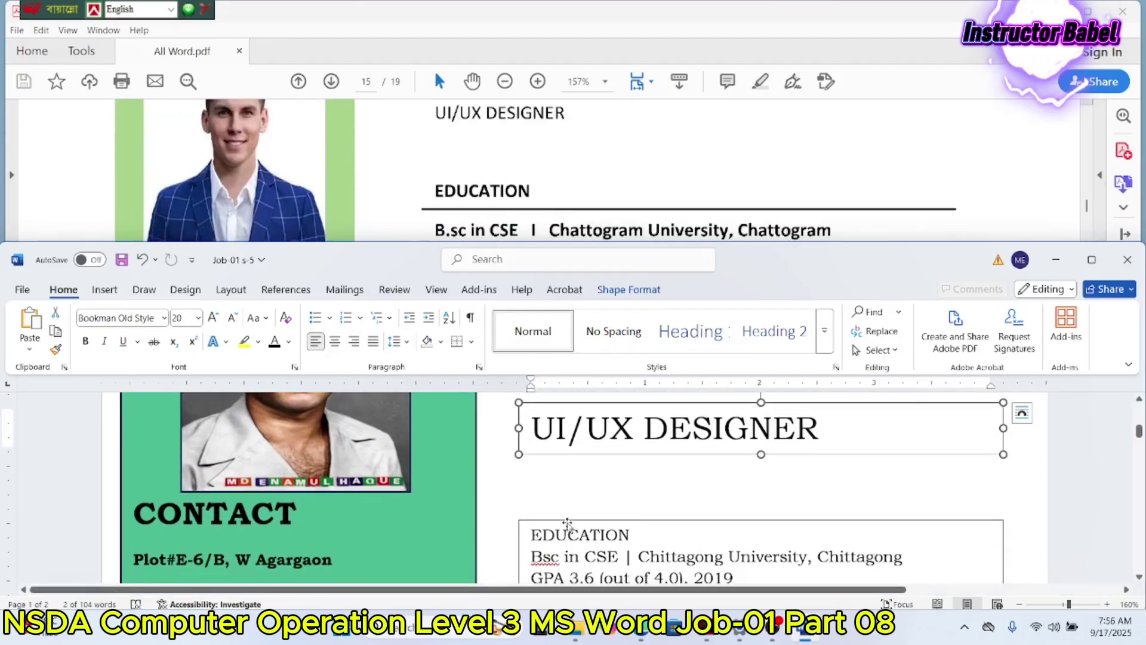
pyautogui.moveTo(568, 521); pyautogui.dragTo(563, 493)
pyautogui.scroll(-2, 566, 493)
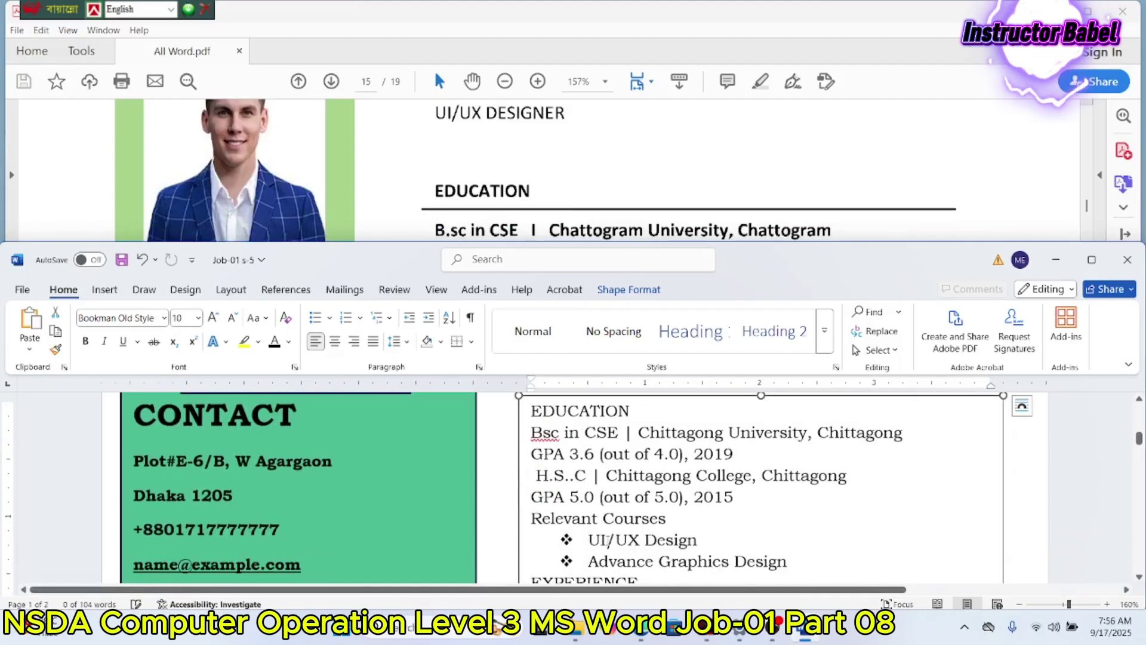
pyautogui.scroll(1, 641, 468)
pyautogui.click(632, 468)
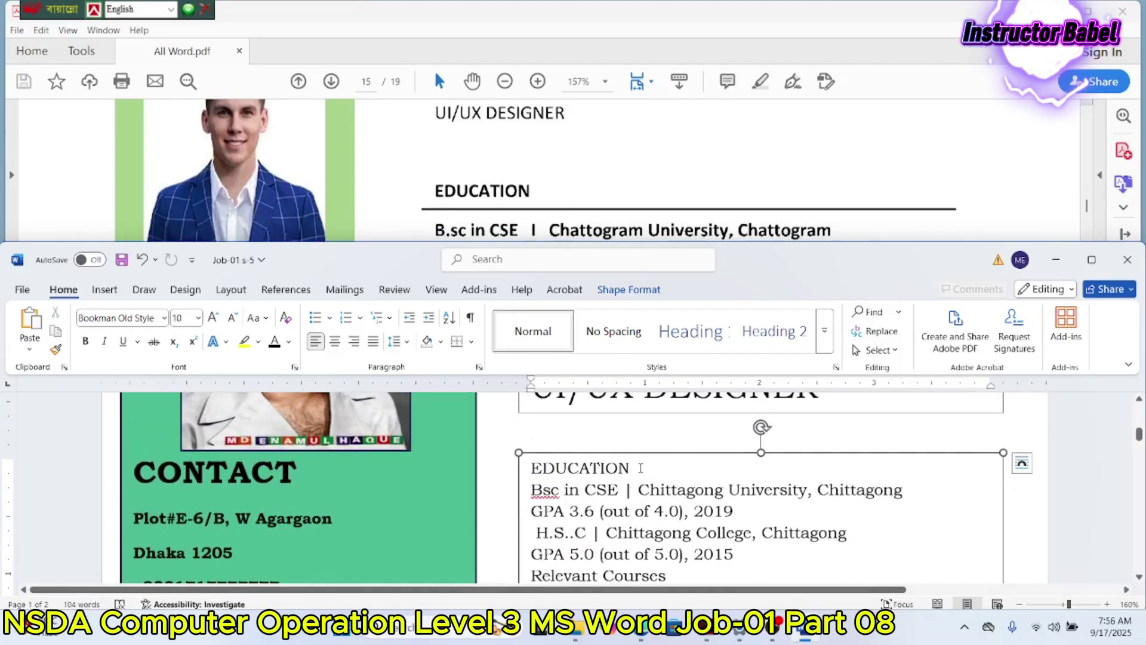
# Step: Add a blank line after EDUCATION and enlarge the heading to 14 pt
pyautogui.press('Return')
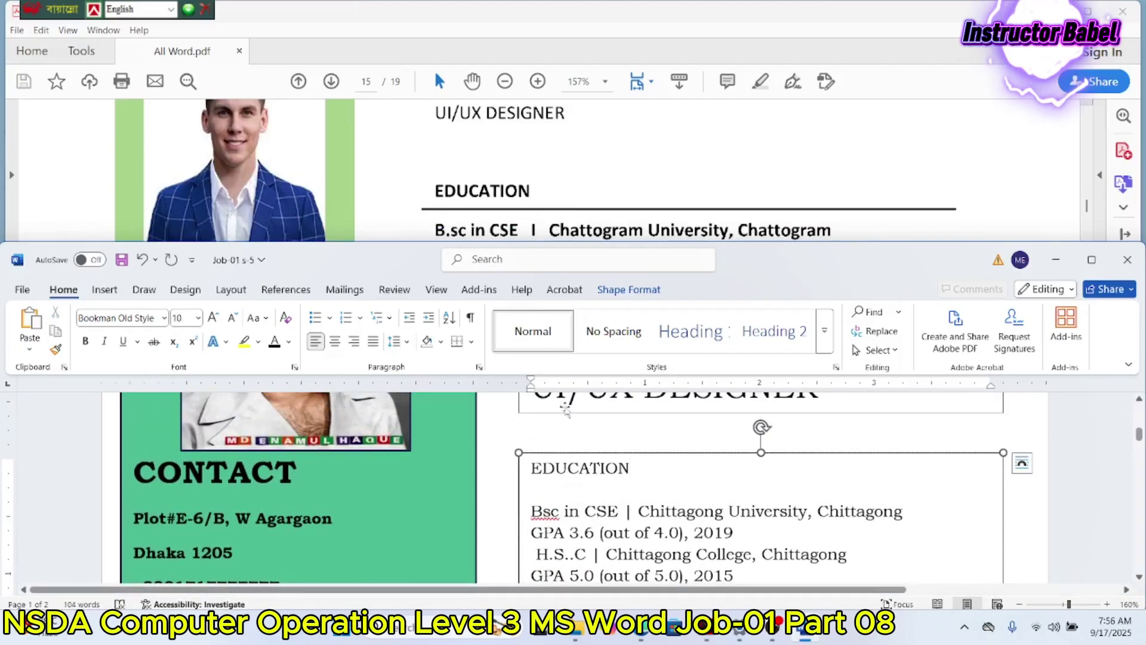
pyautogui.scroll(3, 440, 113)
pyautogui.scroll(5, 439, 113)
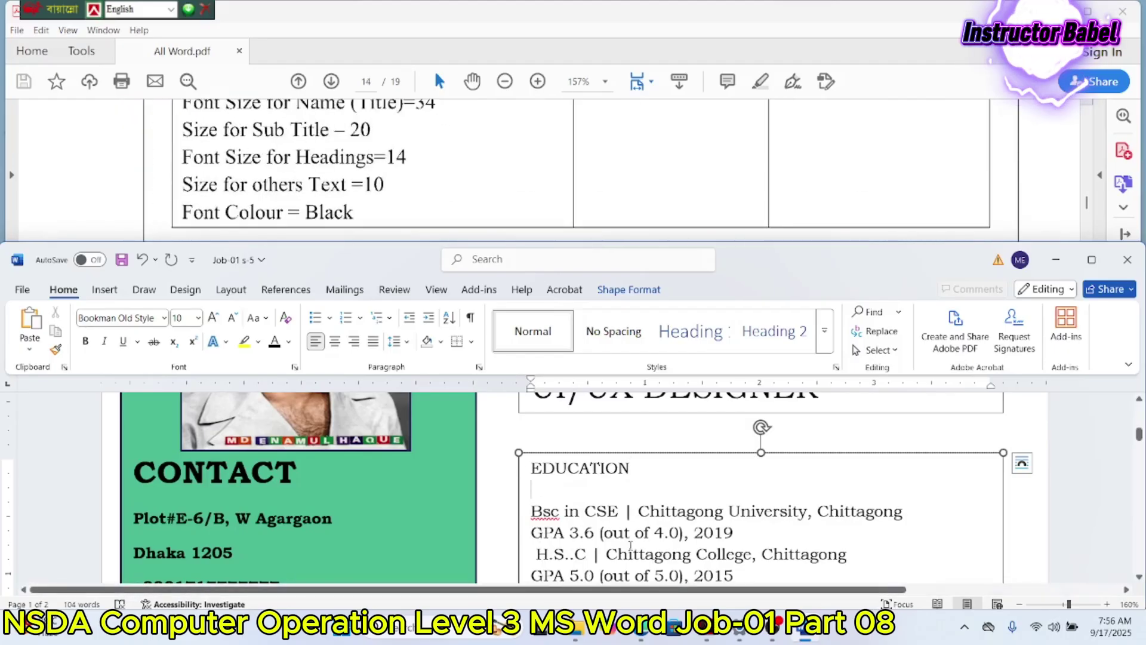
pyautogui.moveTo(636, 468); pyautogui.dragTo(530, 468)
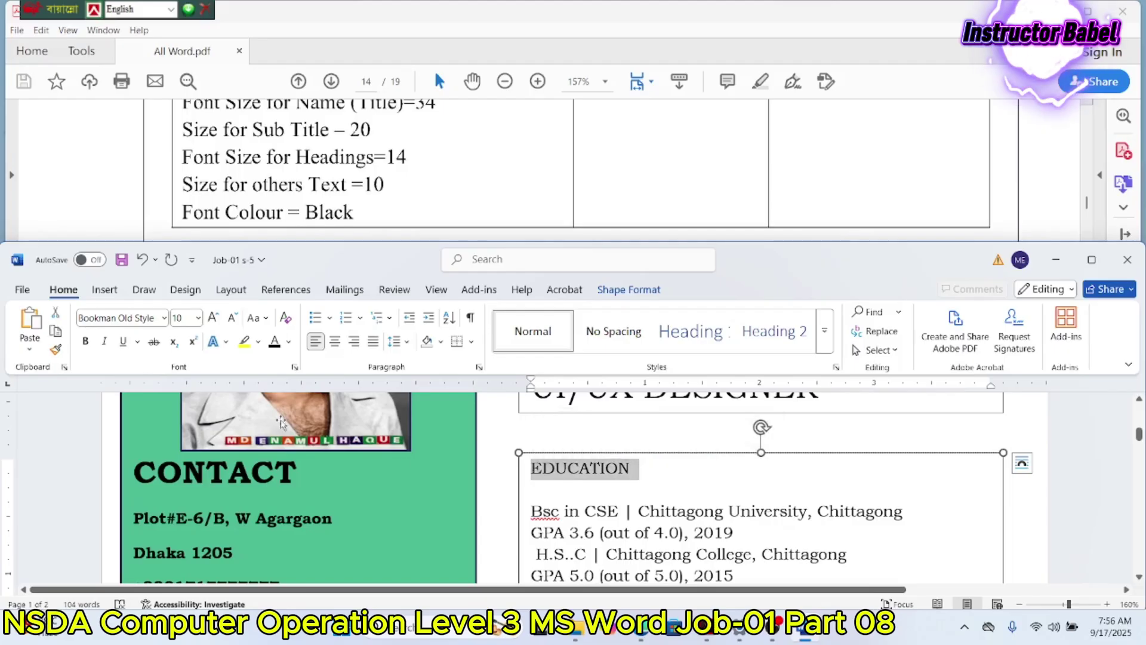
pyautogui.click(188, 319)
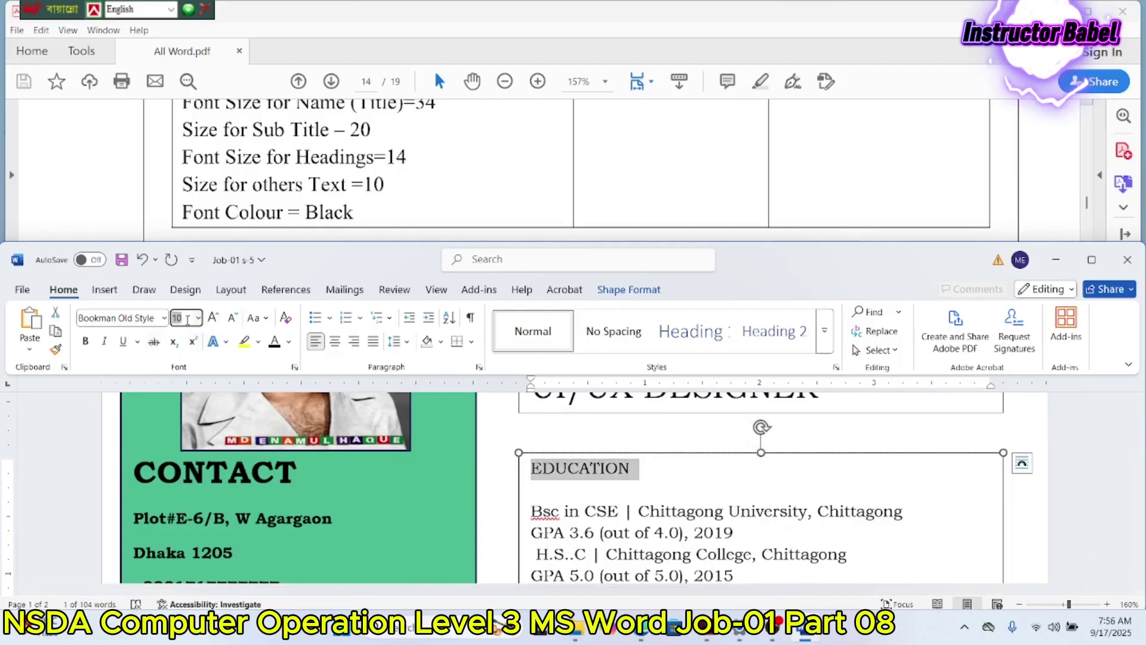
pyautogui.press('Return')
# Step: Select the whole 'Bsc in CSE' education line
pyautogui.scroll(5, 382, 157)
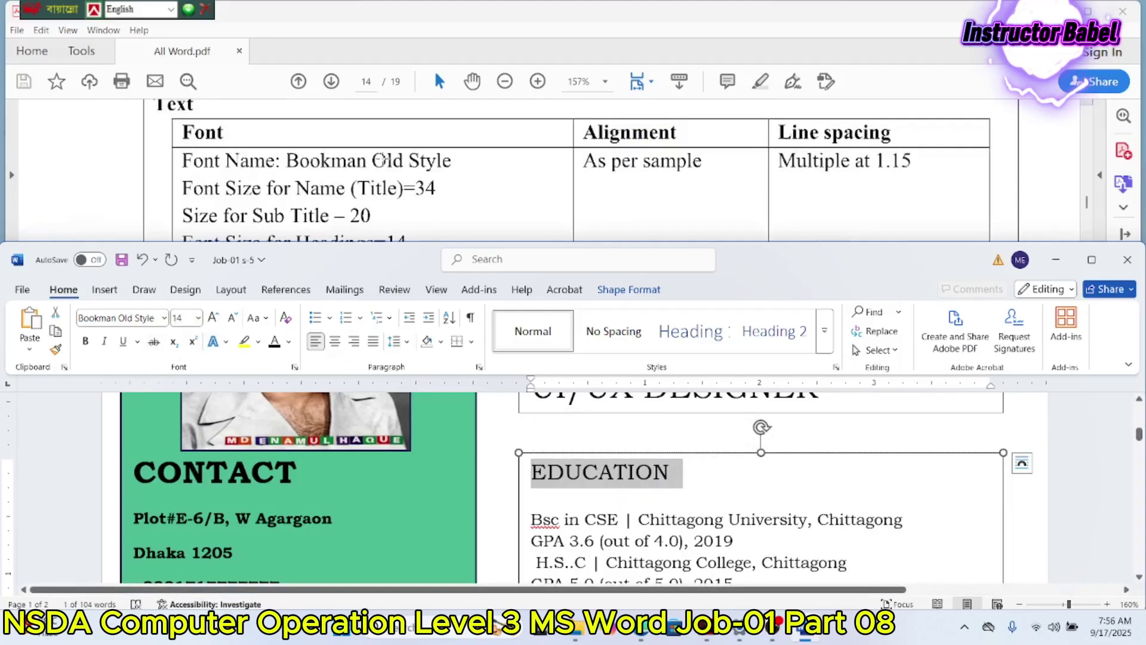
pyautogui.scroll(-10, 382, 156)
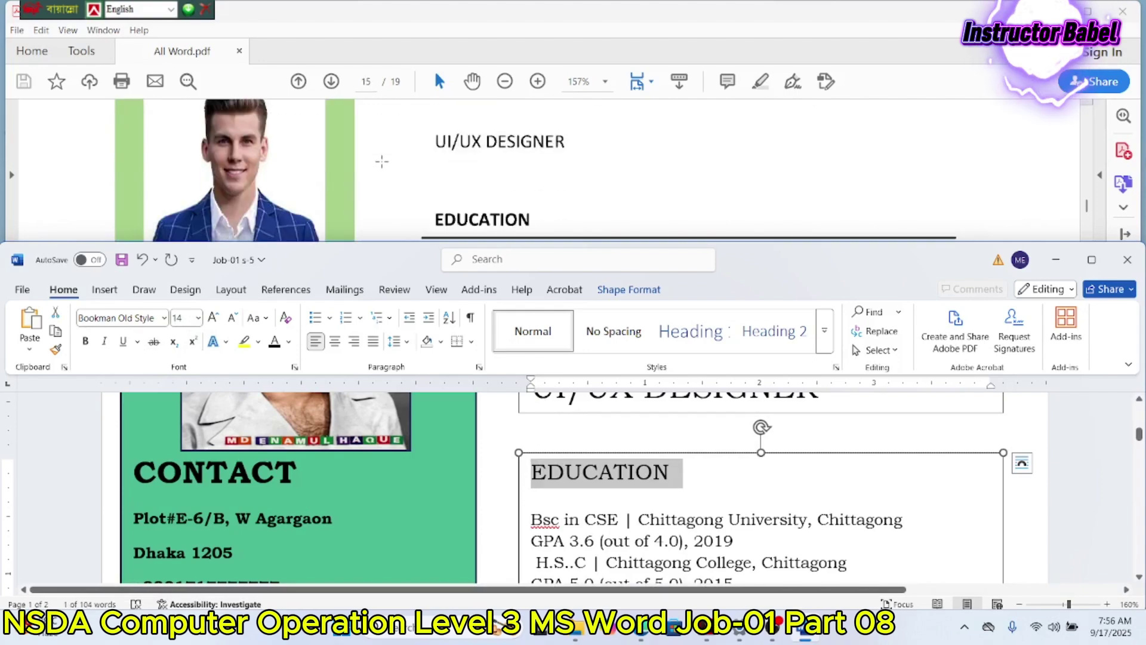
pyautogui.scroll(-1, 382, 161)
pyautogui.scroll(-2, 557, 446)
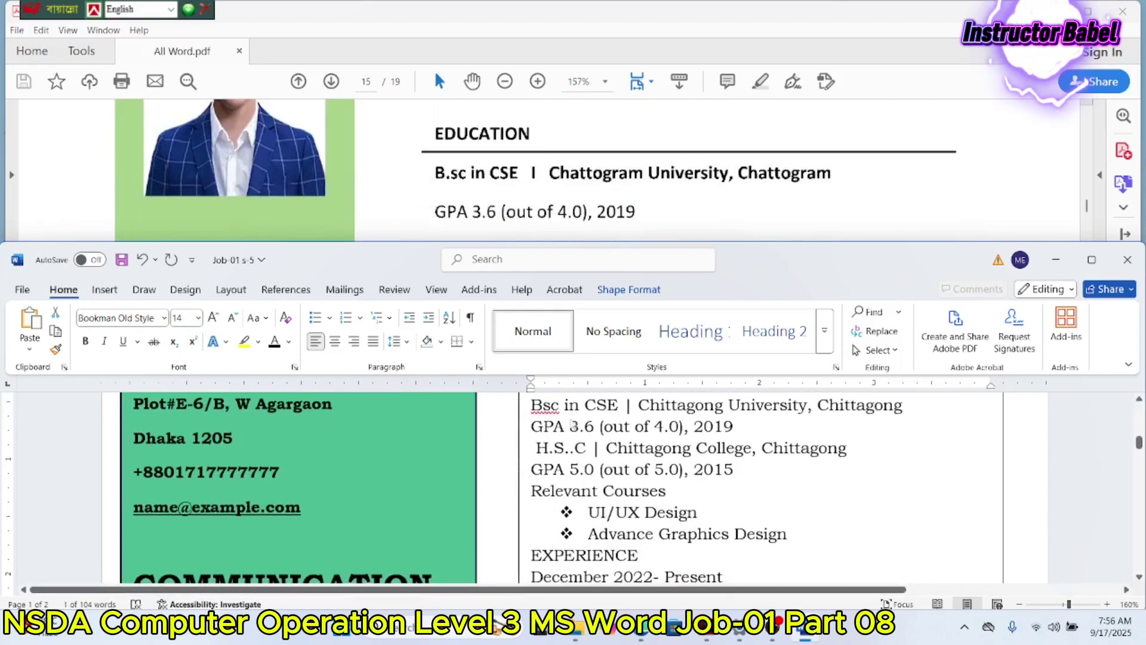
pyautogui.click(531, 462)
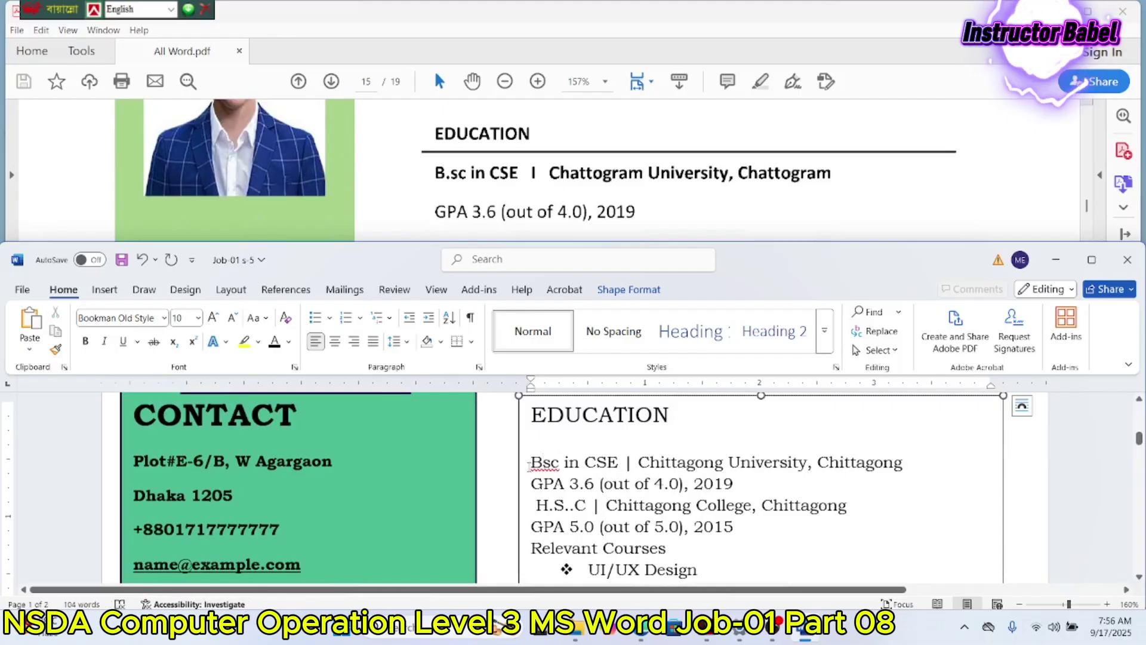
pyautogui.moveTo(531, 462); pyautogui.dragTo(634, 463)
pyautogui.moveTo(774, 444); pyautogui.dragTo(911, 453)
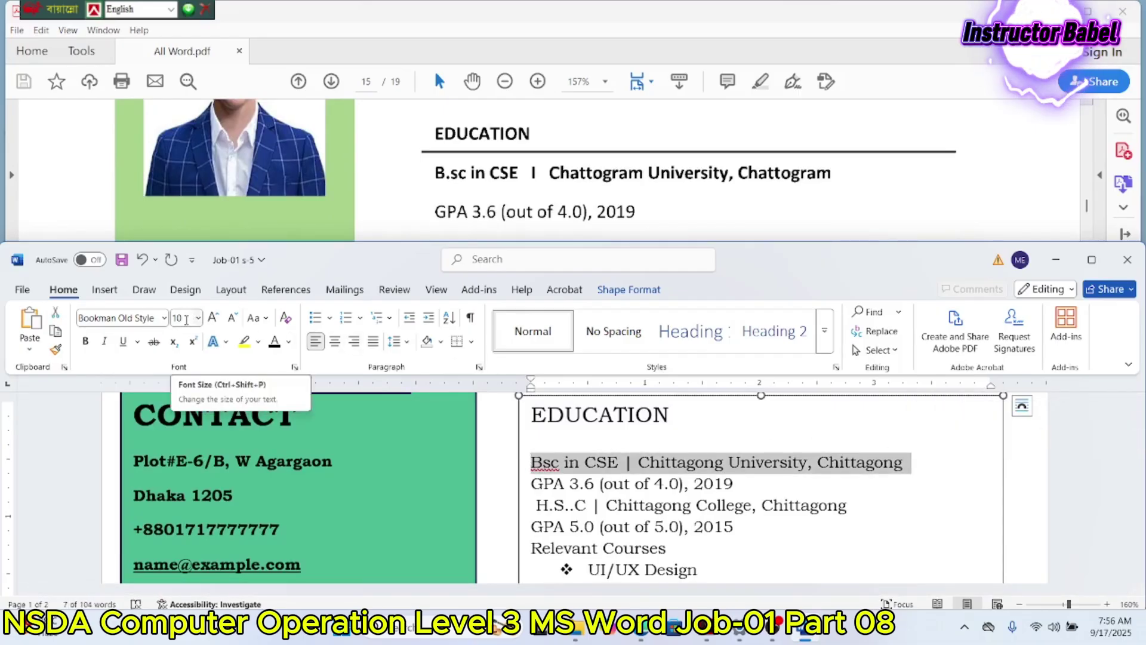
# Step: Make the Bsc in CSE line bold at 10 pt
pyautogui.click(187, 319)
pyautogui.write('14')
pyautogui.press('Return')
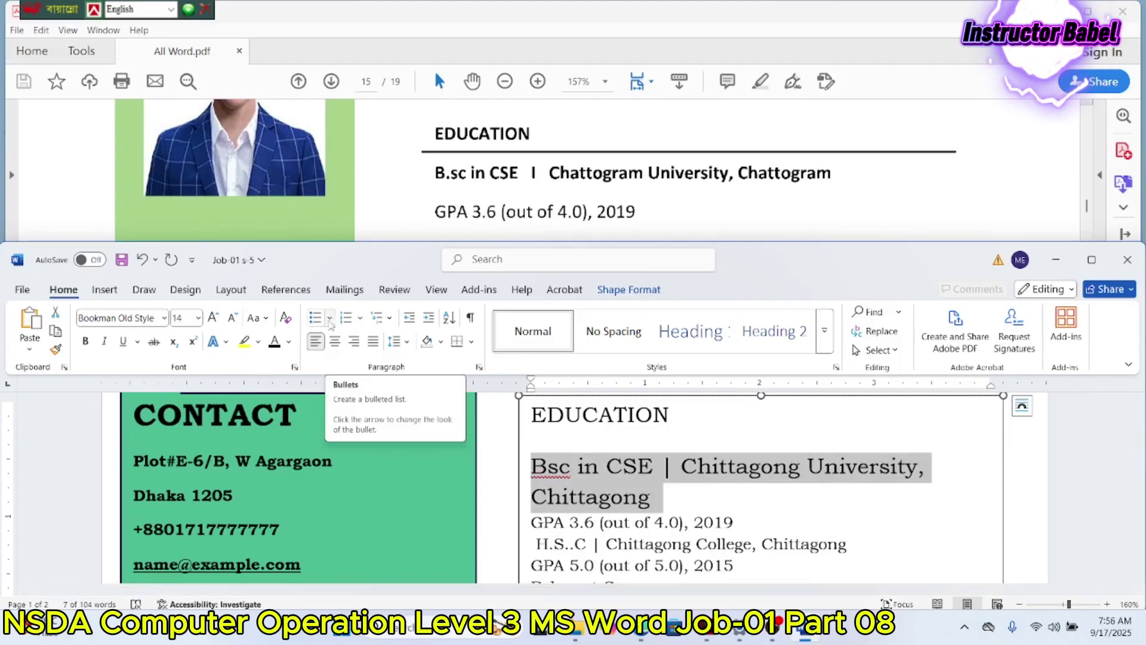
pyautogui.click(198, 319)
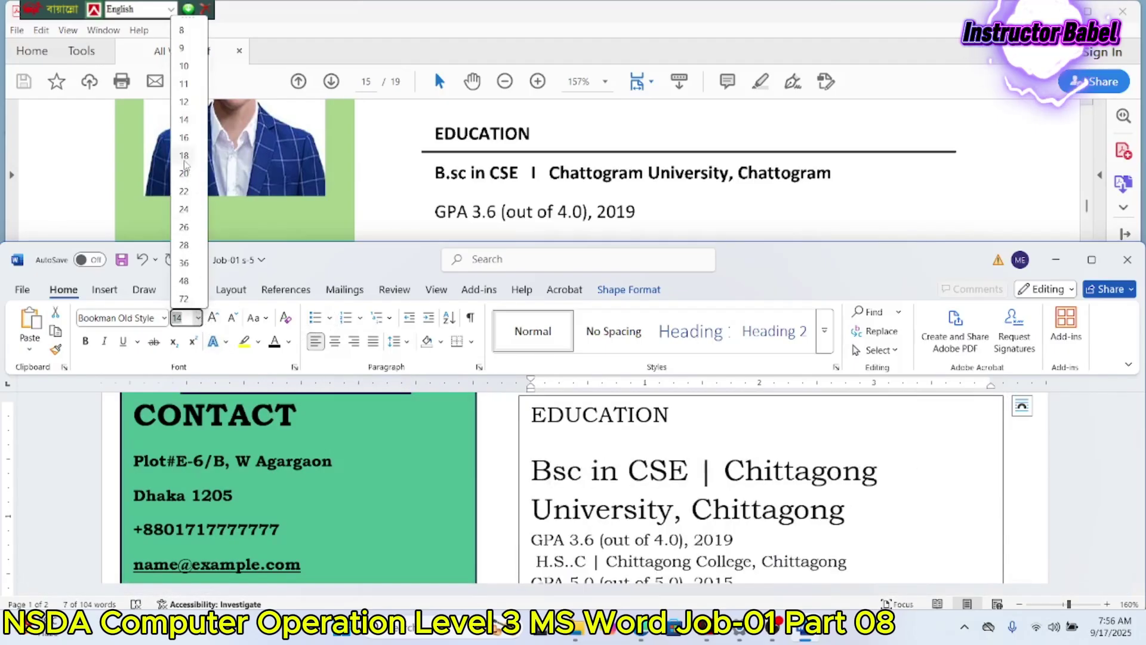
pyautogui.click(185, 66)
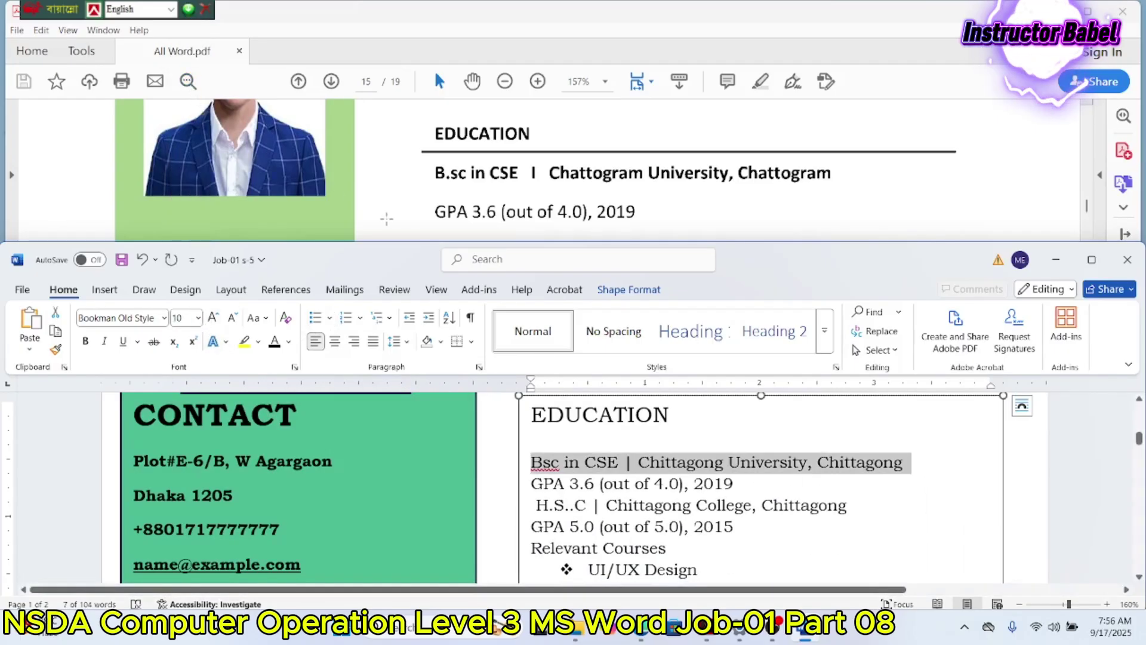
pyautogui.click(85, 341)
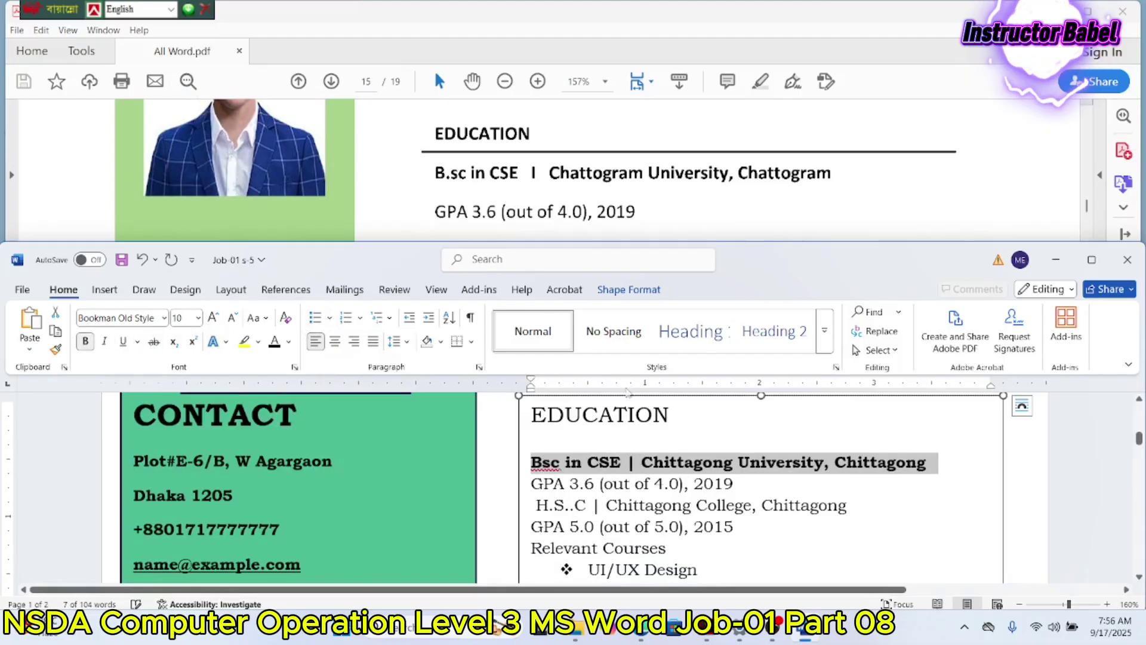
# Step: Delete the blank line beneath the EDUCATION heading
pyautogui.moveTo(674, 411); pyautogui.dragTo(535, 439)
pyautogui.click(534, 439)
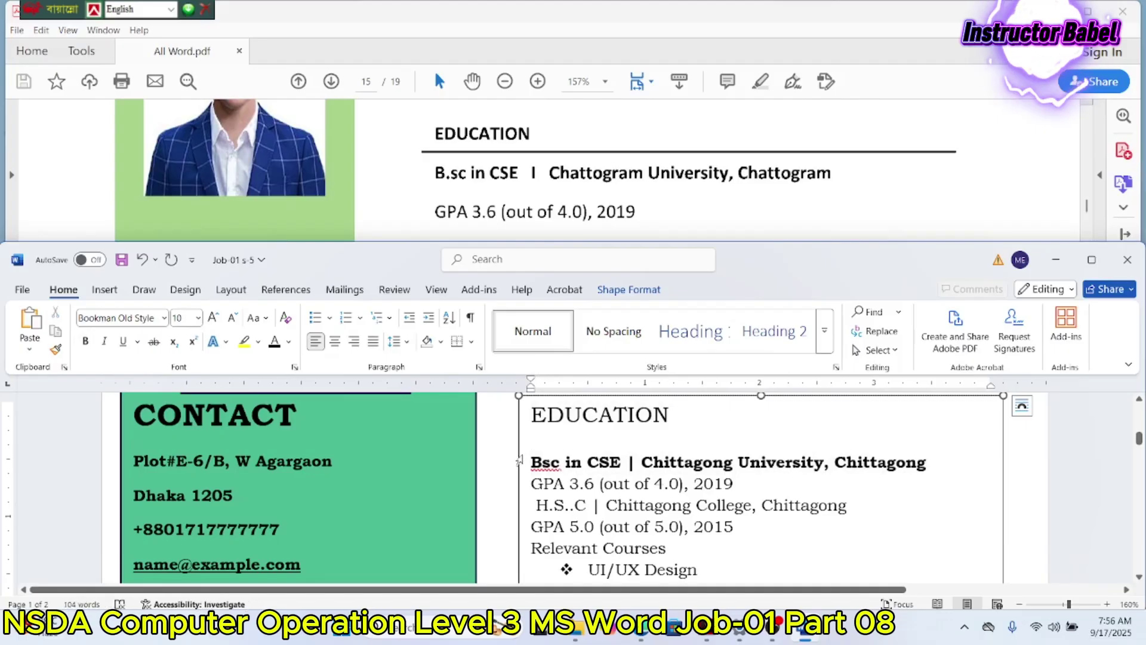
pyautogui.press('Delete')
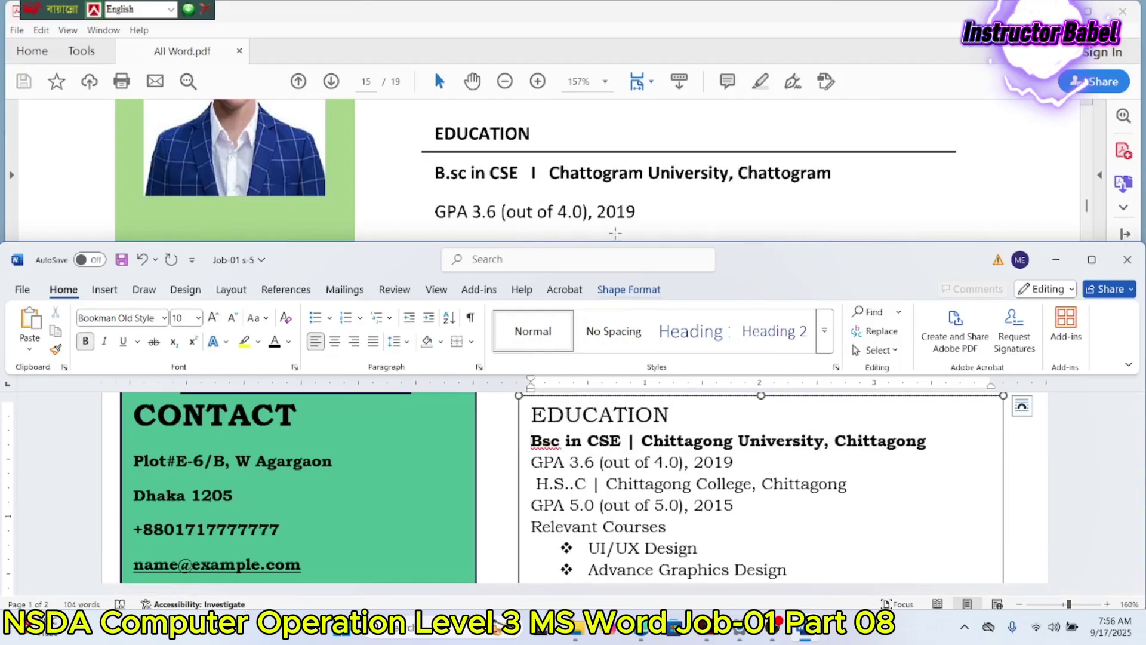
# Step: Remove the space before H.S..C, add an empty line above it, and increase its spacing after
pyautogui.scroll(-2, 614, 231)
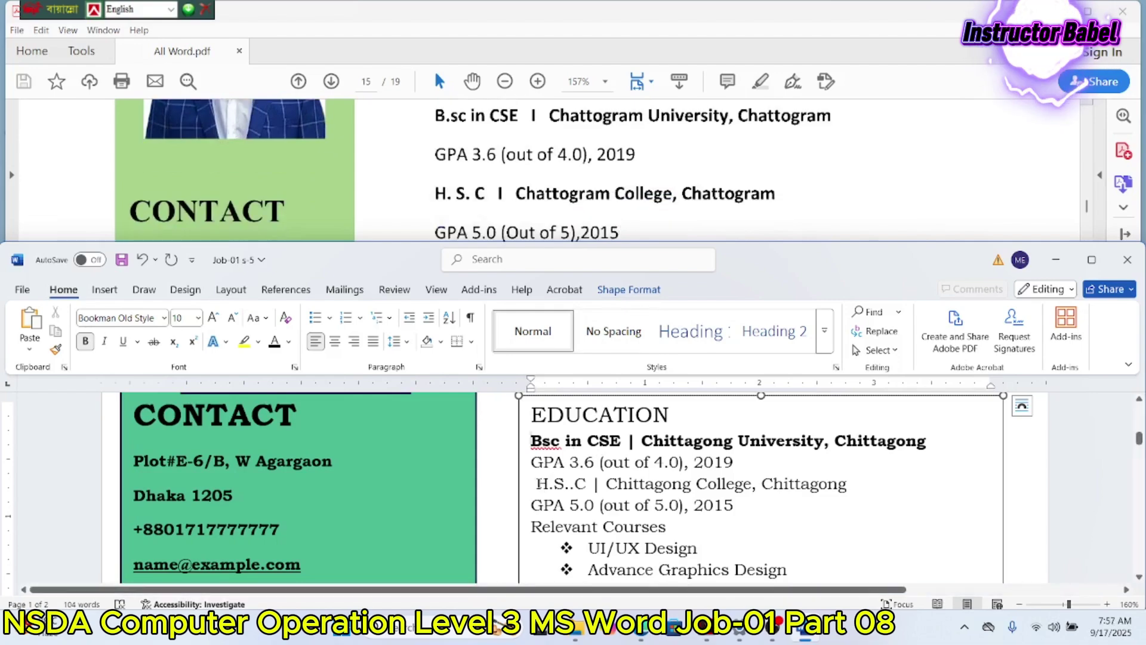
pyautogui.press('BackSpace')
pyautogui.press('Return')
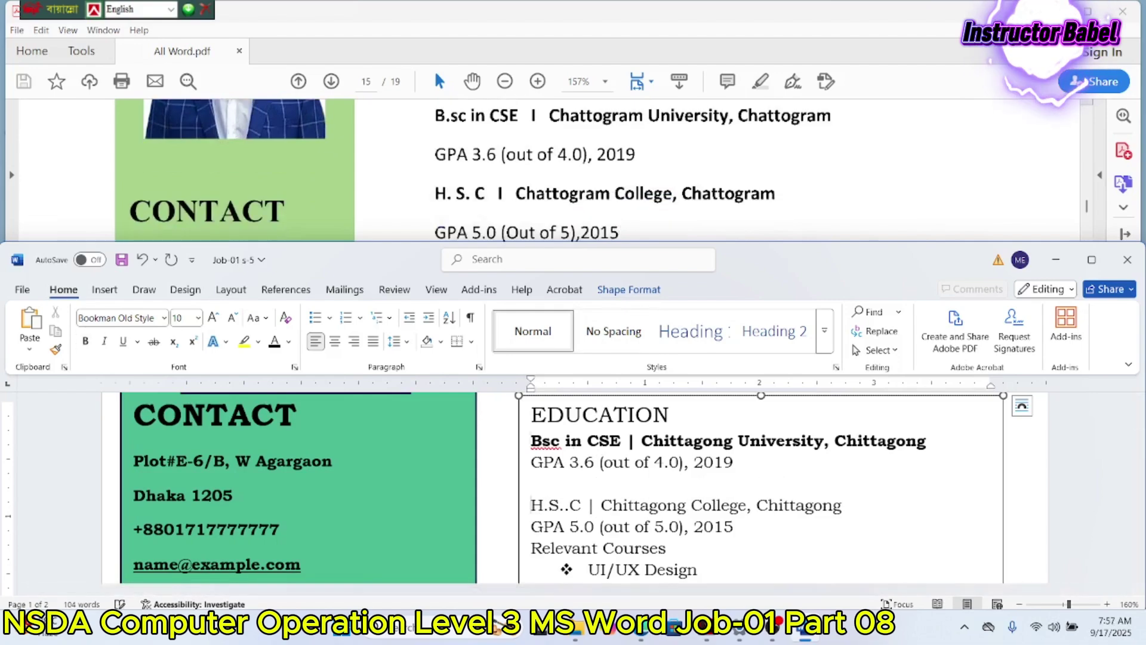
pyautogui.scroll(-2, 541, 495)
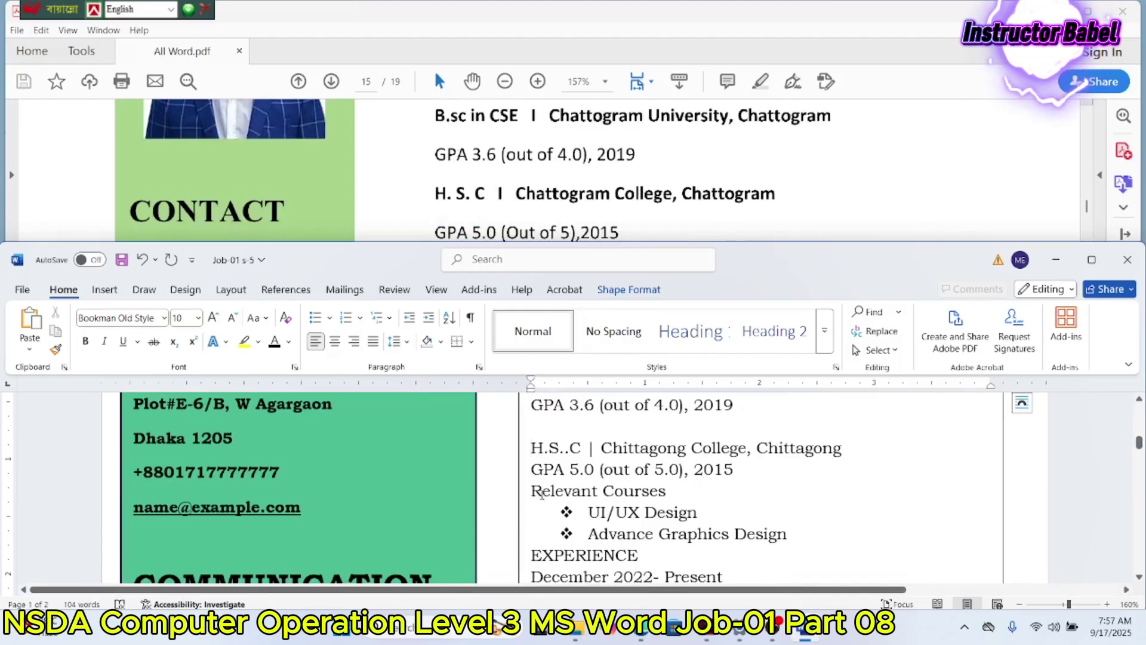
pyautogui.click(479, 367)
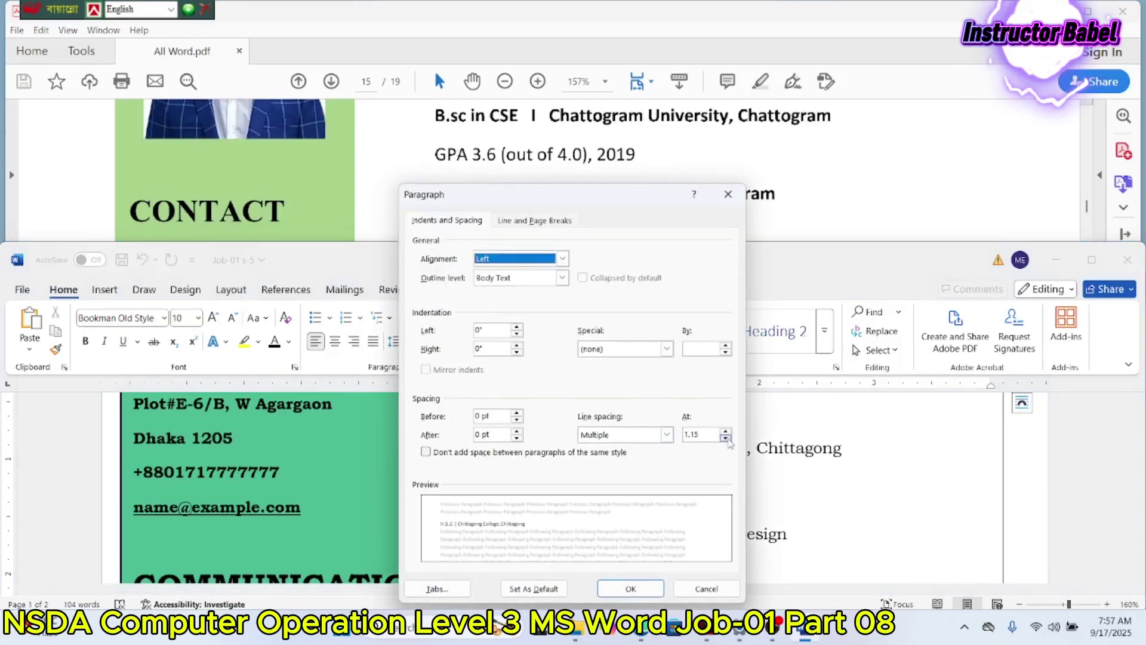
pyautogui.click(517, 433)
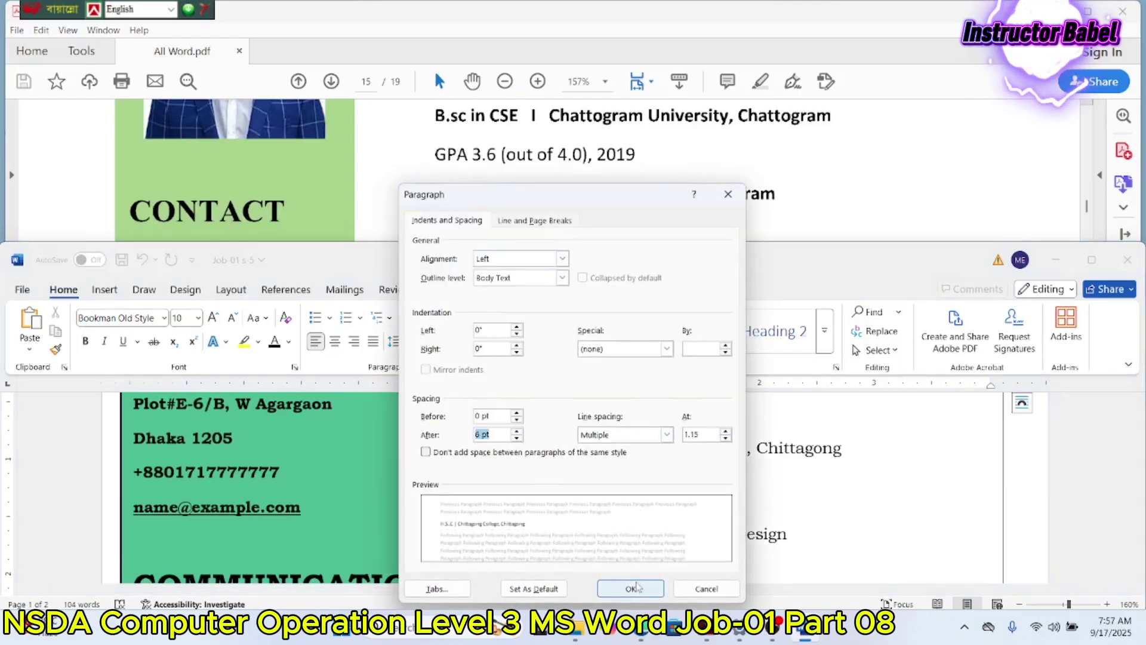
pyautogui.click(631, 589)
# Step: Give the selected text box paragraphs 6 pt spacing after
pyautogui.scroll(4, 611, 529)
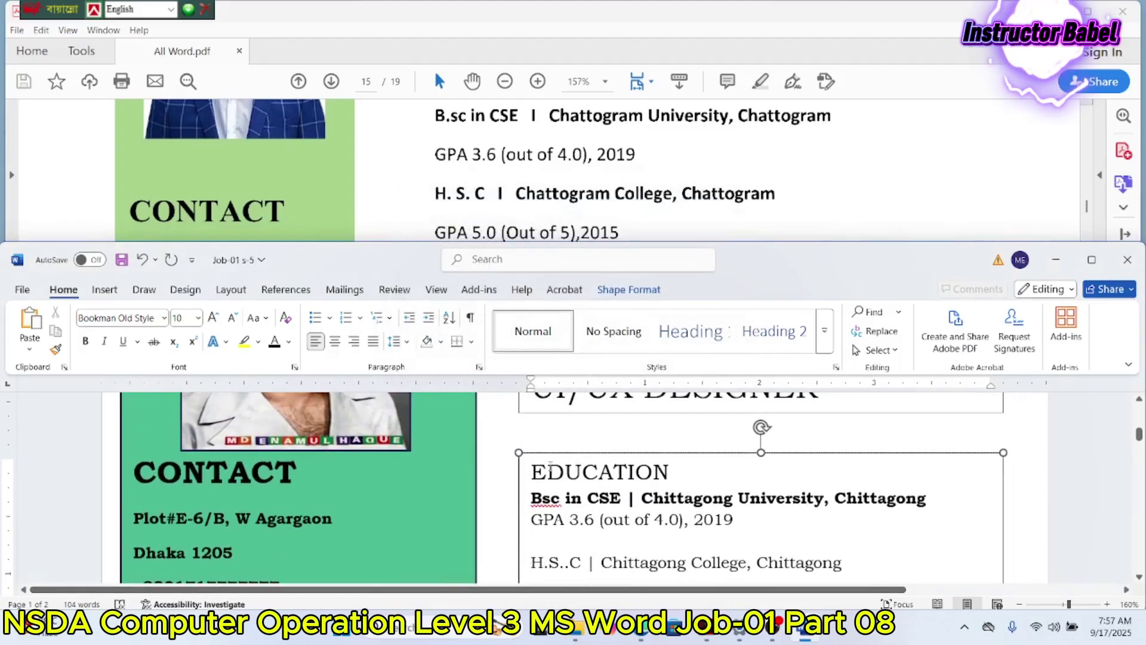
pyautogui.moveTo(531, 471); pyautogui.dragTo(649, 490)
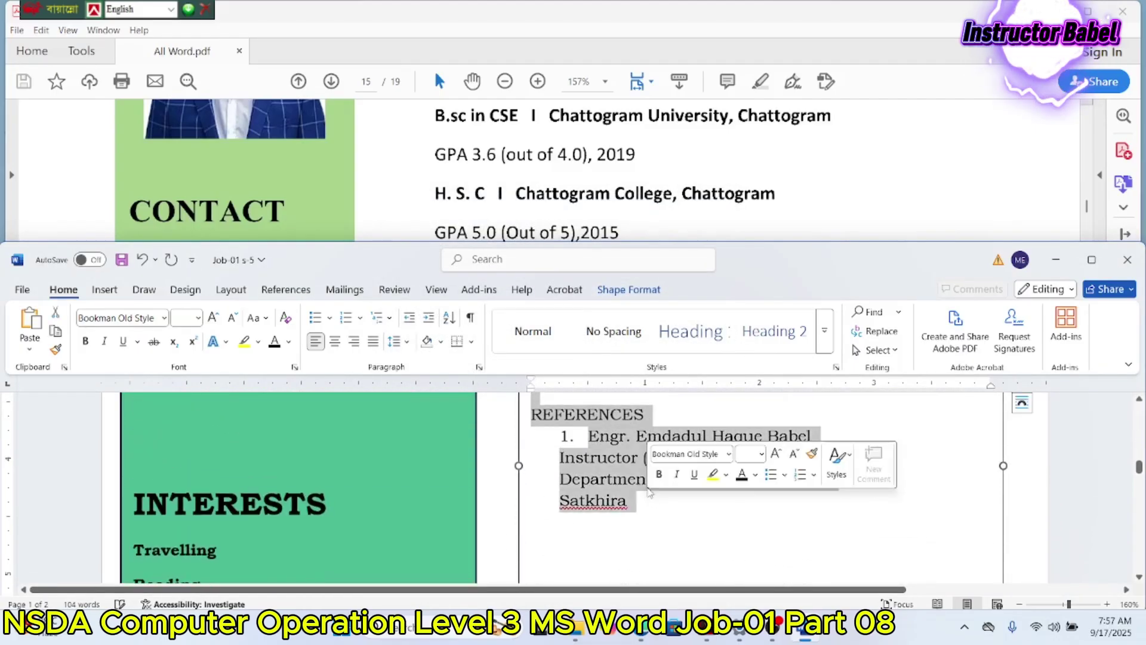
pyautogui.click(478, 367)
pyautogui.click(517, 435)
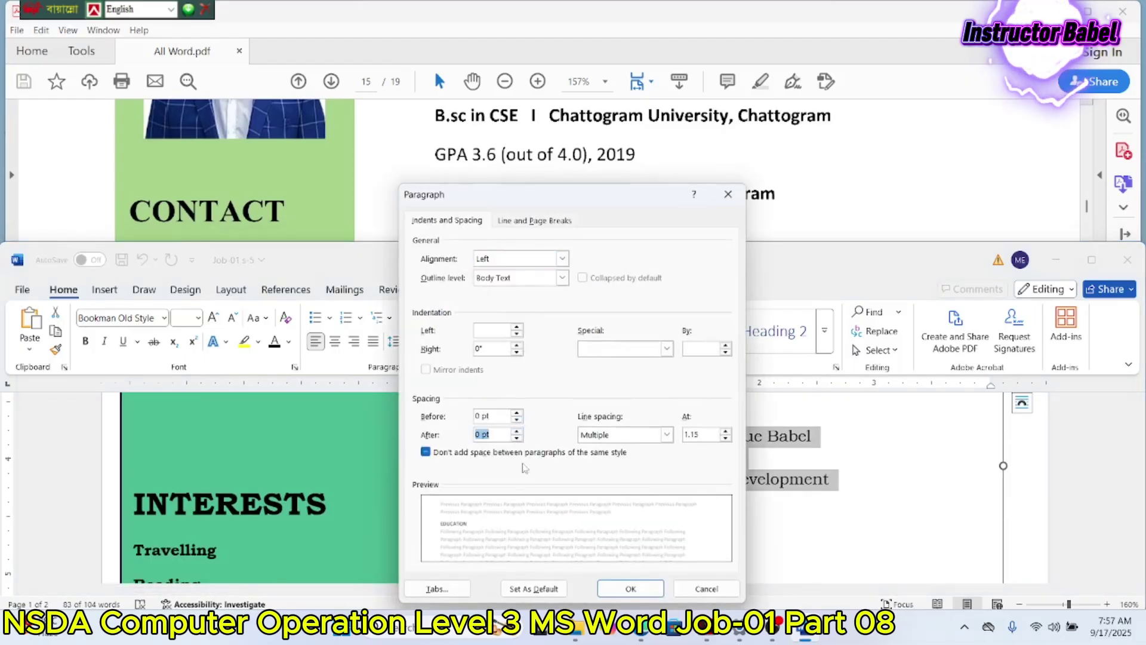
pyautogui.click(517, 431)
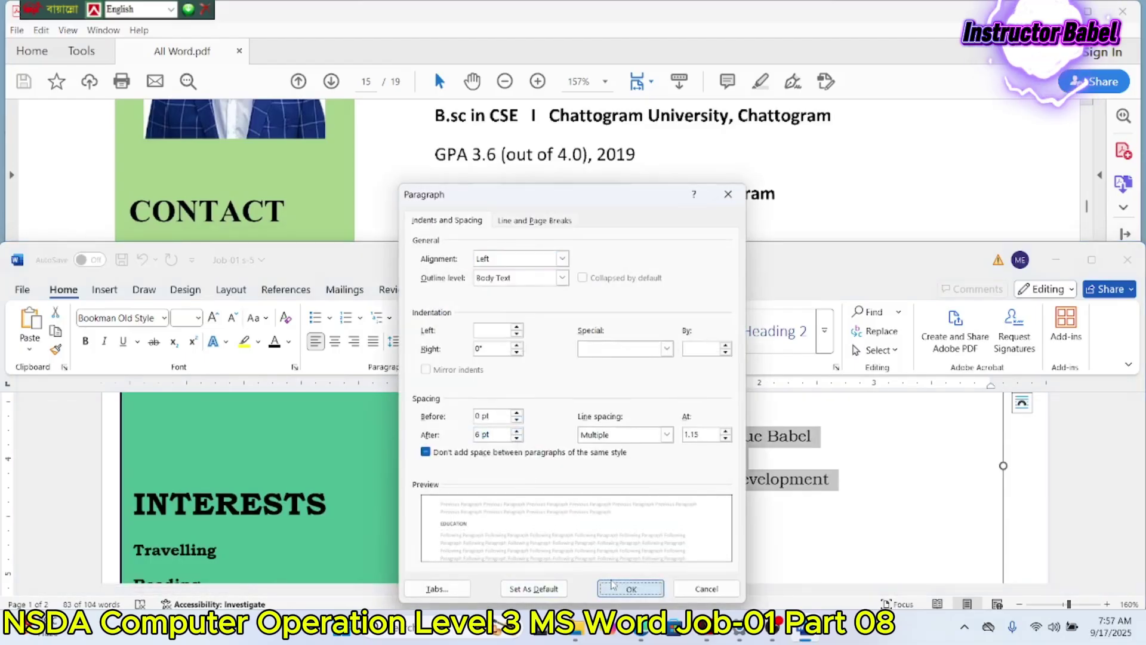
pyautogui.click(630, 589)
pyautogui.scroll(3, 649, 493)
pyautogui.scroll(3, 649, 493)
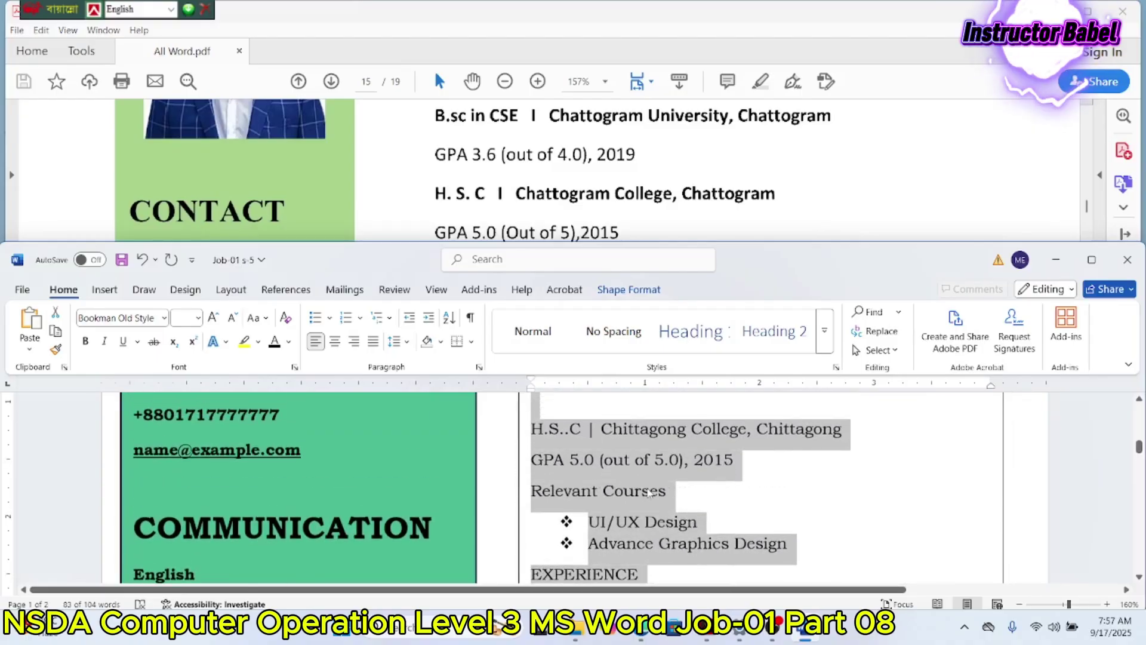
pyautogui.click(685, 488)
# Step: Make the EXPERIENCE heading bold
pyautogui.scroll(-3, 677, 191)
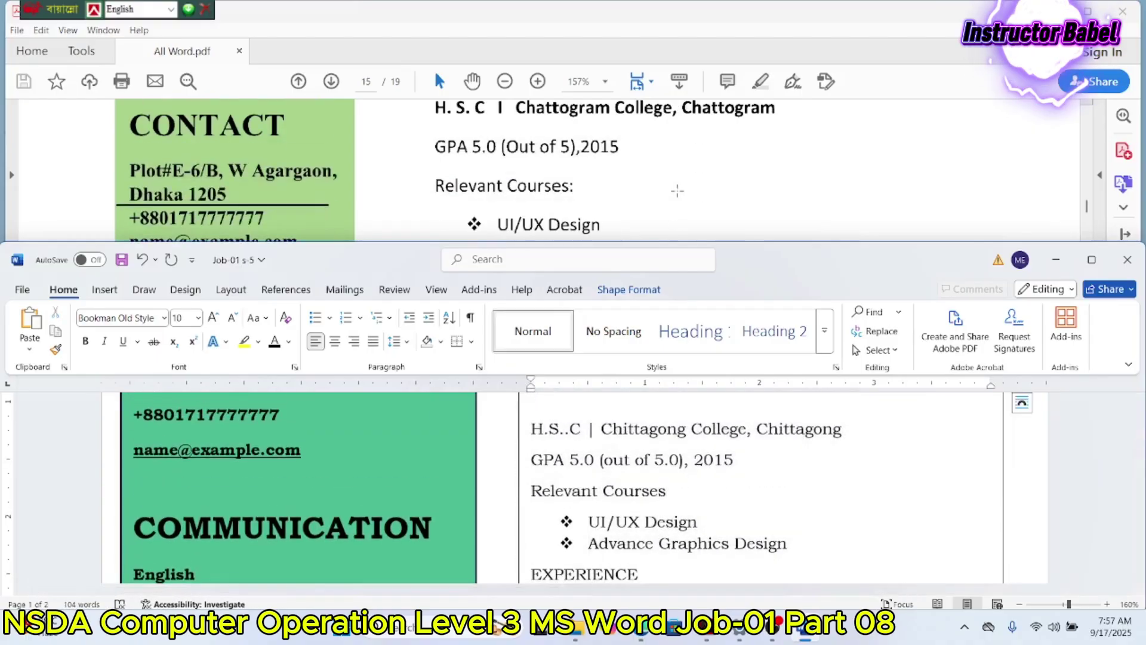
pyautogui.scroll(-1, 609, 412)
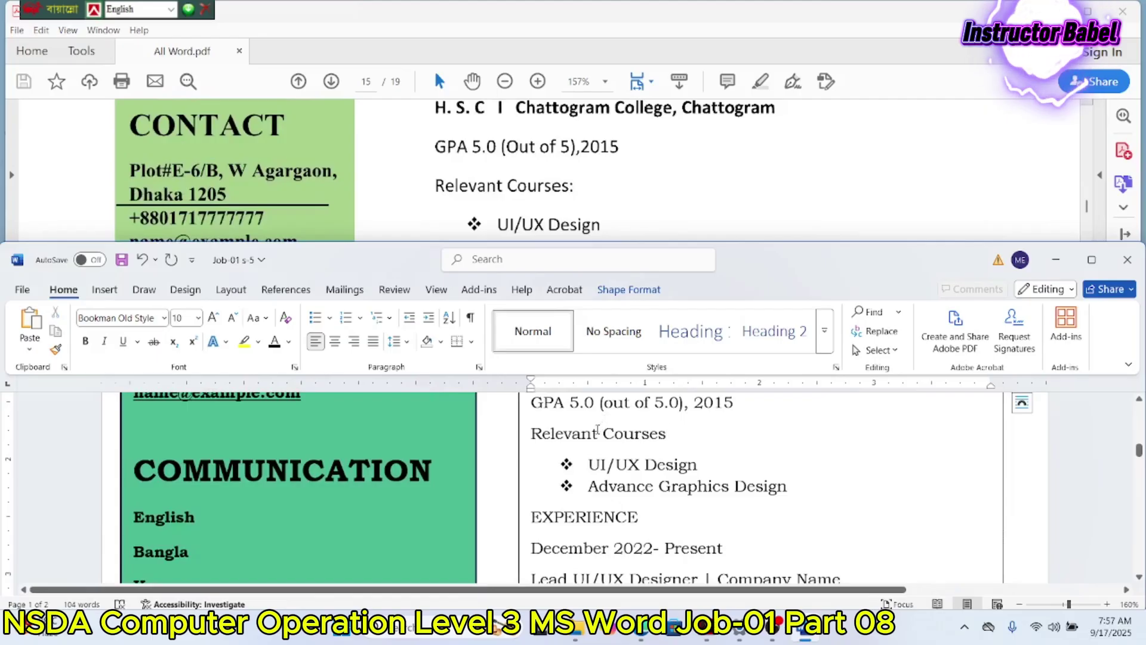
pyautogui.scroll(-1, 598, 430)
pyautogui.scroll(-4, 597, 170)
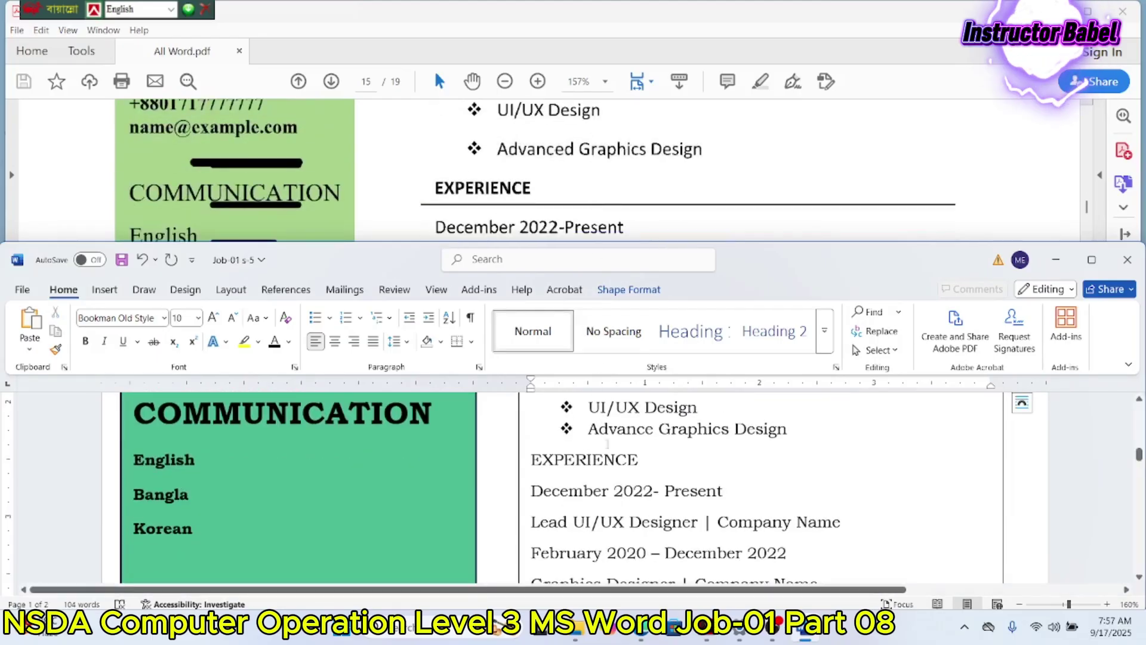
pyautogui.moveTo(643, 460); pyautogui.dragTo(530, 460)
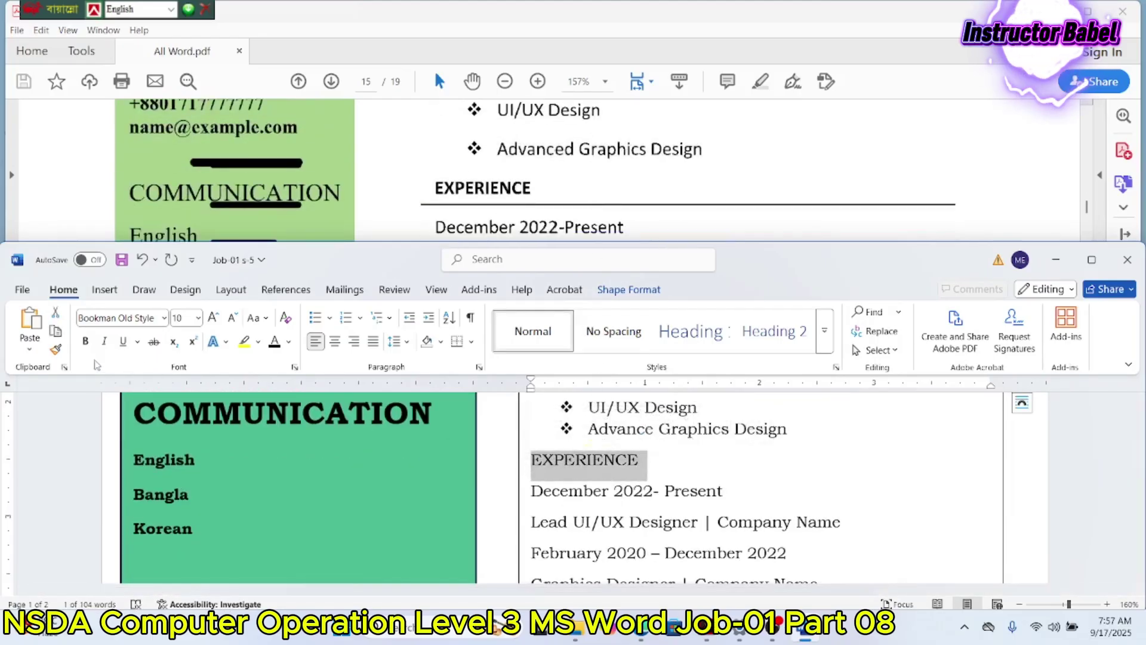
pyautogui.click(85, 342)
pyautogui.click(670, 465)
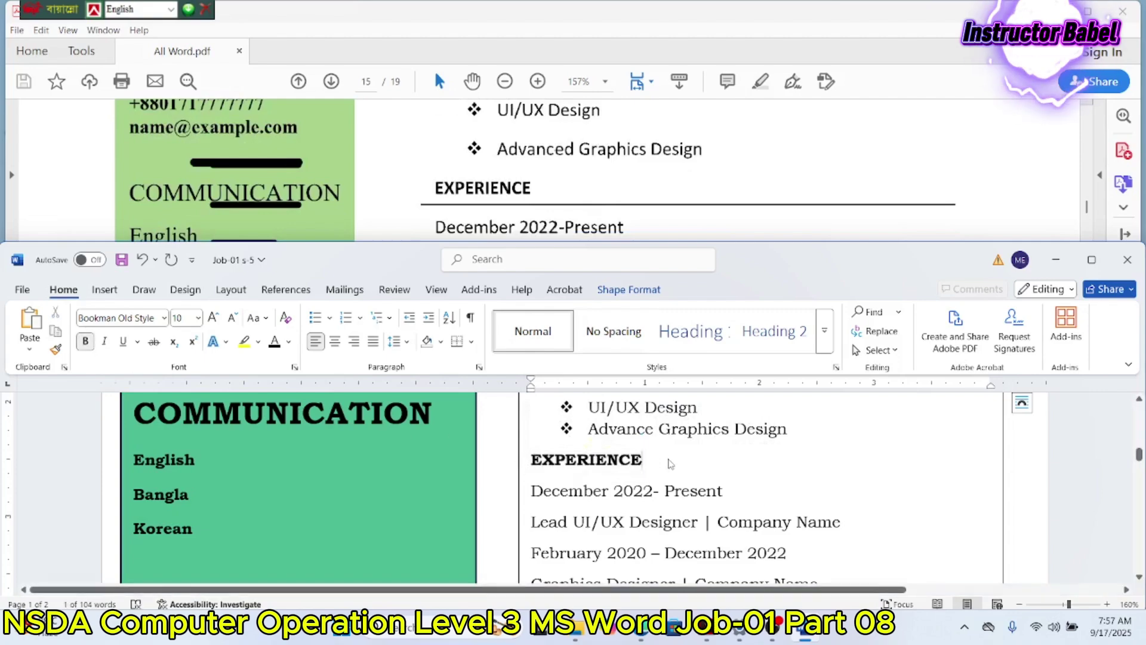
# Step: Bold the job titles 'Lead UI/UX Designer' and 'Graphics Designer'
pyautogui.scroll(-2, 645, 209)
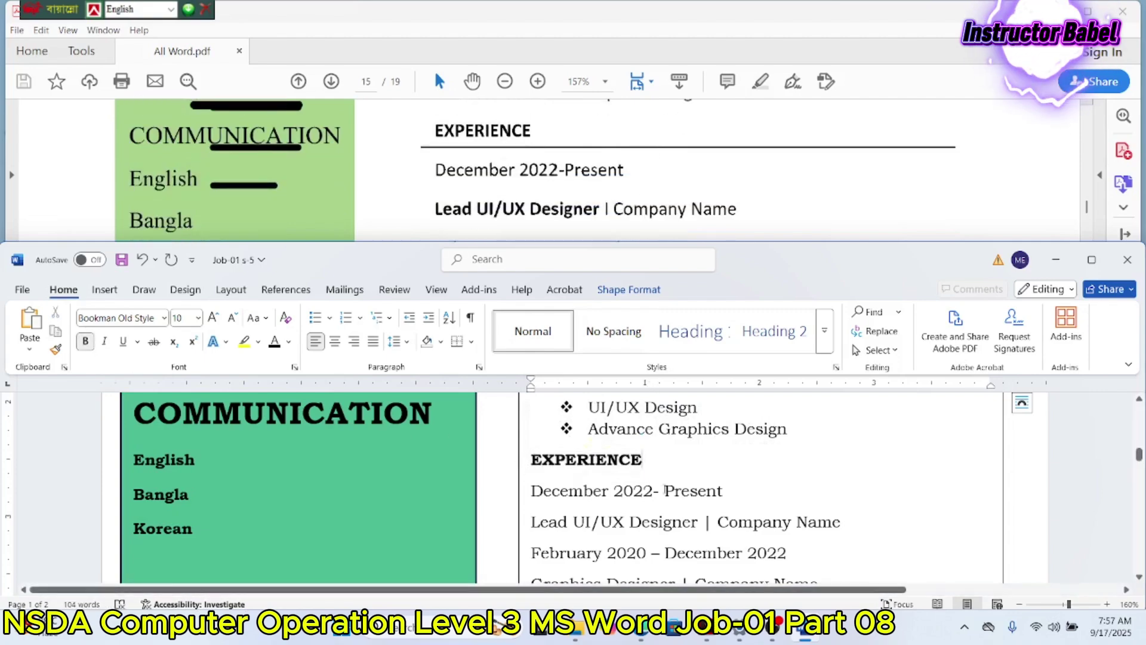
pyautogui.moveTo(699, 521); pyautogui.dragTo(530, 522)
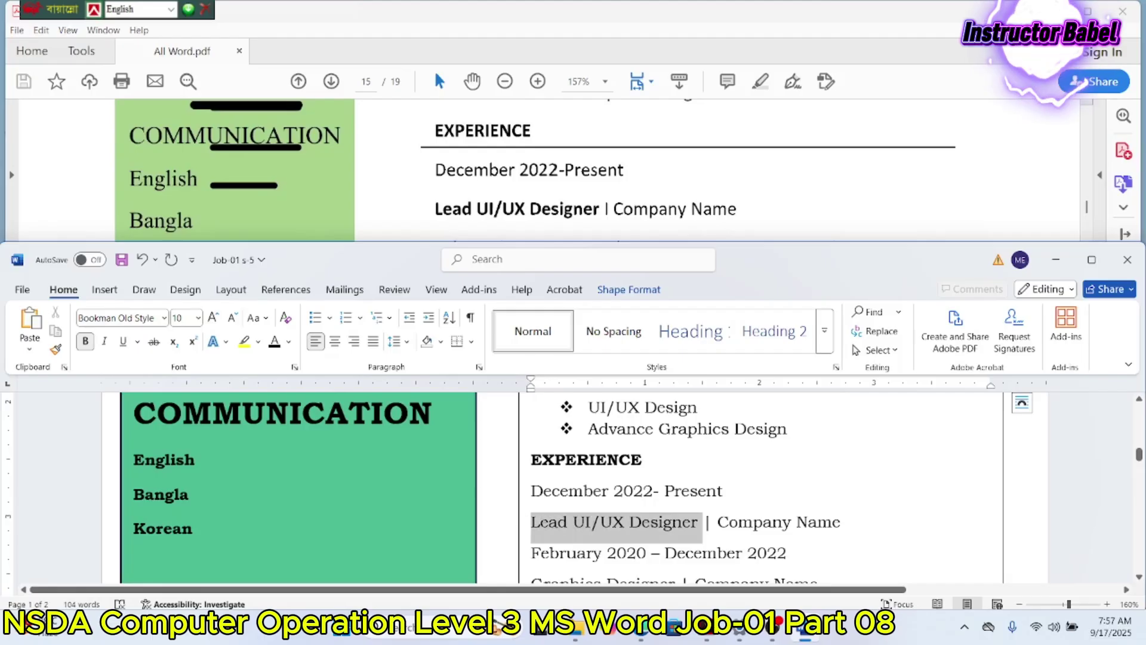
pyautogui.click(85, 341)
pyautogui.scroll(-3, 484, 188)
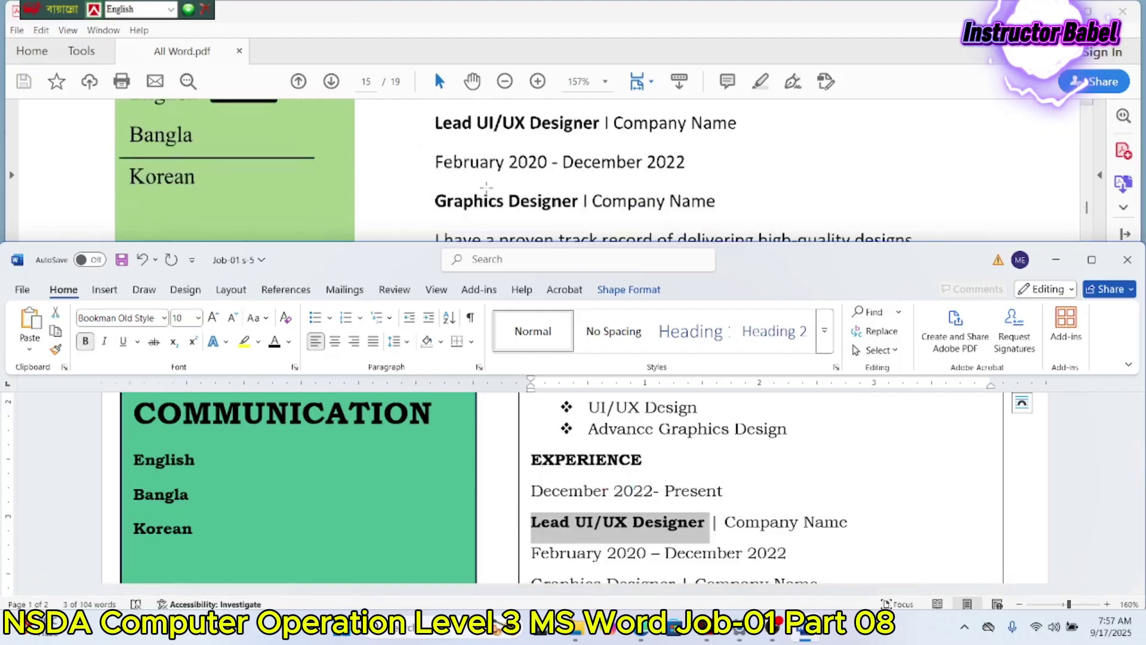
pyautogui.scroll(-2, 593, 428)
pyautogui.scroll(-1, 593, 428)
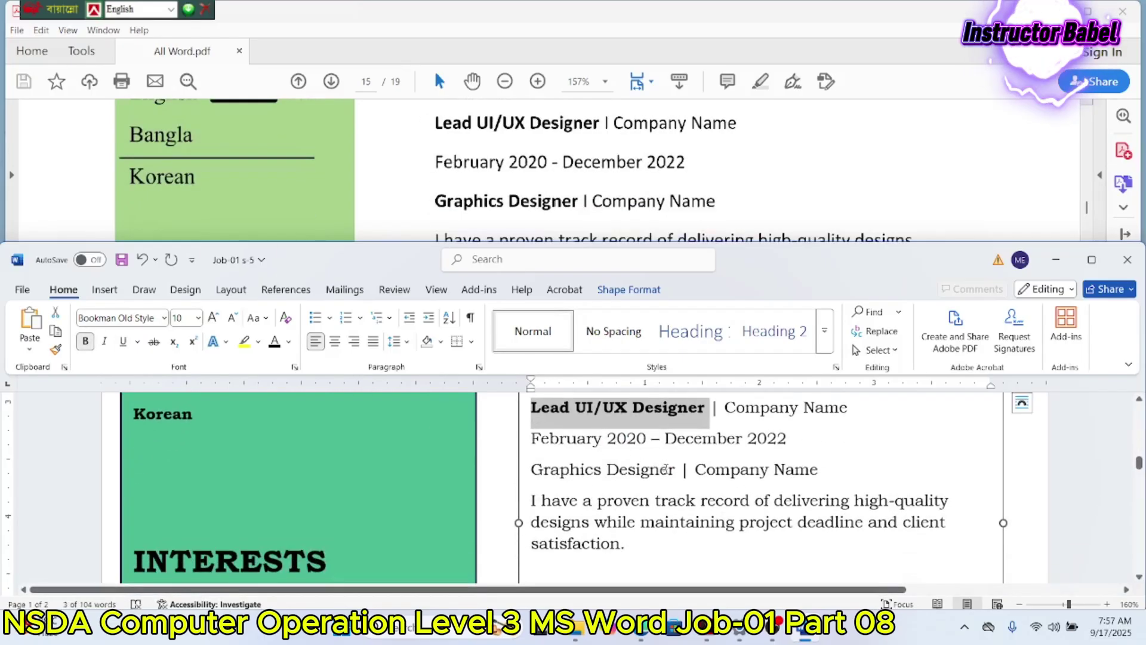
pyautogui.moveTo(677, 463); pyautogui.dragTo(530, 469)
pyautogui.click(86, 341)
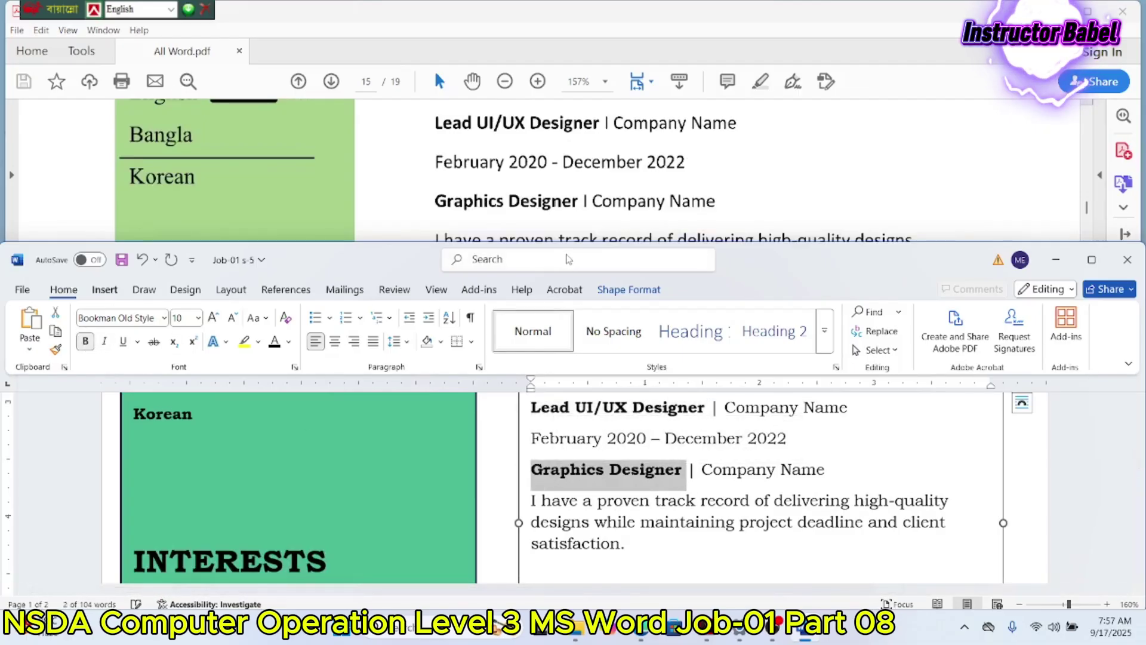
pyautogui.click(144, 289)
pyautogui.scroll(-3, 597, 197)
pyautogui.scroll(-2, 681, 449)
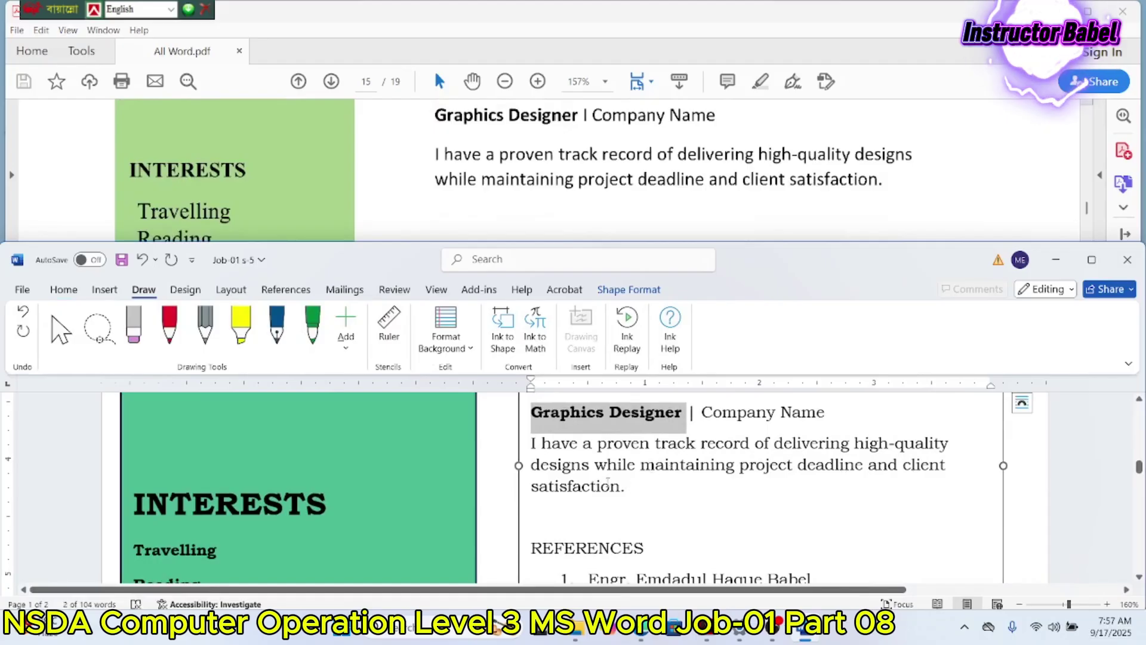
pyautogui.click(535, 457)
# Step: Justify the experience description paragraph
pyautogui.click(64, 289)
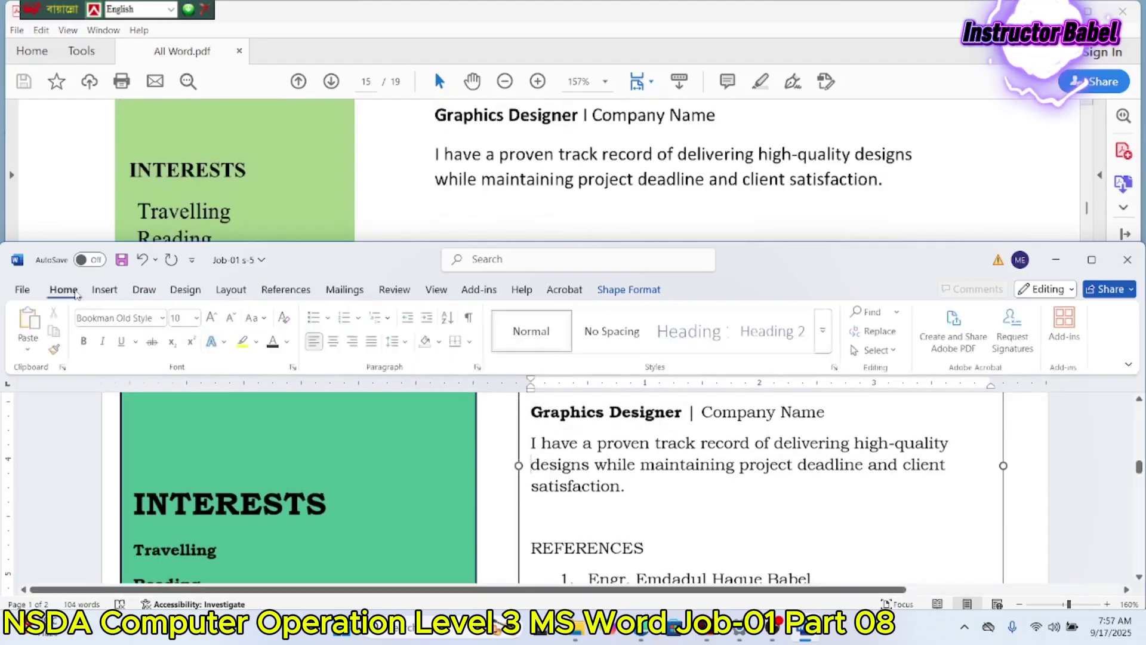
pyautogui.click(374, 341)
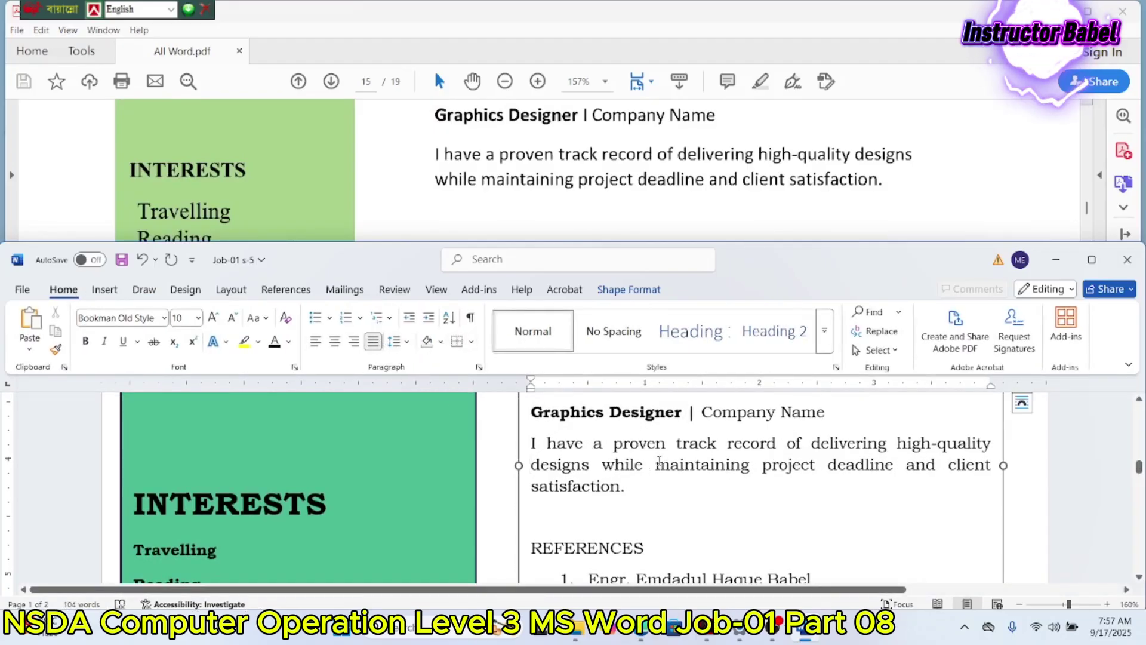
pyautogui.scroll(-3, 657, 173)
pyautogui.scroll(-3, 656, 459)
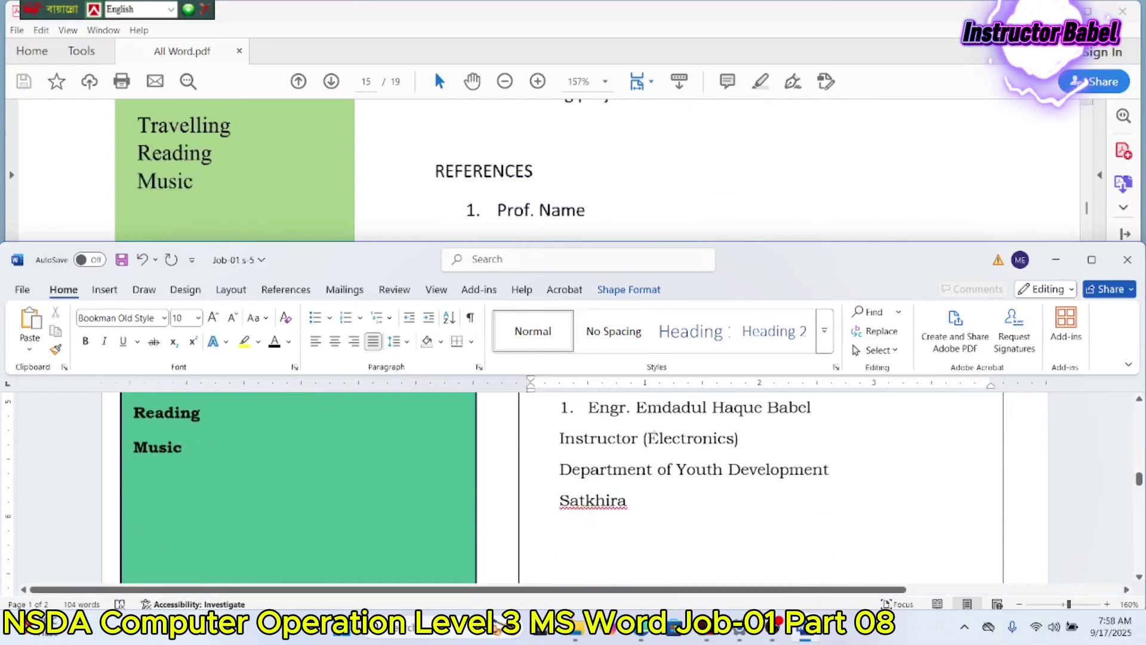
# Step: Indent the first reference entry one level and place the cursor after 'Satkhira'
pyautogui.scroll(-1, 562, 236)
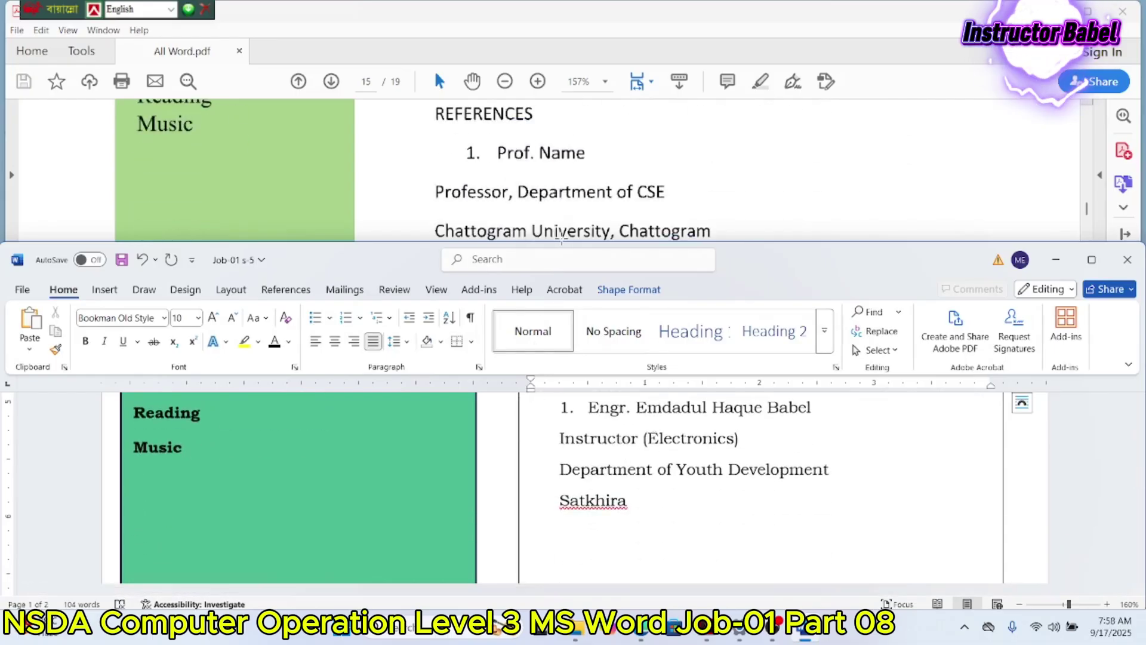
pyautogui.click(564, 409)
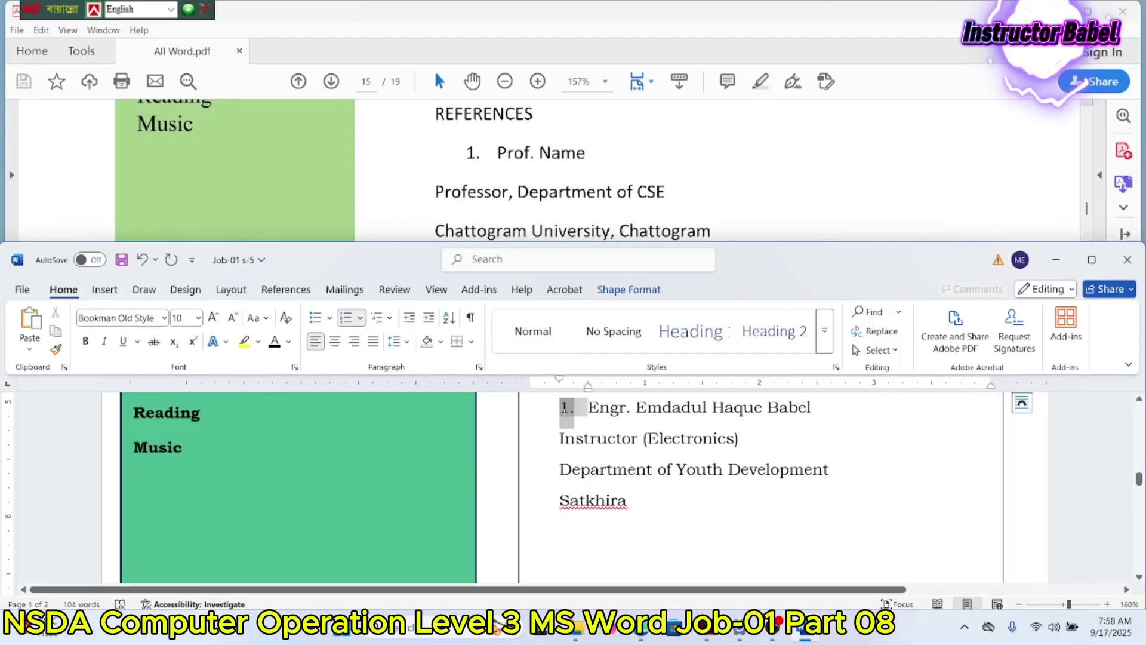
pyautogui.press('Tab')
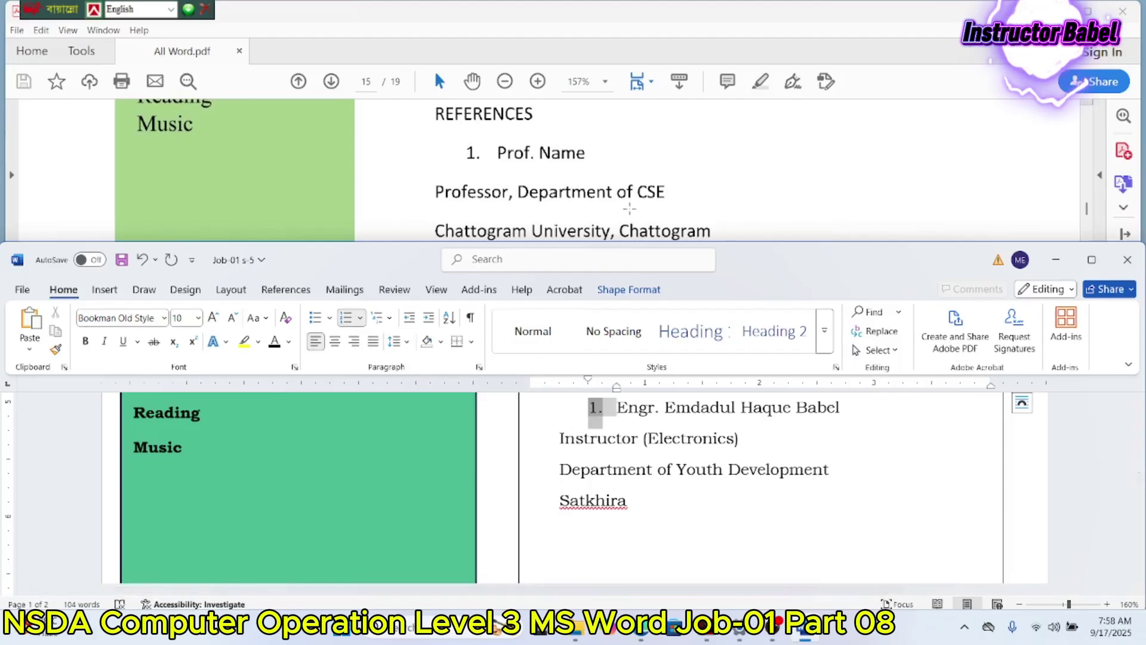
pyautogui.scroll(-2, 634, 199)
pyautogui.scroll(-2, 656, 477)
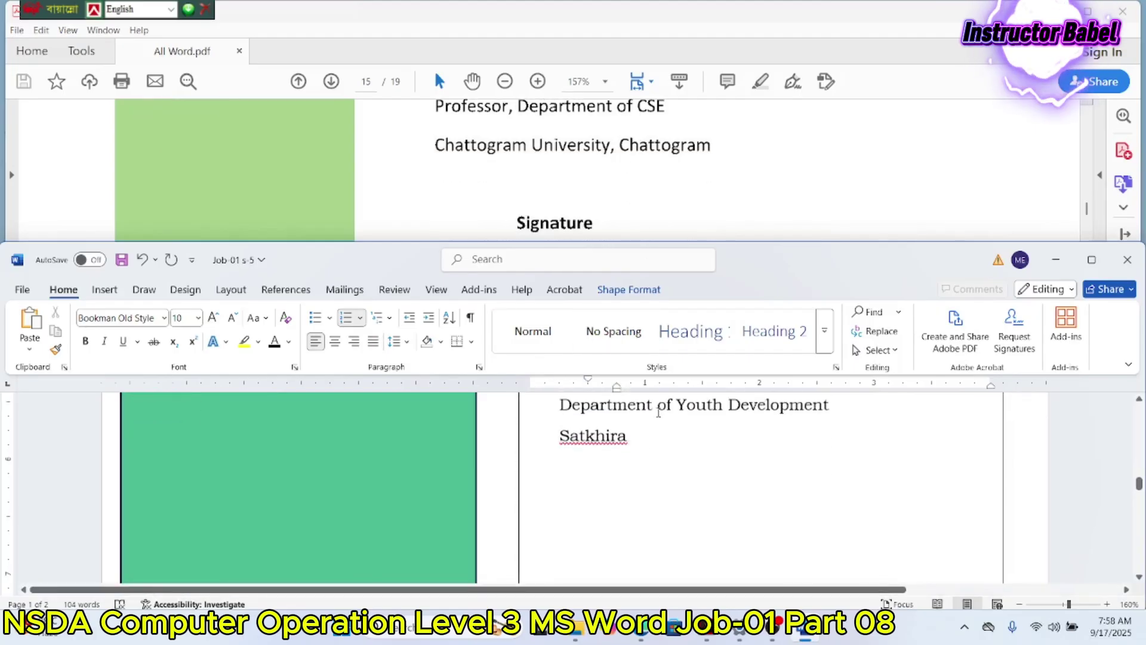
pyautogui.click(632, 444)
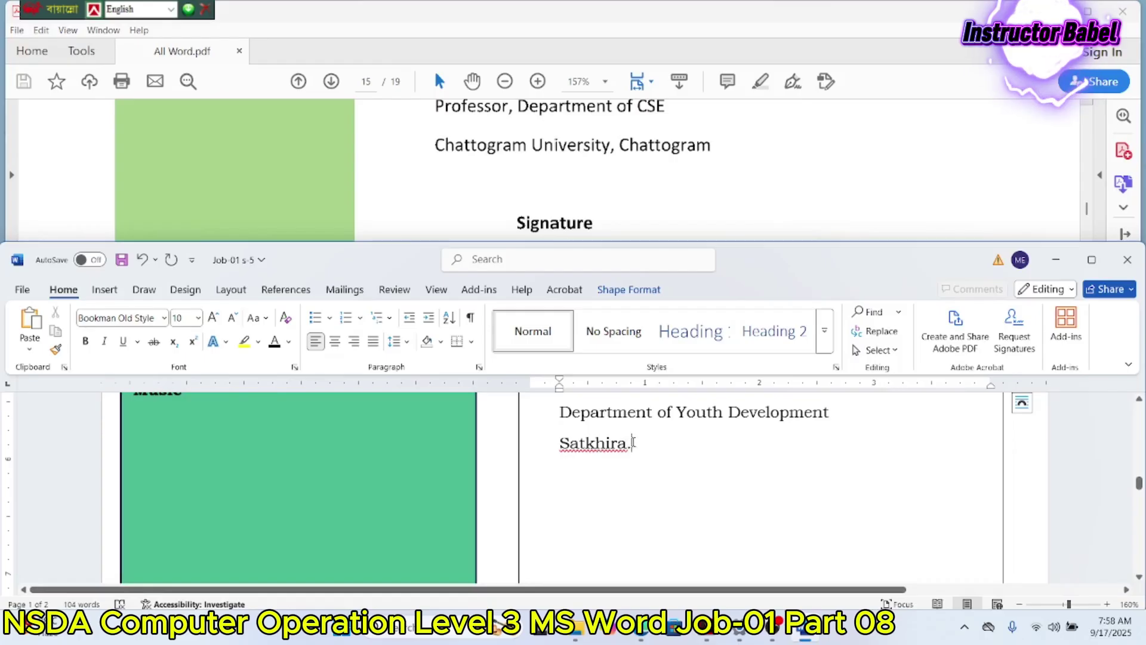
# Step: Type a bold 'Signature' heading on a new line below the Satkhira line
pyautogui.press('Return')
pyautogui.press('Return')
pyautogui.scroll(-2, 601, 189)
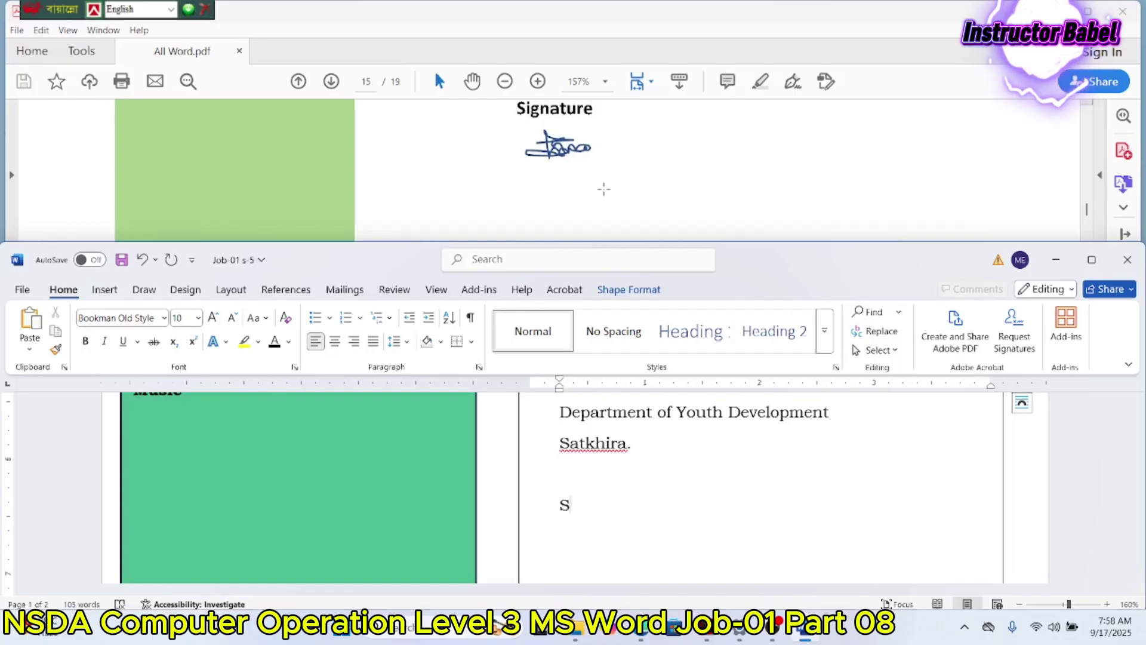
pyautogui.write('Signature')
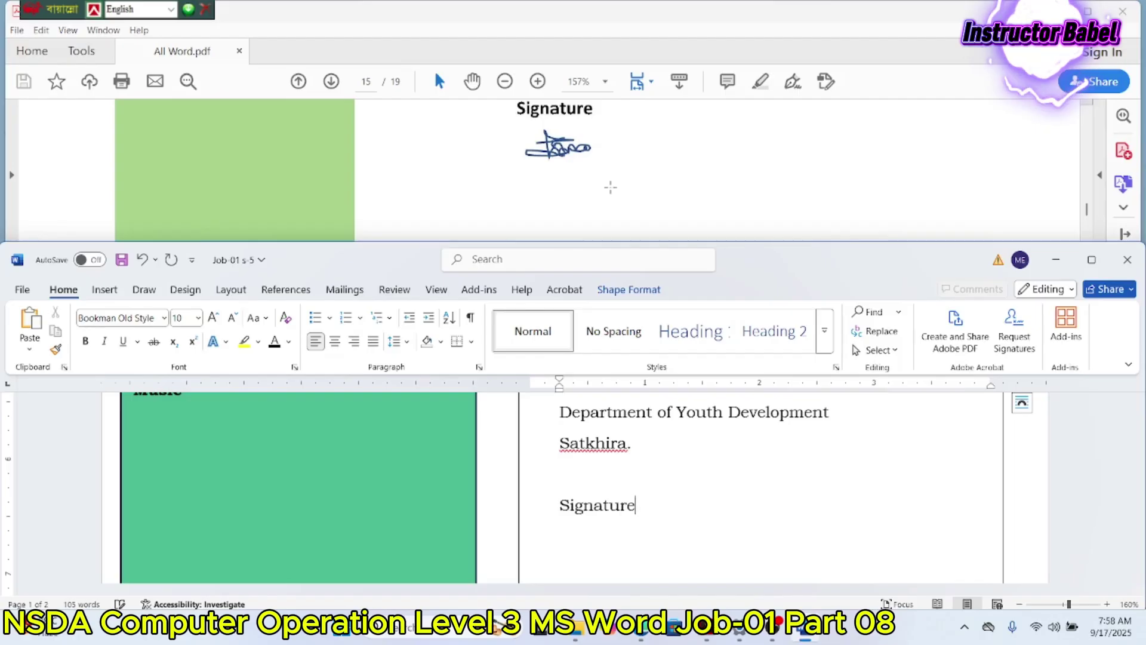
pyautogui.scroll(-1, 609, 154)
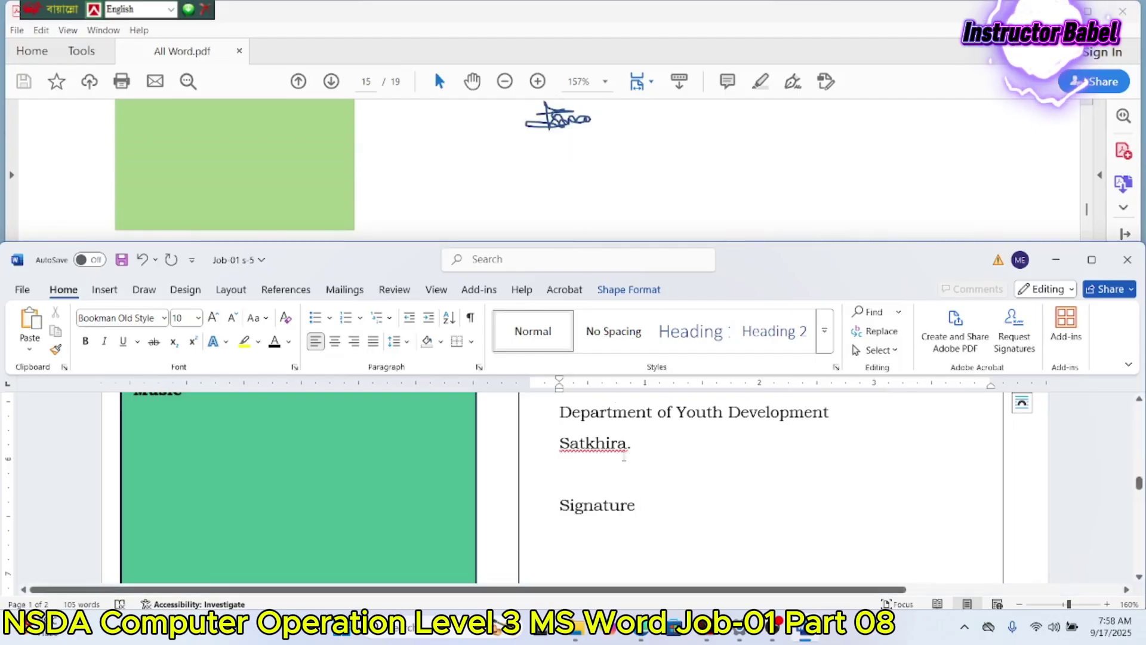
pyautogui.moveTo(637, 501); pyautogui.dragTo(559, 504)
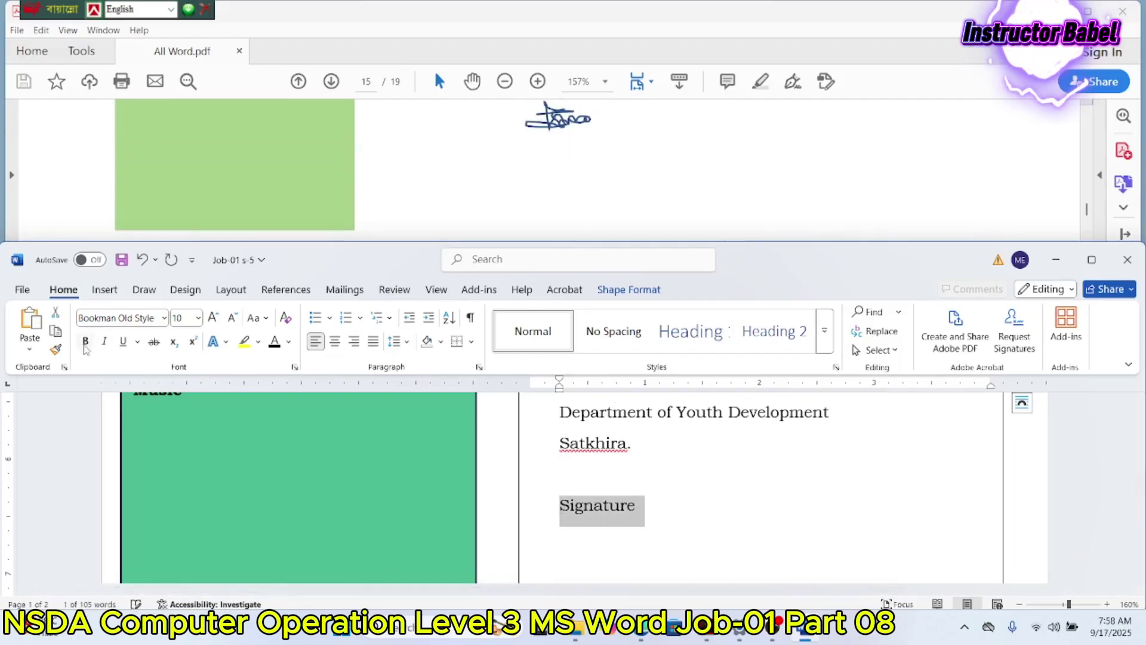
pyautogui.hotkey('ctrl', 'b')
pyautogui.click(660, 505)
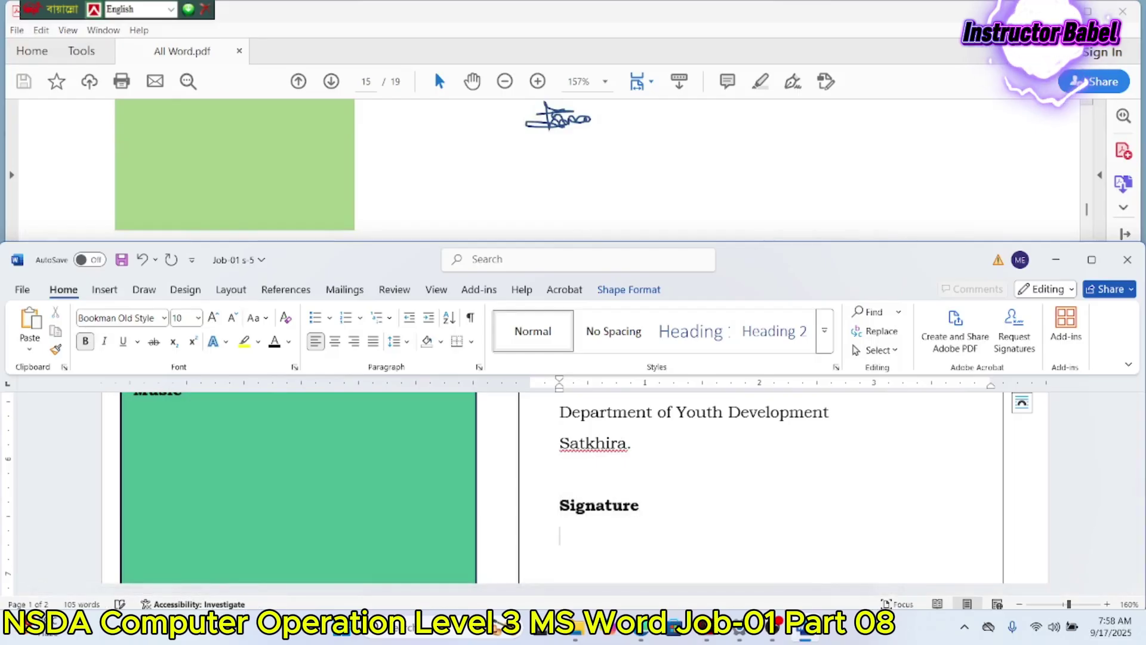
# Step: Indent the Signature heading right, add a new line beneath it, and open the Shapes gallery
pyautogui.scroll(1, 717, 165)
pyautogui.scroll(-1, 718, 165)
pyautogui.scroll(1, 717, 165)
pyautogui.click(580, 544)
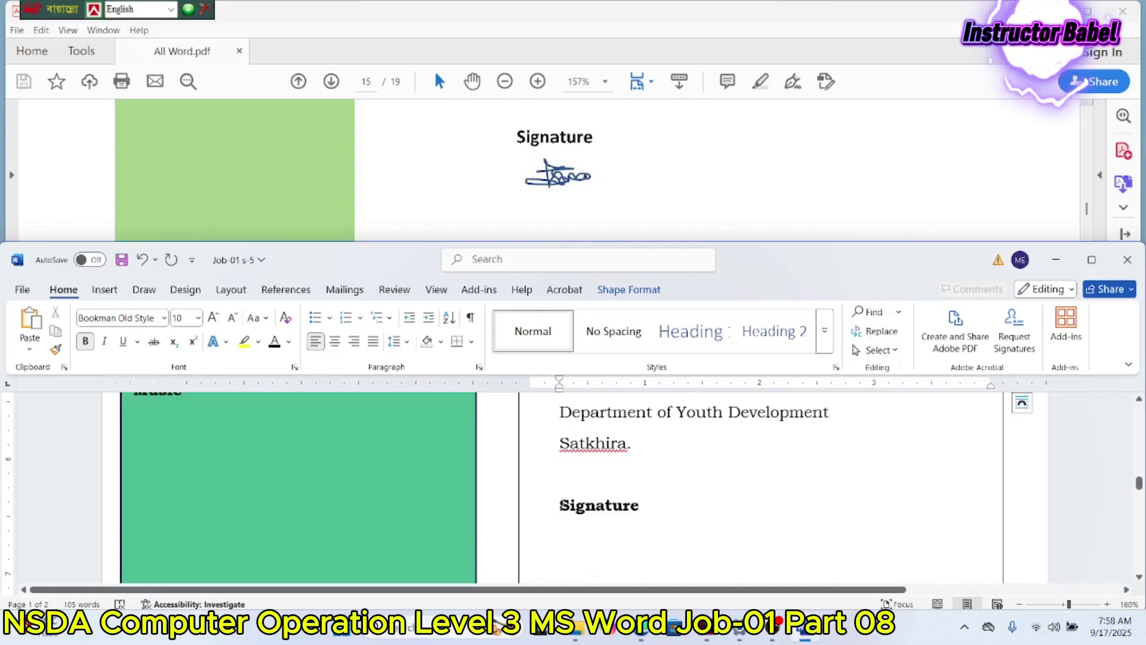
pyautogui.moveTo(559, 387); pyautogui.dragTo(603, 403)
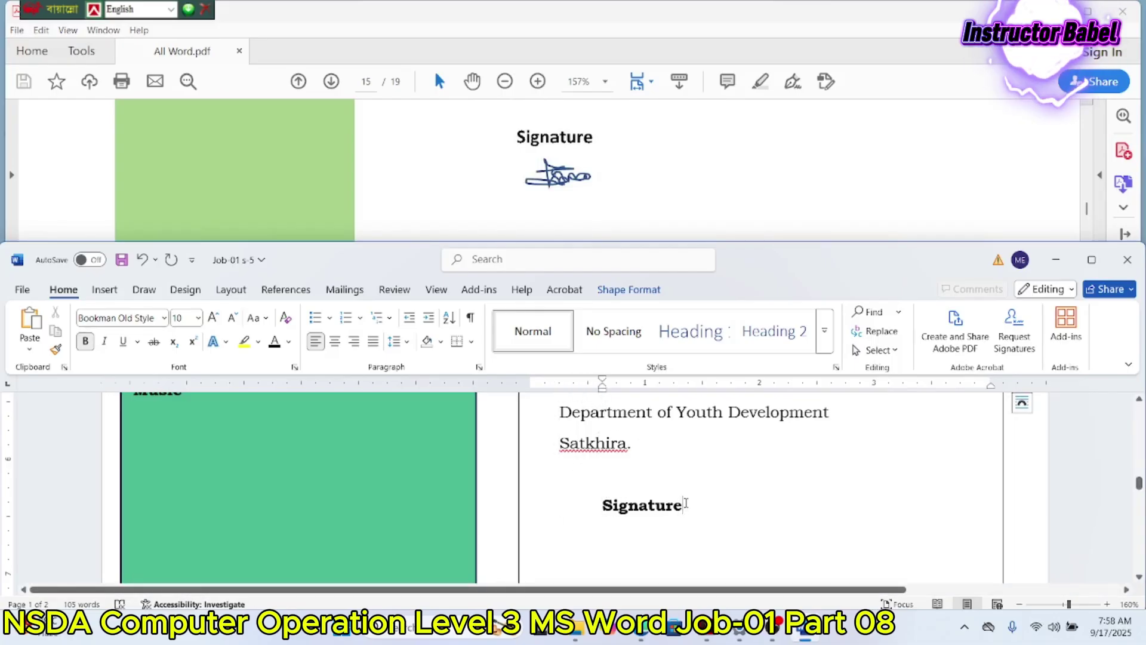
pyautogui.press('Return')
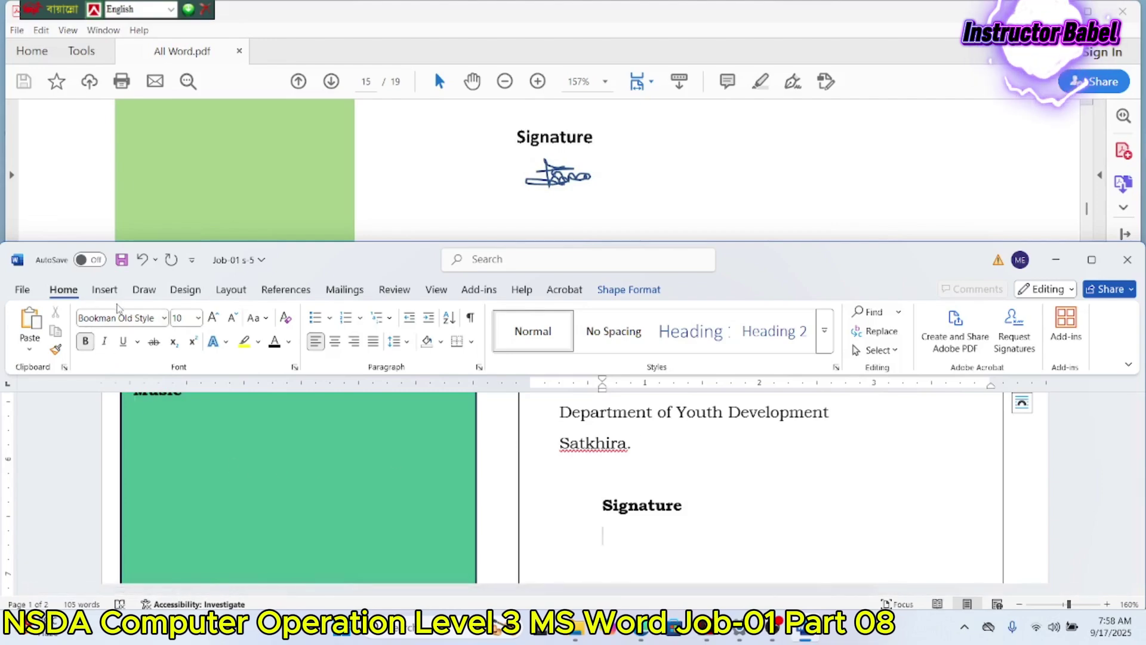
pyautogui.click(105, 289)
pyautogui.click(197, 325)
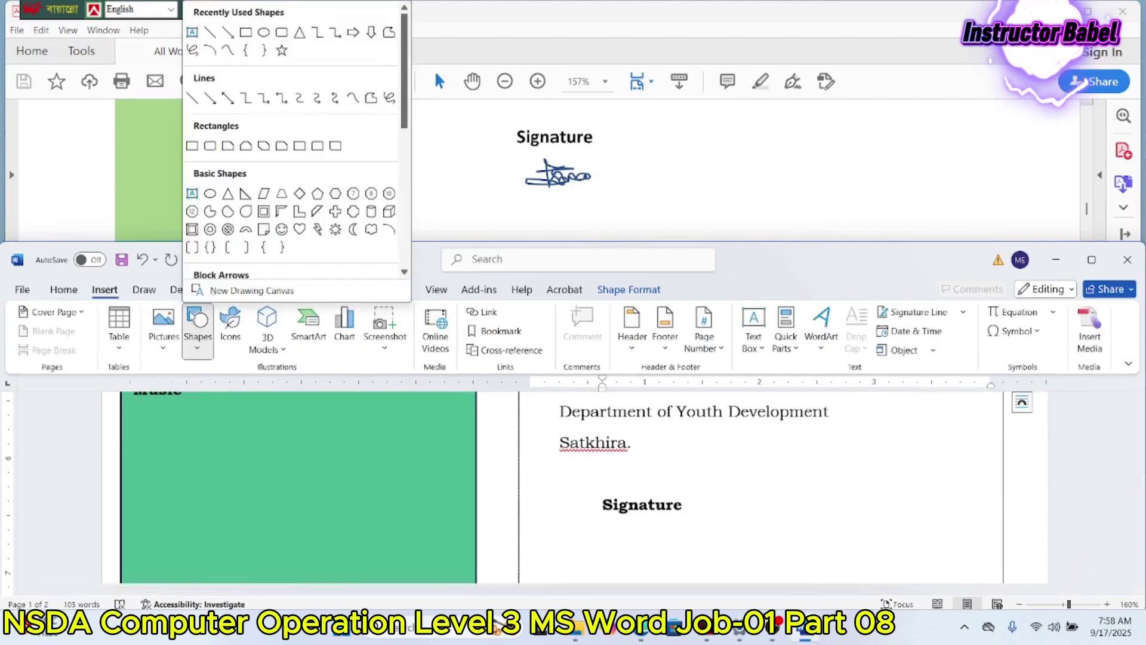
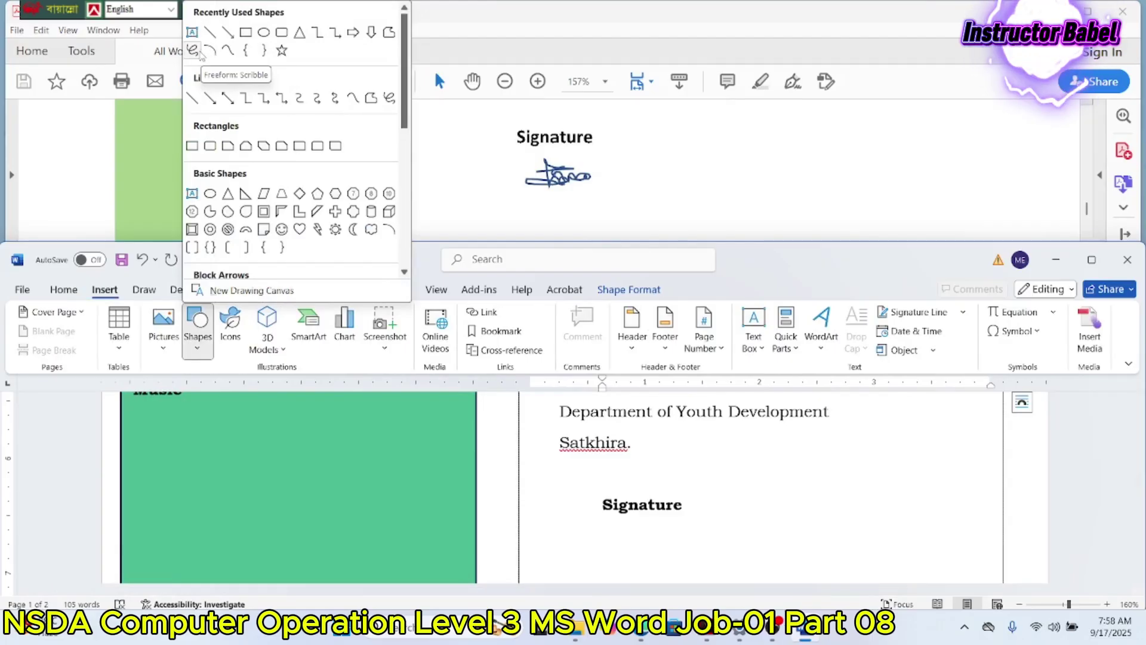
# Step: Draw a freeform scribble signature beneath the Signature heading, then maximize the Word window
pyautogui.click(193, 51)
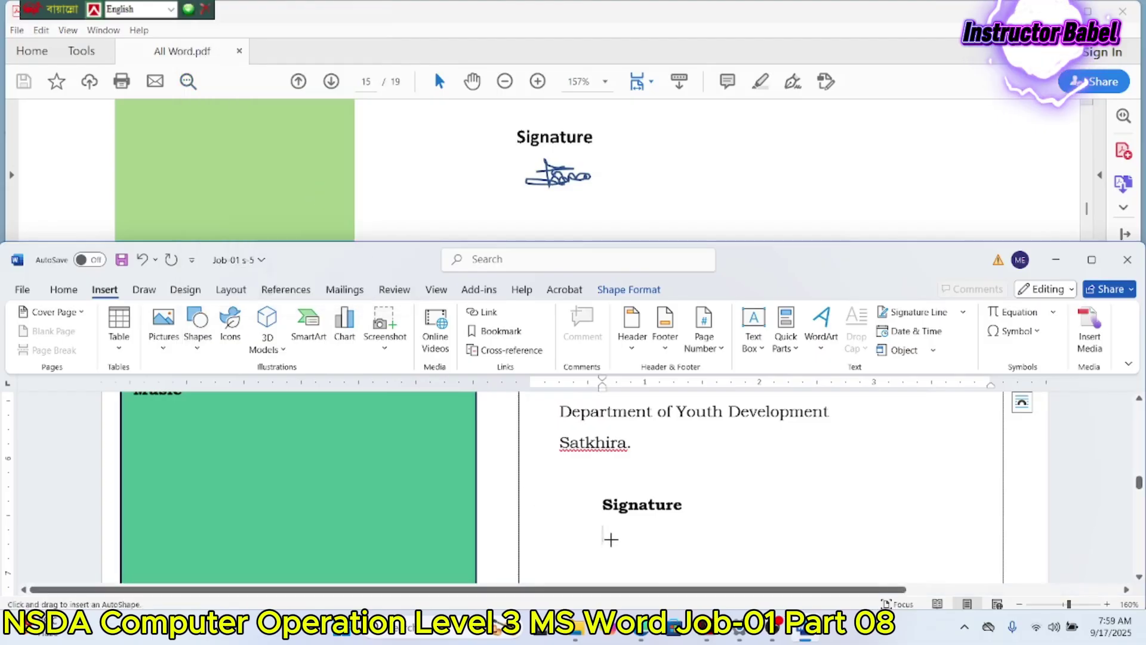
pyautogui.moveTo(616, 524)
pyautogui.mouseDown()
pyautogui.moveTo(625, 560)
pyautogui.moveTo(592, 541)
pyautogui.moveTo(652, 519)
pyautogui.moveTo(651, 546)
pyautogui.moveTo(696, 537)
pyautogui.moveTo(679, 540)
pyautogui.mouseUp()
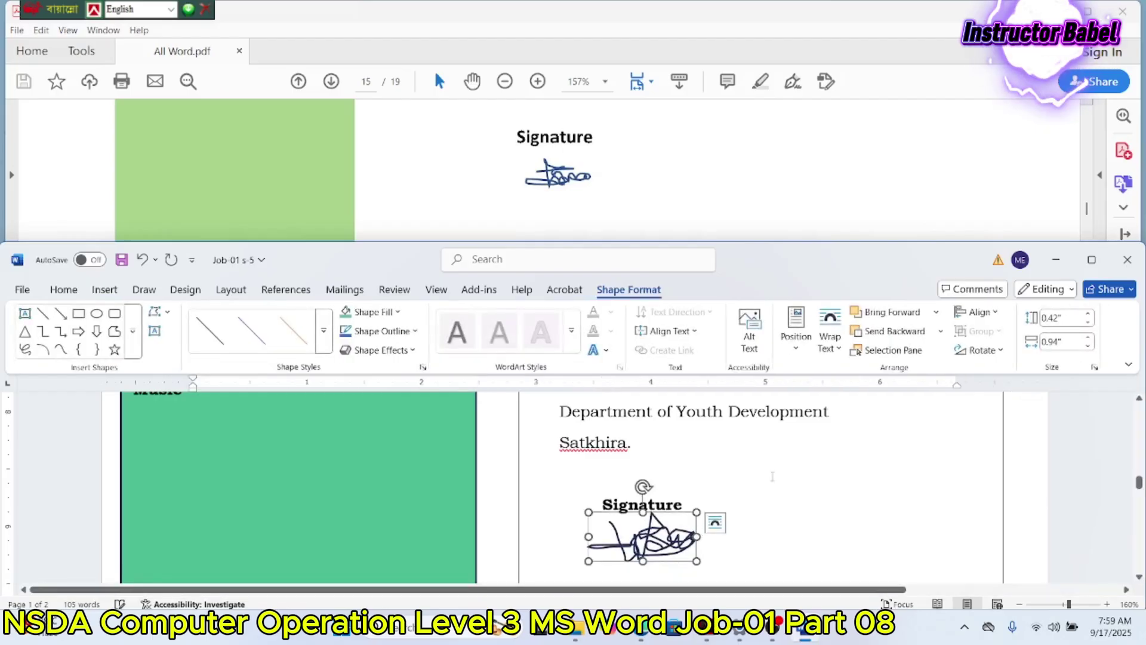
pyautogui.click(770, 475)
pyautogui.click(1091, 260)
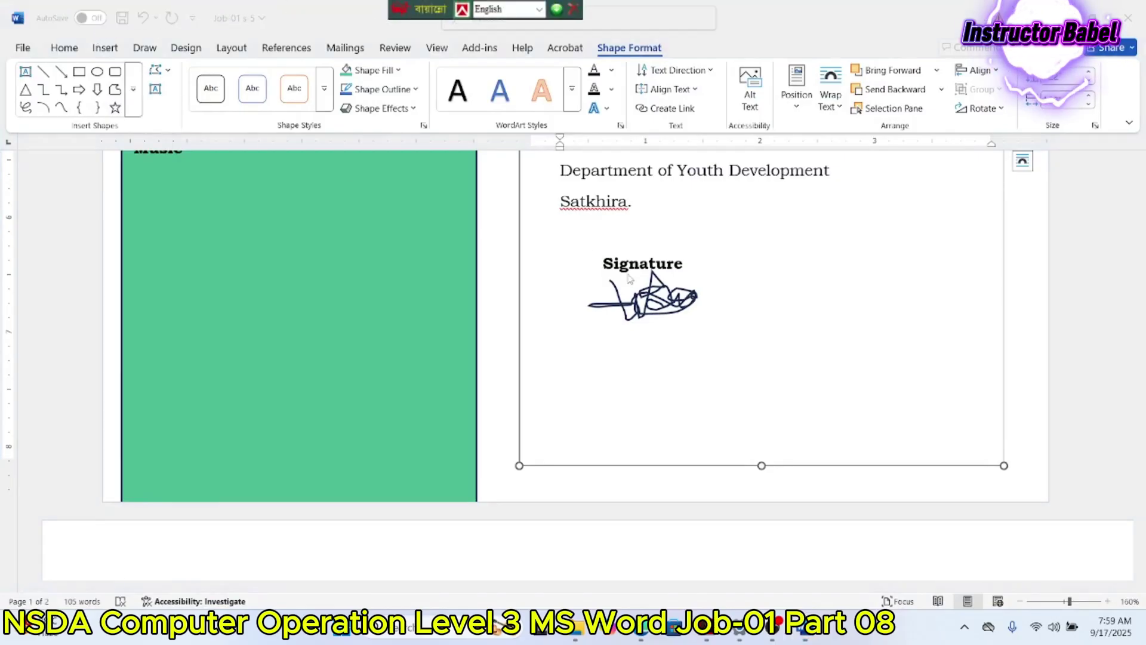
pyautogui.click(121, 18)
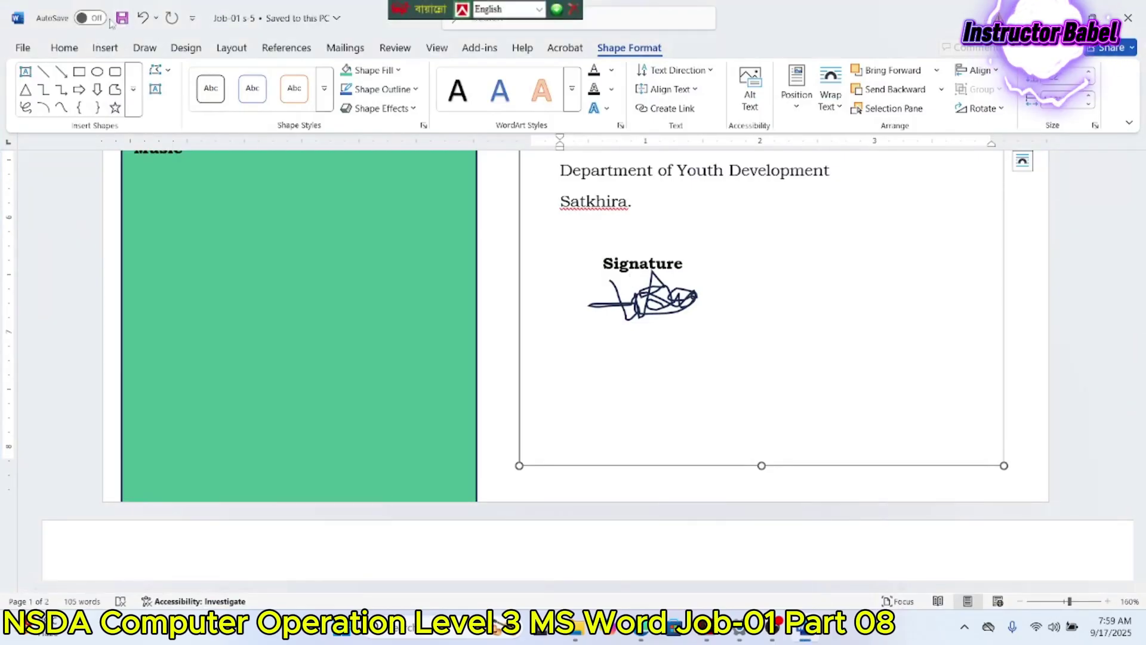
pyautogui.click(18, 18)
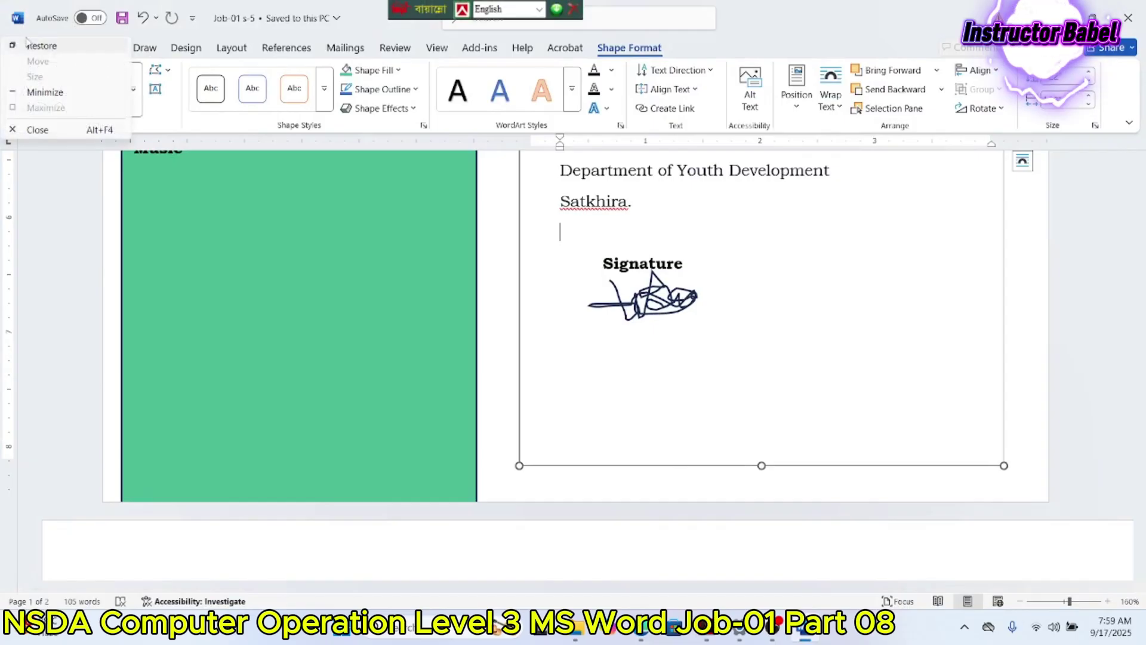
pyautogui.click(63, 209)
pyautogui.click(64, 209)
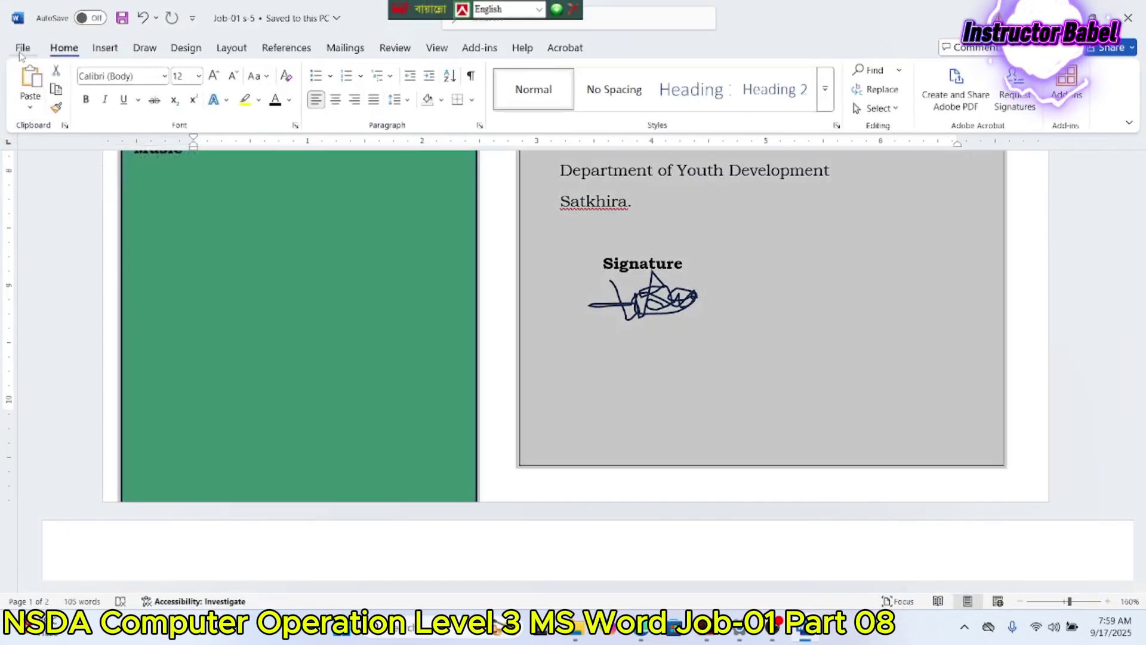
pyautogui.click(23, 48)
pyautogui.click(70, 318)
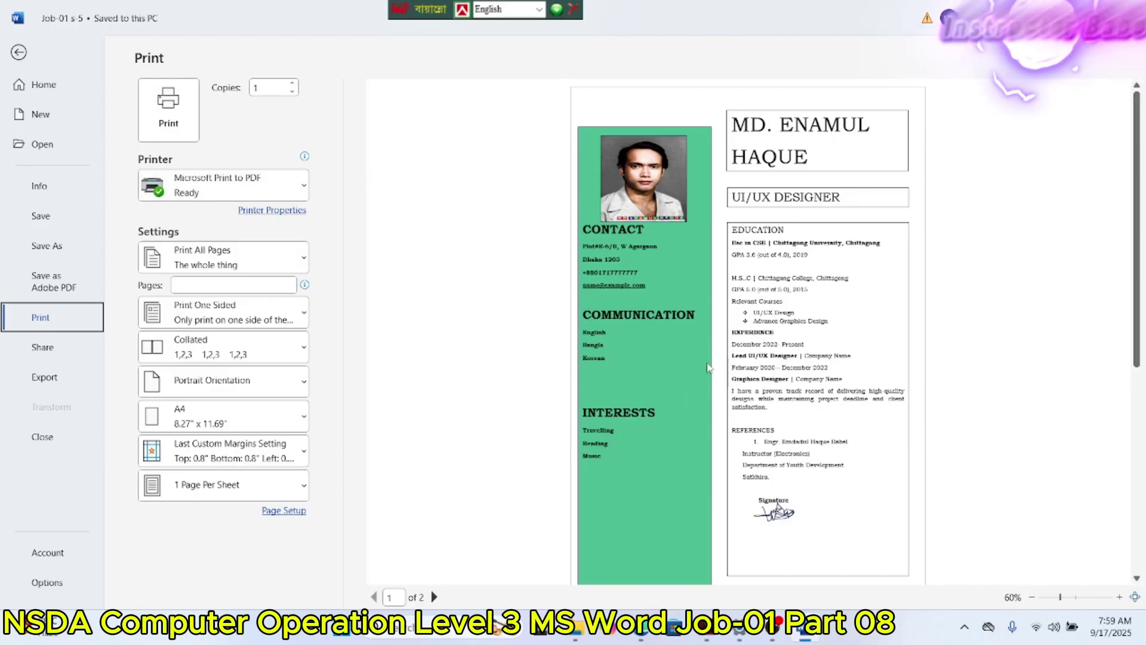
# Step: Return from print preview and set the green contact panel's outline to No Outline
pyautogui.click(19, 53)
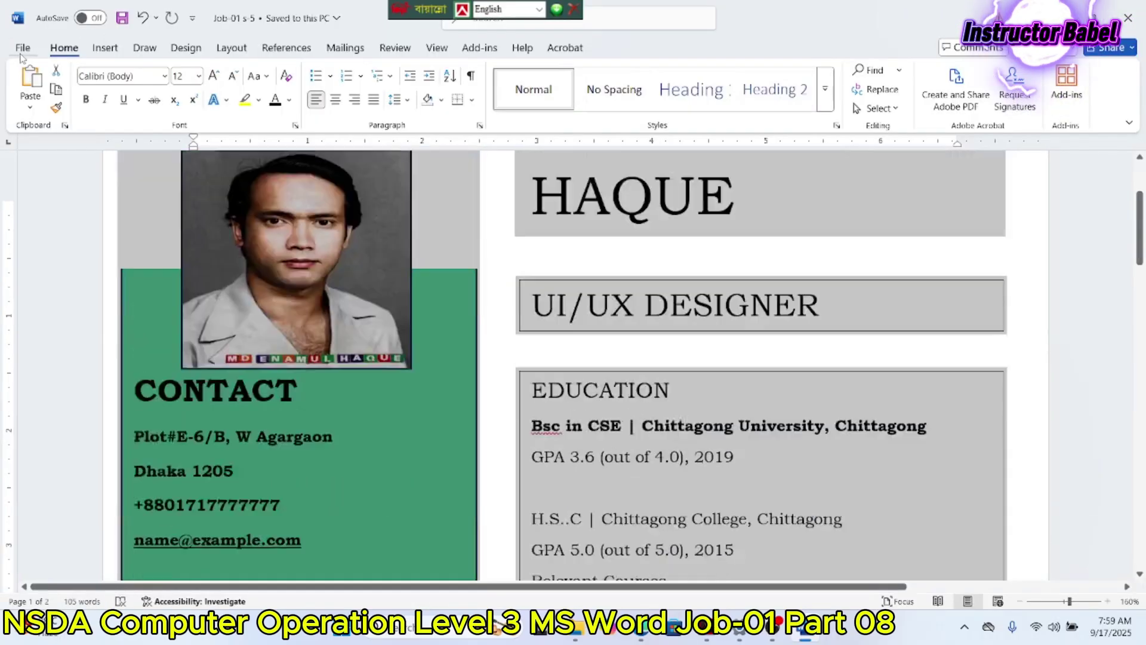
pyautogui.click(418, 228)
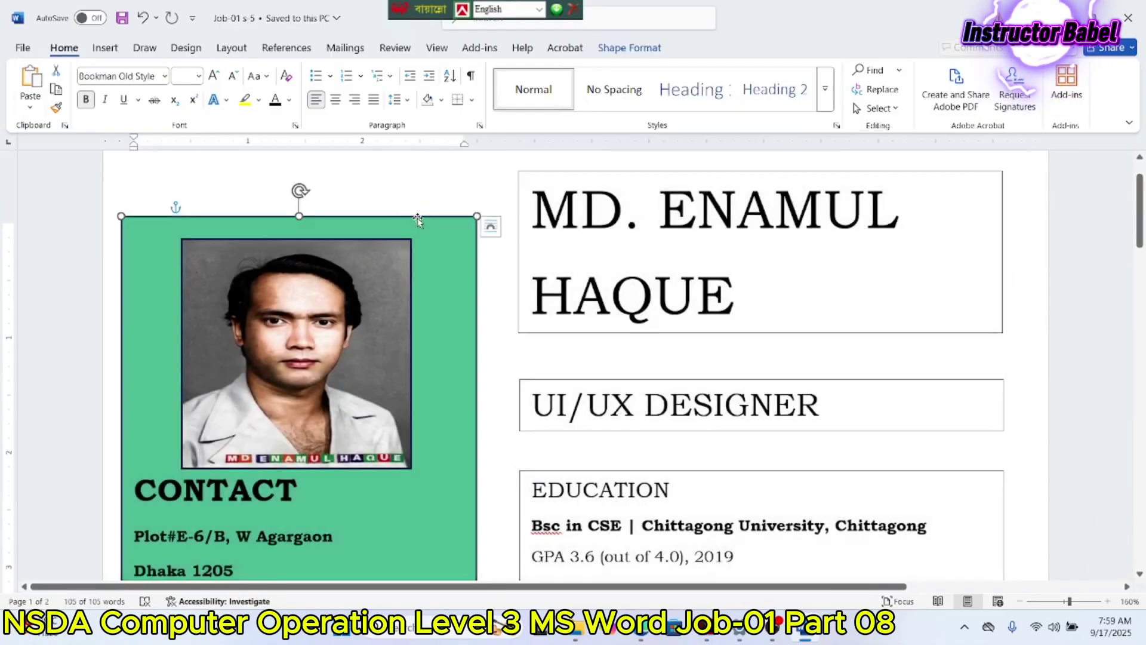
pyautogui.click(630, 47)
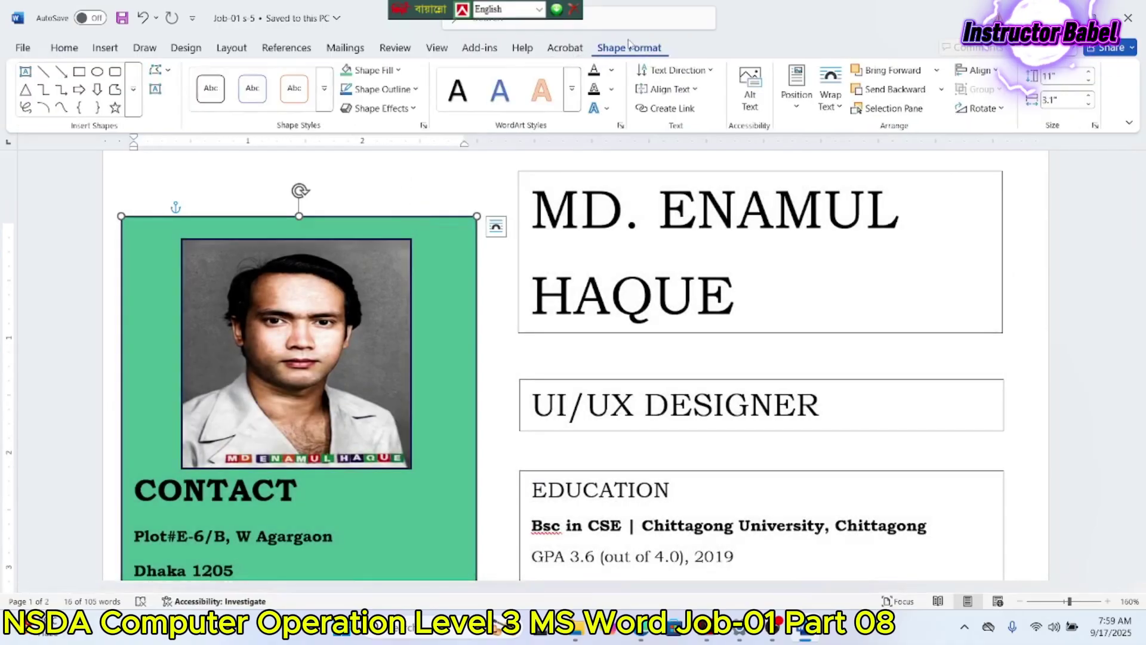
pyautogui.click(382, 89)
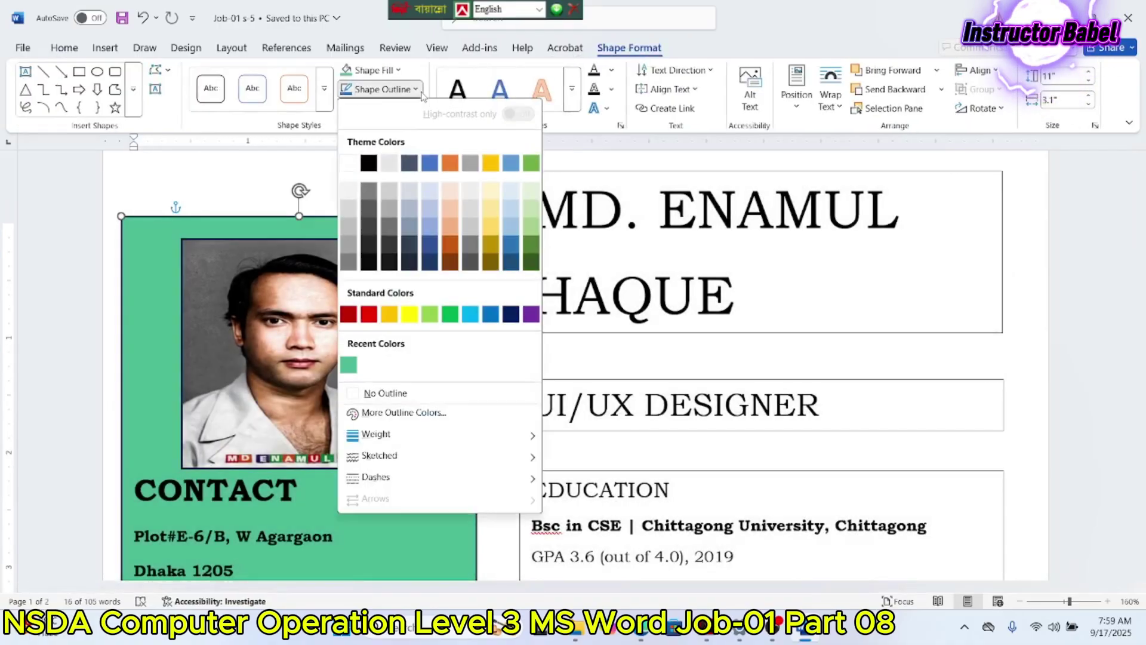
pyautogui.click(388, 394)
# Step: Remove the outlines from the name, UI/UX DESIGNER and EDUCATION text boxes
pyautogui.click(565, 174)
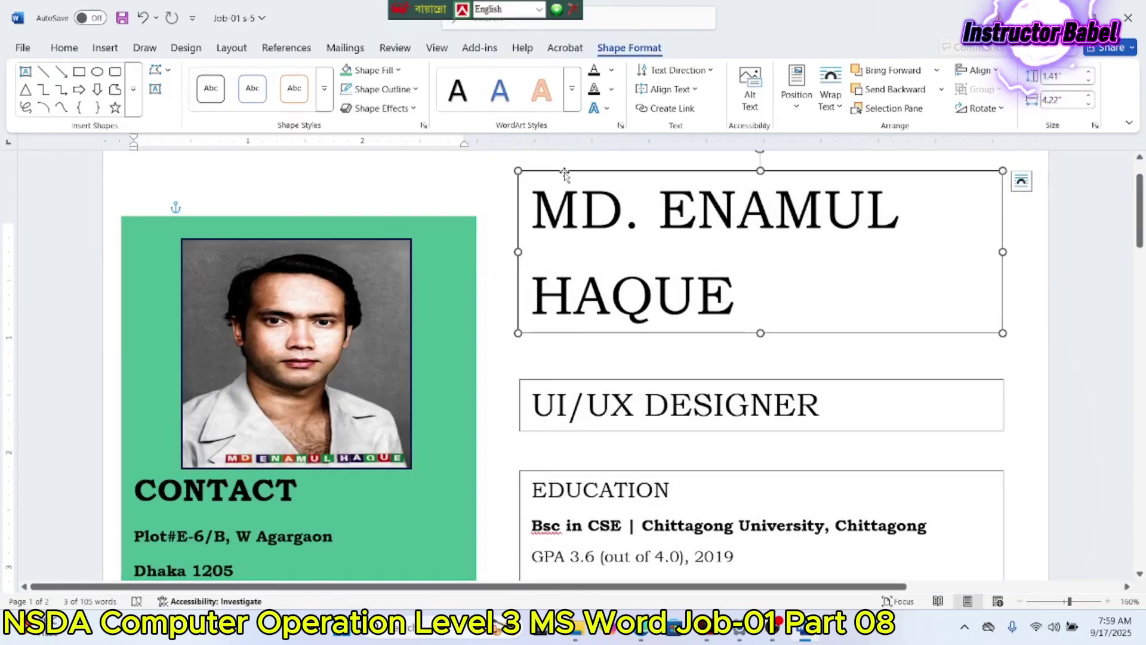
pyautogui.click(394, 89)
pyautogui.click(404, 393)
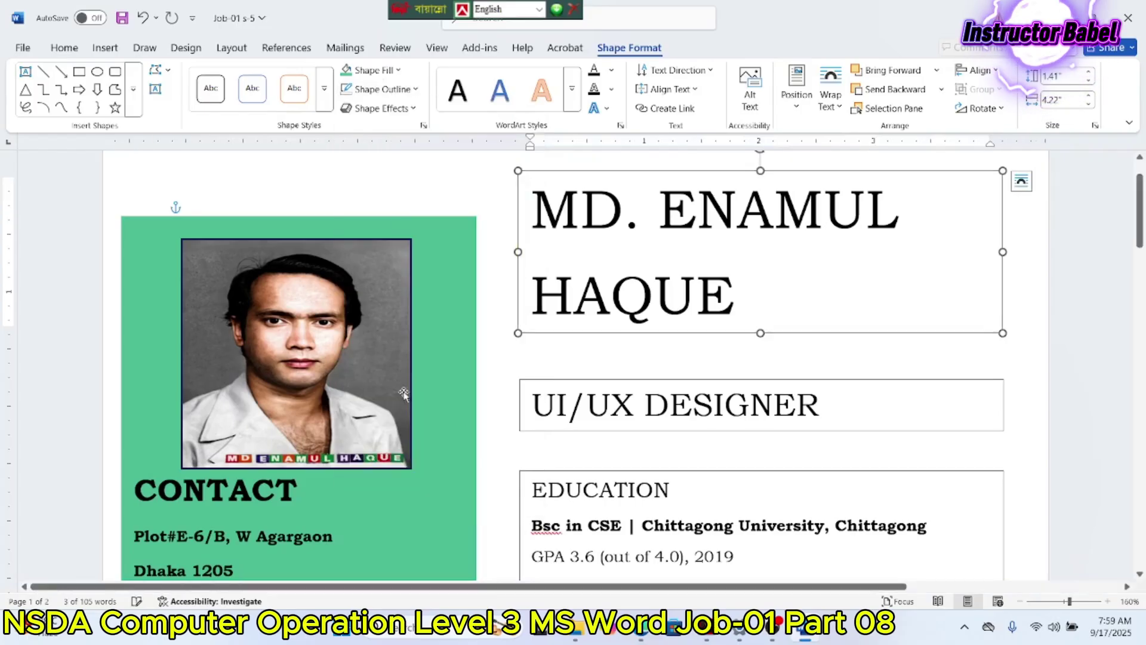
pyautogui.click(554, 373)
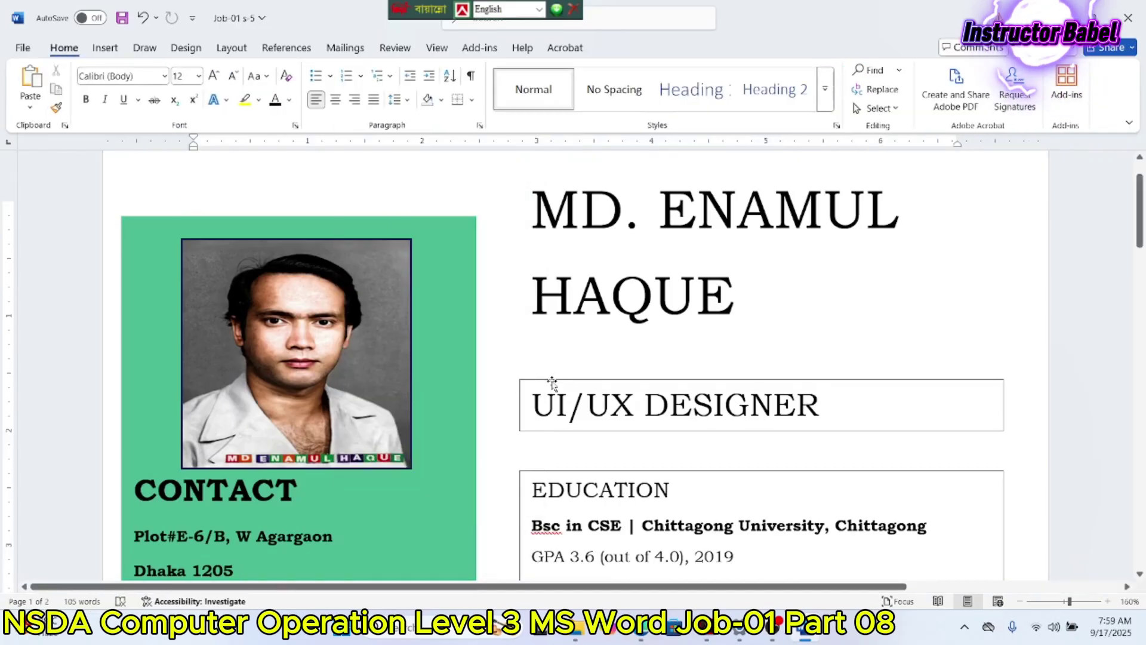
pyautogui.click(552, 380)
pyautogui.click(382, 89)
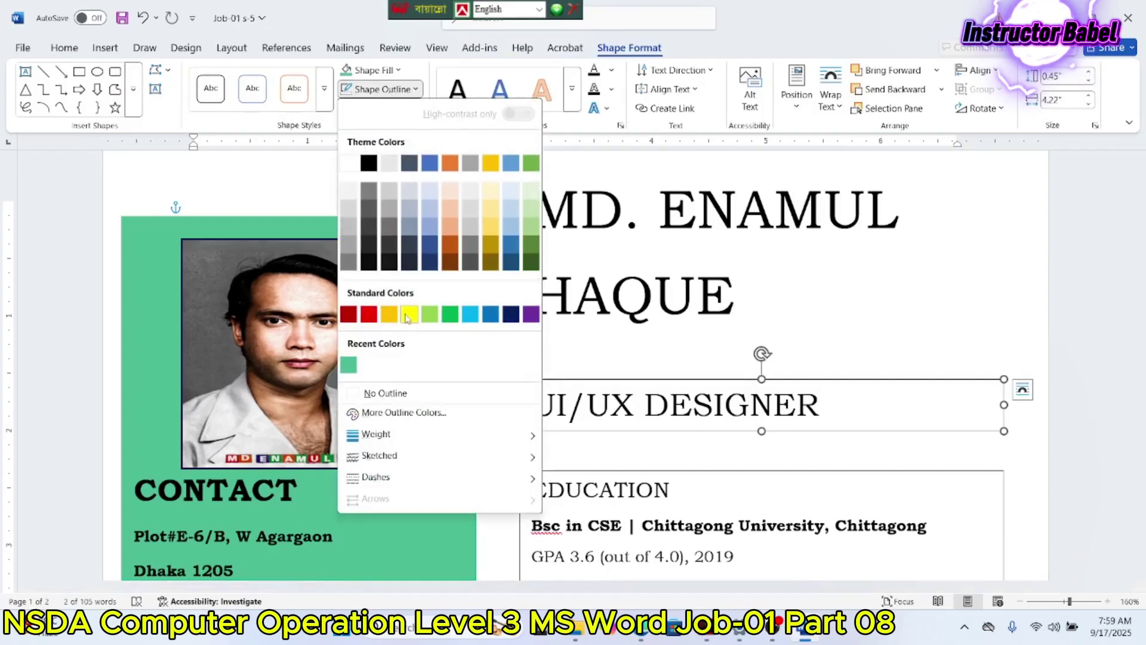
pyautogui.click(407, 392)
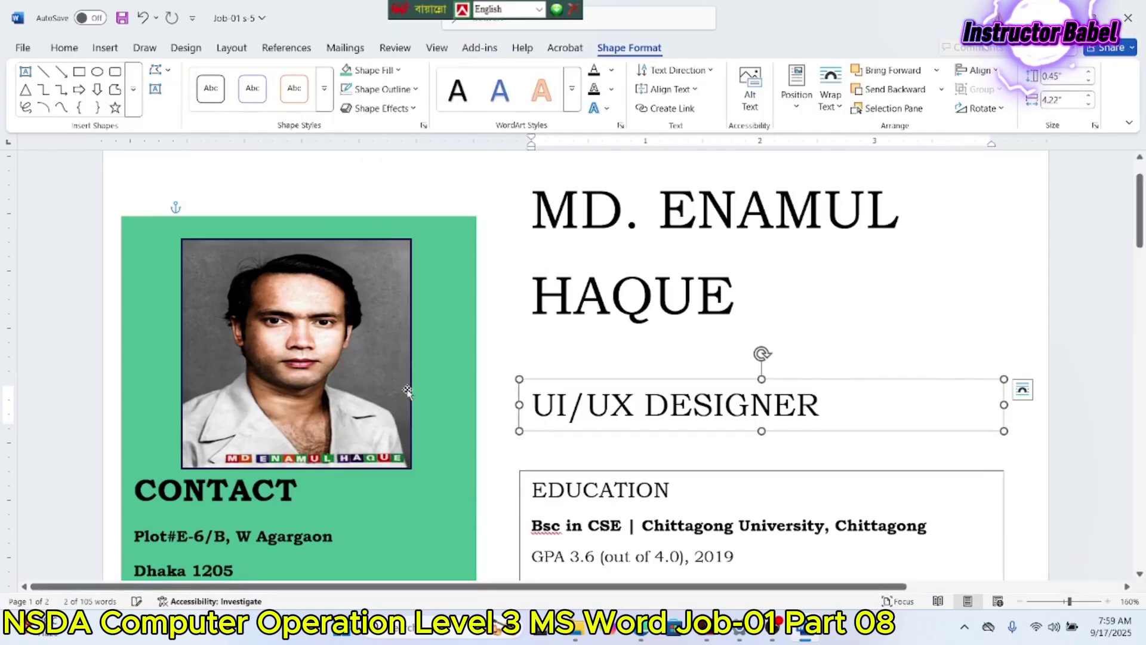
pyautogui.click(542, 471)
pyautogui.click(377, 89)
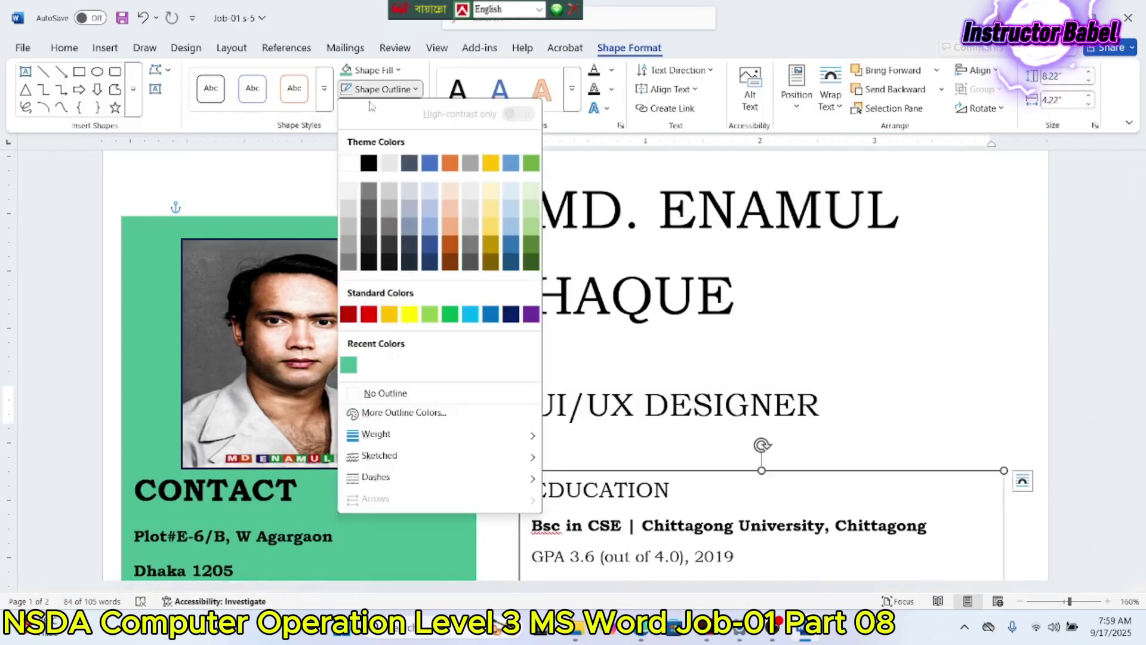
pyautogui.click(385, 393)
# Step: Draw a straight line under the COMMUNICATION heading in the left panel
pyautogui.click(787, 338)
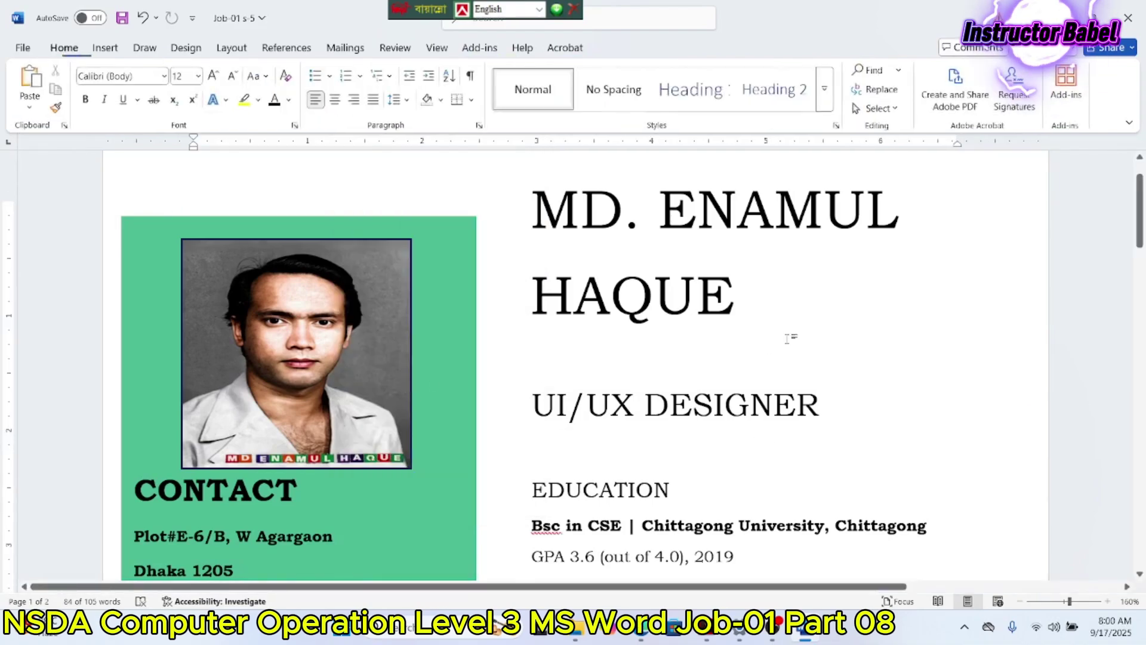
pyautogui.scroll(-10, 787, 338)
pyautogui.scroll(11, 798, 281)
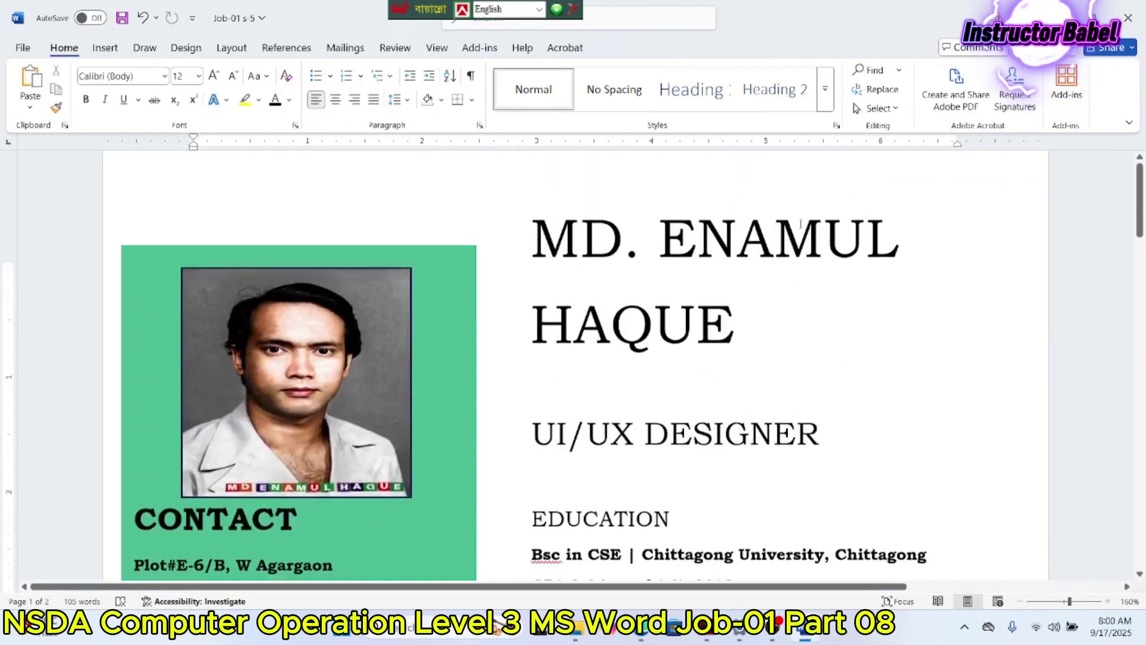
pyautogui.scroll(1, 801, 224)
pyautogui.scroll(6, 669, 162)
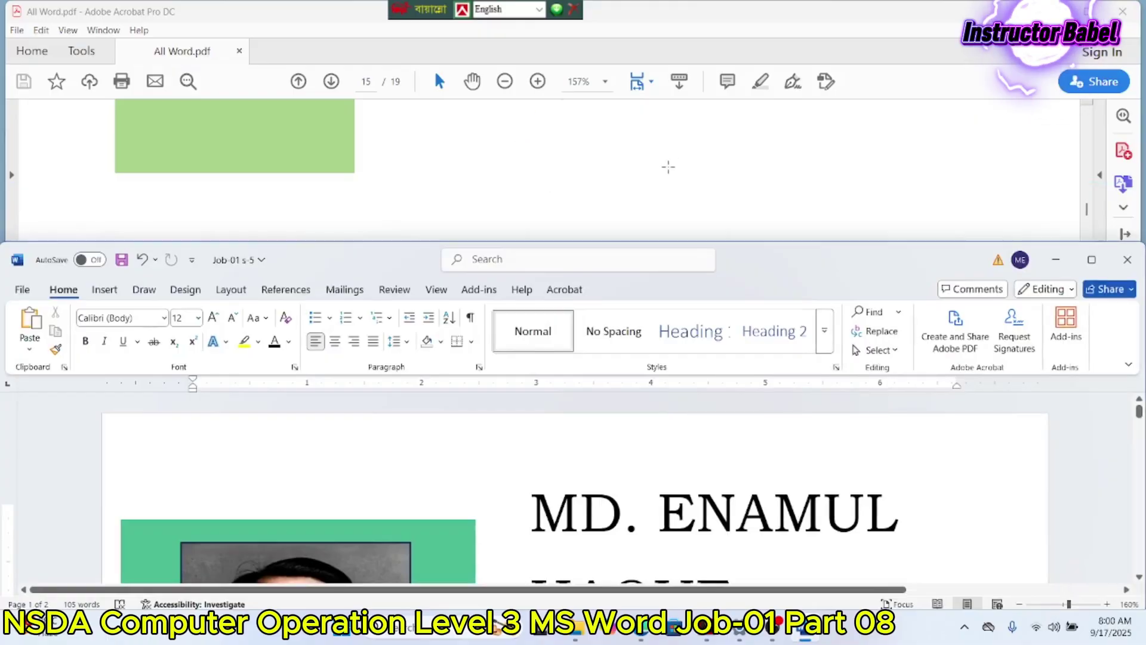
pyautogui.scroll(1, 669, 150)
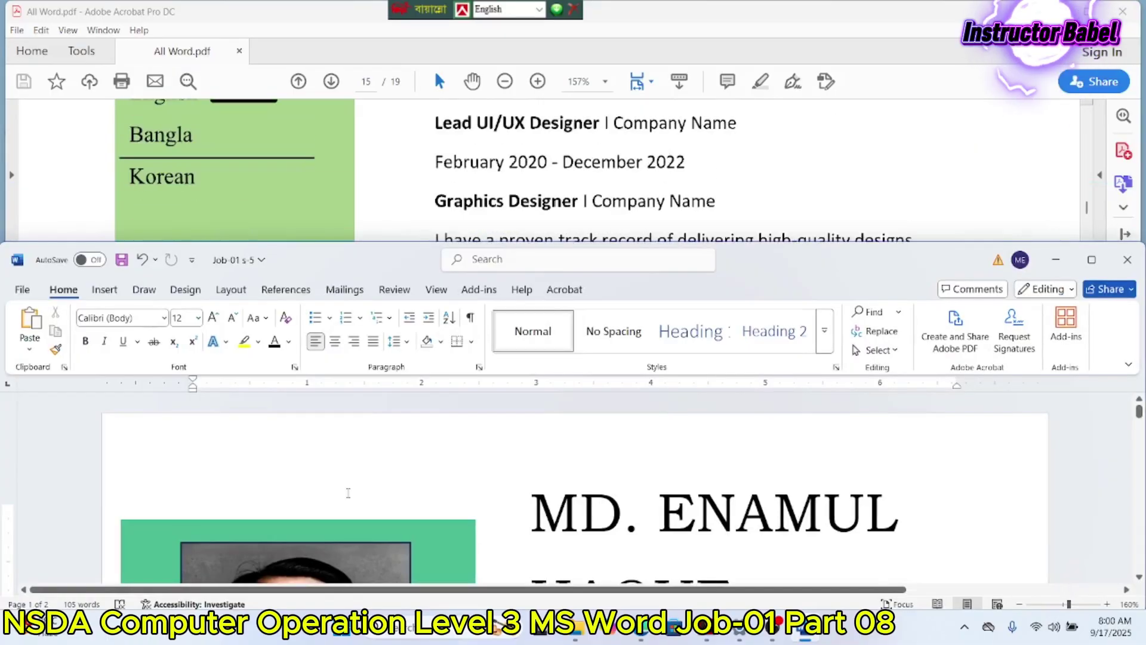
pyautogui.scroll(-10, 349, 490)
pyautogui.scroll(3, 348, 491)
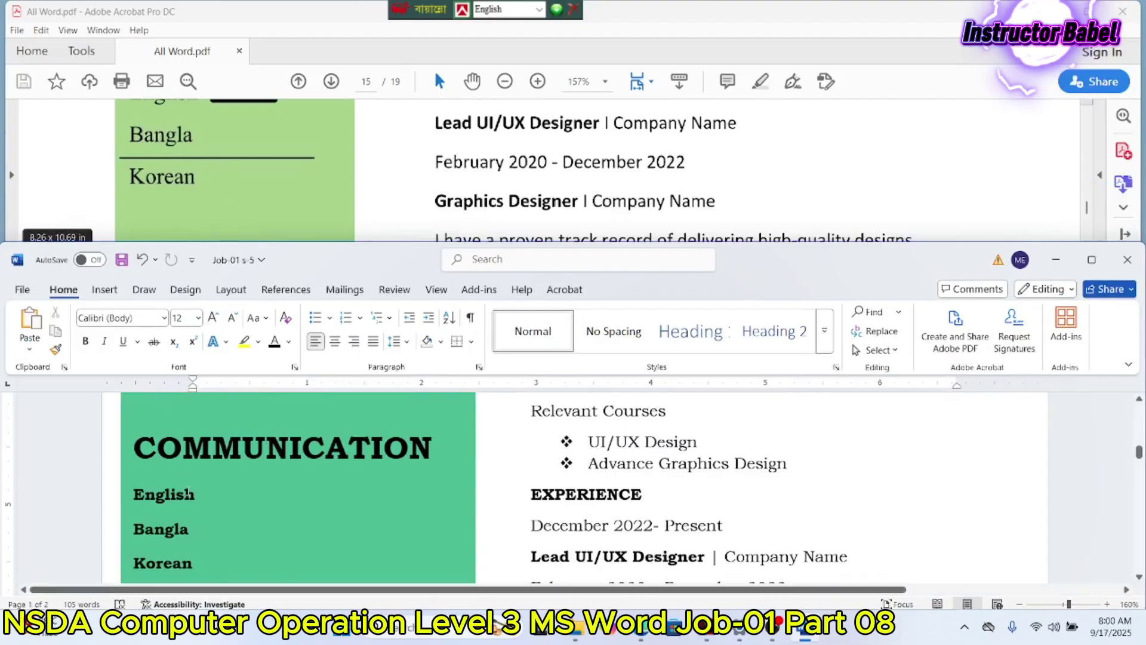
pyautogui.click(104, 289)
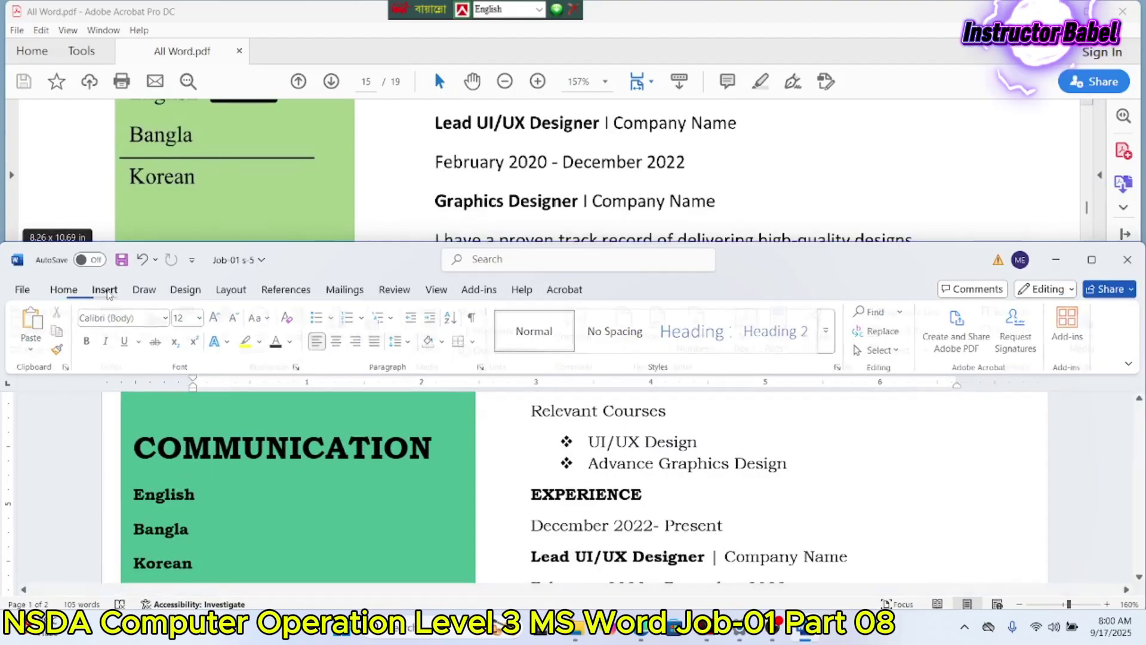
pyautogui.click(199, 328)
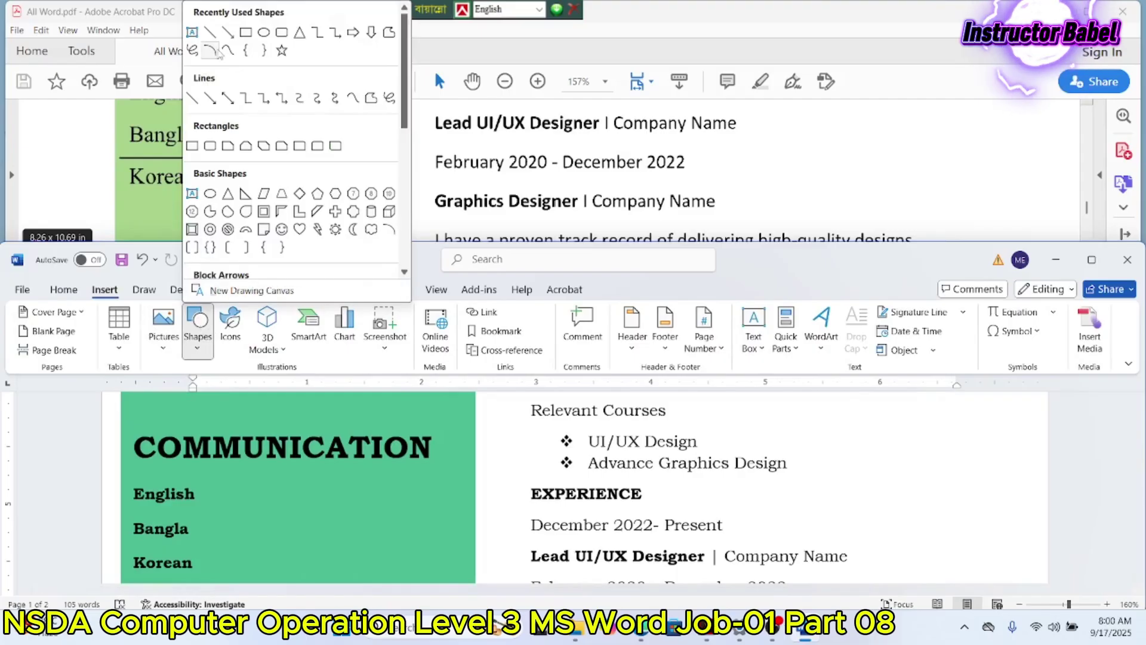
pyautogui.click(201, 99)
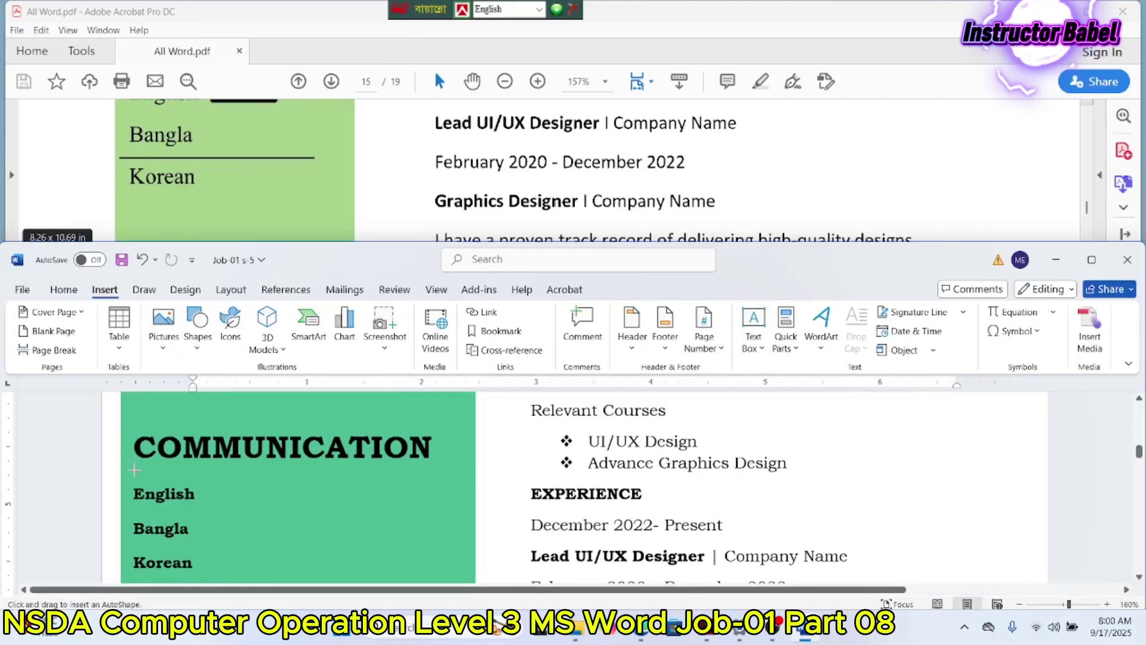
pyautogui.moveTo(135, 471); pyautogui.dragTo(358, 468)
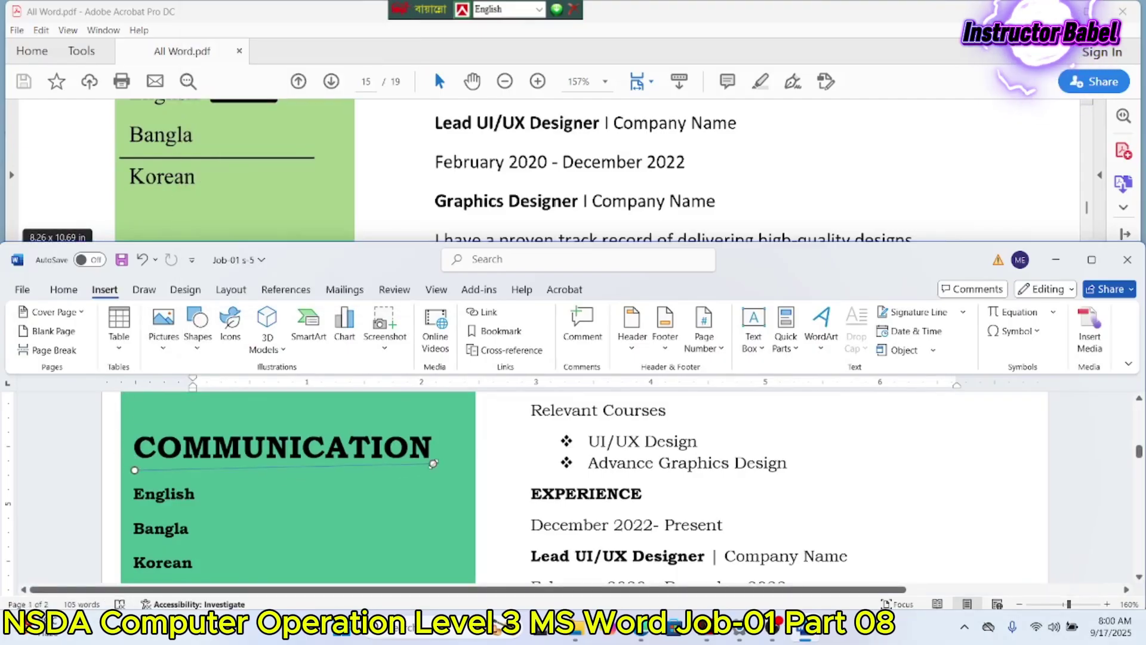
pyautogui.moveTo(433, 463); pyautogui.dragTo(433, 463)
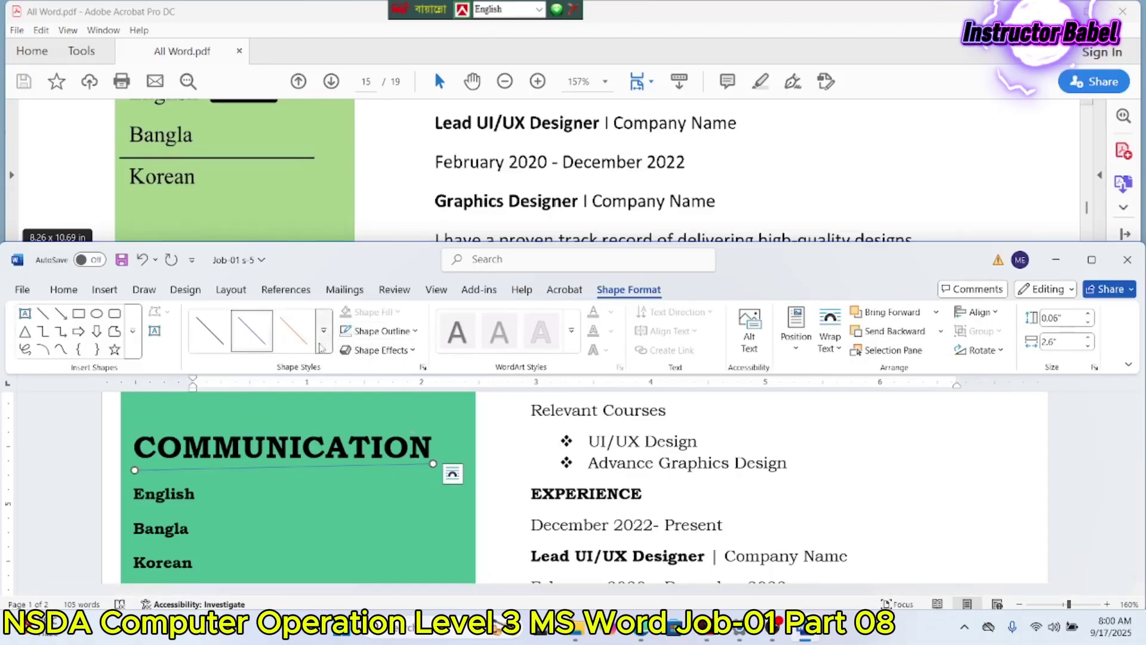
# Step: Color the underline black and size it to 0" height and 1.9" width
pyautogui.click(382, 331)
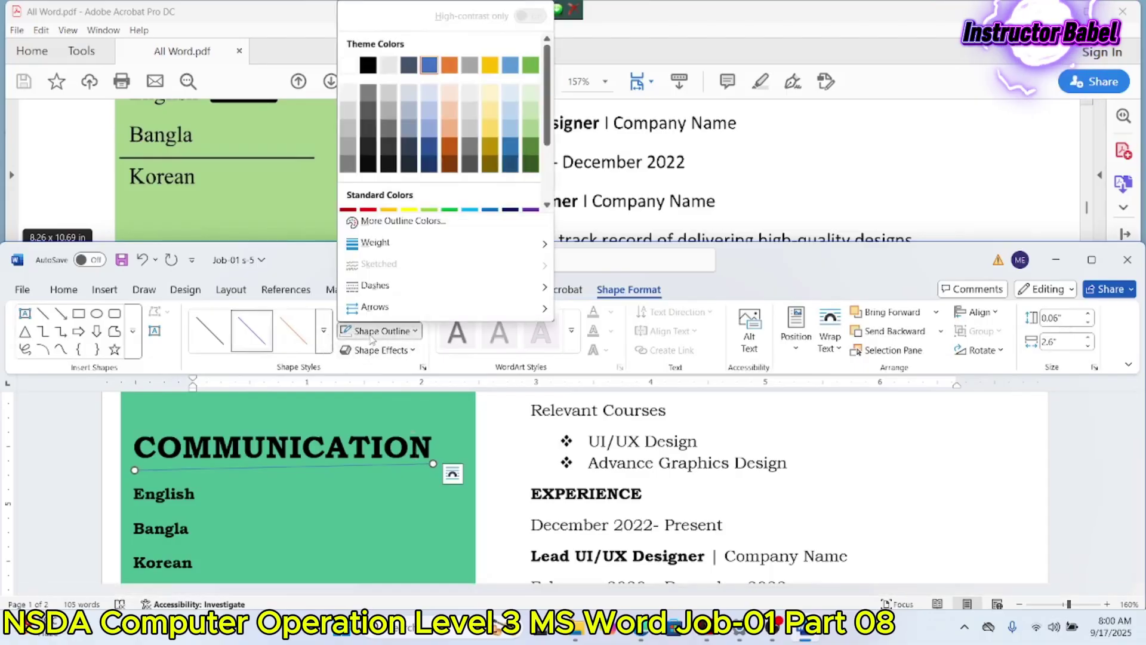
pyautogui.click(368, 64)
pyautogui.scroll(10, 392, 149)
pyautogui.scroll(10, 392, 149)
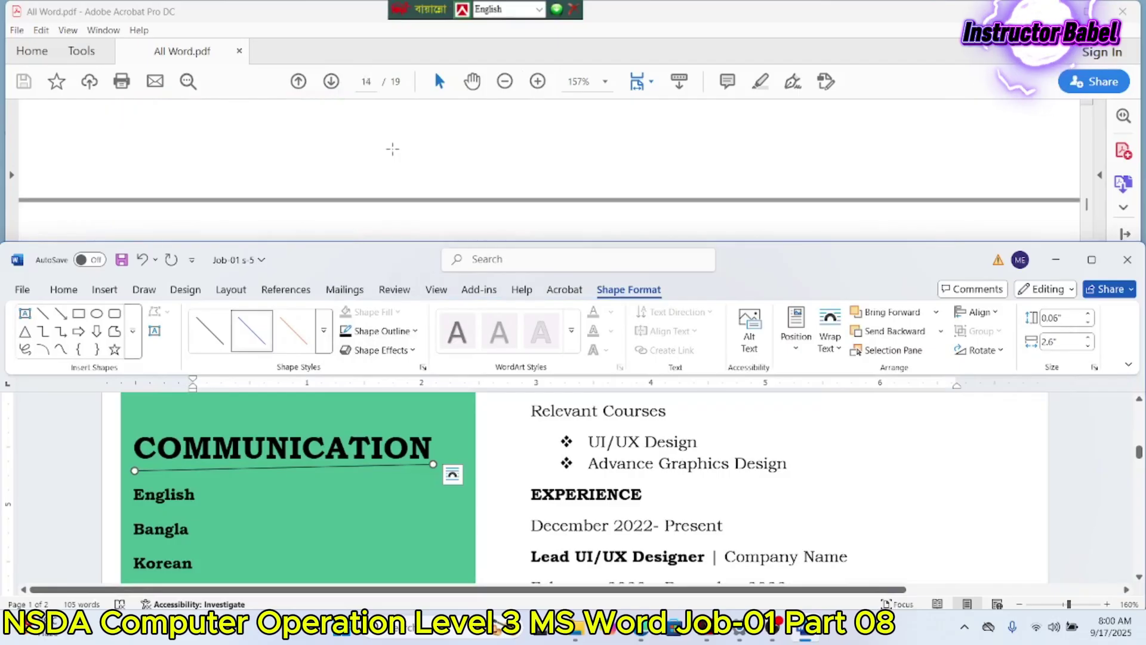
pyautogui.scroll(1, 398, 209)
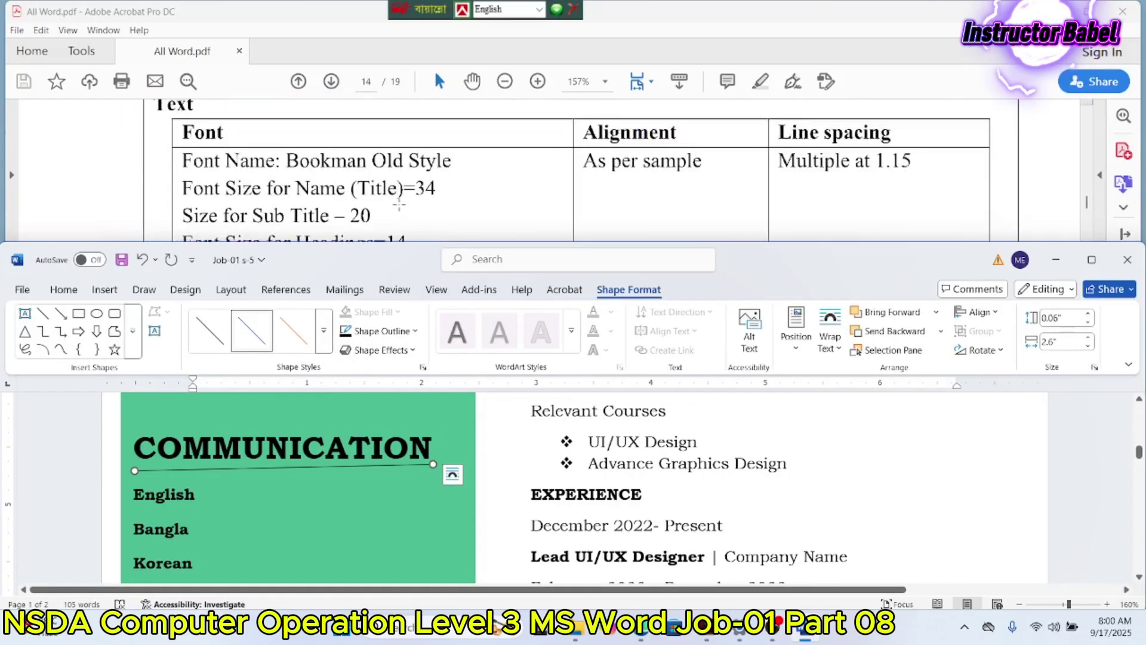
pyautogui.scroll(-5, 399, 206)
pyautogui.scroll(5, 399, 205)
pyautogui.scroll(3, 399, 204)
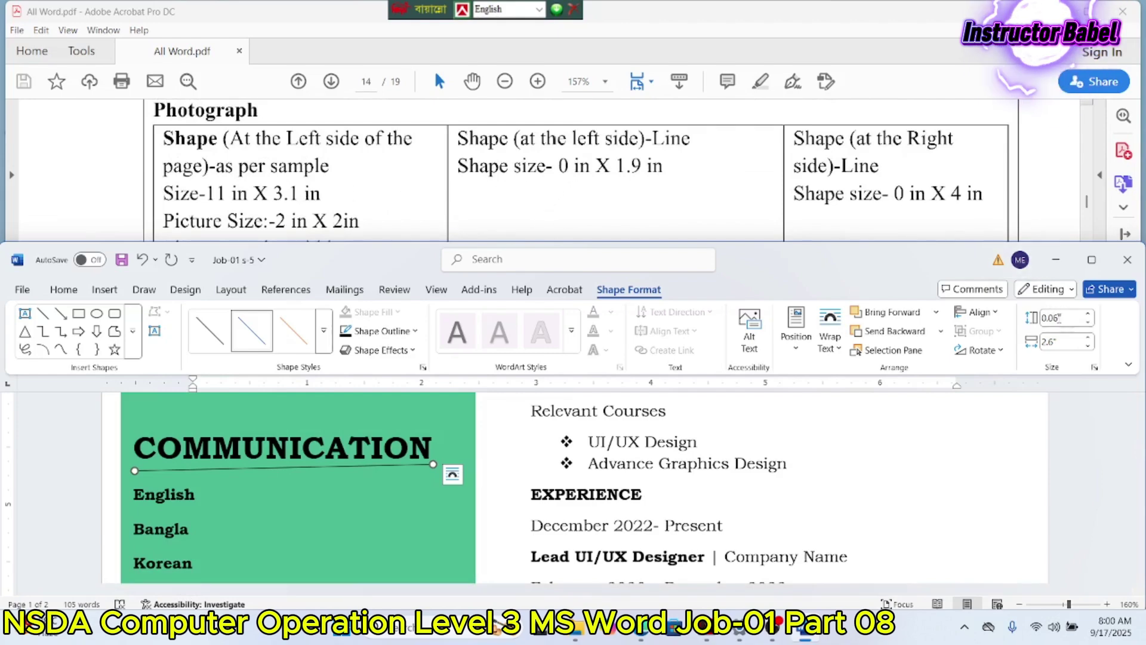
pyautogui.click(1066, 317)
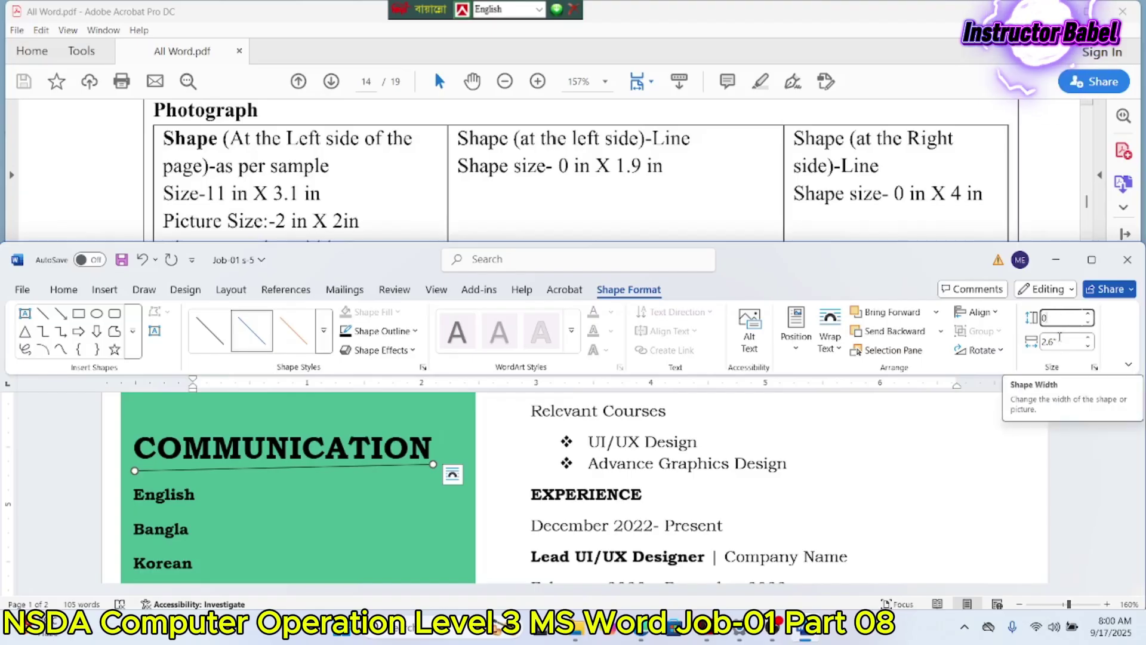
pyautogui.click(1067, 341)
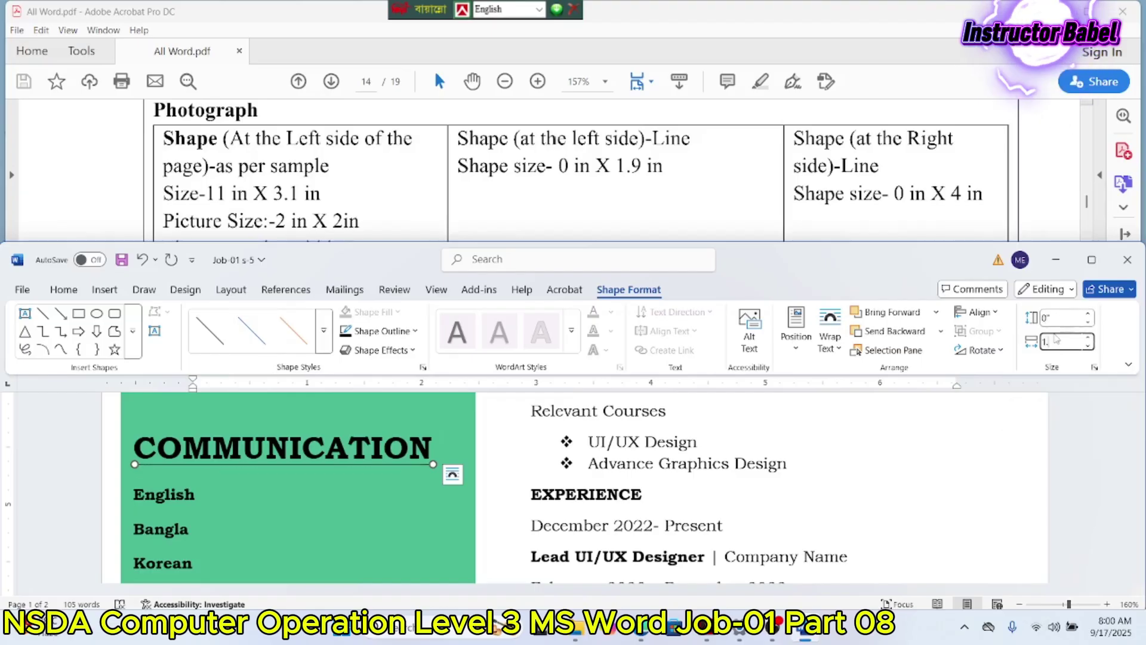
pyautogui.press('Return')
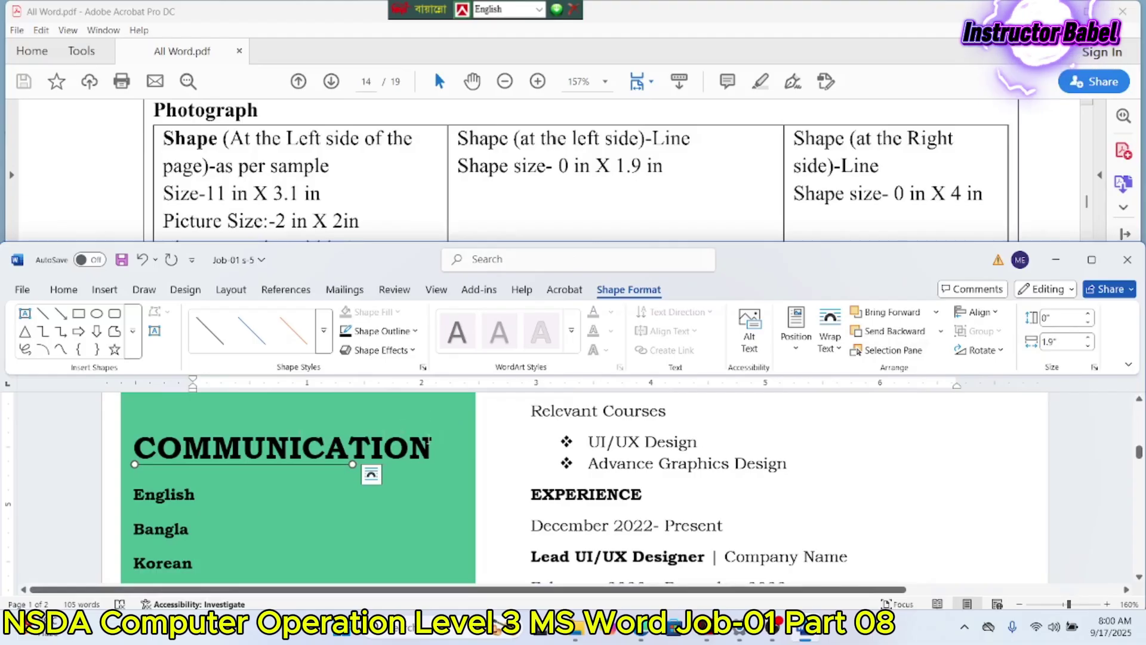
pyautogui.click(429, 441)
# Step: Place the cursor in the green left panel's text at the CONTACT section
pyautogui.click(64, 289)
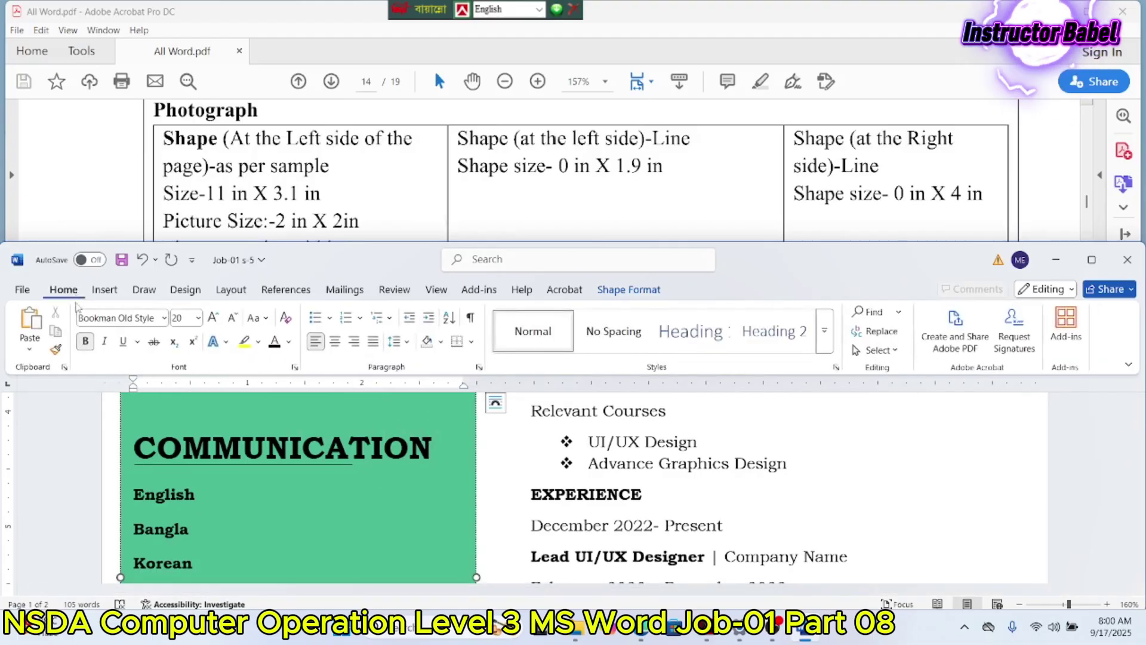
pyautogui.moveTo(433, 453); pyautogui.dragTo(134, 453)
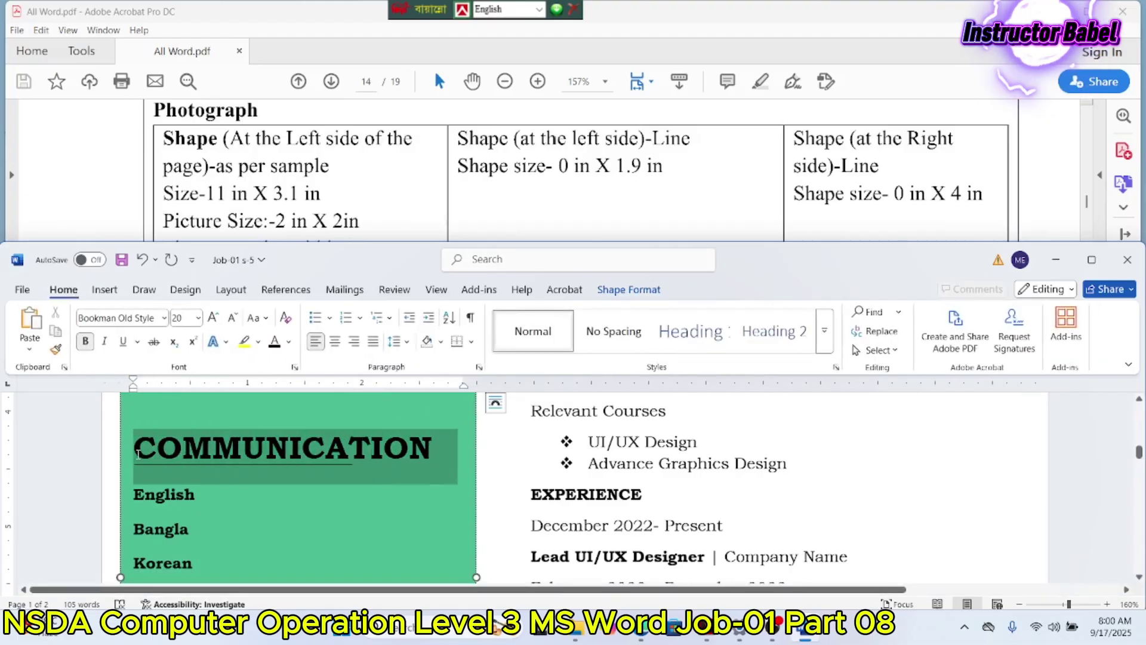
pyautogui.scroll(-5, 270, 221)
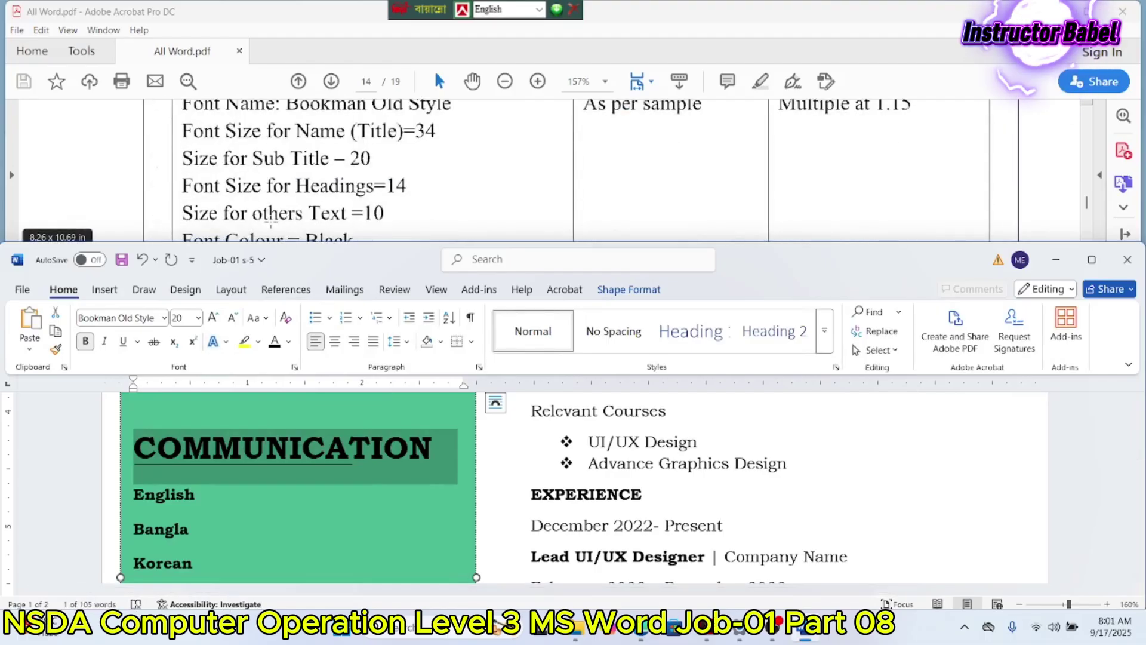
pyautogui.scroll(8, 560, 492)
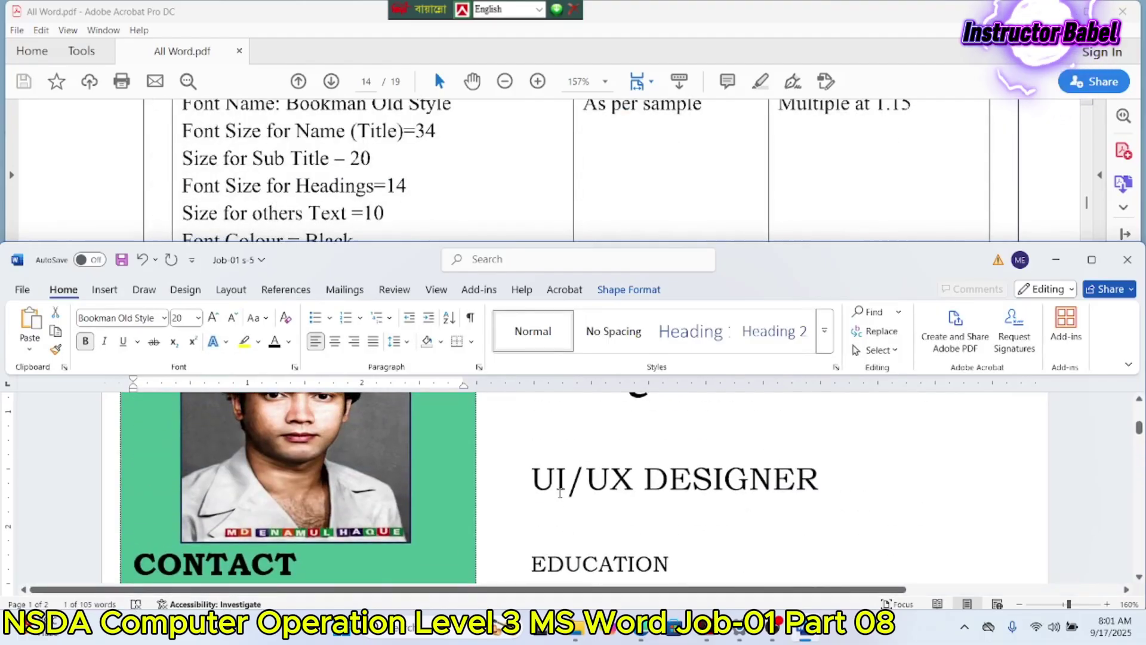
pyautogui.scroll(3, 560, 492)
pyautogui.scroll(-3, 560, 492)
pyautogui.click(561, 487)
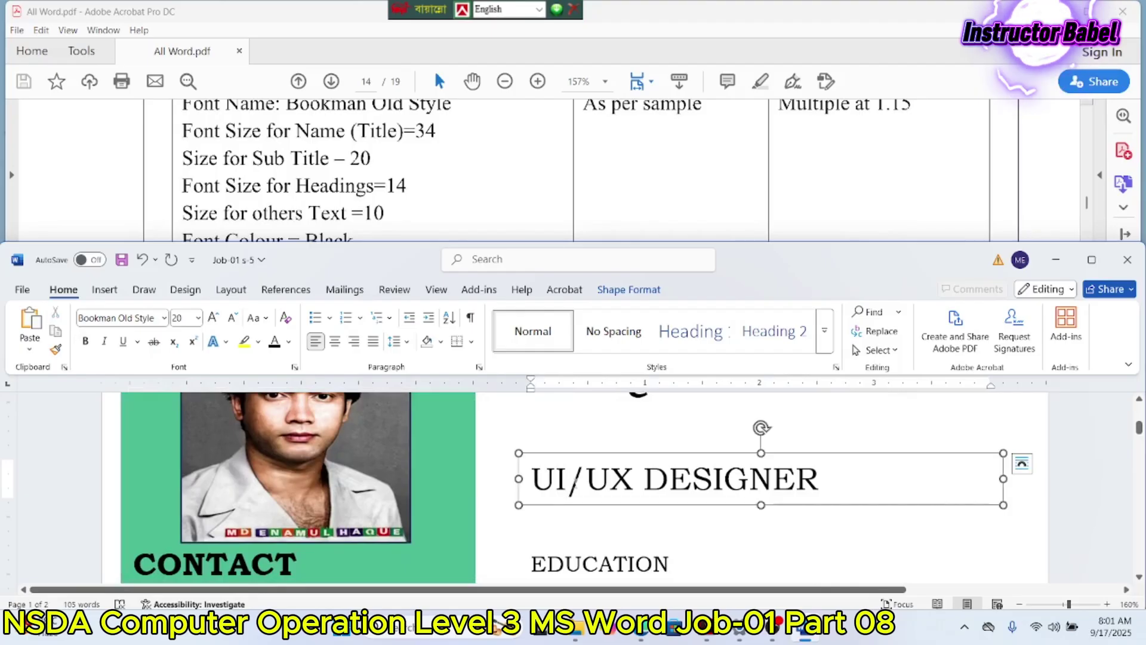
pyautogui.click(174, 560)
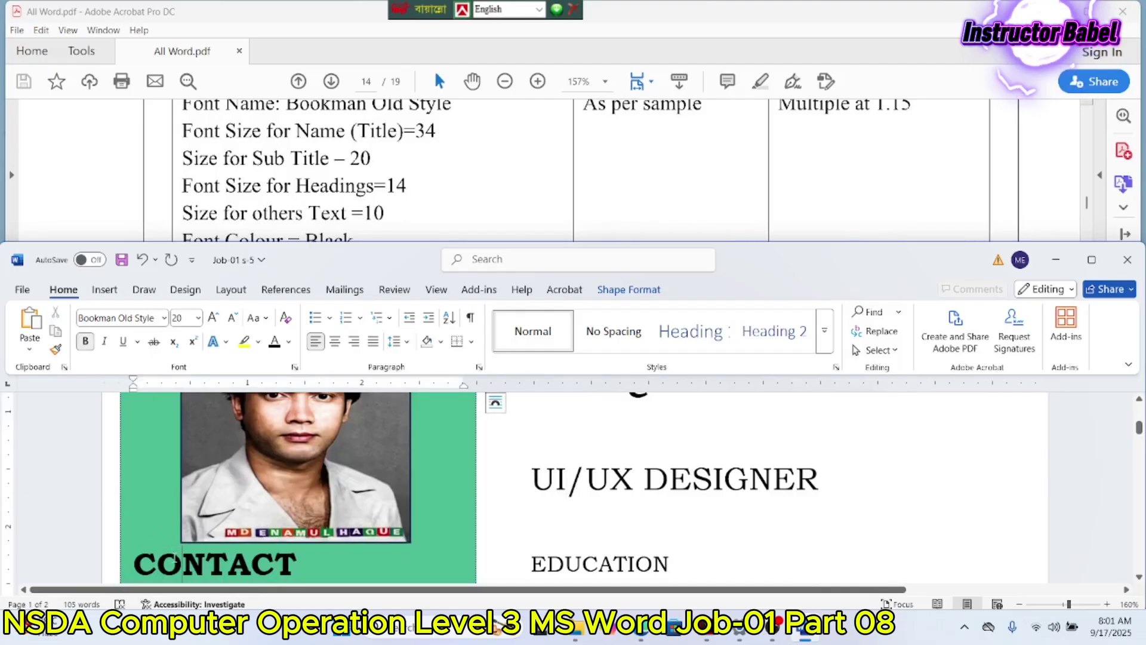
pyautogui.scroll(-2, 175, 560)
pyautogui.moveTo(135, 508); pyautogui.dragTo(322, 512)
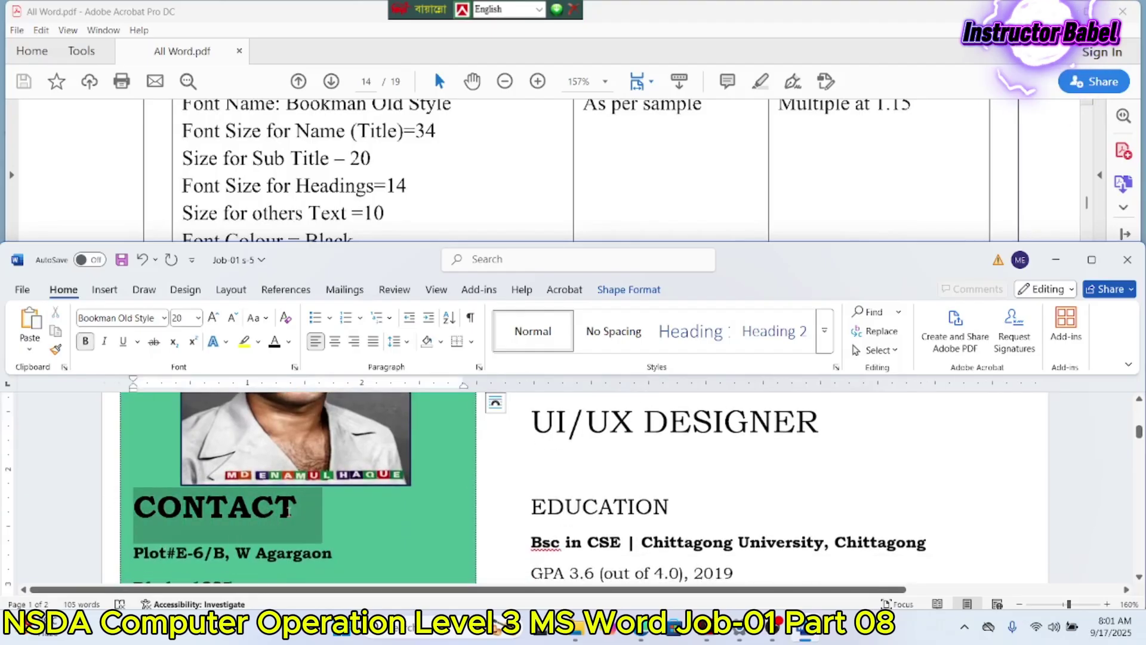
# Step: Select all the left panel text and apply Multiple line spacing at 1.15
pyautogui.hotkey('ctrl', 'a')
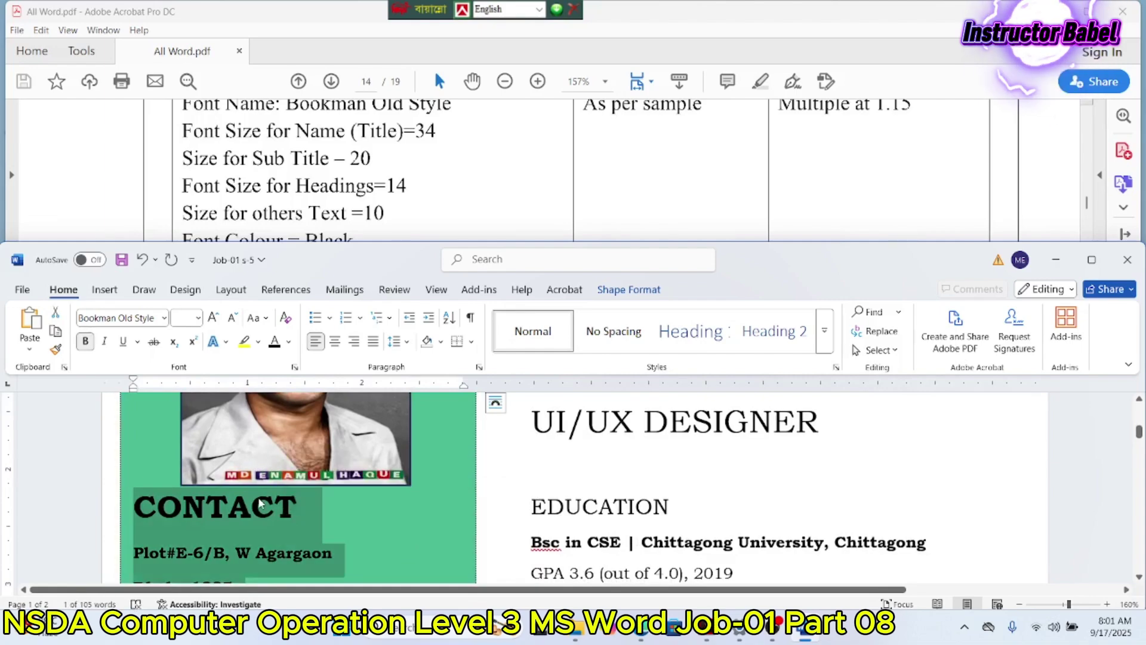
pyautogui.click(478, 367)
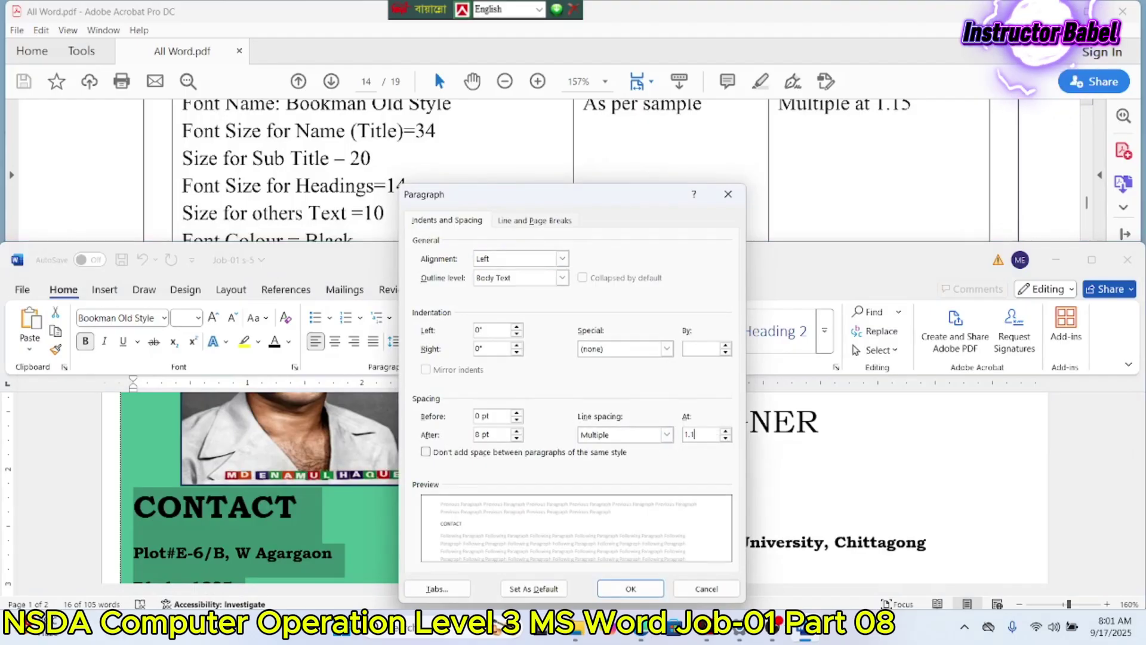
pyautogui.press('Return')
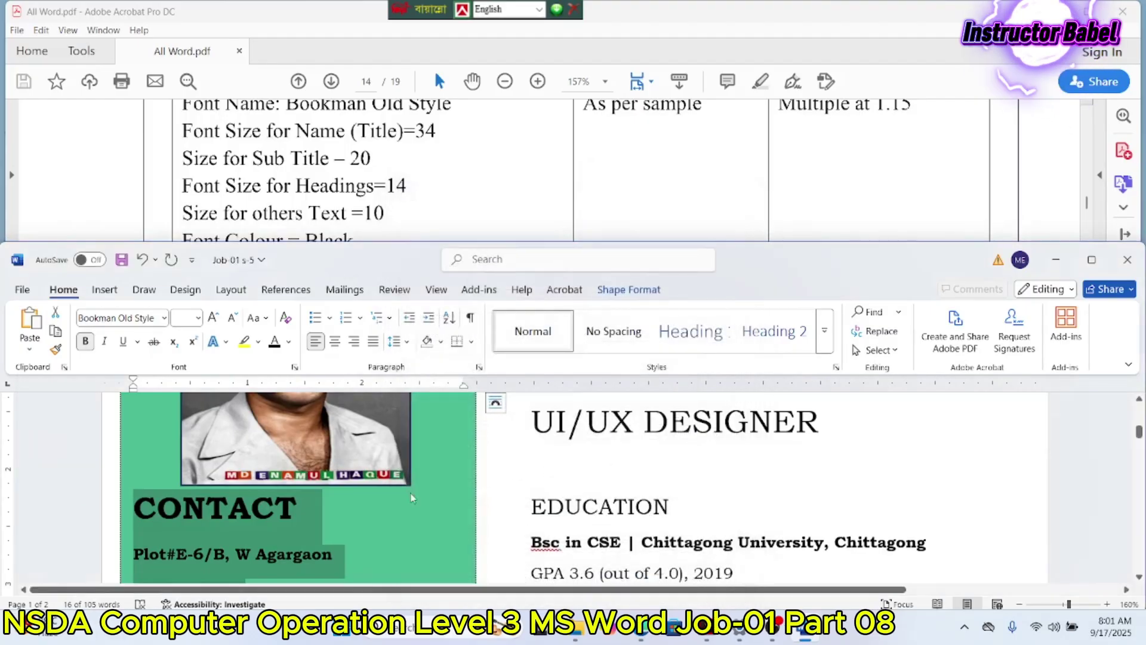
pyautogui.moveTo(317, 513); pyautogui.dragTo(132, 512)
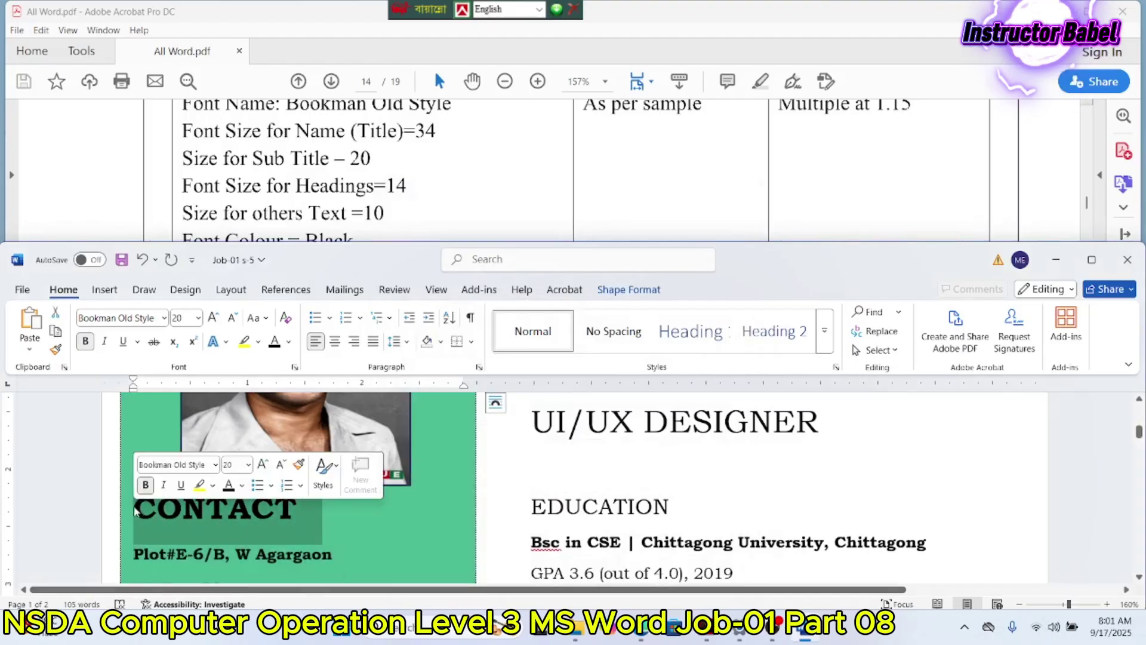
# Step: Pick 14 from the Font Size list for CONTACT, then COMMUNICATION, then INTERESTS
pyautogui.click(198, 318)
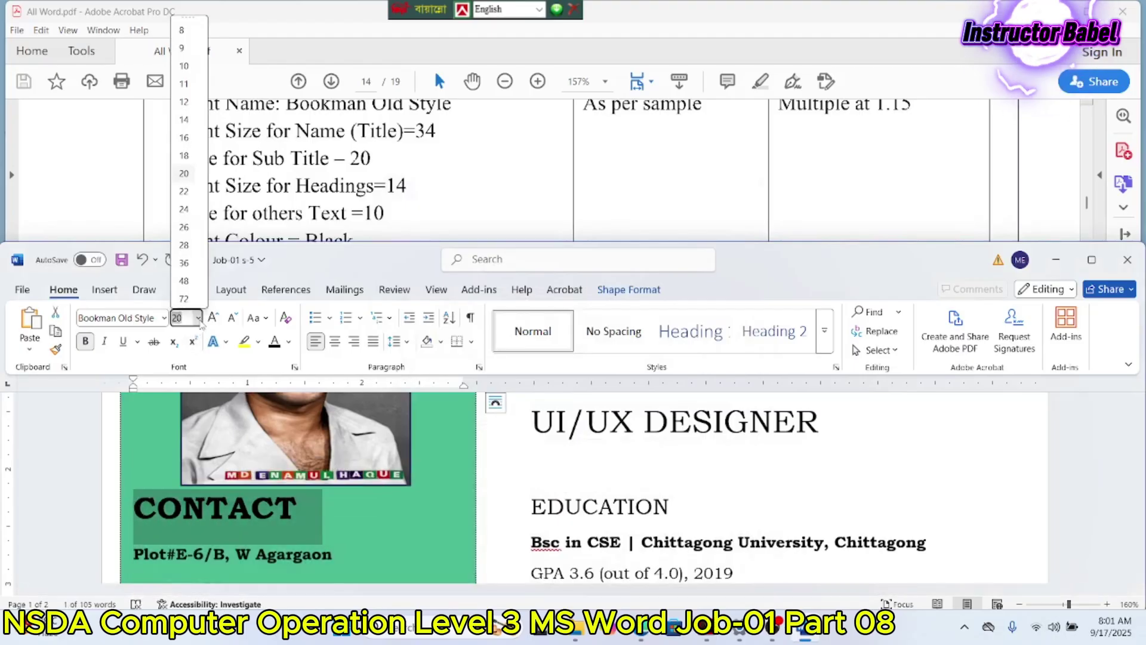
pyautogui.click(185, 133)
pyautogui.scroll(-4, 317, 439)
pyautogui.moveTo(434, 499); pyautogui.dragTo(105, 500)
pyautogui.click(197, 318)
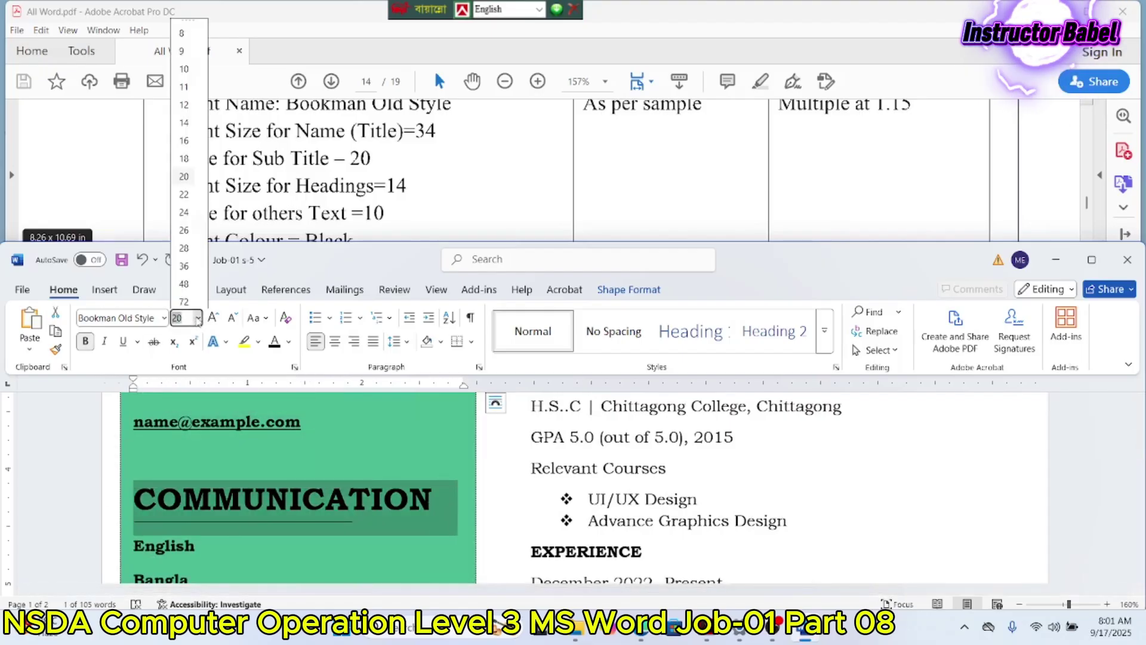
pyautogui.click(184, 123)
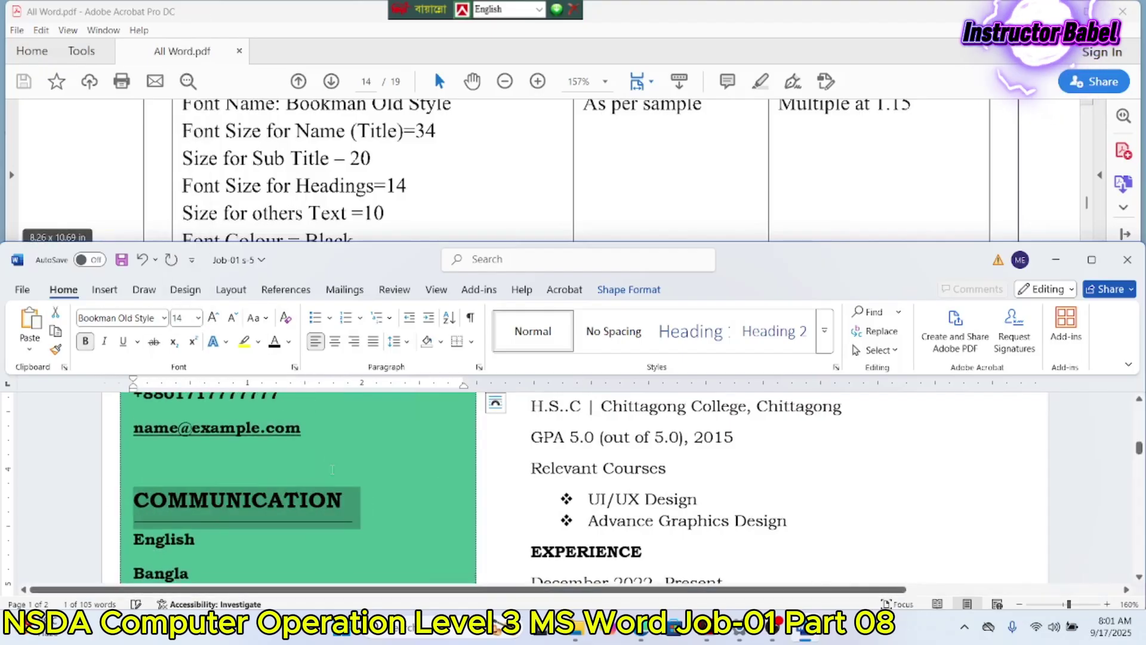
pyautogui.scroll(-4, 332, 472)
pyautogui.moveTo(325, 524); pyautogui.dragTo(131, 525)
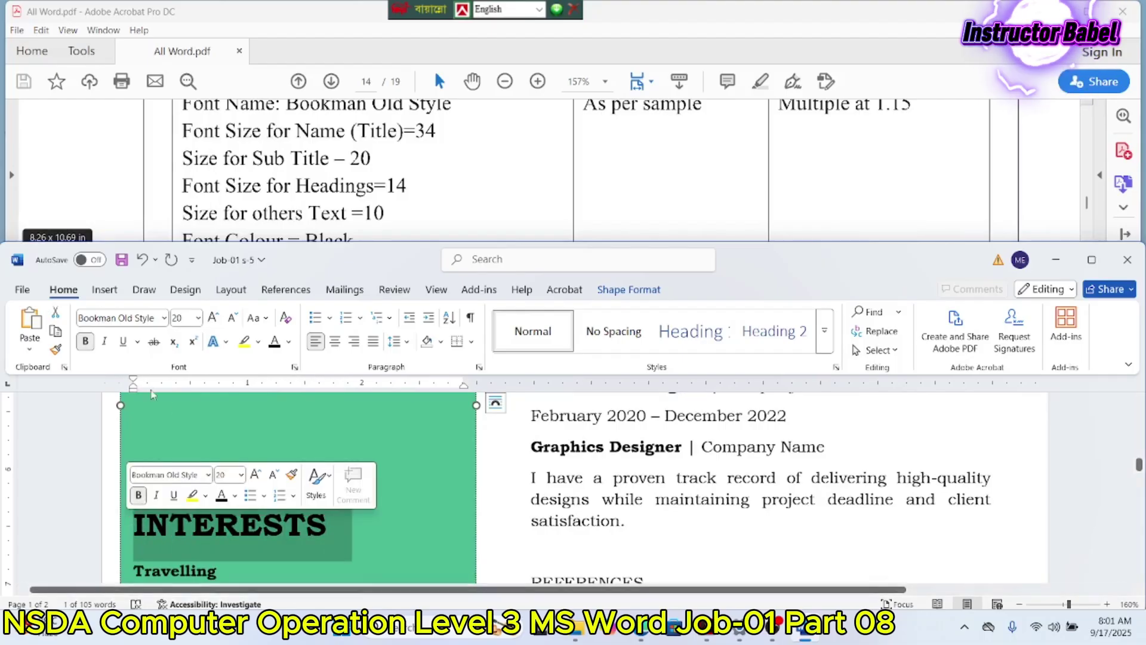
pyautogui.click(198, 318)
pyautogui.click(184, 119)
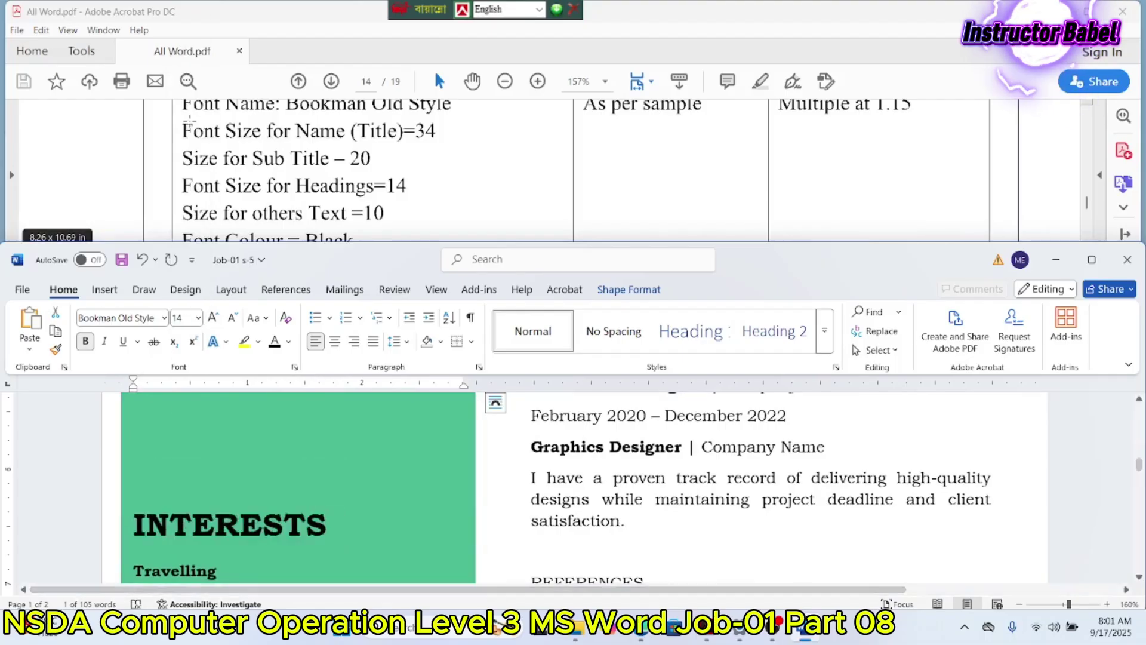
pyautogui.scroll(3, 303, 460)
pyautogui.scroll(2, 303, 460)
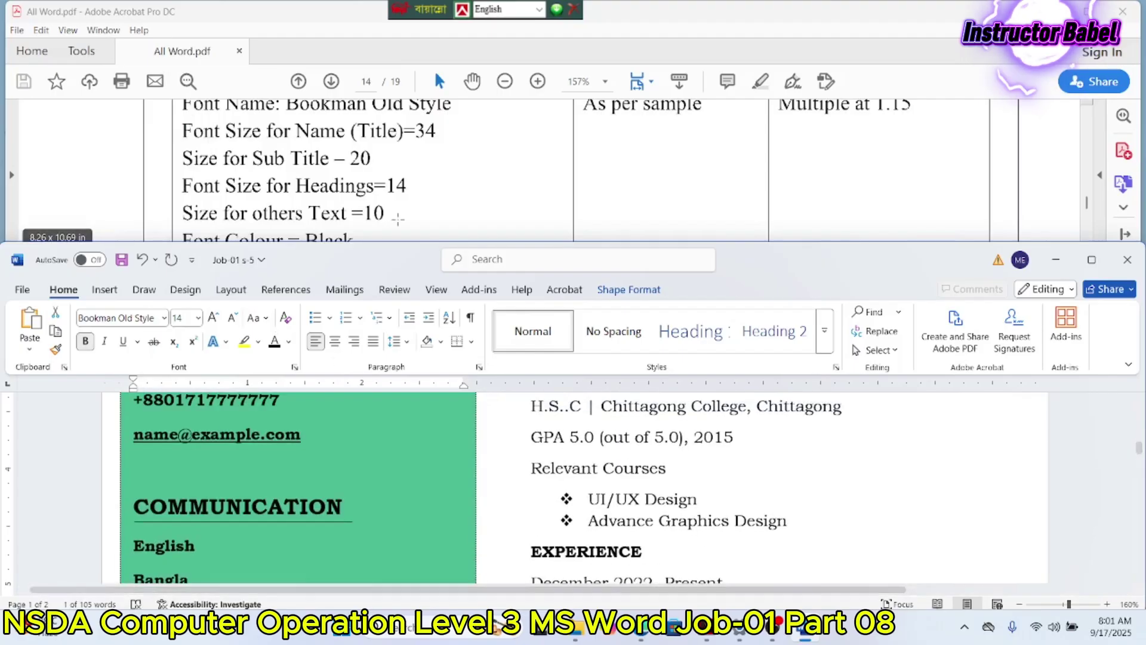
pyautogui.scroll(2, 427, 217)
# Step: Scroll the Acrobat instructions from the page 14 format table to the page 15 résumé sample
pyautogui.scroll(-10, 442, 224)
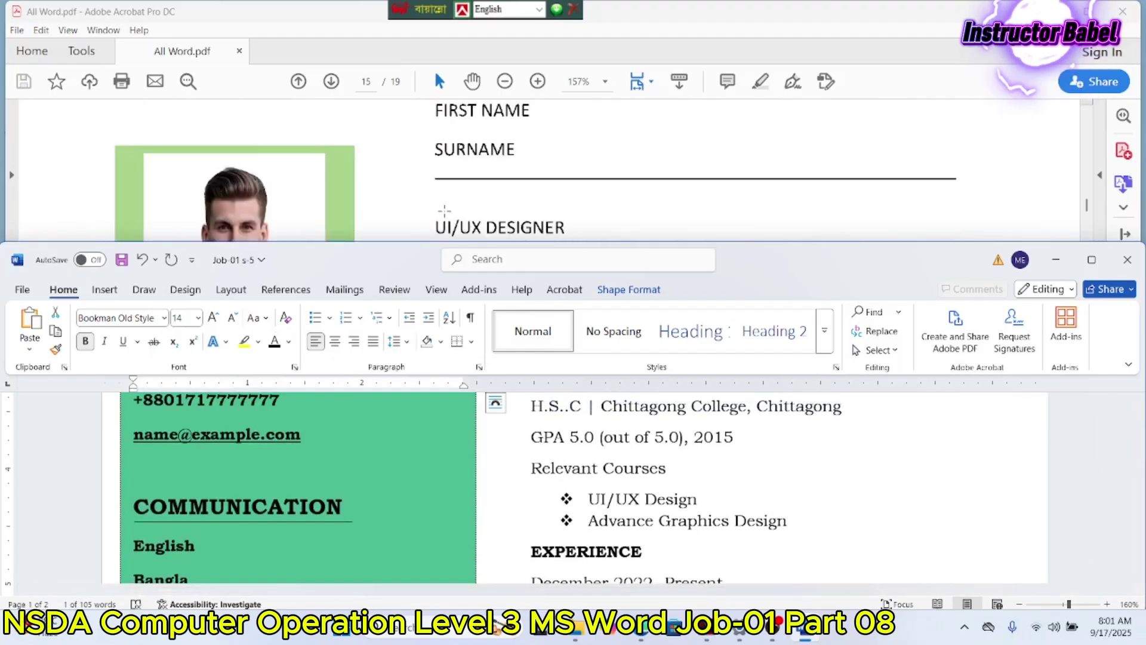
pyautogui.scroll(-15, 444, 211)
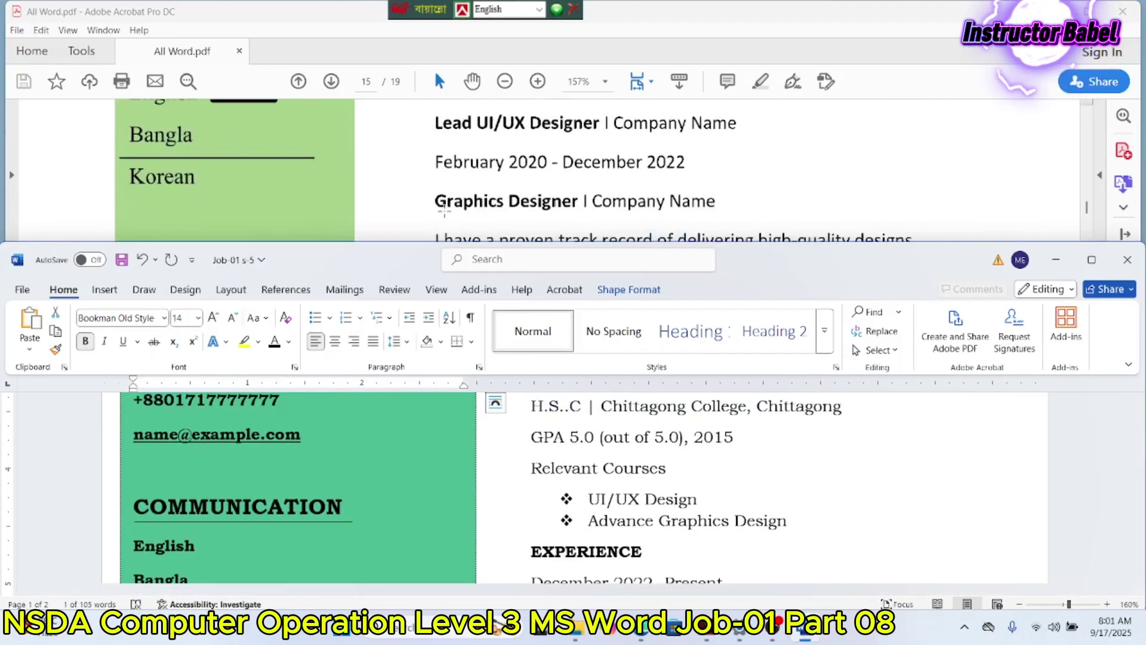
pyautogui.scroll(-3, 444, 211)
pyautogui.scroll(6, 445, 211)
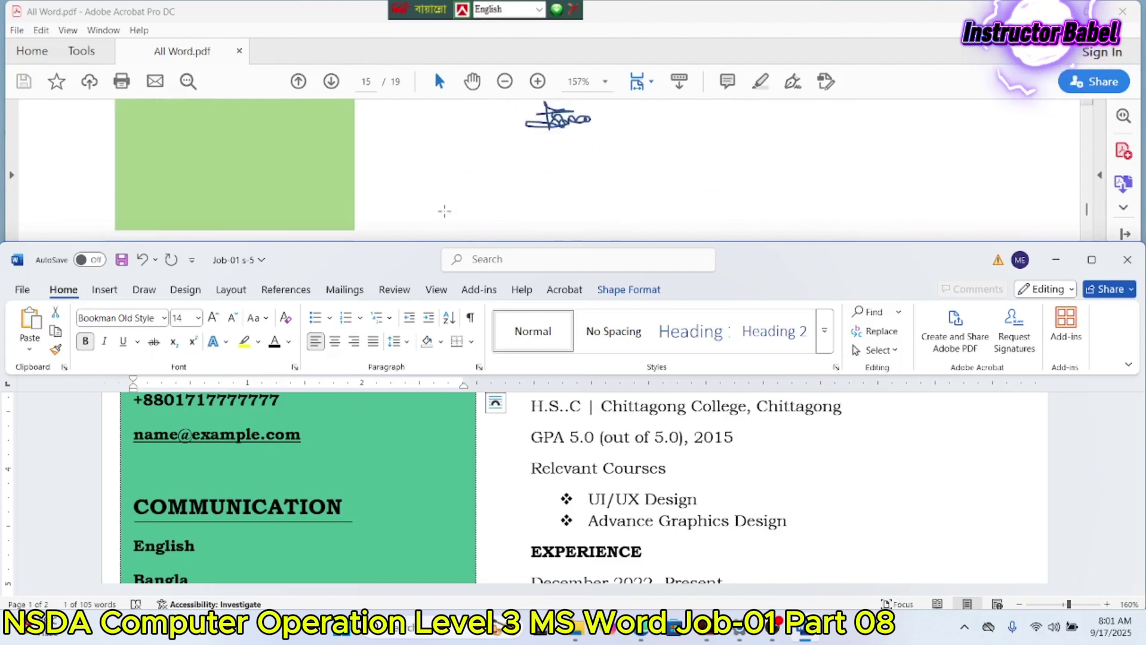
pyautogui.scroll(10, 444, 211)
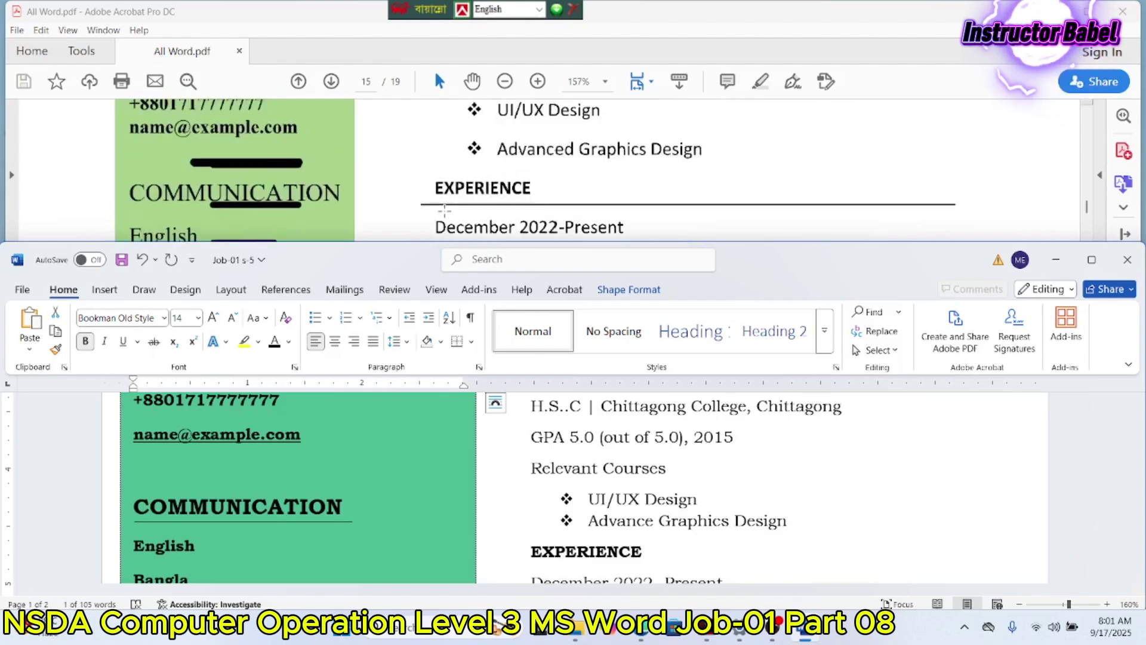
pyautogui.scroll(1, 444, 211)
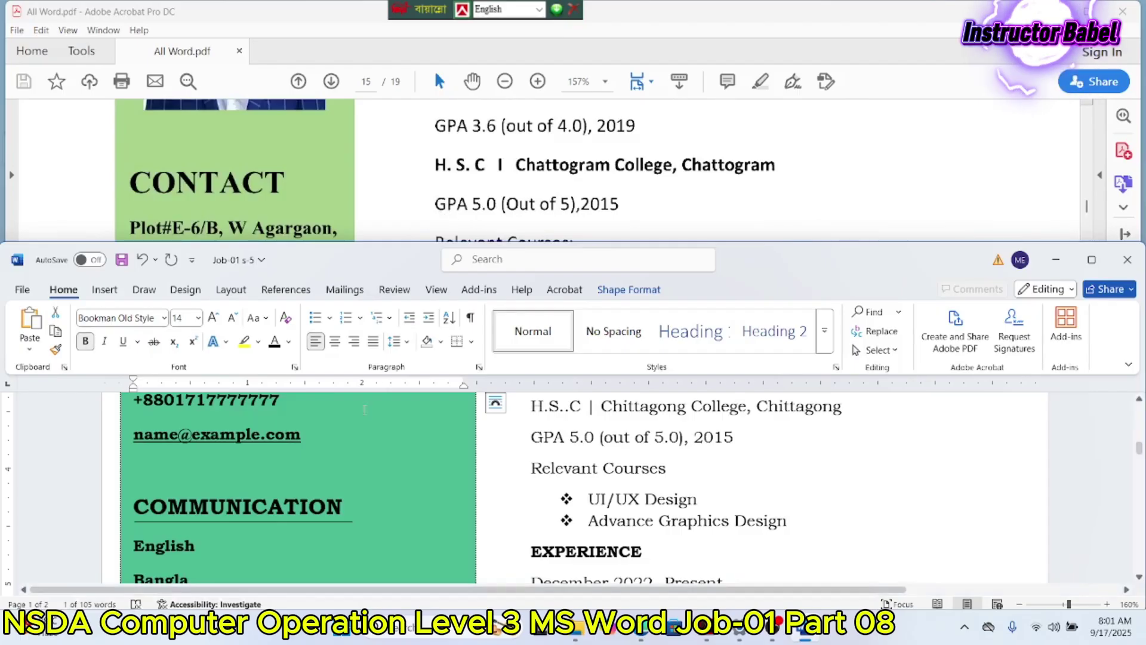